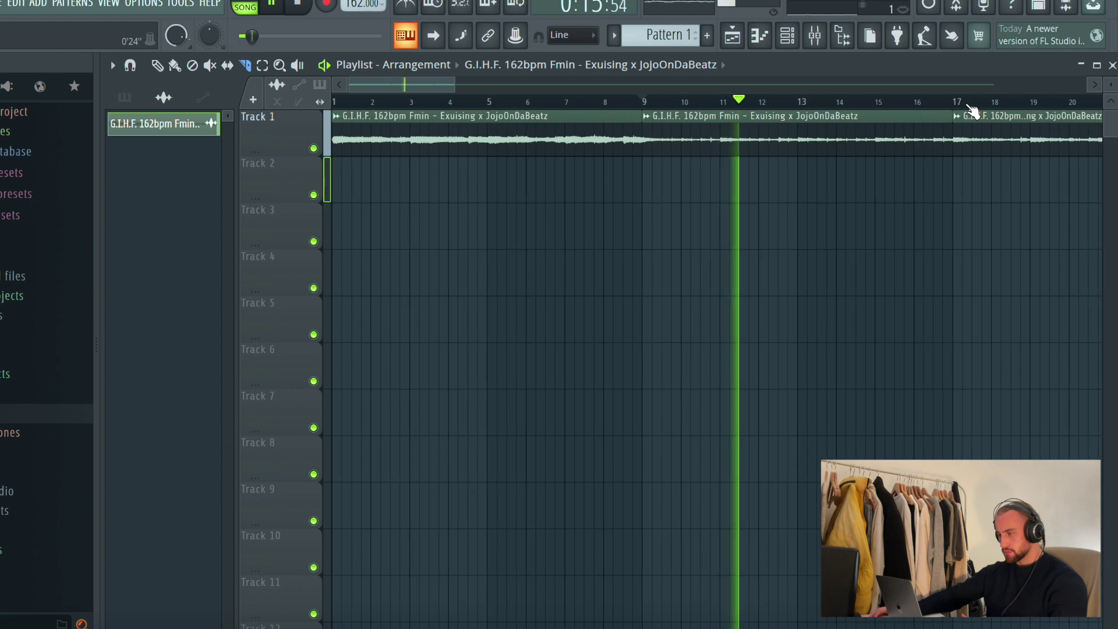
Move the second sample section at bar 9 down to Track 2 and the third section at bar 17 to Track 3.
left_click(157, 65)
left_click_drag(622, 130, 640, 175)
scroll(885, 102, "down", 5)
left_click_drag(661, 129, 662, 233)
Slice the Track 3 sample clip at bar 25 and delete everything after the cut.
left_click(245, 66)
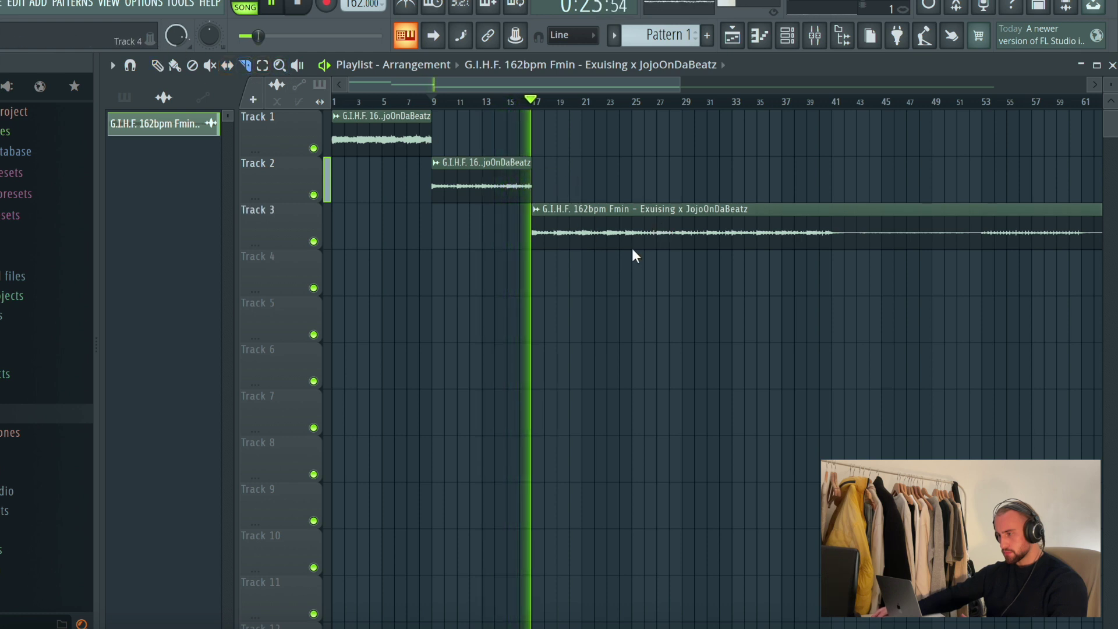
left_click(632, 201)
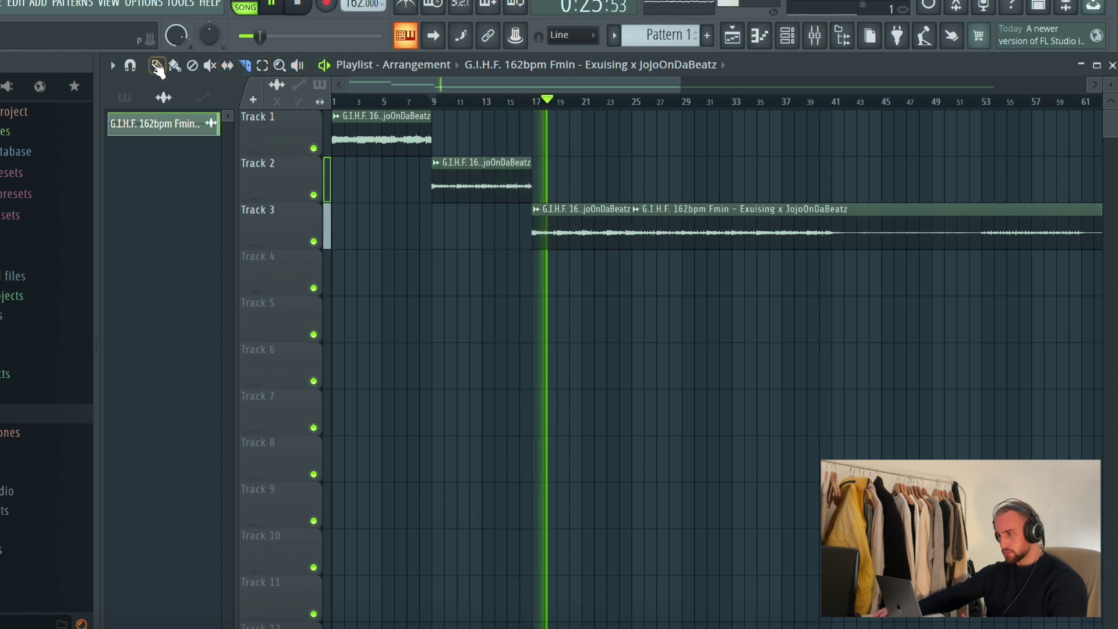
right_click(669, 218)
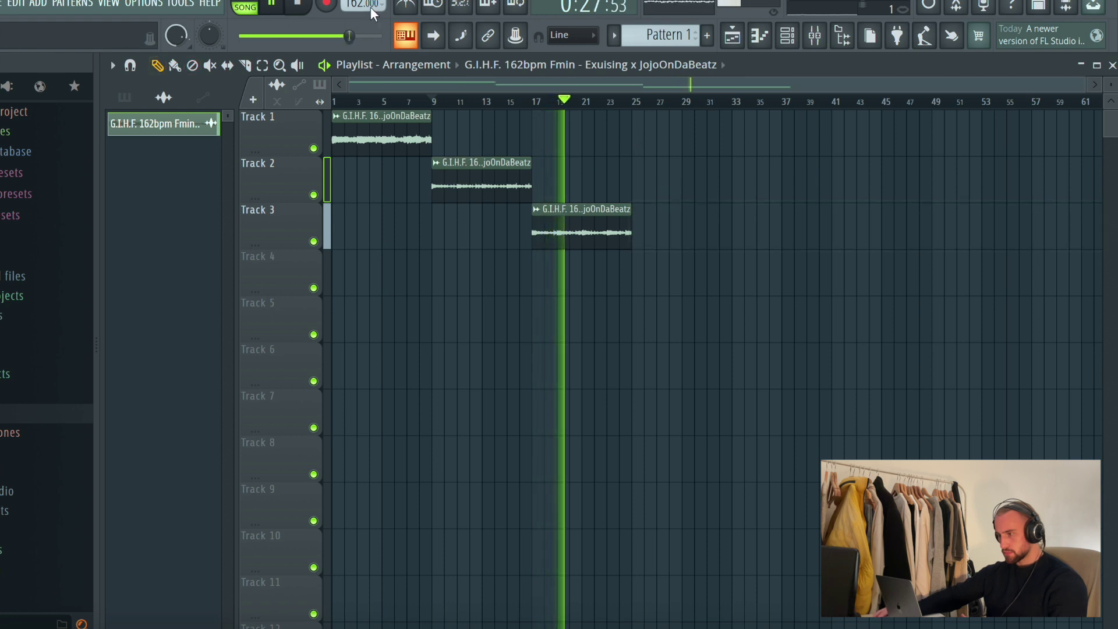
Place Pattern 1 on Track 4 at bars 1, 9 and 17, and open the channel rack.
left_click(653, 33)
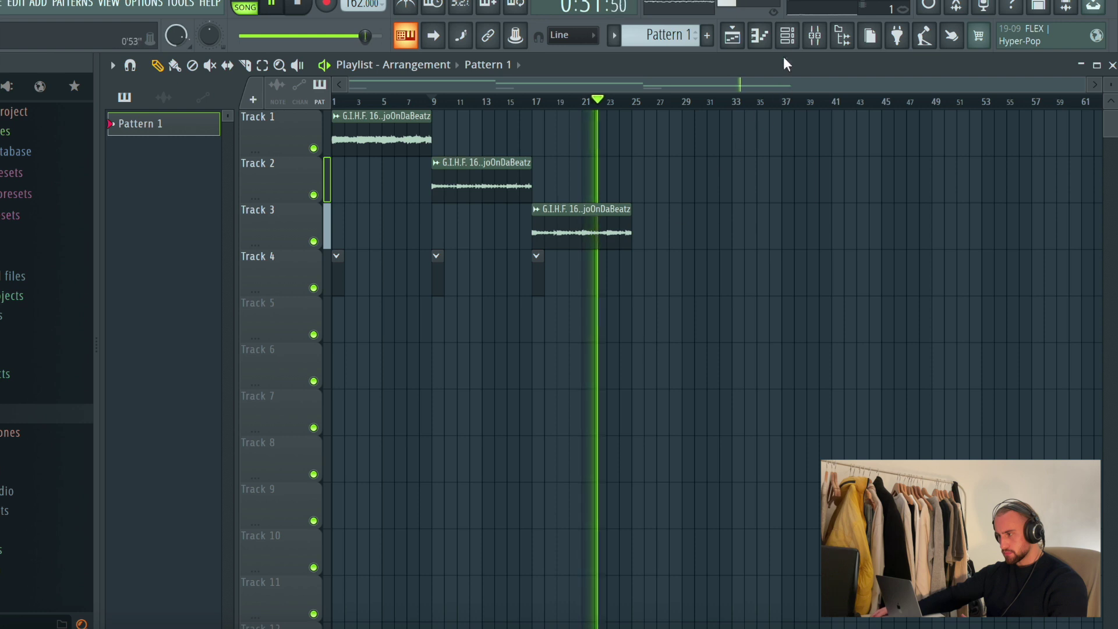
left_click(787, 37)
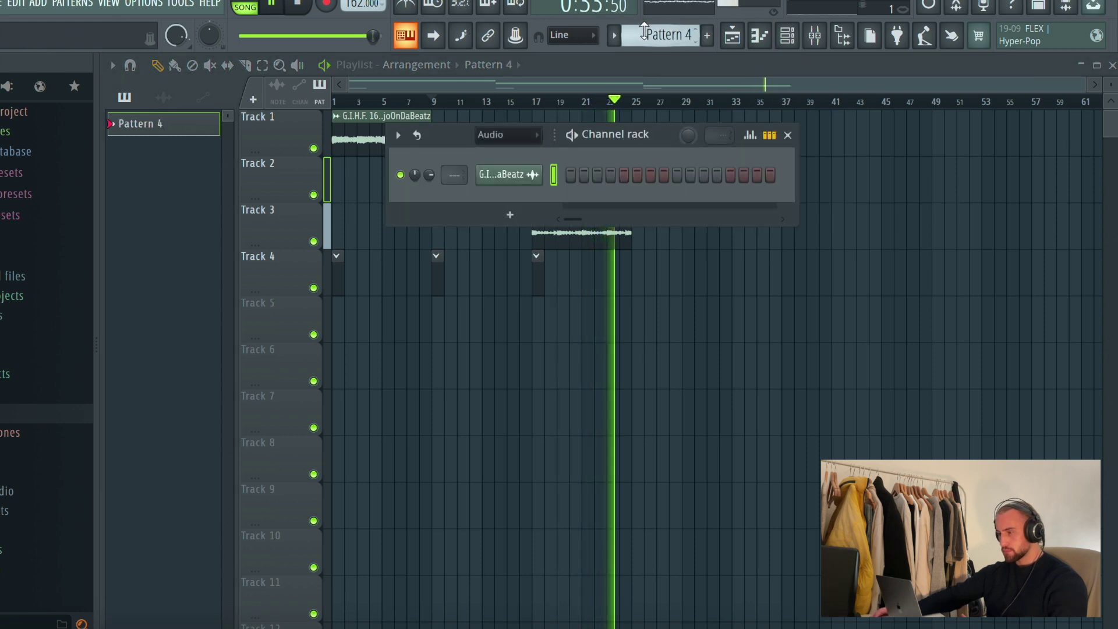
Browse the drum kits for a clap, checking the CHRIS MADE ALL YOU NEED KIT and SOUTHSIDExPVLACE folders.
left_click(65, 420)
scroll(64, 420, "down", 6)
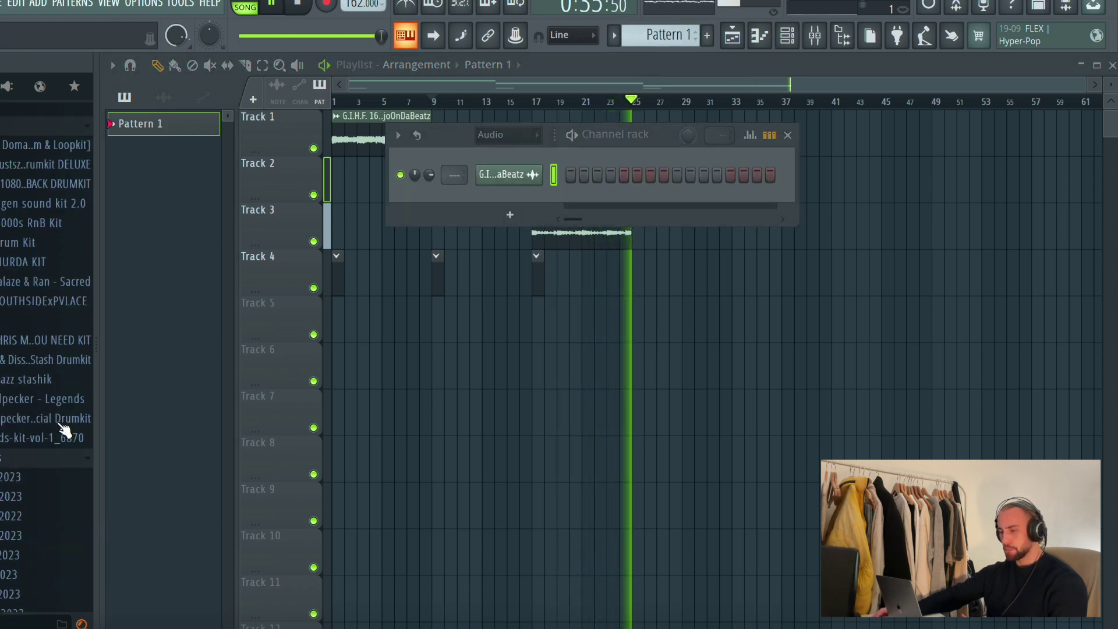
scroll(2, 391, "down", 3)
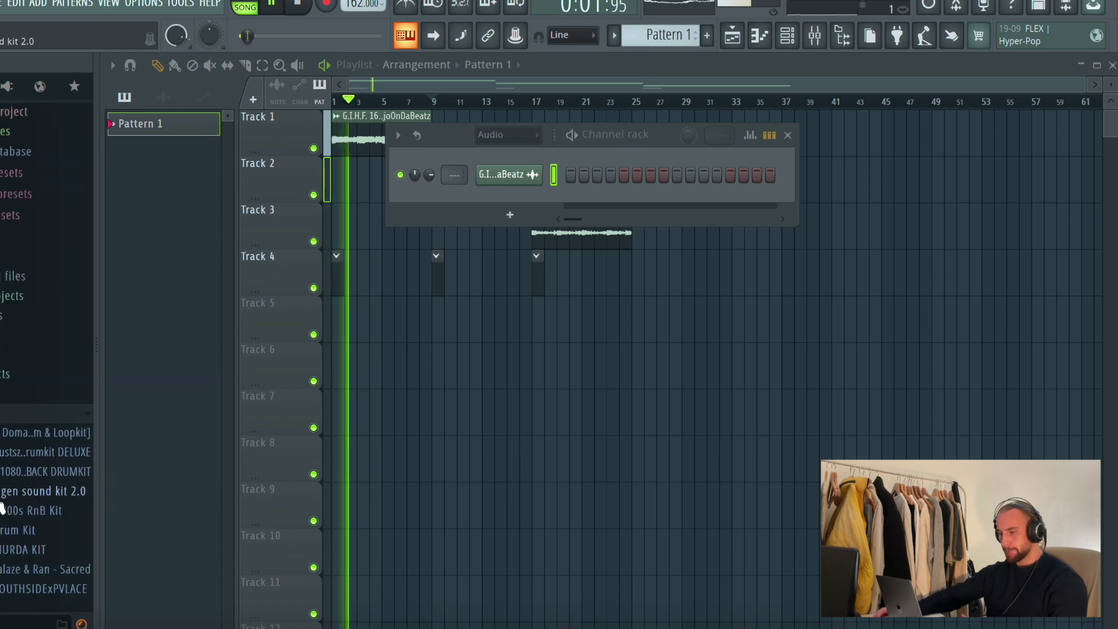
left_click(2, 322)
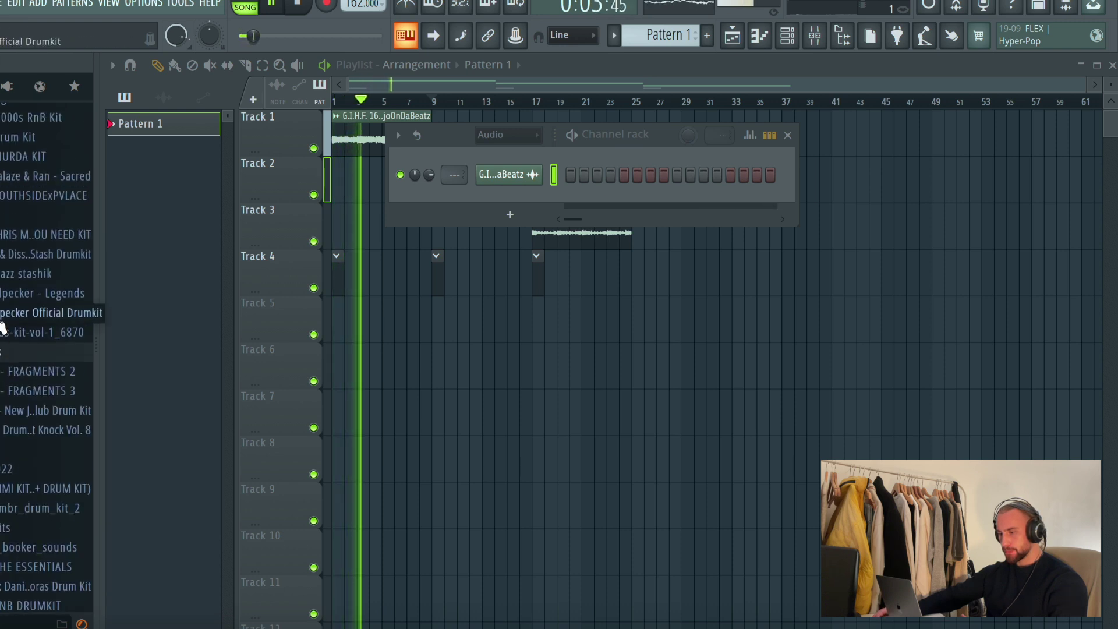
left_click(20, 235)
left_click(13, 280)
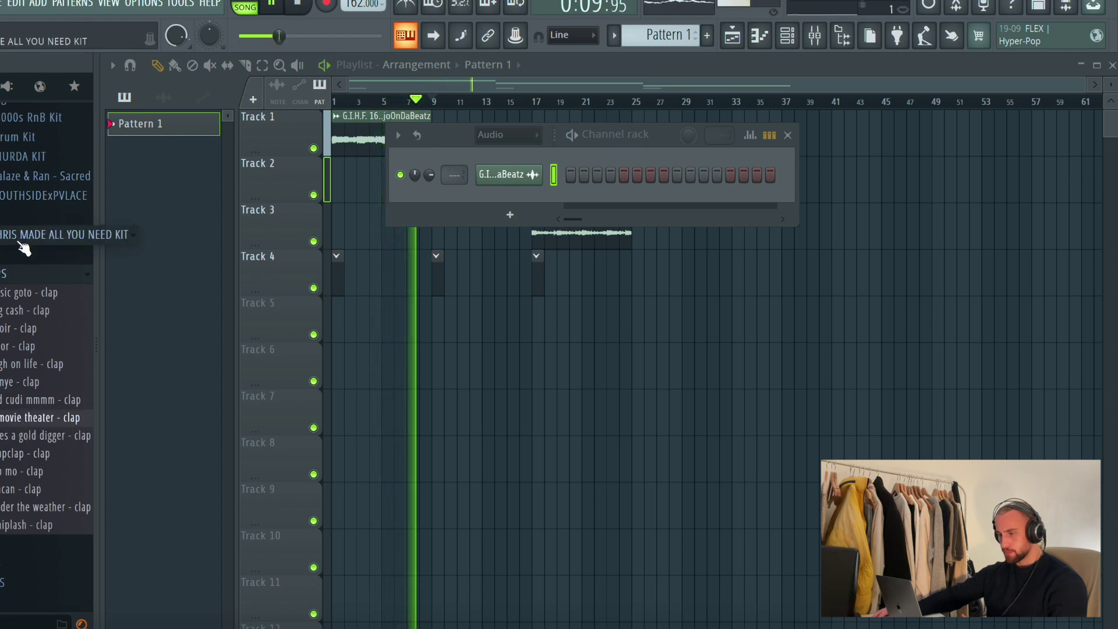
left_click(21, 235)
left_click(26, 200)
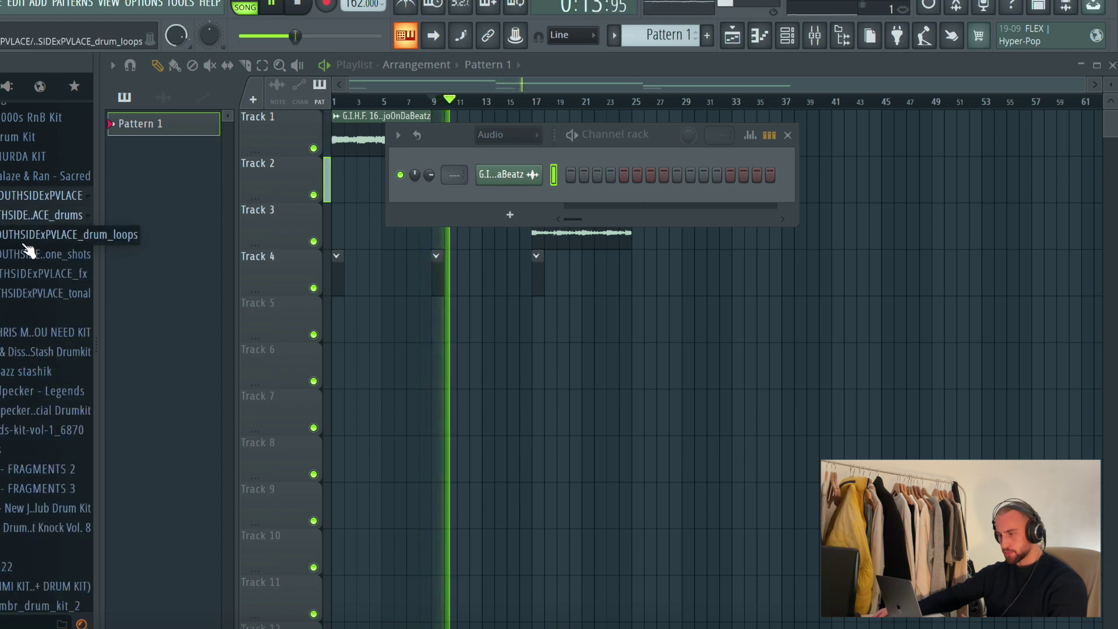
left_click(25, 239)
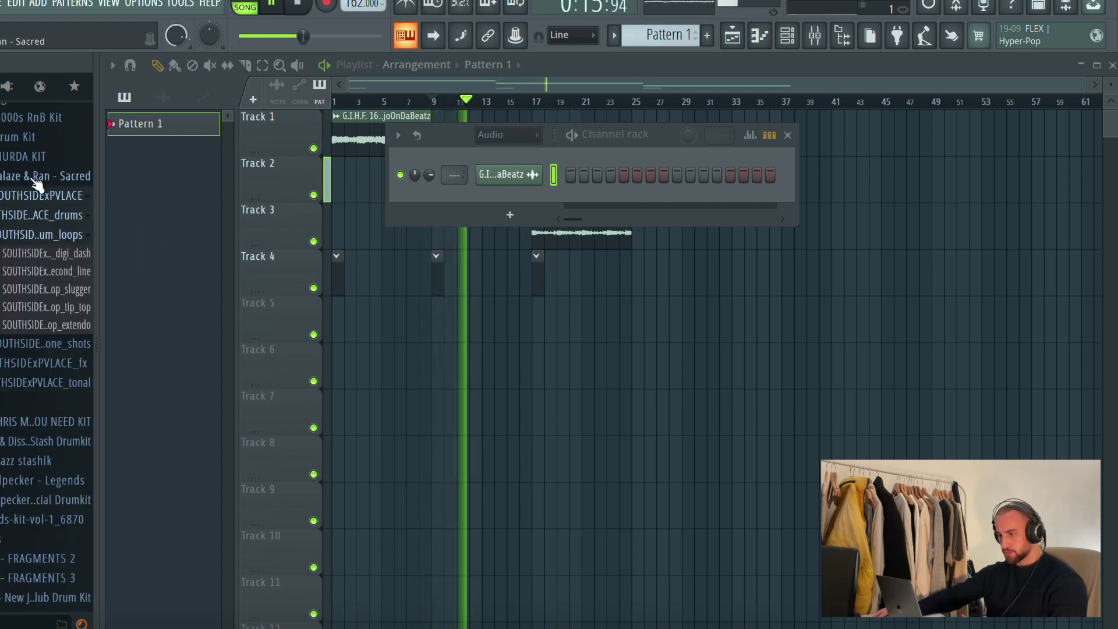
left_click(32, 201)
left_click(36, 230)
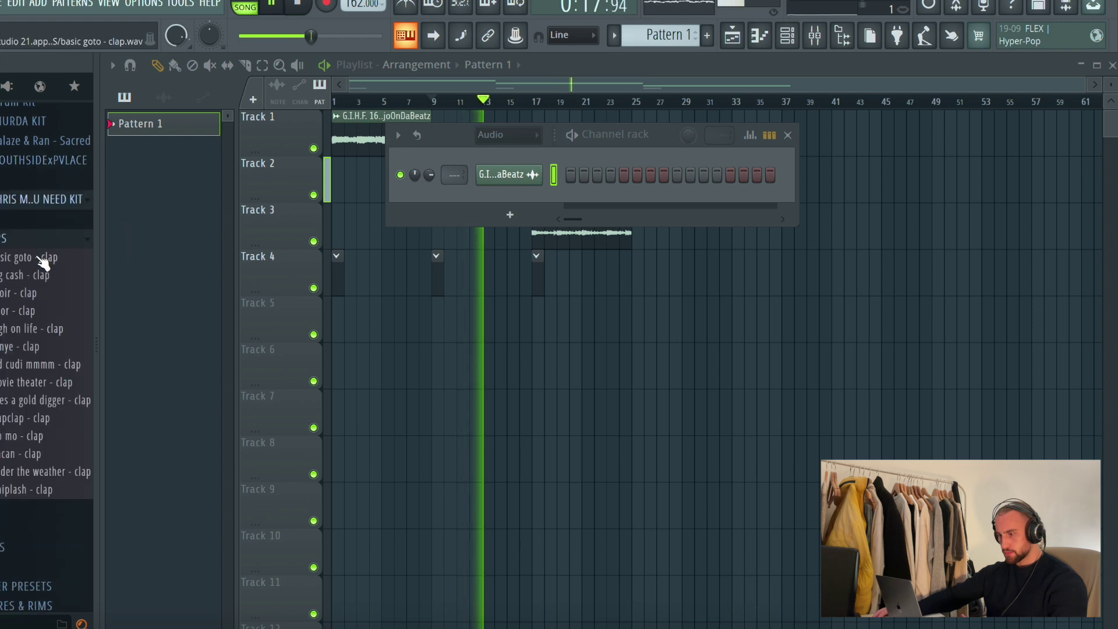
left_click(28, 198)
Audition claps in the Perfect Stash Drumkit and add This Global (Clap) to the channel rack.
left_click(29, 213)
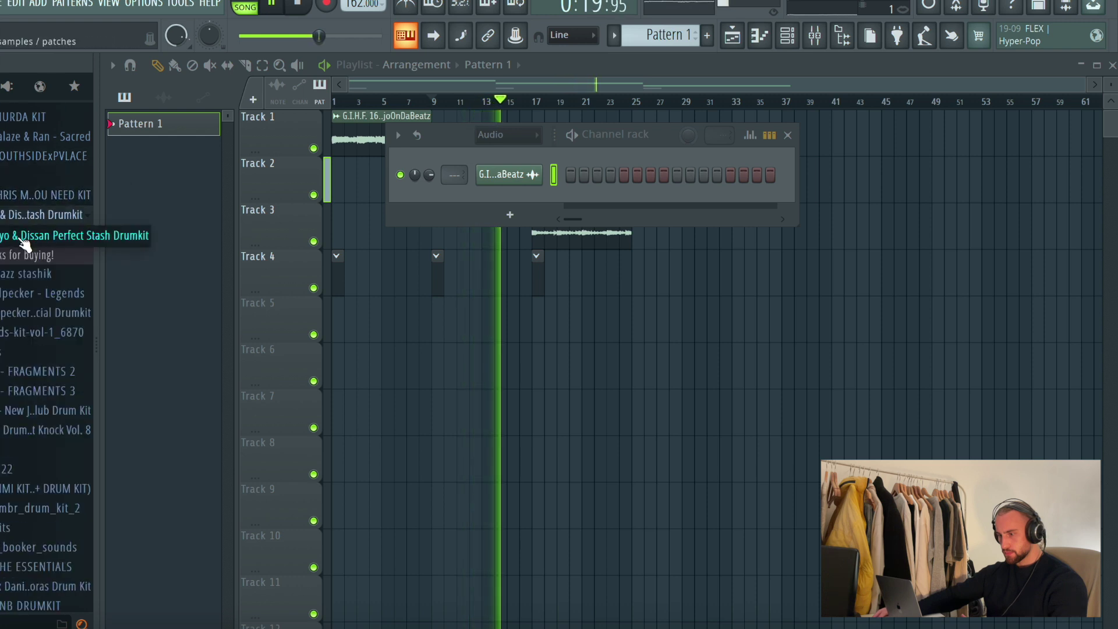
left_click(27, 238)
left_click(29, 300)
left_click(25, 282)
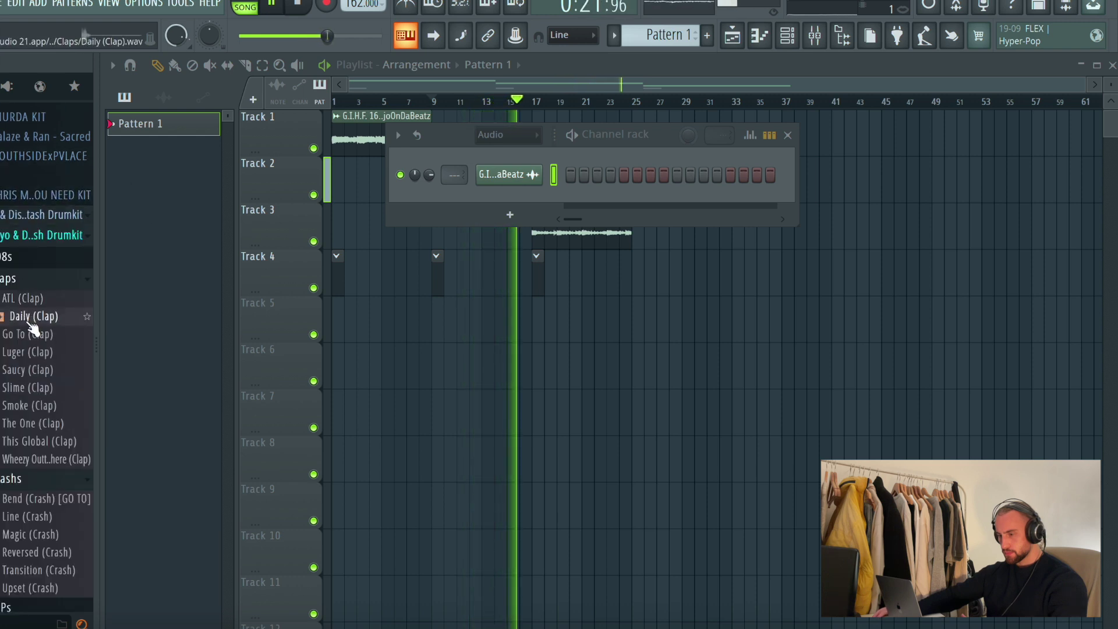
left_click(36, 406)
left_click(47, 423)
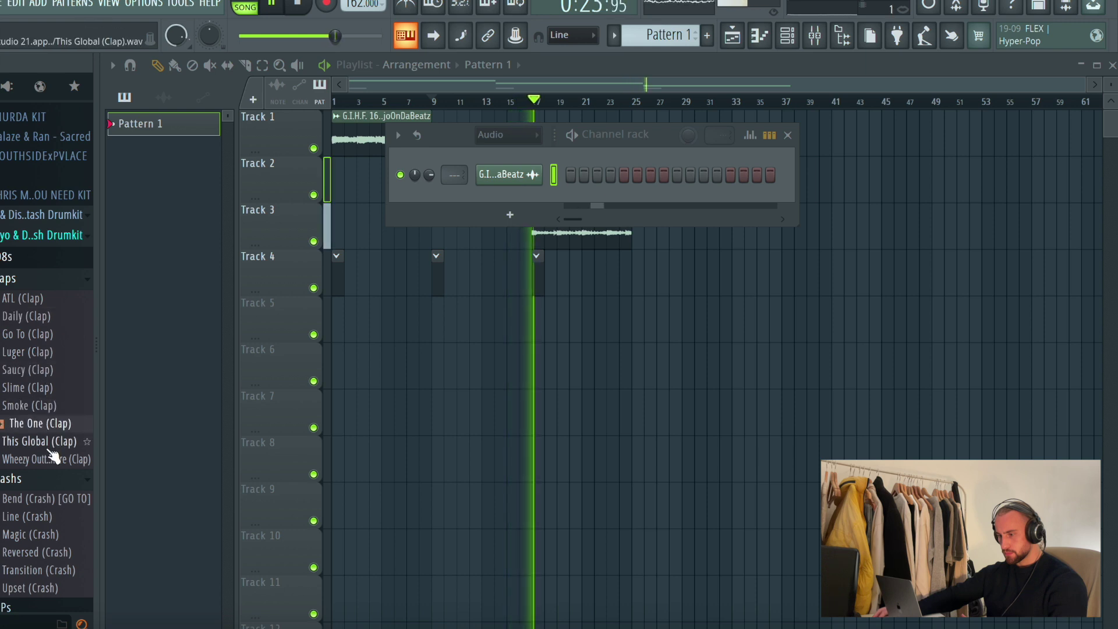
left_click(51, 442)
left_click_drag(52, 442, 533, 211)
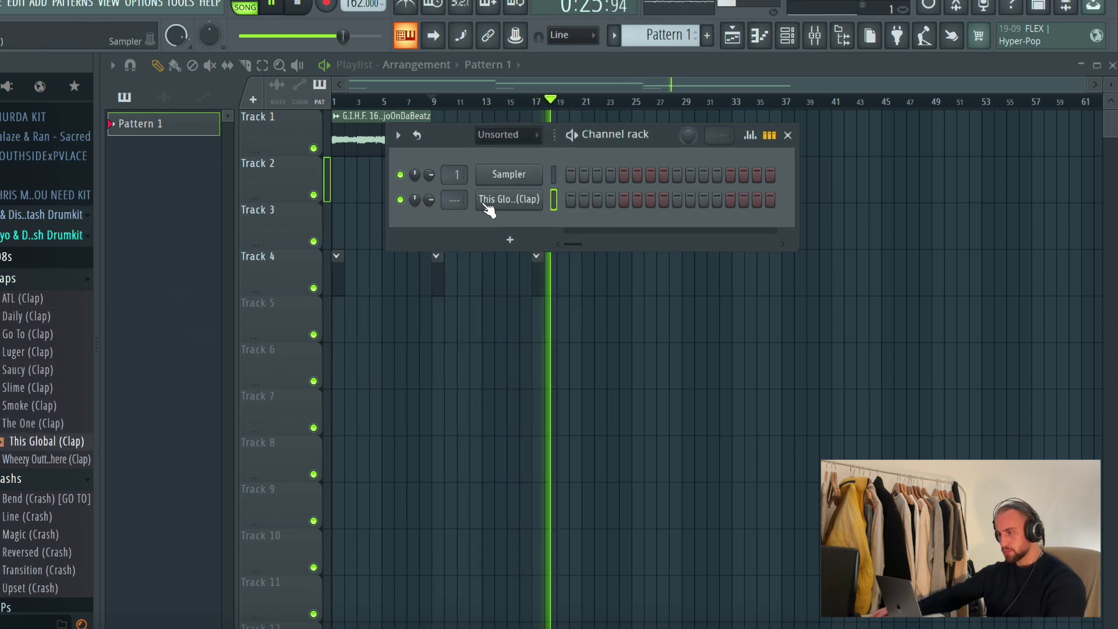
In the clap's piano roll, place a C5 note on the third beat of each of bars 1 to 4.
right_click(516, 198)
left_click(560, 196)
key("space")
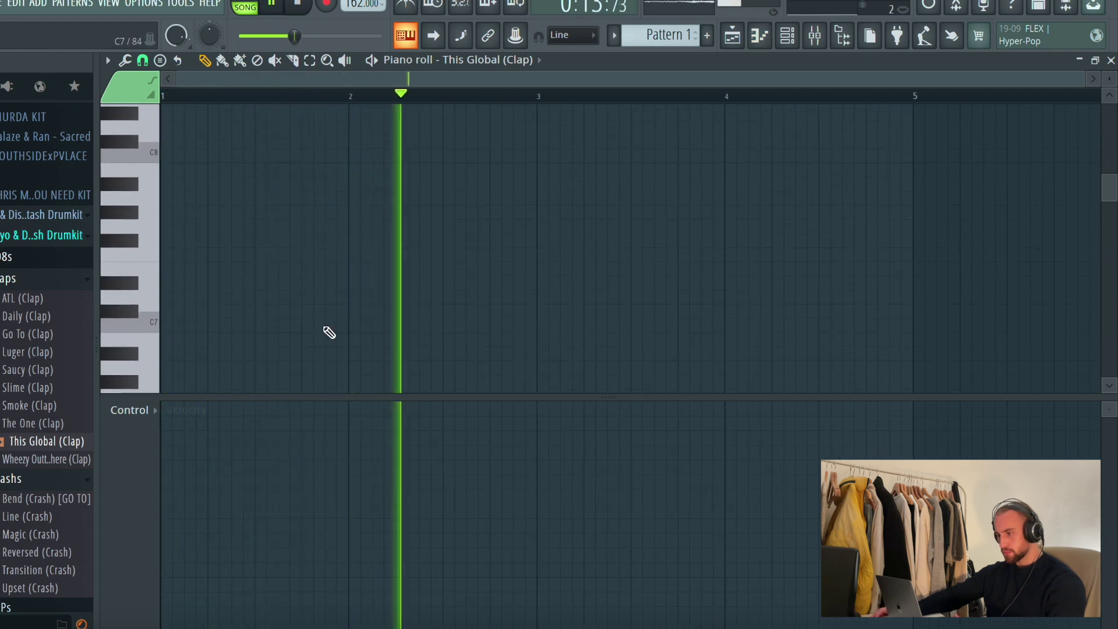
scroll(307, 283, "down", 5)
left_click(265, 283)
left_click(453, 283)
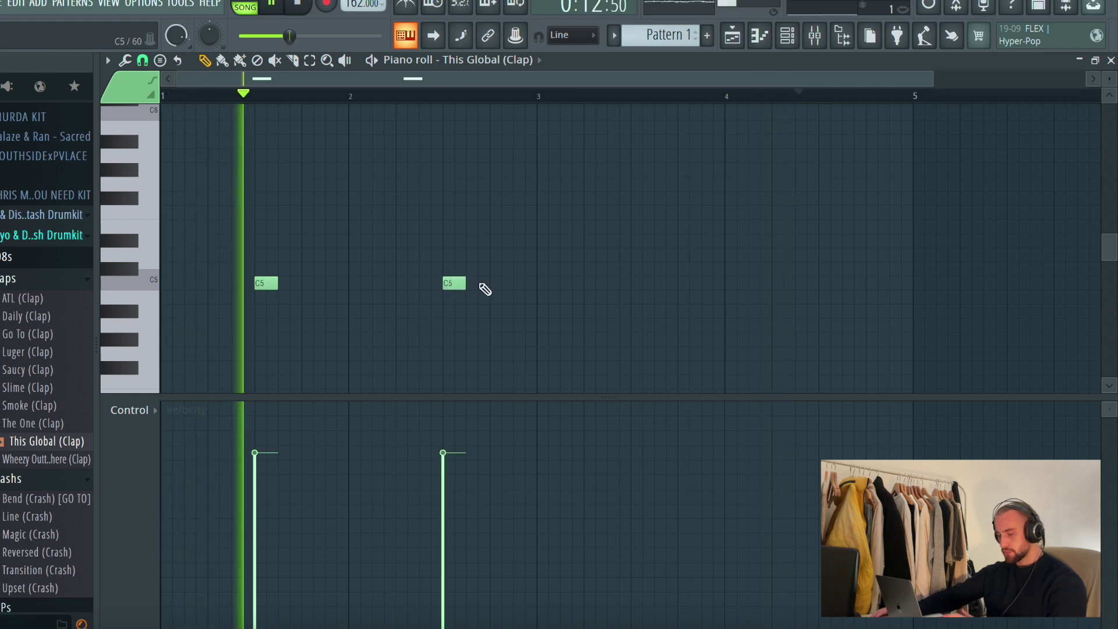
left_click(641, 283)
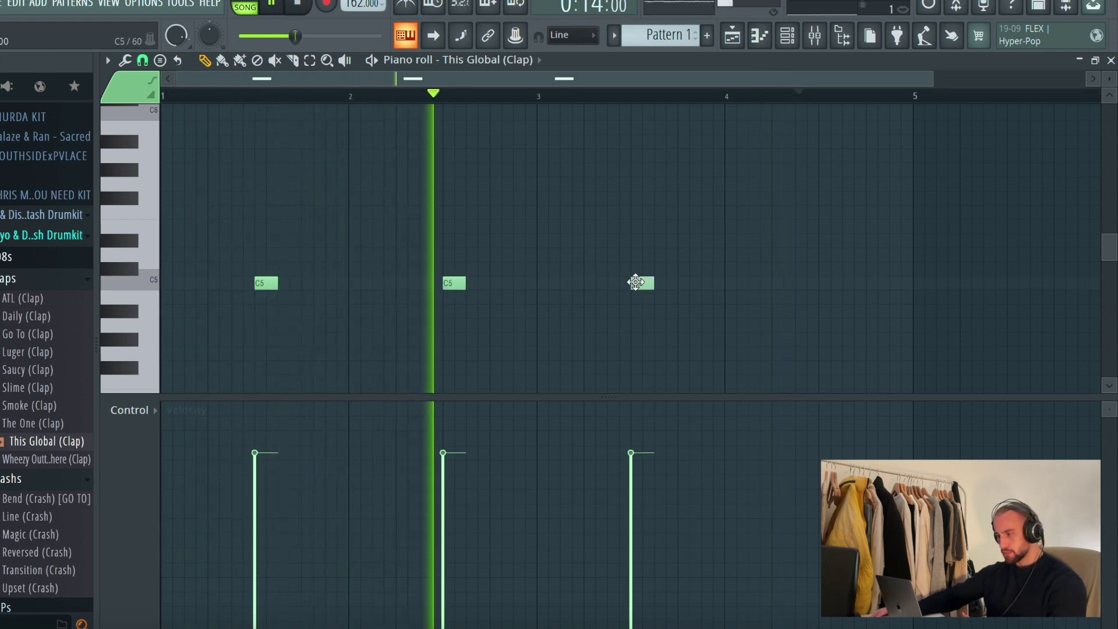
left_click(816, 282)
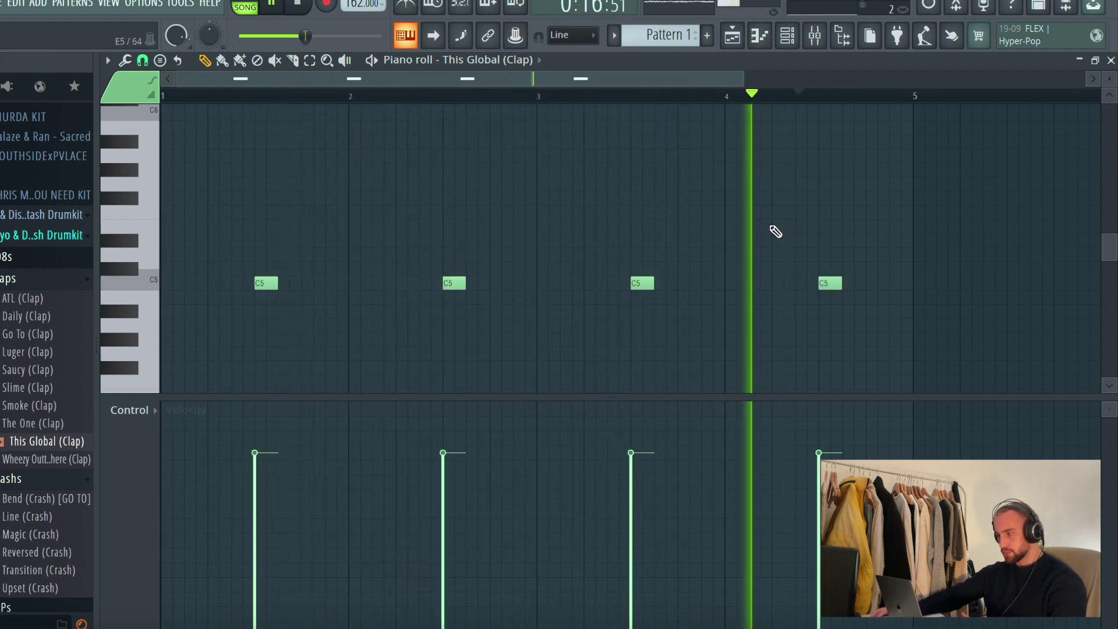
Duplicate the four clap notes and align the copies on the third beat of bars 5 to 8.
key("ctrl+b")
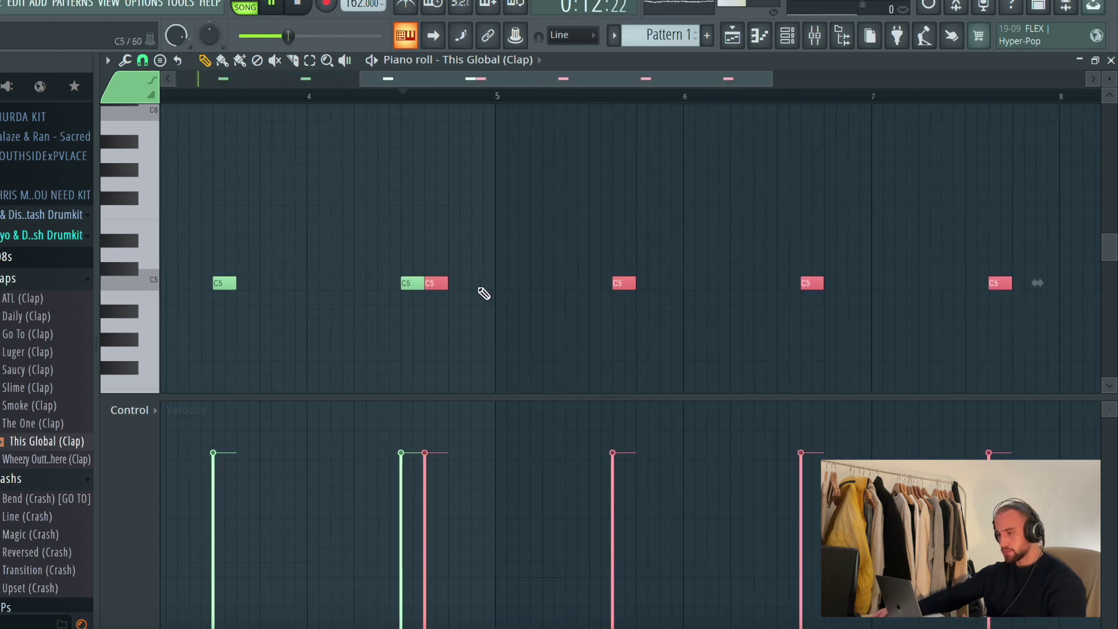
left_click_drag(436, 284, 597, 281)
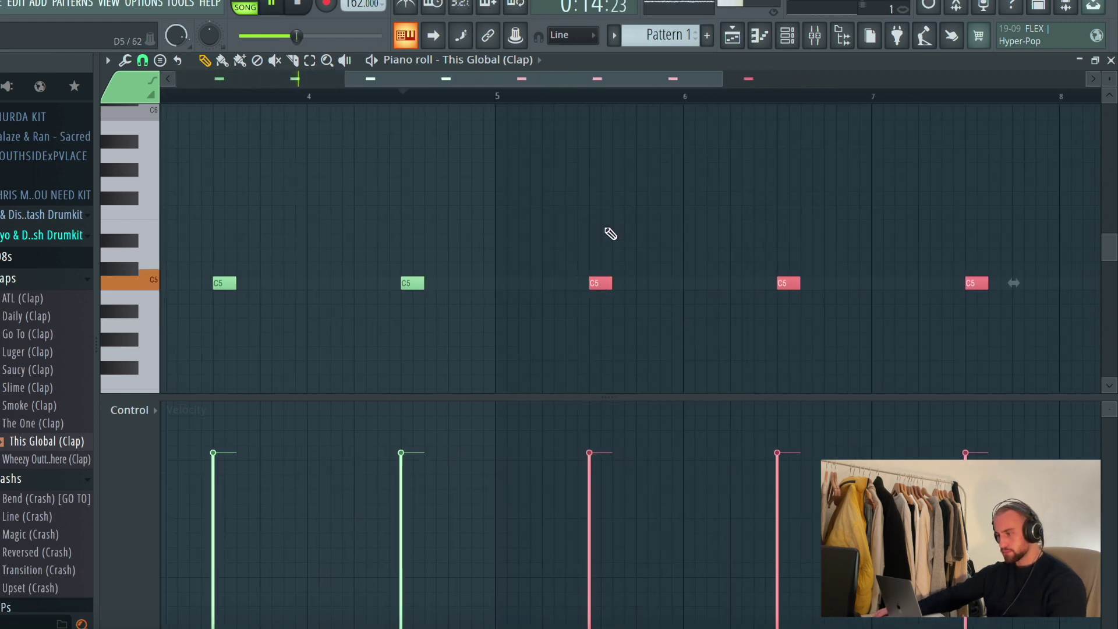
scroll(599, 119, "down", 3)
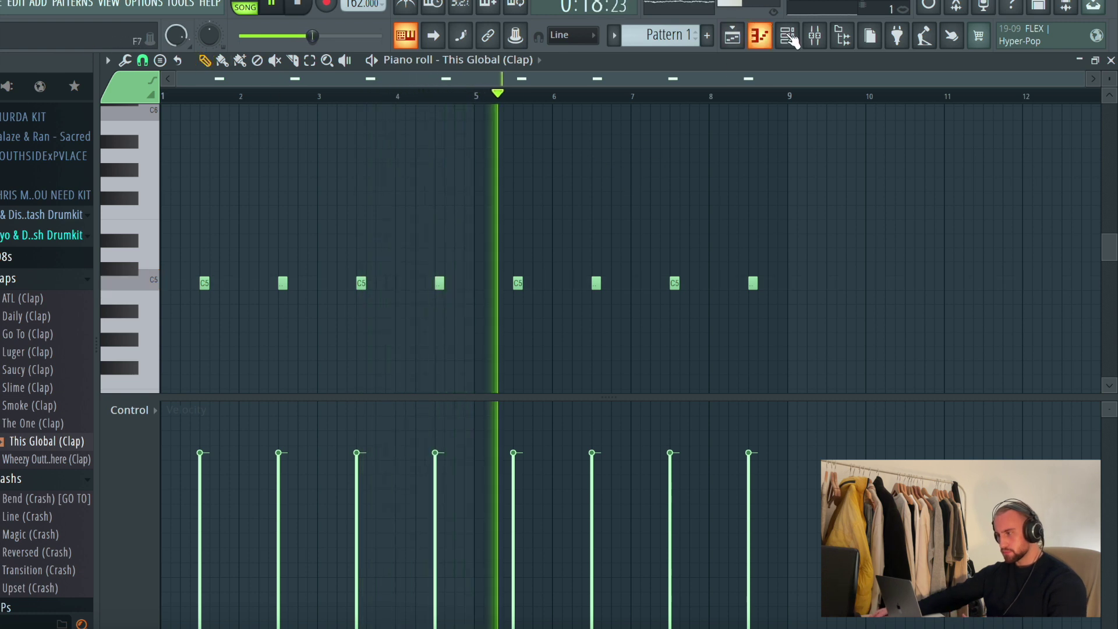
Add the Go To (HH) hi-hat from the Perfect Stash Drumkit to the channel rack and collapse the kit folder.
left_click(759, 36)
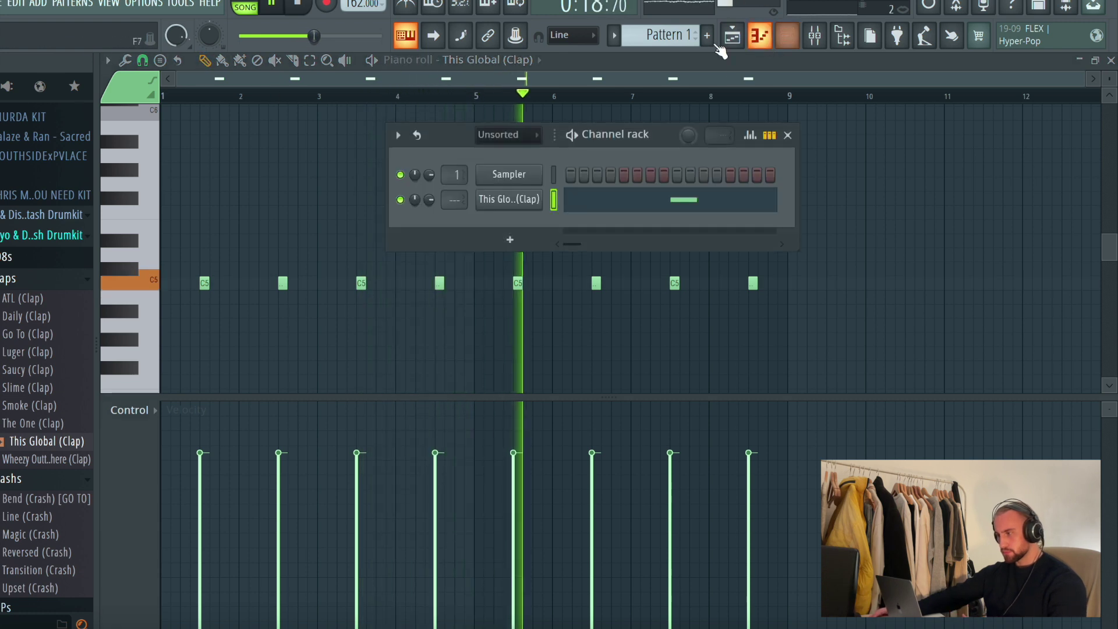
left_click(18, 279)
left_click(28, 300)
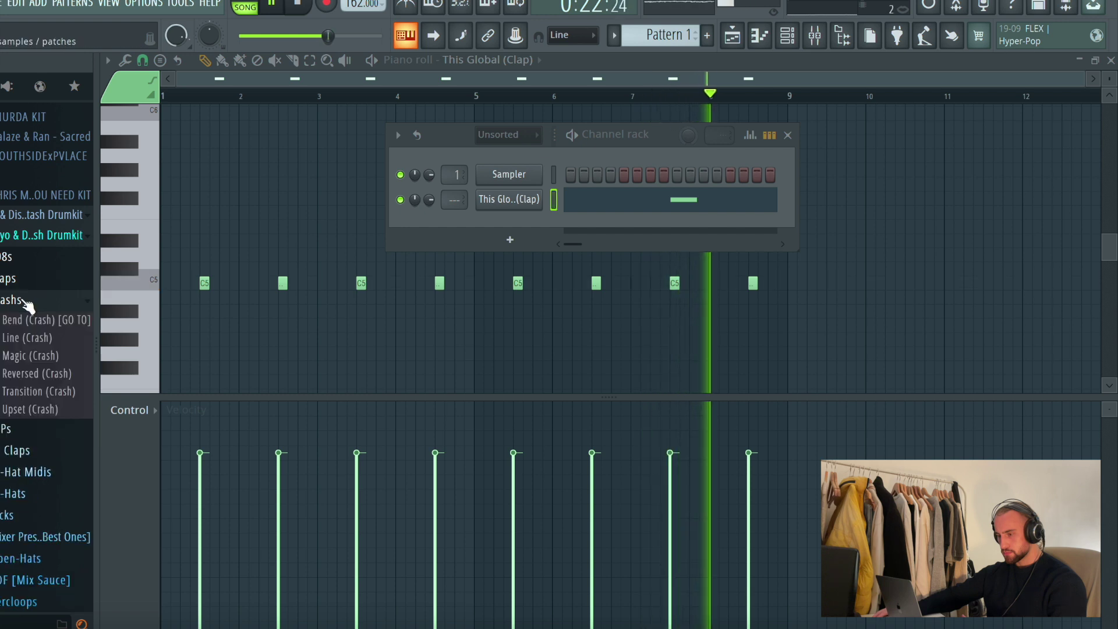
left_click(32, 385)
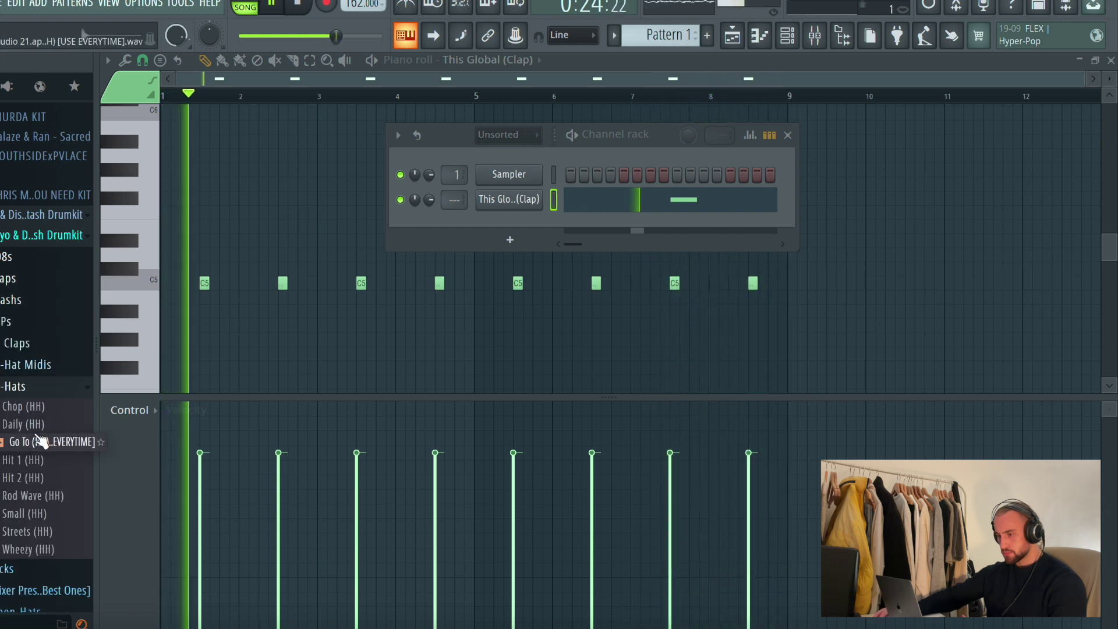
left_click_drag(41, 446, 483, 256)
left_click(20, 236)
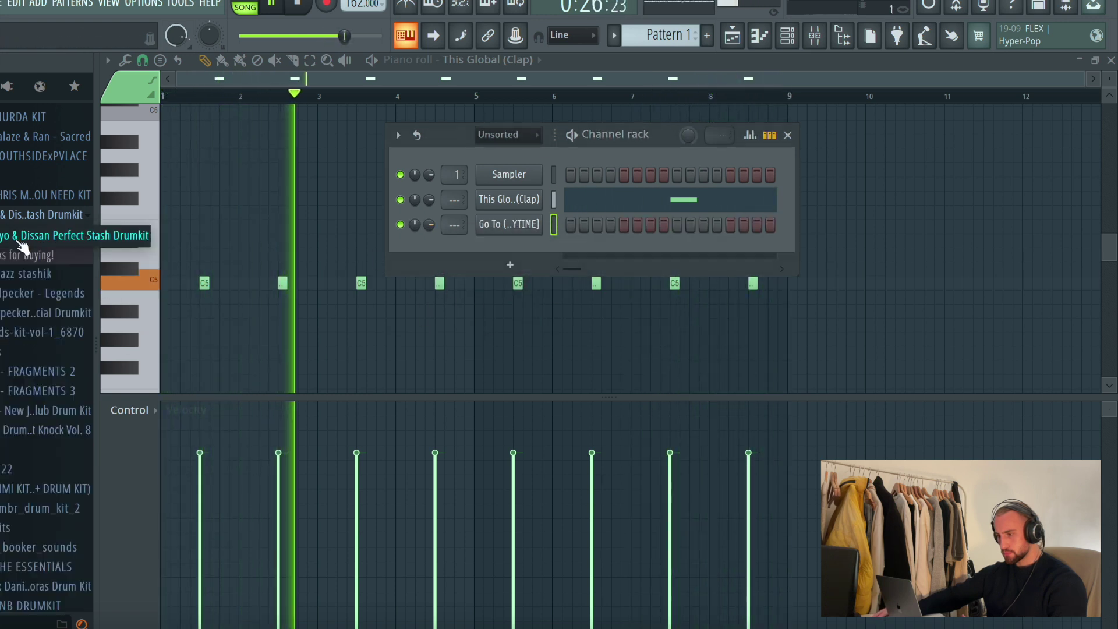
Route the clap to mixer track 2 and add FF Pro-Q with a low shelf of -30 dB at about 252 Hz.
left_click(513, 202)
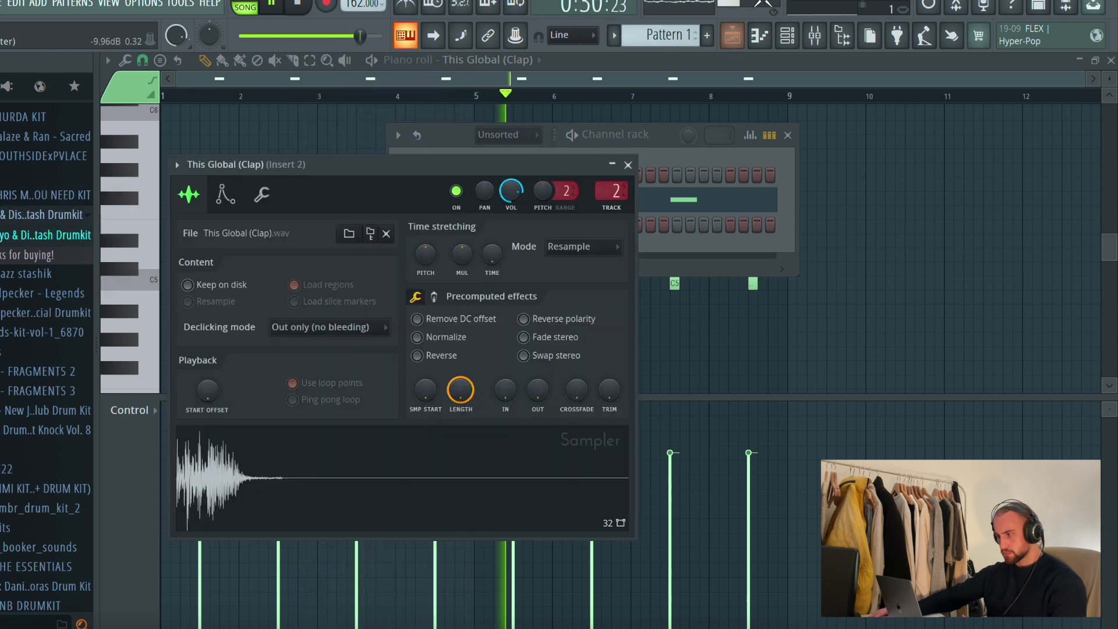
left_click(816, 37)
left_click(913, 109)
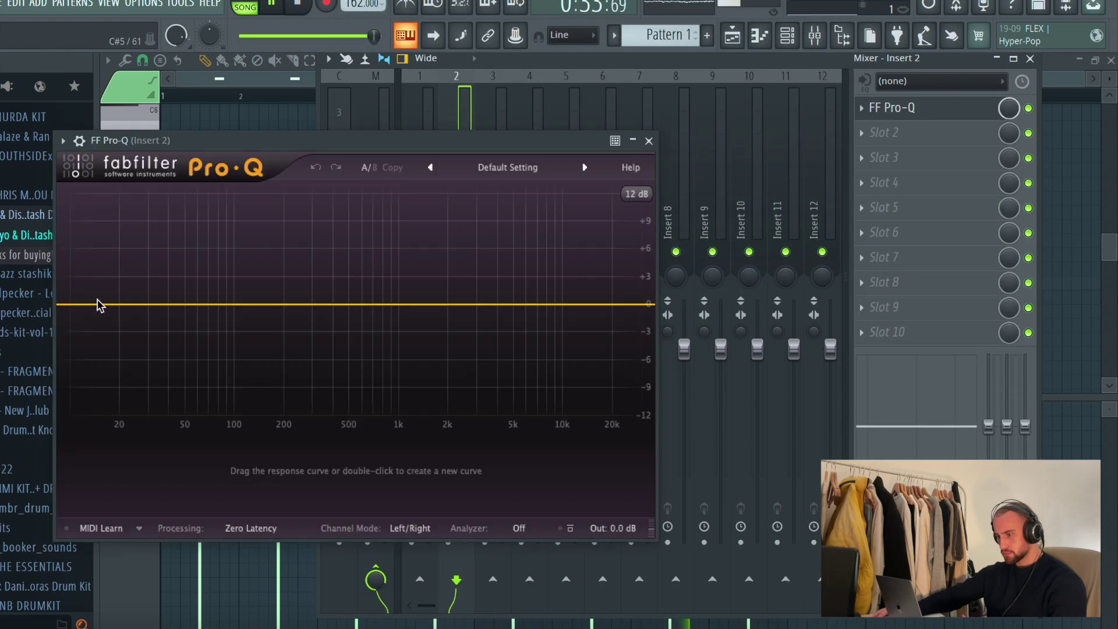
left_click_drag(99, 303, 302, 617)
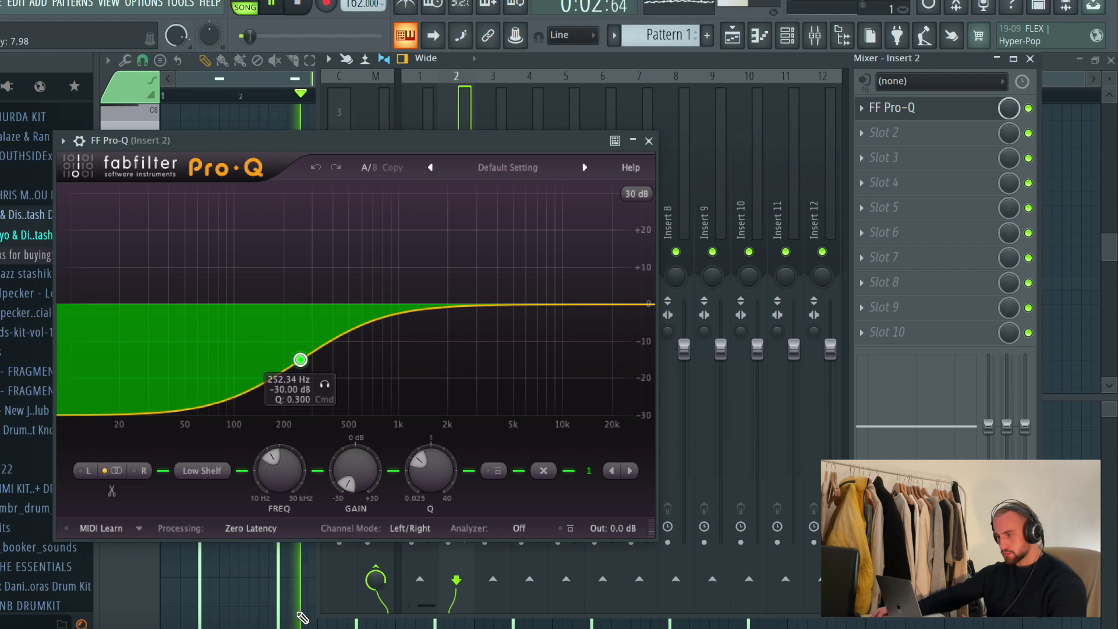
left_click(648, 141)
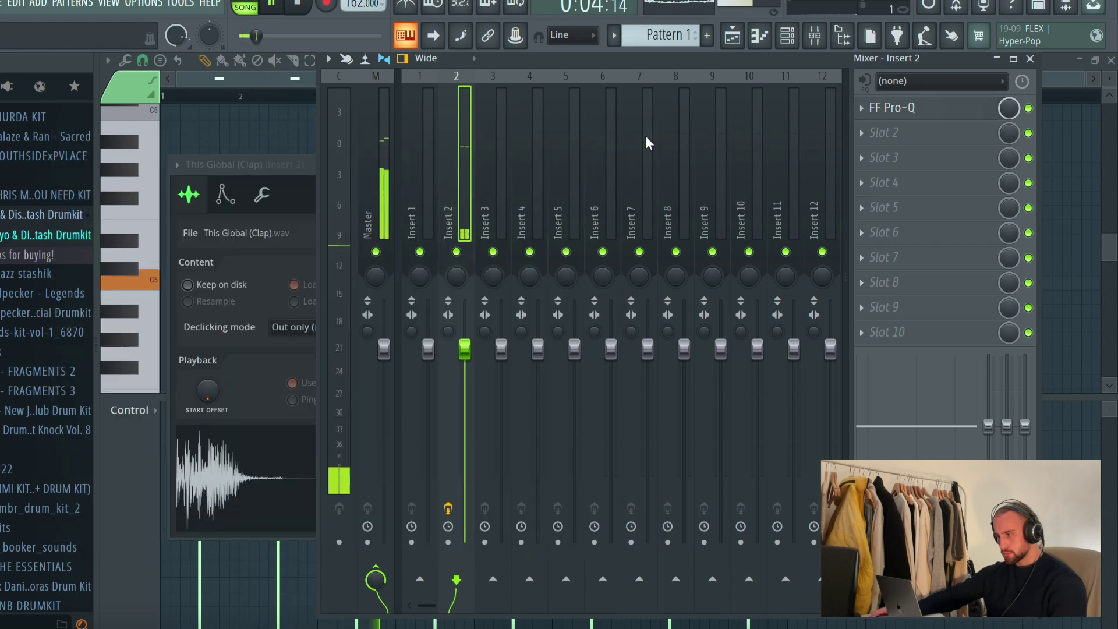
Return to the playlist and channel rack, and add OTESNARE 3 from the THE ESSENTIALS kit as a new channel.
left_click(729, 38)
left_click(788, 47)
scroll(676, 35, "down", 1)
scroll(669, 35, "up", 1)
scroll(47, 236, "down", 5)
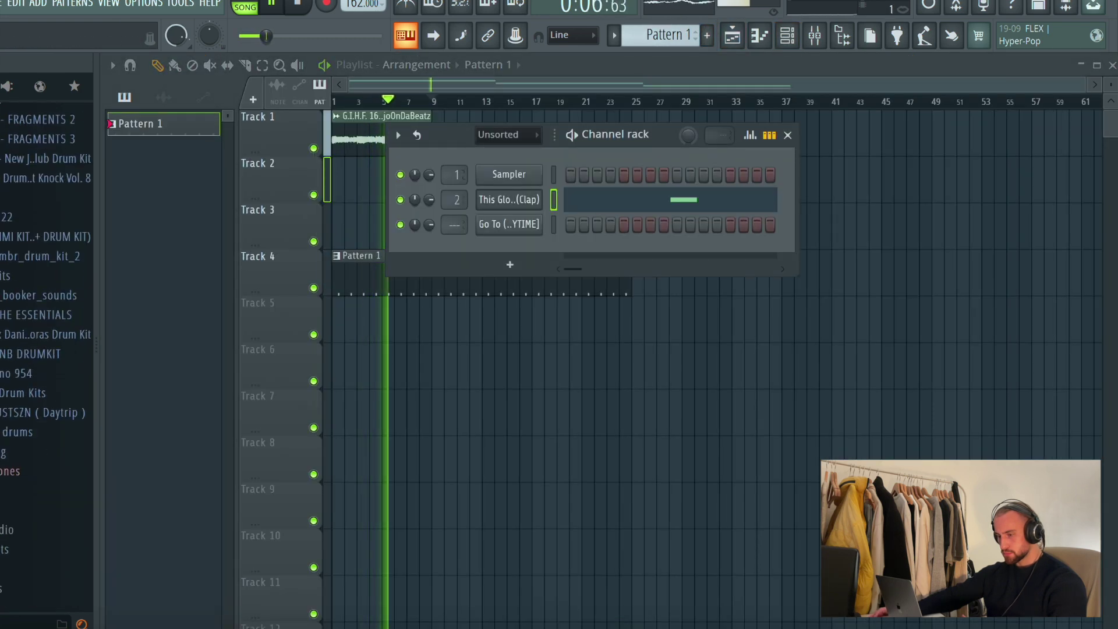
left_click(23, 315)
scroll(18, 337, "down", 10)
scroll(16, 350, "up", 2)
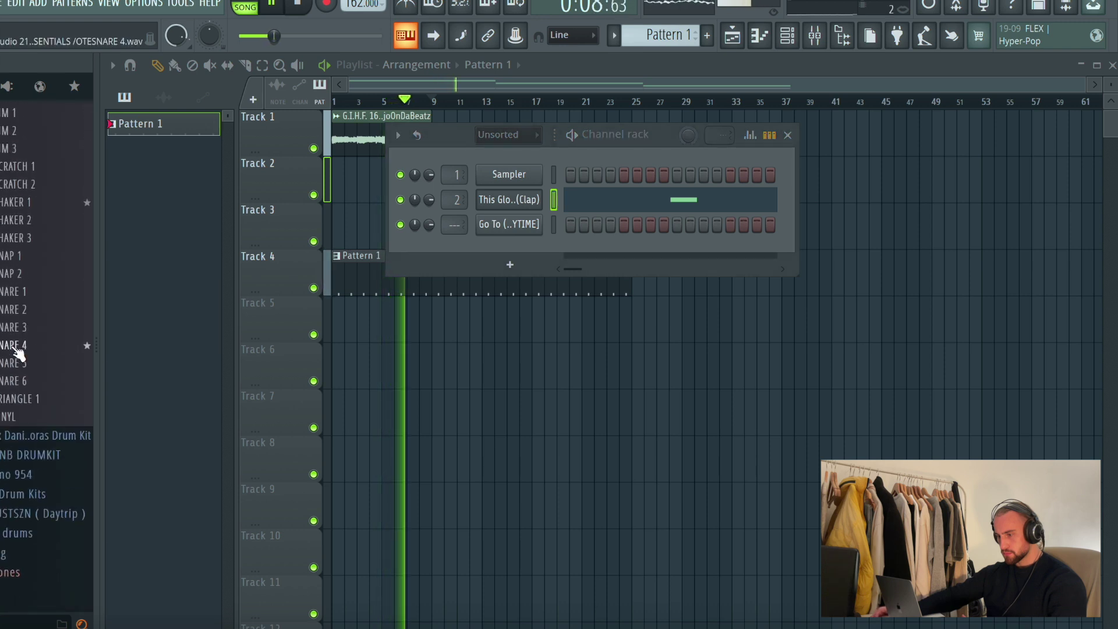
left_click_drag(437, 283, 481, 246)
Copy the clap channel's notes to the OTESNARE 3 channel and lower the snare's volume to 43%.
right_click(507, 250)
left_click(710, 215)
right_click(527, 252)
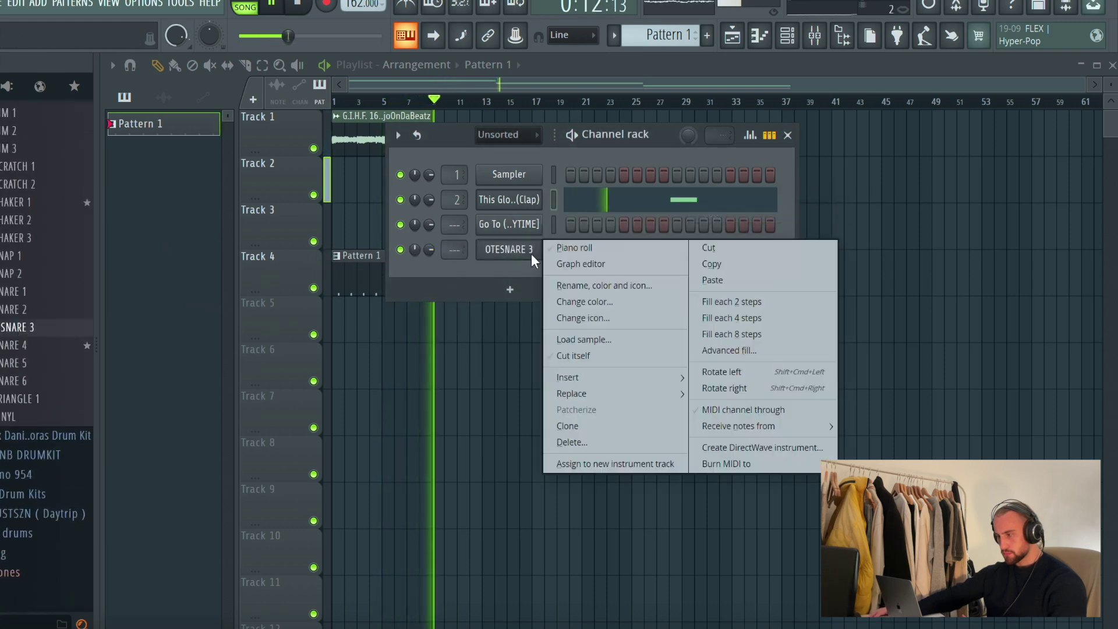
left_click(702, 274)
scroll(429, 250, "down", 5)
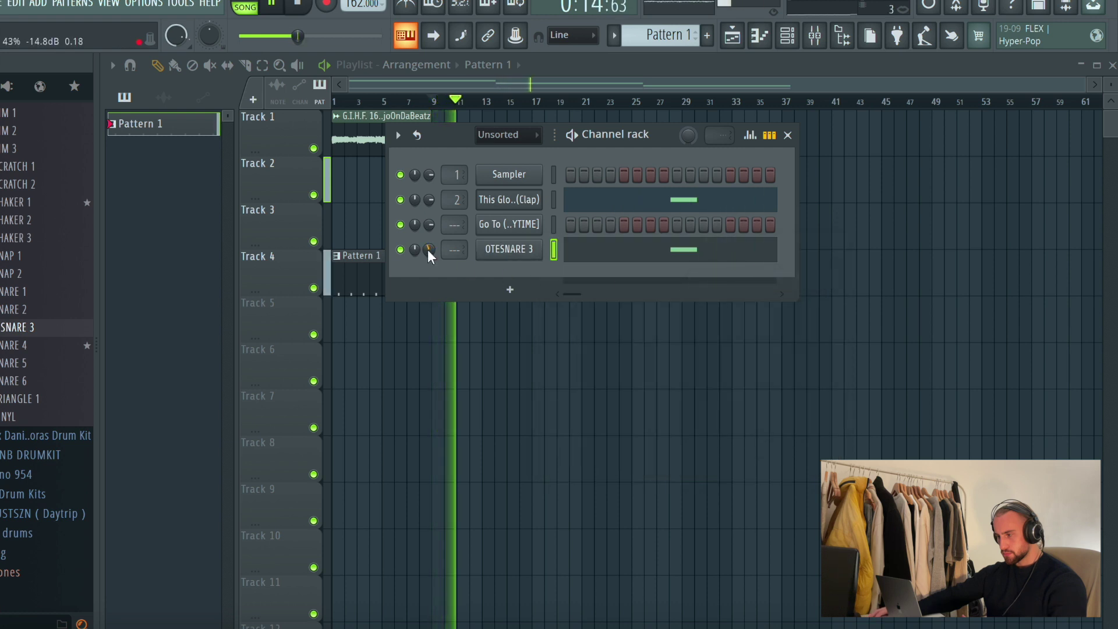
Open the Go To (HH) hi-hat's piano roll and place a C5 note at the start of bar 1, followed half a beat later by B4.
right_click(510, 226)
left_click(568, 222)
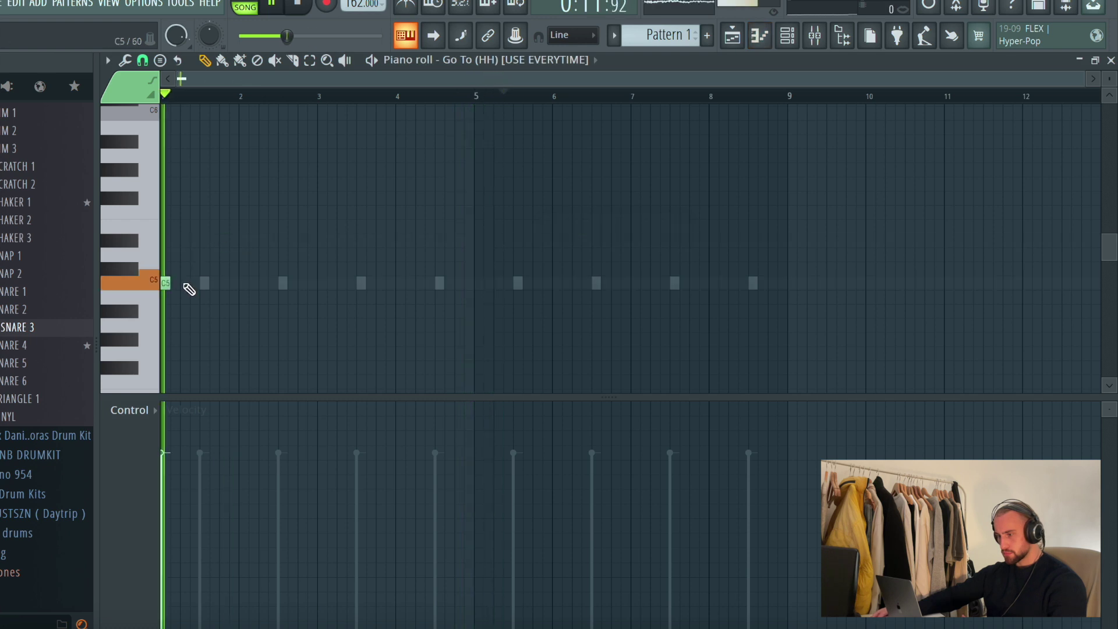
scroll(220, 95, "up", 4)
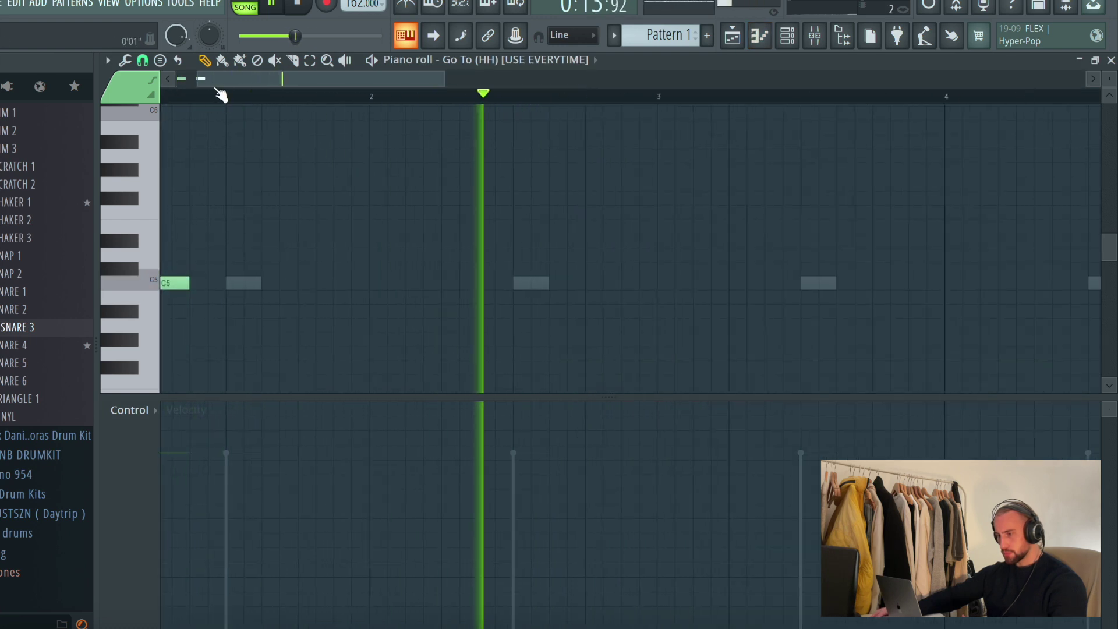
scroll(217, 92, "left", 2)
right_click(239, 282)
left_click(198, 293)
key("space")
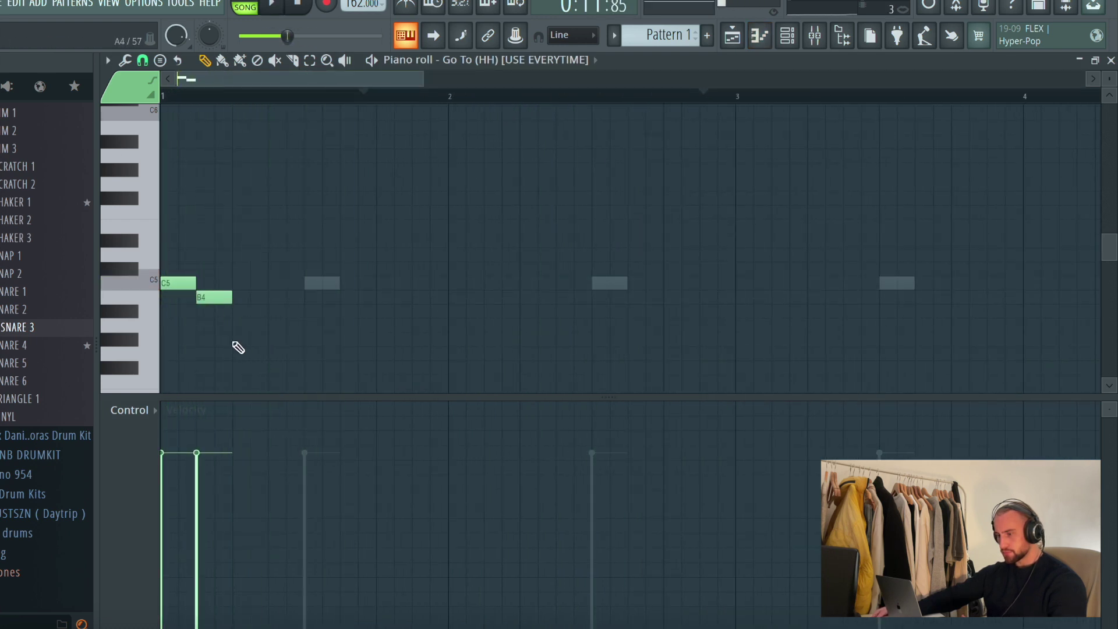
Add a C5 hi-hat shortly before the first clap and lower its velocity and the B4 note's to the same soft level.
key("space")
left_click(281, 282)
left_click_drag(281, 282, 258, 286)
key("space")
key("space")
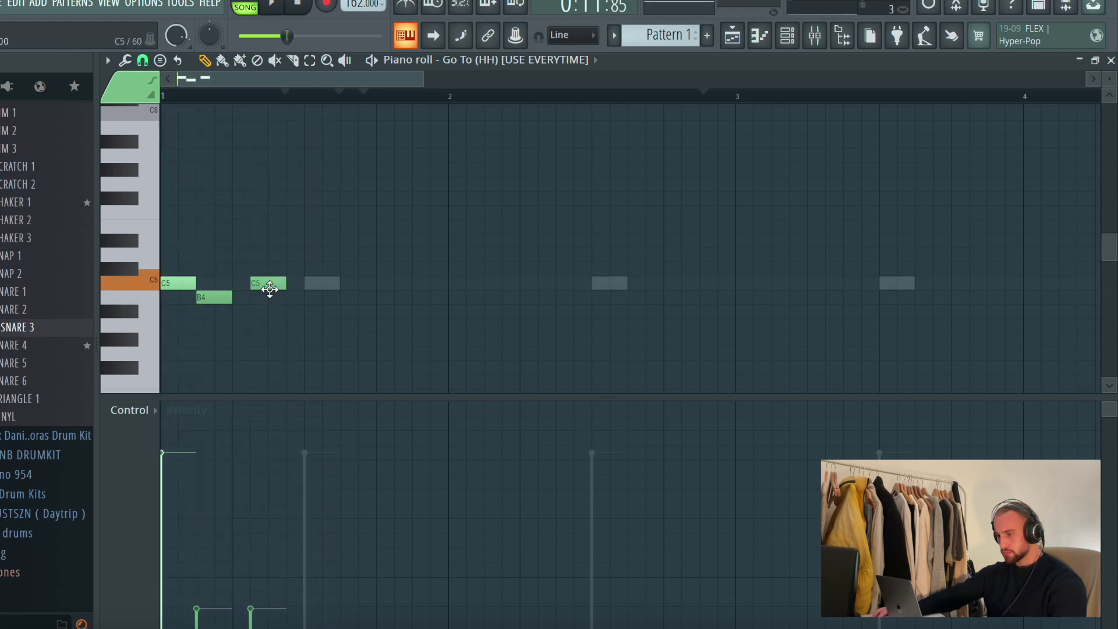
Try other timings for the two soft hi-hats in bar 1, with the second one lowered to A#4.
key("space")
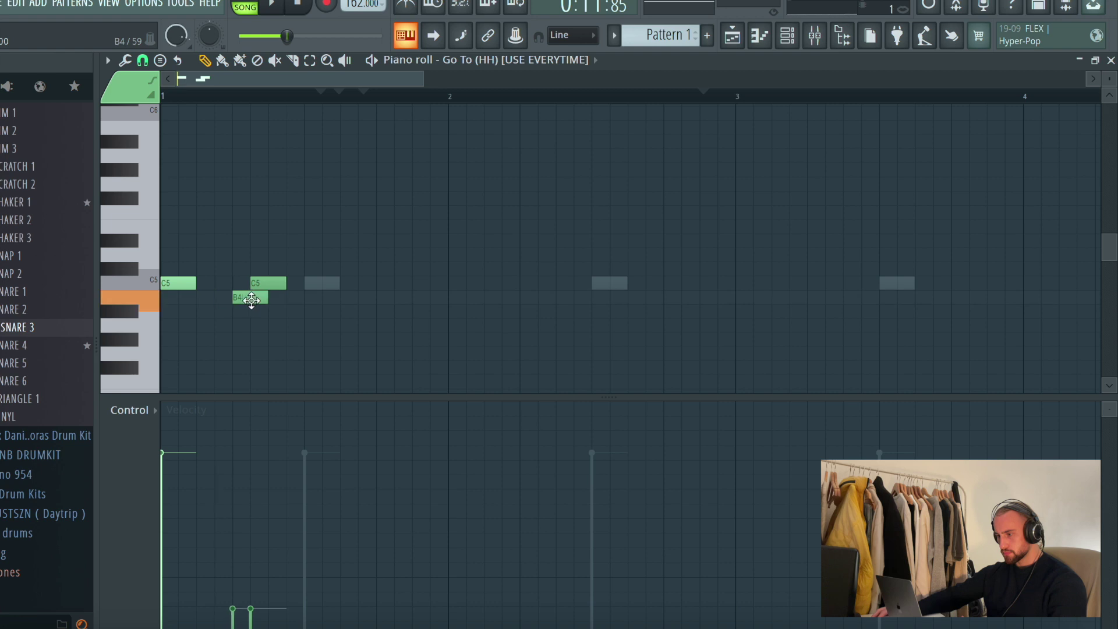
left_click_drag(260, 290, 260, 297)
key("space")
key("space")
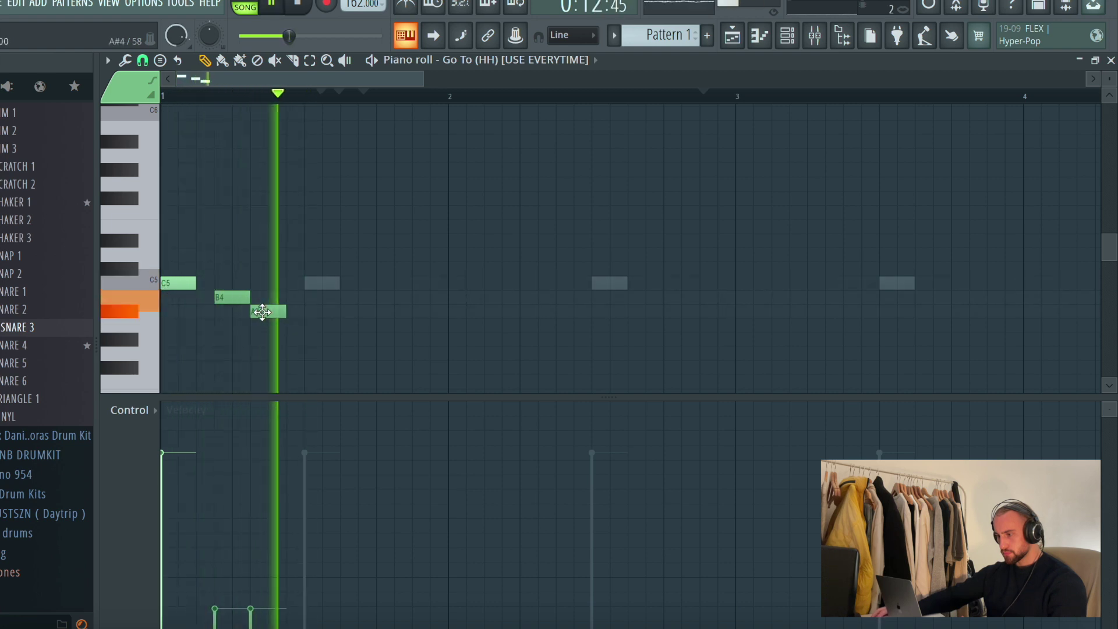
key("space")
key("space")
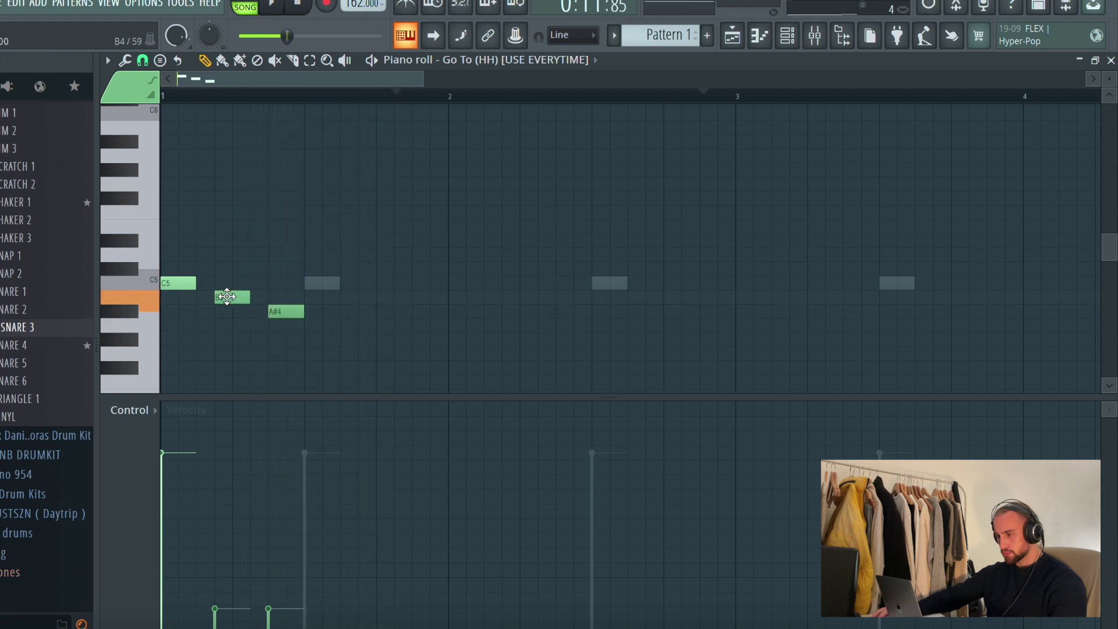
Return the B4 hi-hat to directly after the first note and replace the A#4 with a soft C5 half a beat before the clap.
key("space")
right_click(285, 311)
key("space")
key("space")
key("space")
key("space")
left_click(275, 288)
Try soft C5 hi-hats near the end of bar 1 against the playback and remove them again.
left_click(407, 287)
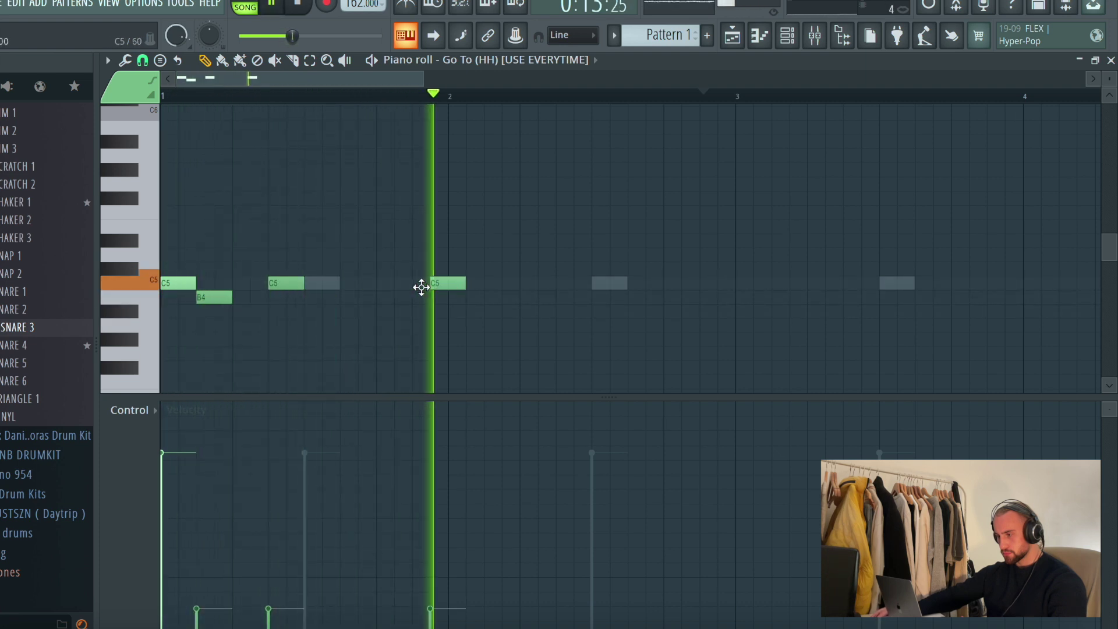
left_click_drag(379, 287, 378, 287)
key("space")
left_click(434, 285)
key("space")
right_click(447, 289)
key("space")
right_click(389, 288)
key("space")
key("space")
Add a full-velocity C5 hi-hat on beat 4 of bar 1 and a second C5 half a beat later at about 14% velocity.
left_click(184, 278)
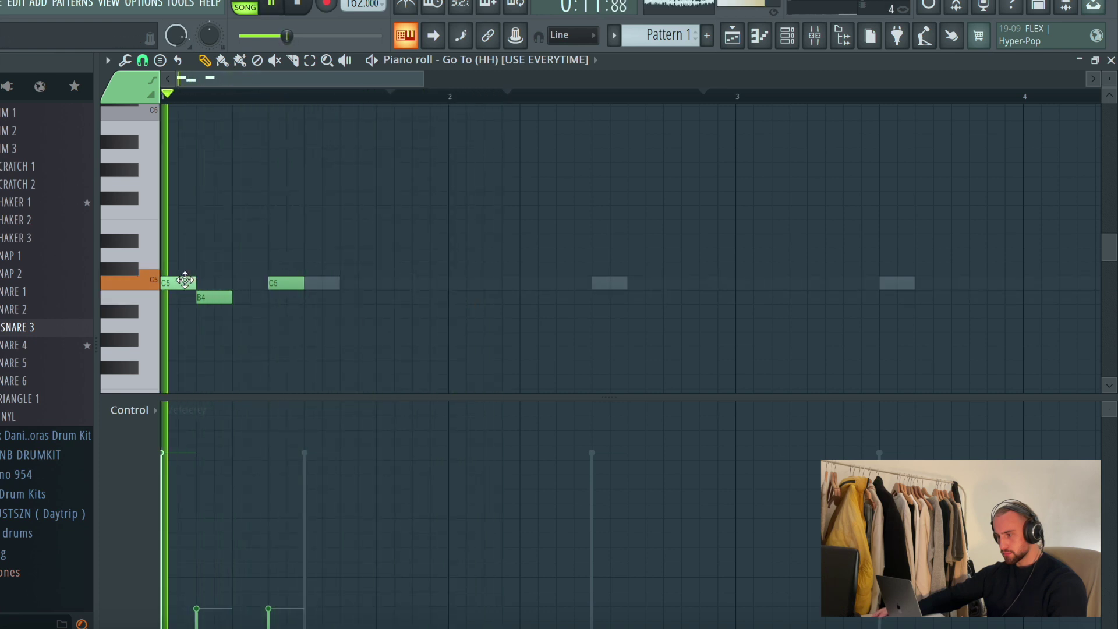
left_click(419, 272)
left_click(379, 285)
right_click(429, 271)
left_click(418, 298)
left_click_drag(434, 458, 441, 602)
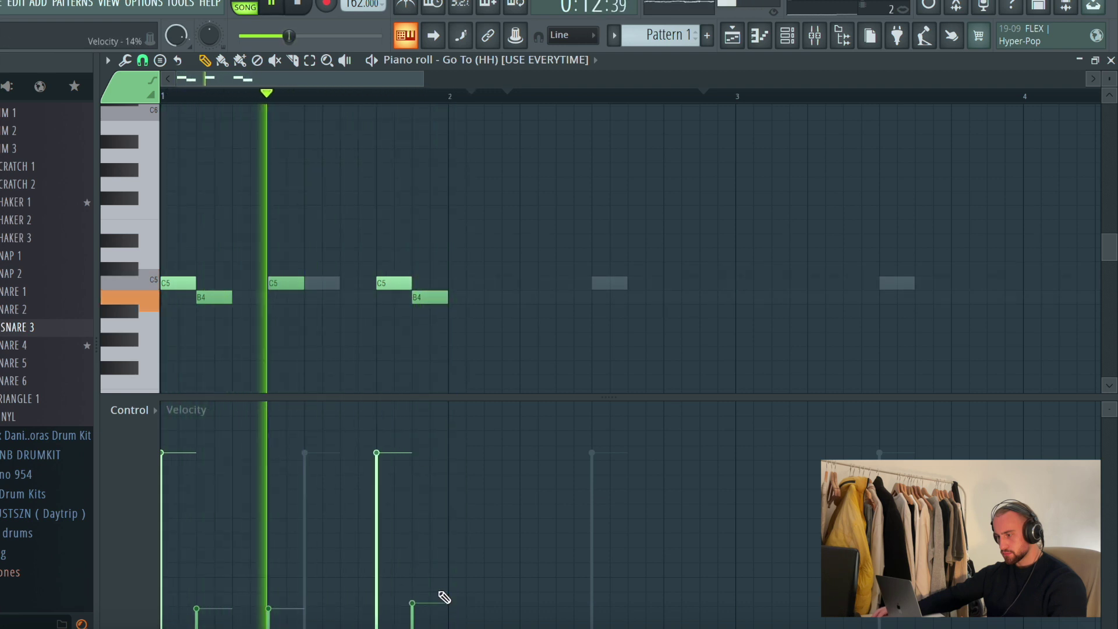
key("space")
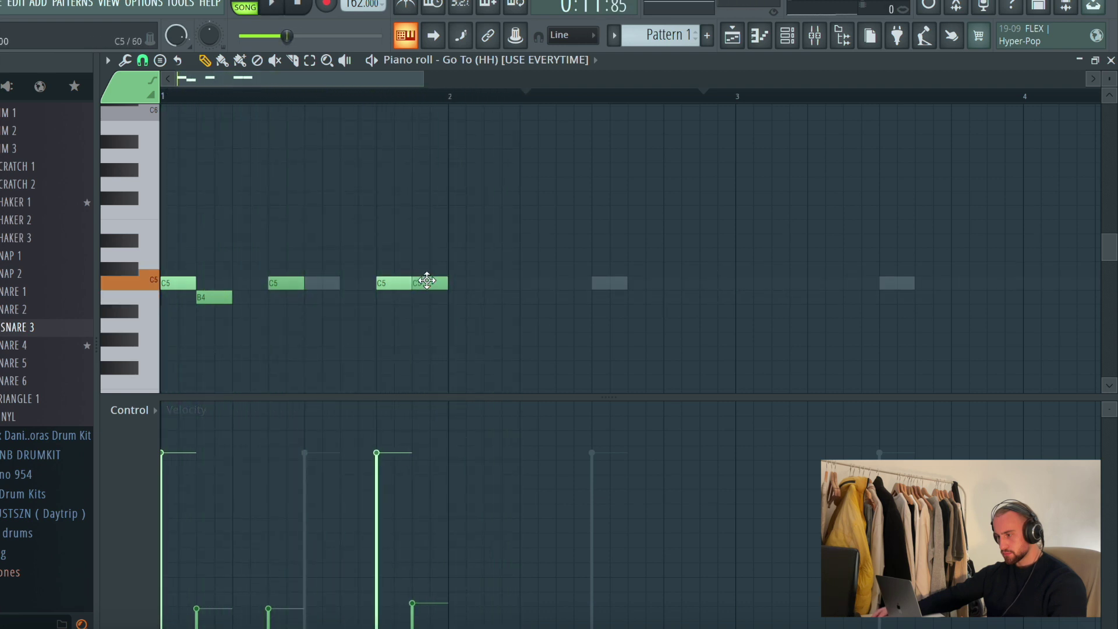
key("space")
Add C5 hi-hats on beats 2, 3 and 4 of bar 2 with beat 3 softened, plus a closing offbeat C5 at about 15% velocity.
left_click(528, 285)
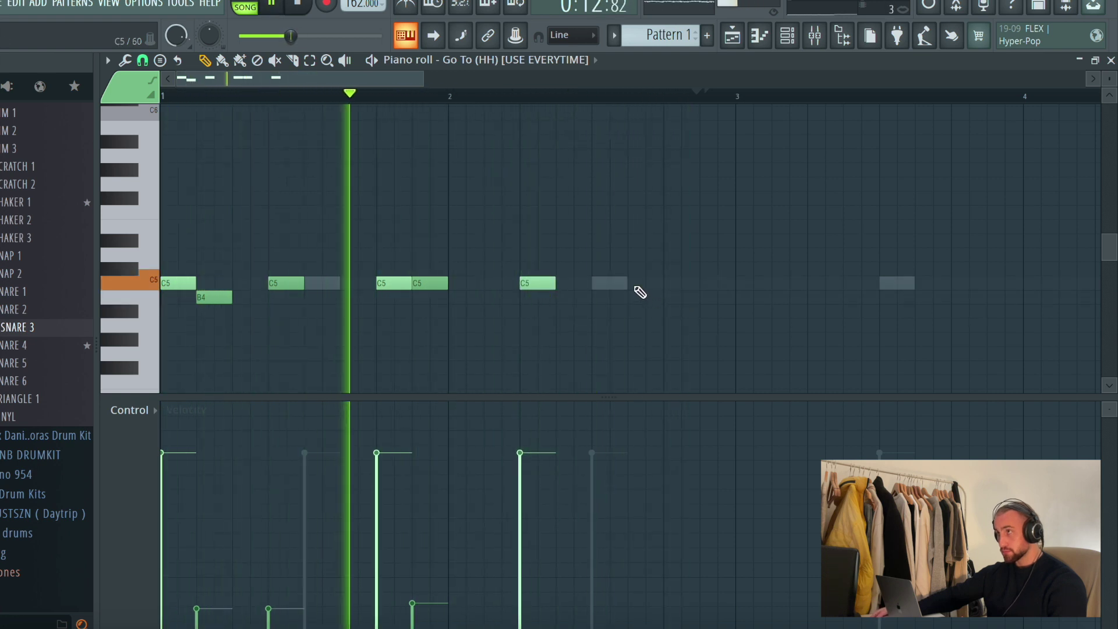
left_click(606, 286)
left_click(664, 284)
key("space")
key("space")
left_click(624, 559)
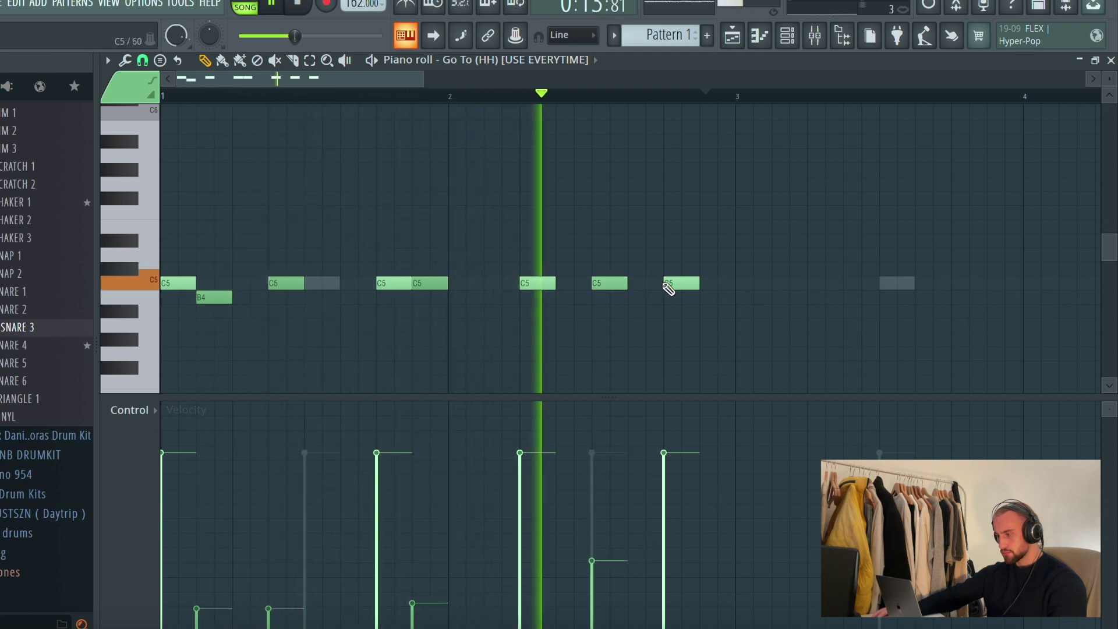
left_click(712, 284)
left_click(712, 603)
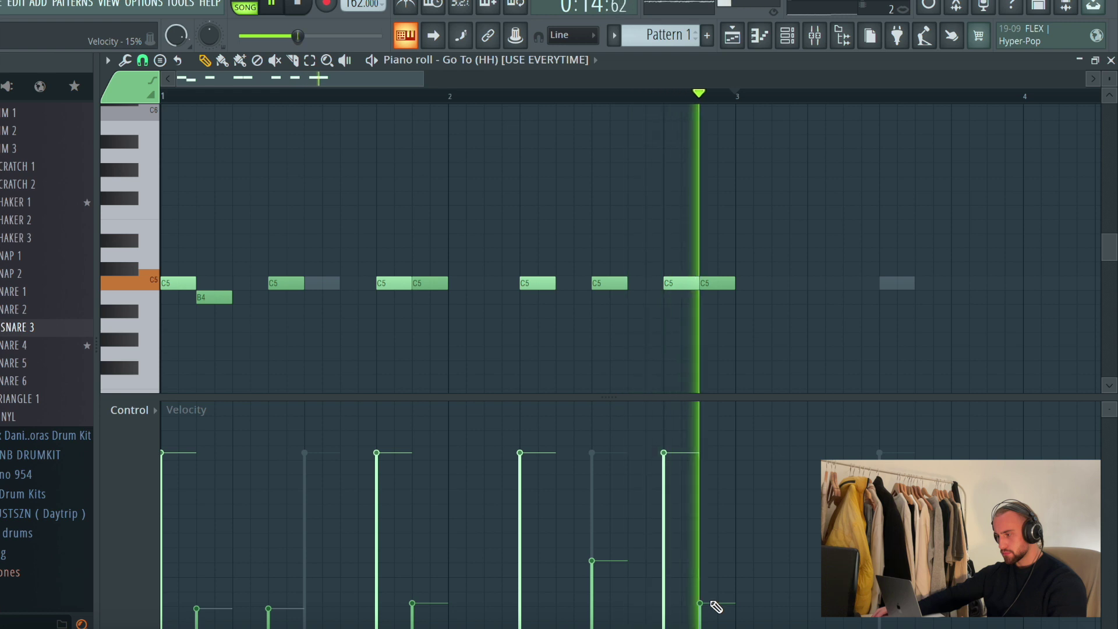
Duplicate the two-bar hi-hat pattern into bars 3 and 4 and raise the copied B4 note to C5.
key("ctrl+b")
left_click(730, 140)
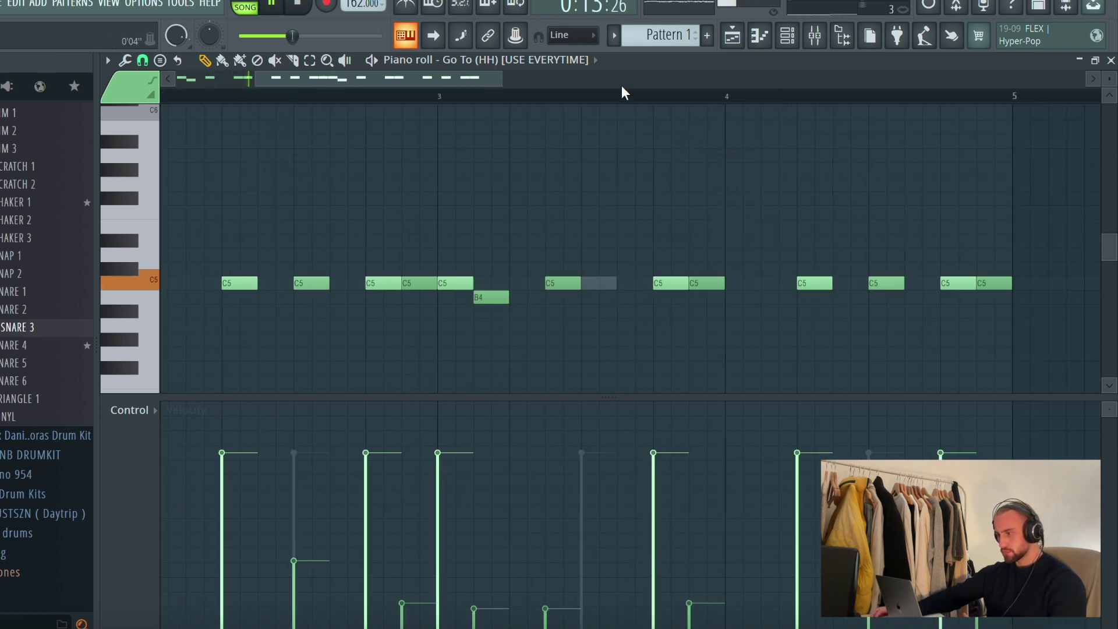
scroll(627, 96, "down", 4)
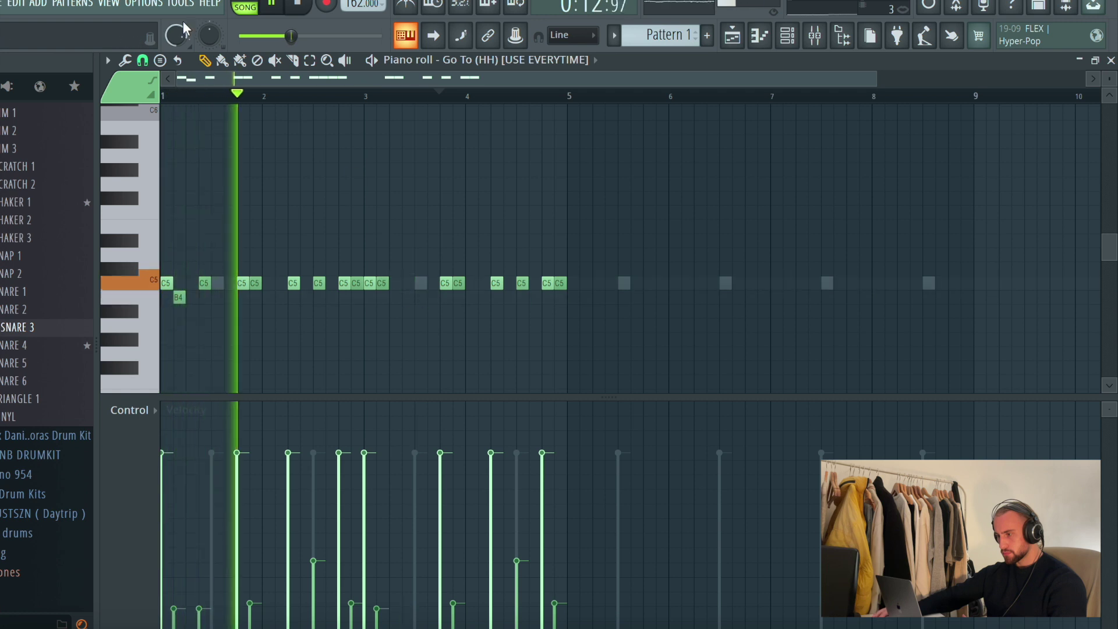
Set the snap to 1/4 step and build a roll of four short C5 hi-hats right before the clap in bar 3.
left_click(142, 61)
left_click(165, 171)
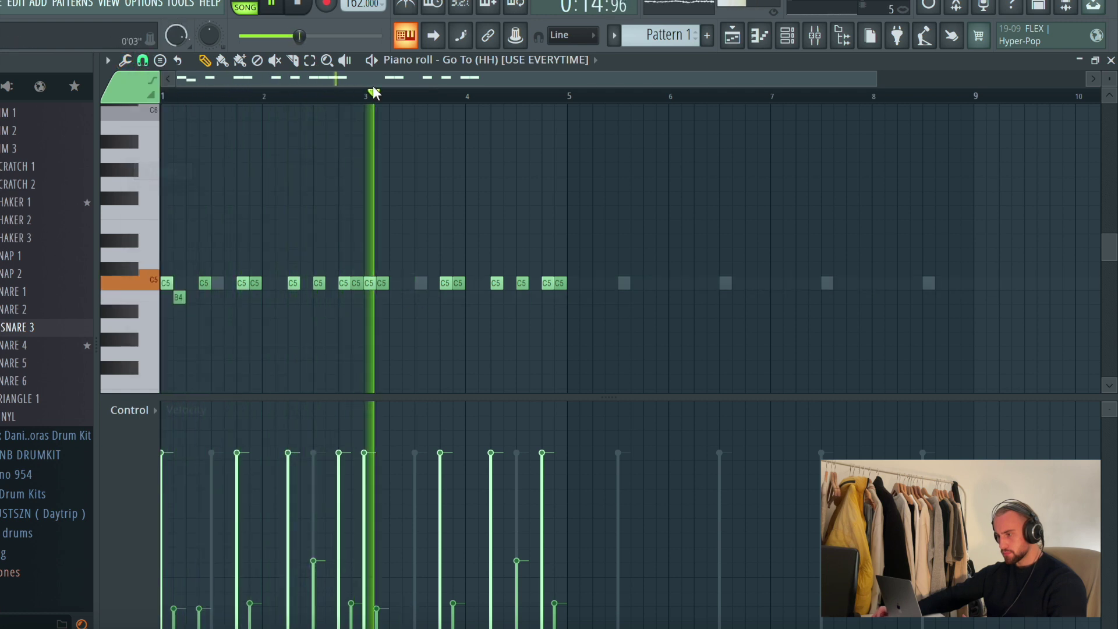
scroll(437, 283, "up", 3)
key("space")
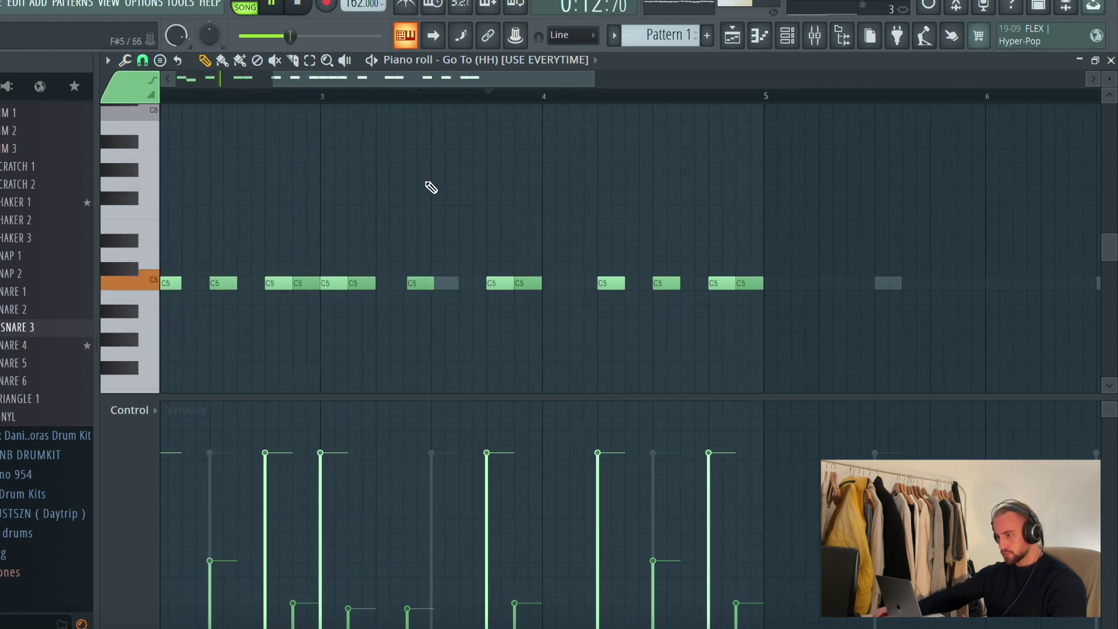
scroll(426, 110, "up", 4)
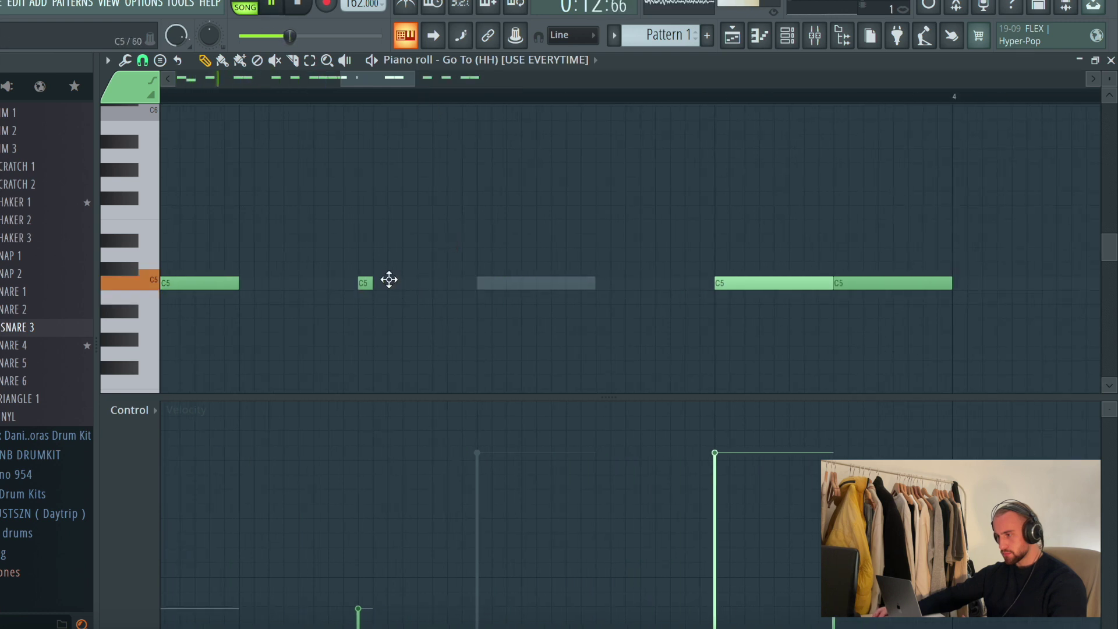
double_click(426, 282)
left_click(625, 203)
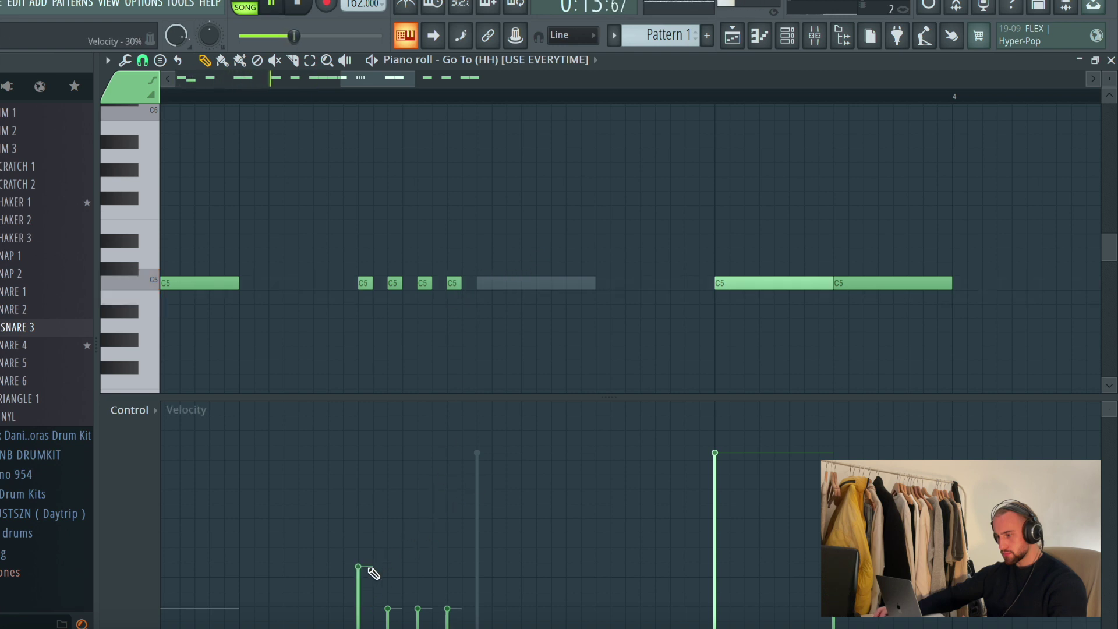
Shape the velocities of the four-note roll in bar 3 so they rise towards the clap.
left_click(447, 500)
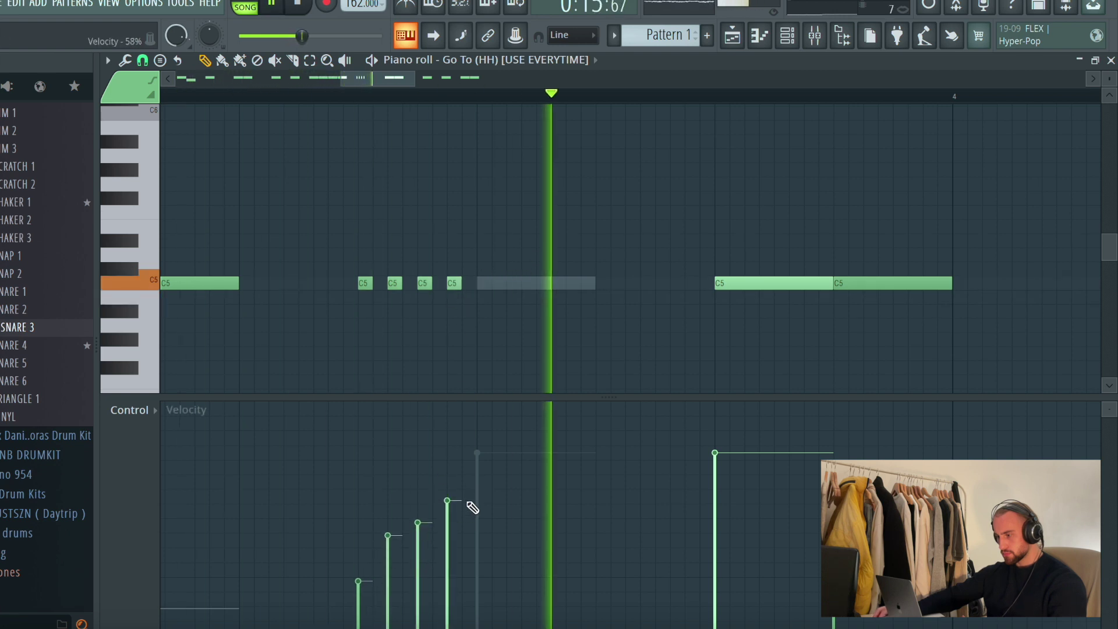
key("space")
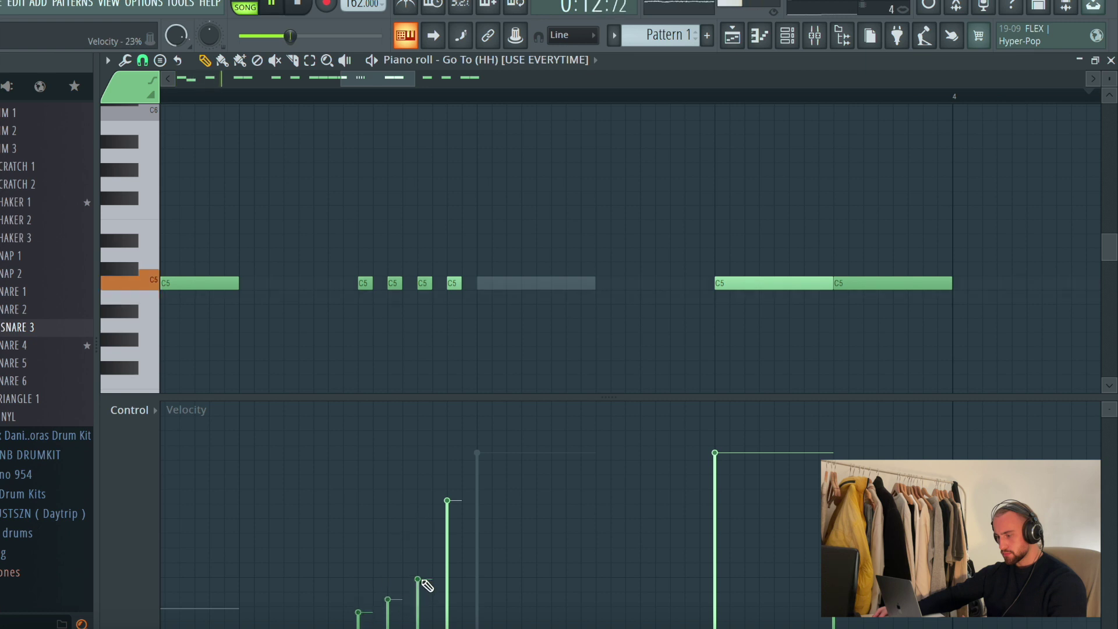
left_click_drag(414, 397, 413, 301)
left_click_drag(360, 620, 383, 607)
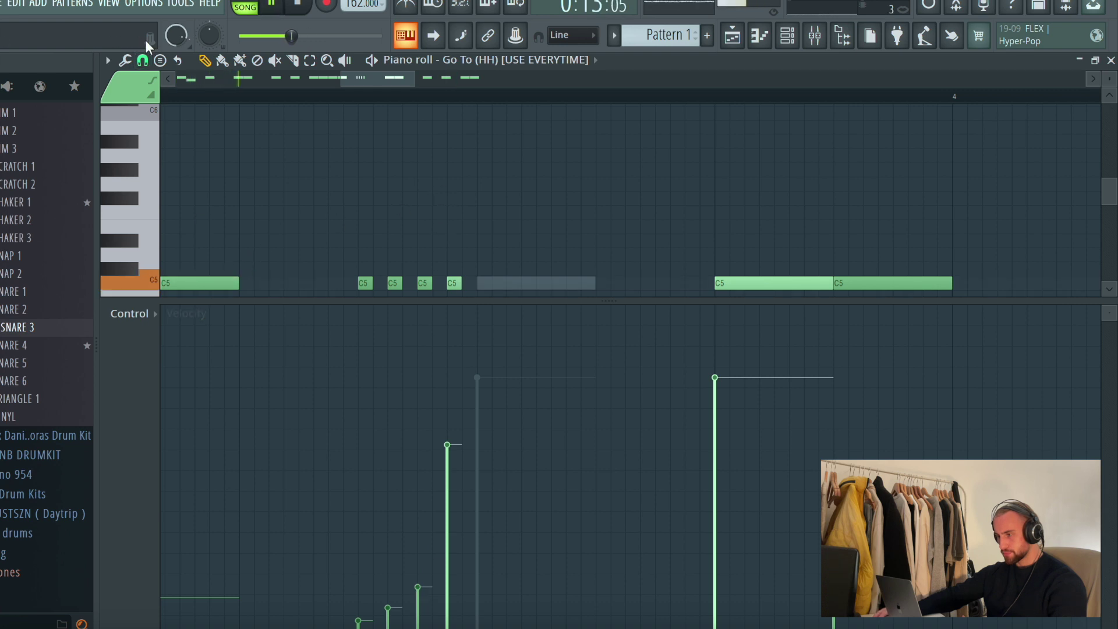
Set the snap to 1/3 step and replace the four-note roll in bar 3 with three short C5 notes of rising velocity.
left_click(142, 60)
left_click(163, 194)
right_click(454, 283)
right_click(424, 283)
right_click(395, 283)
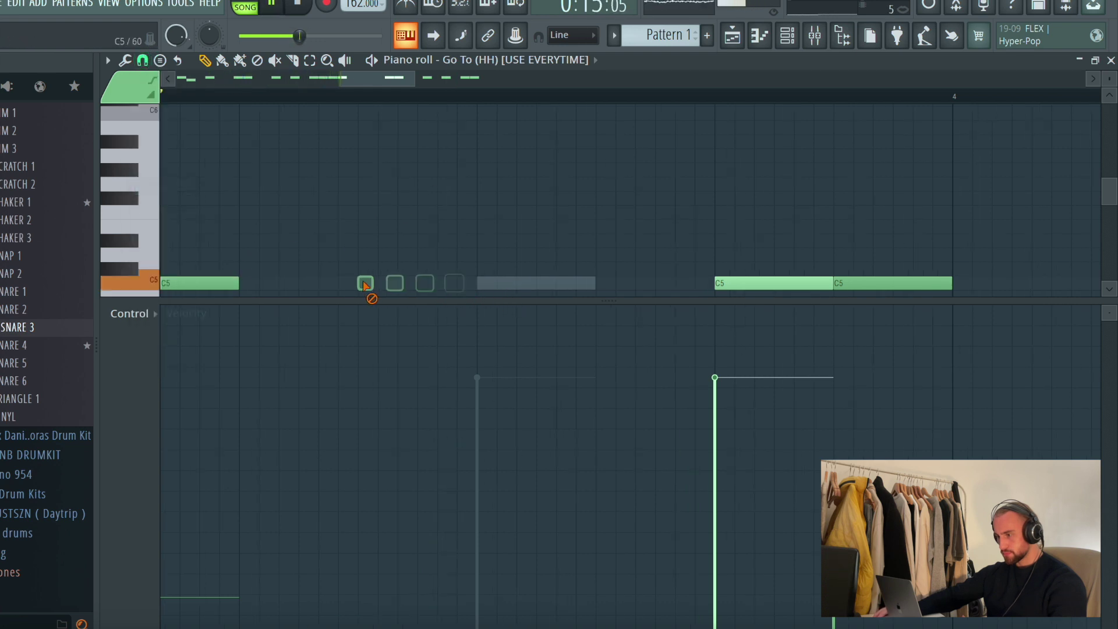
left_click_drag(371, 283, 474, 283)
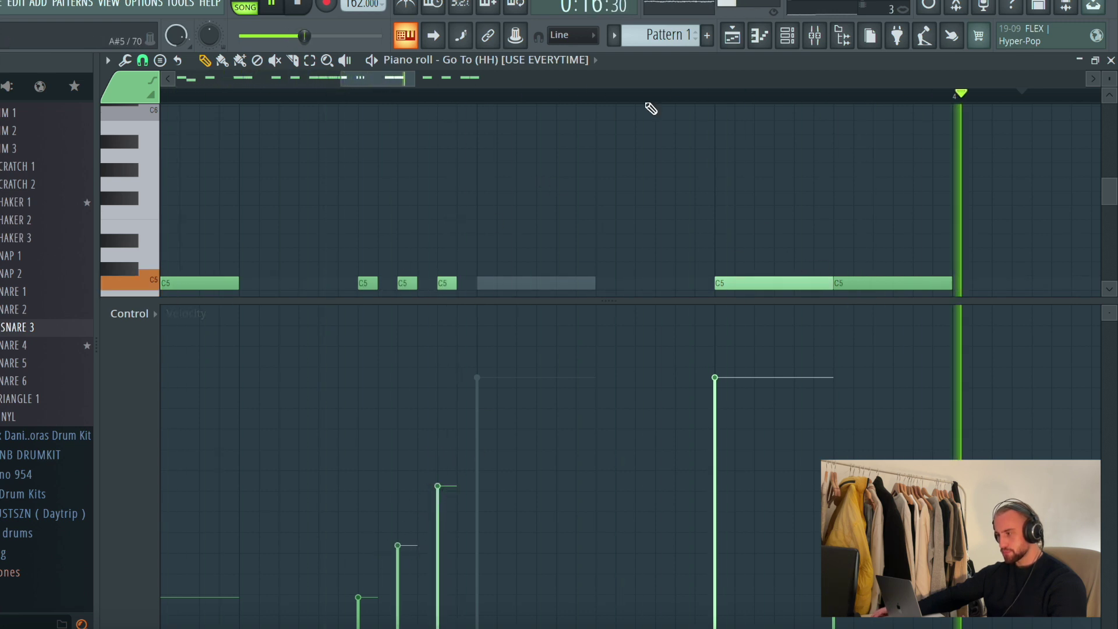
Replace the beat 4 hi-hat in bar 4 with a rising three-note C5 roll and duplicate bars 1 to 4 into bars 5 to 8.
scroll(645, 109, "down", 3)
scroll(646, 102, "up", 3)
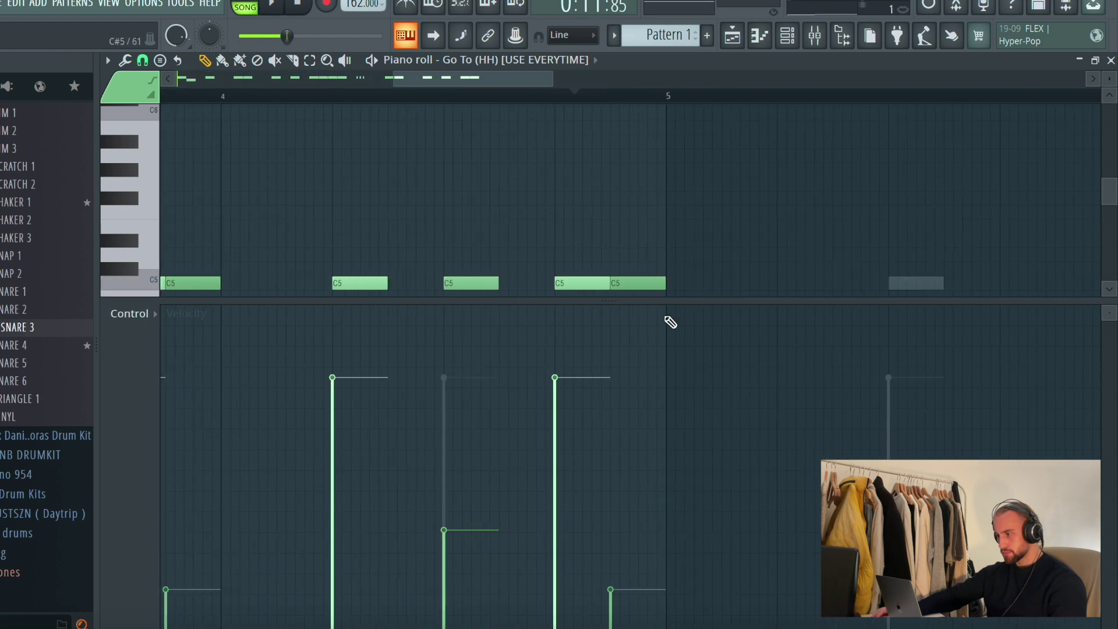
left_click_drag(668, 308, 658, 531)
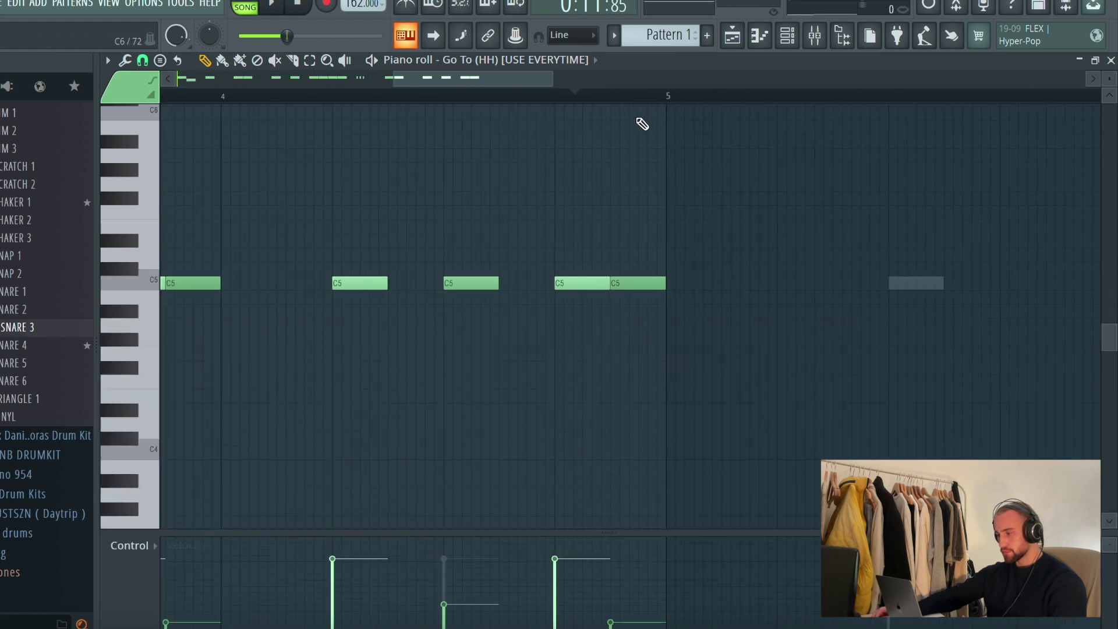
scroll(629, 105, "up", 2)
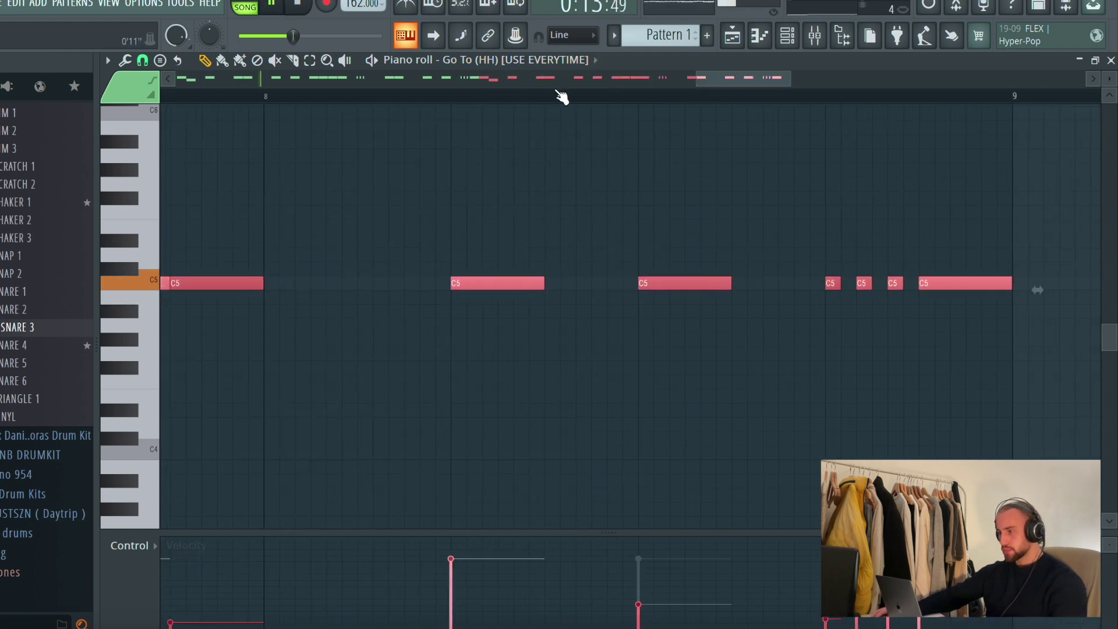
Set the piano roll snap back to Line and deselect the duplicated hi-hat notes.
scroll(562, 96, "down", 5)
left_click(143, 60)
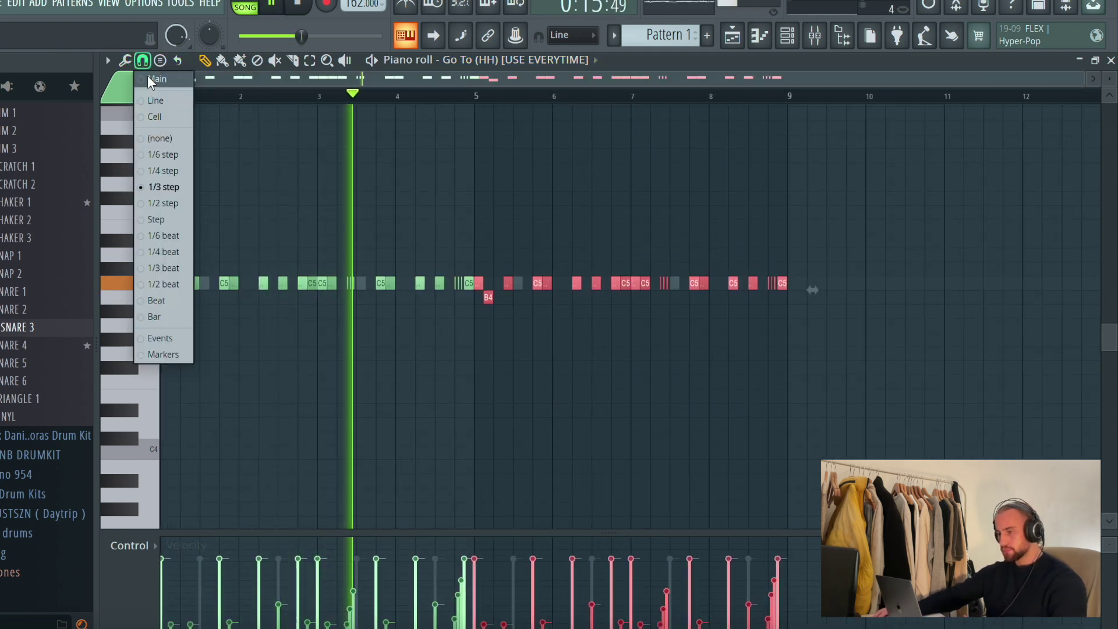
left_click(155, 100)
left_click(198, 282)
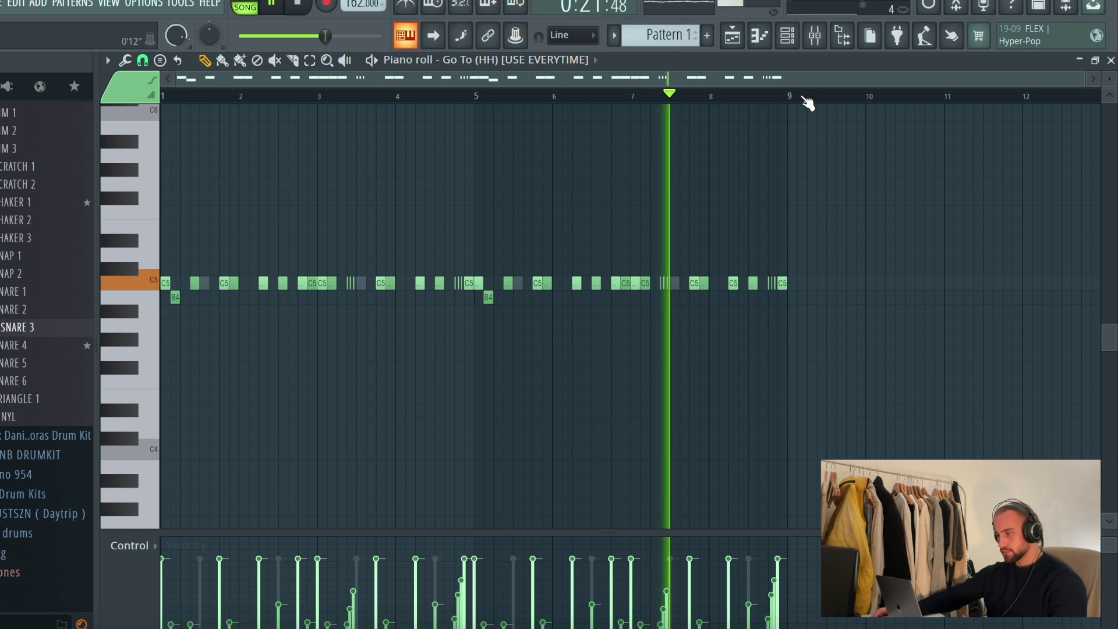
Delete the three-note roll and the soft second hi-hat from bar 7.
scroll(789, 100, "up", 4)
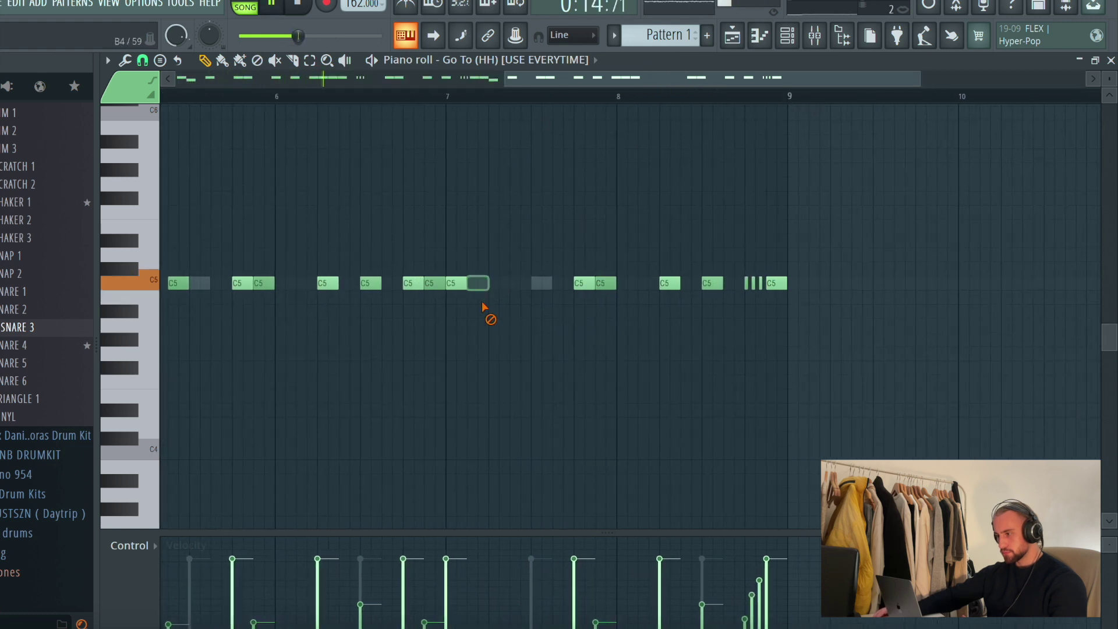
scroll(615, 108, "down", 4)
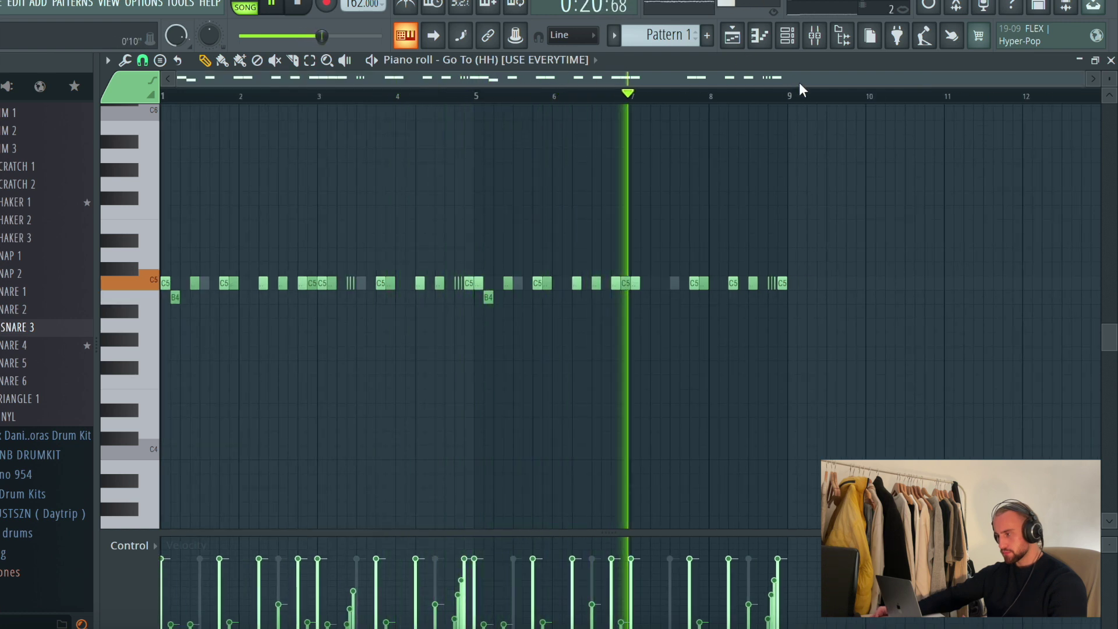
Try lower pitches for the roll at the end of bar 8, delete its three notes and move the final C5 to beat 4.
scroll(803, 100, "up", 5)
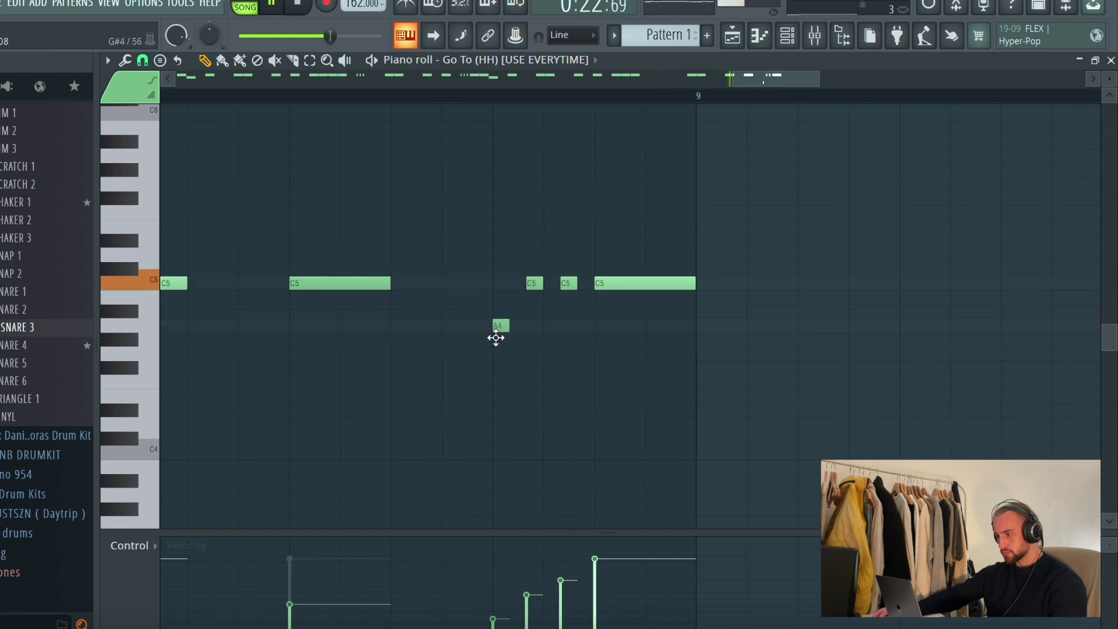
left_click_drag(529, 283, 530, 314)
key("space")
right_click(568, 284)
right_click(534, 312)
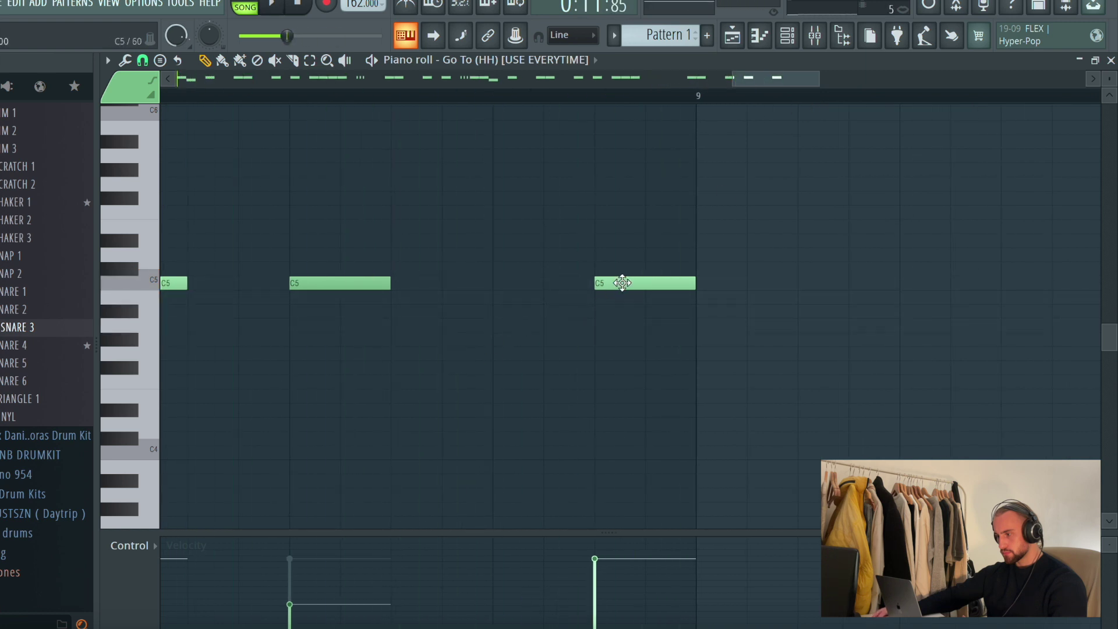
With snap at 1/4 step, build a short falling C5, B4, A4 hi-hat roll on beat 4 of bar 8 with rising velocities.
left_click(144, 61)
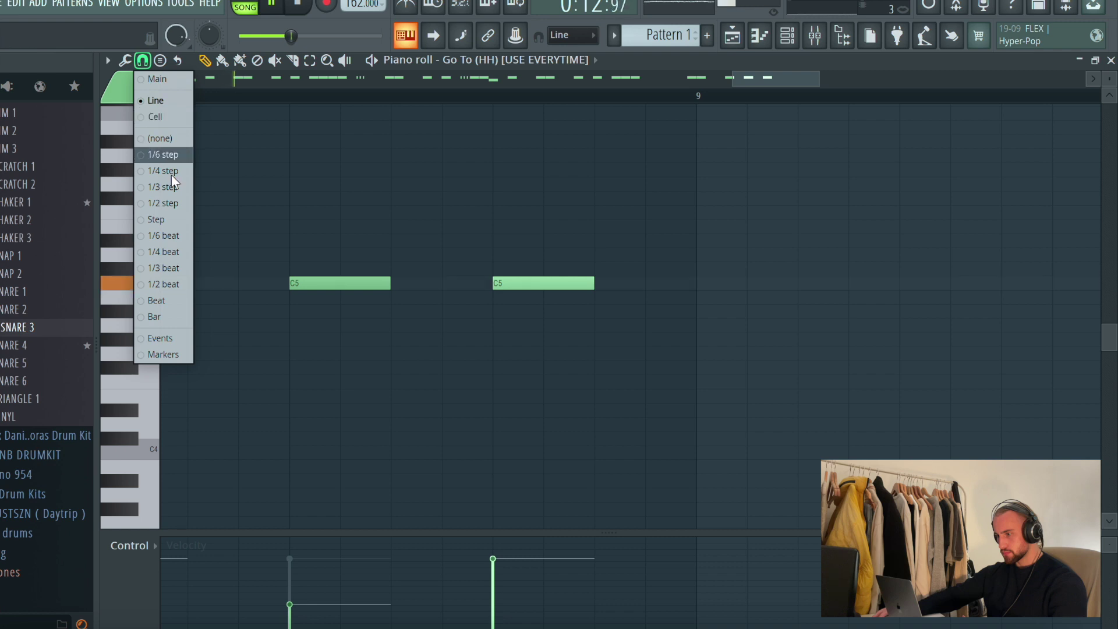
left_click(164, 173)
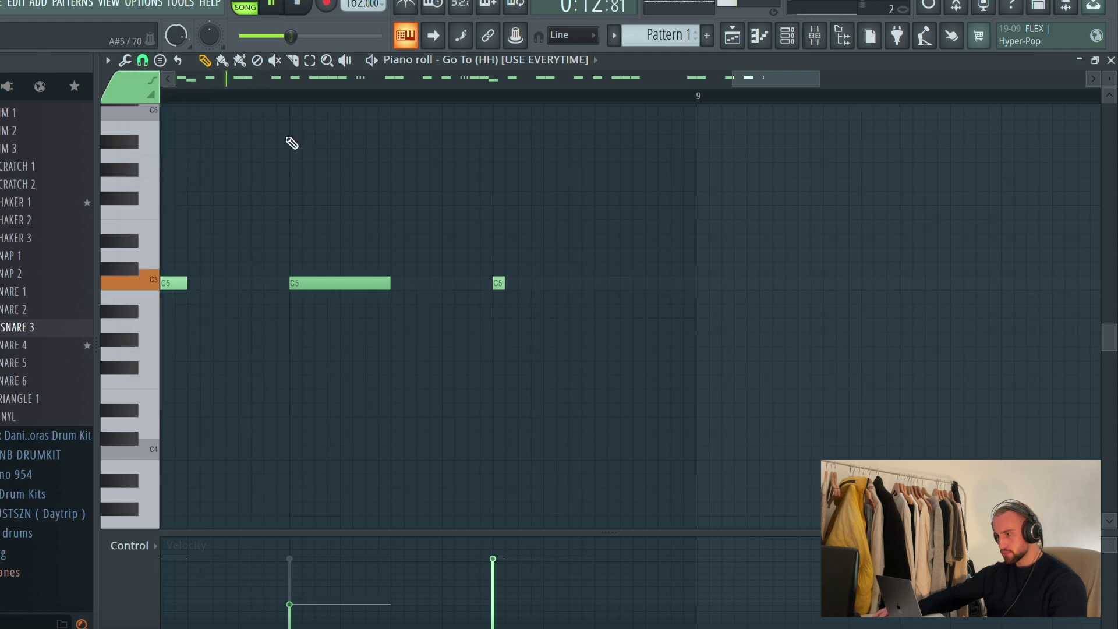
left_click(291, 100)
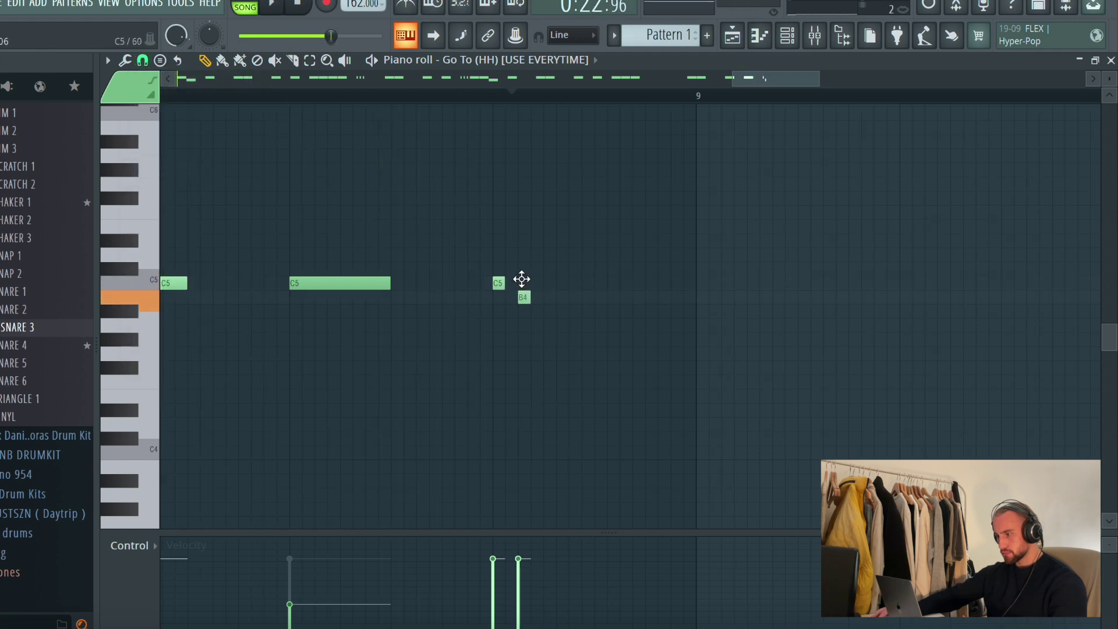
left_click(599, 325)
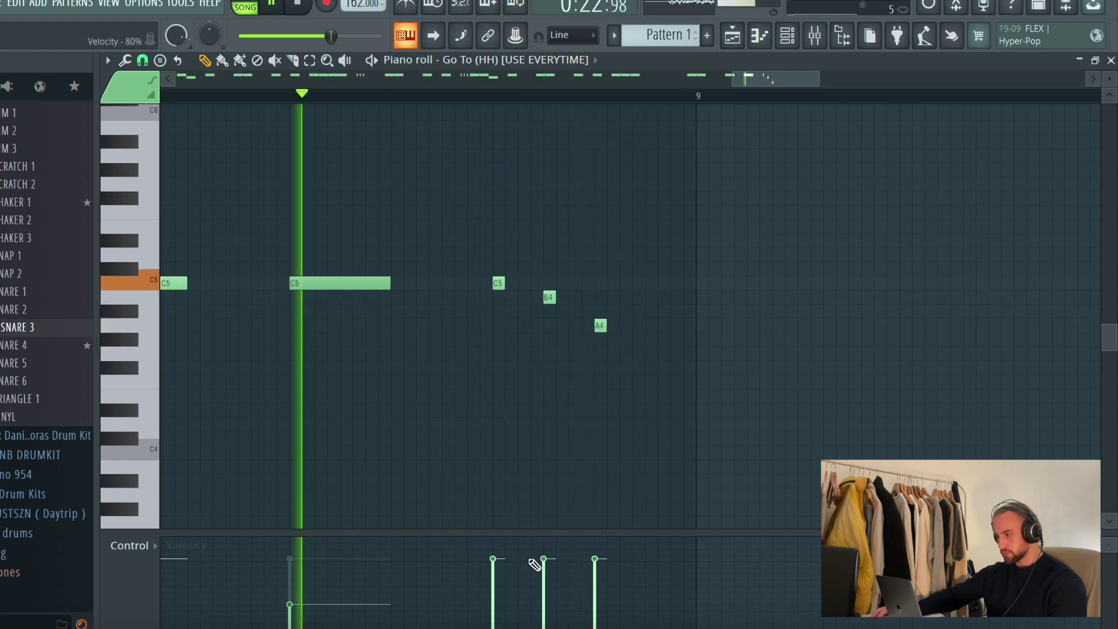
left_click_drag(542, 593, 603, 610)
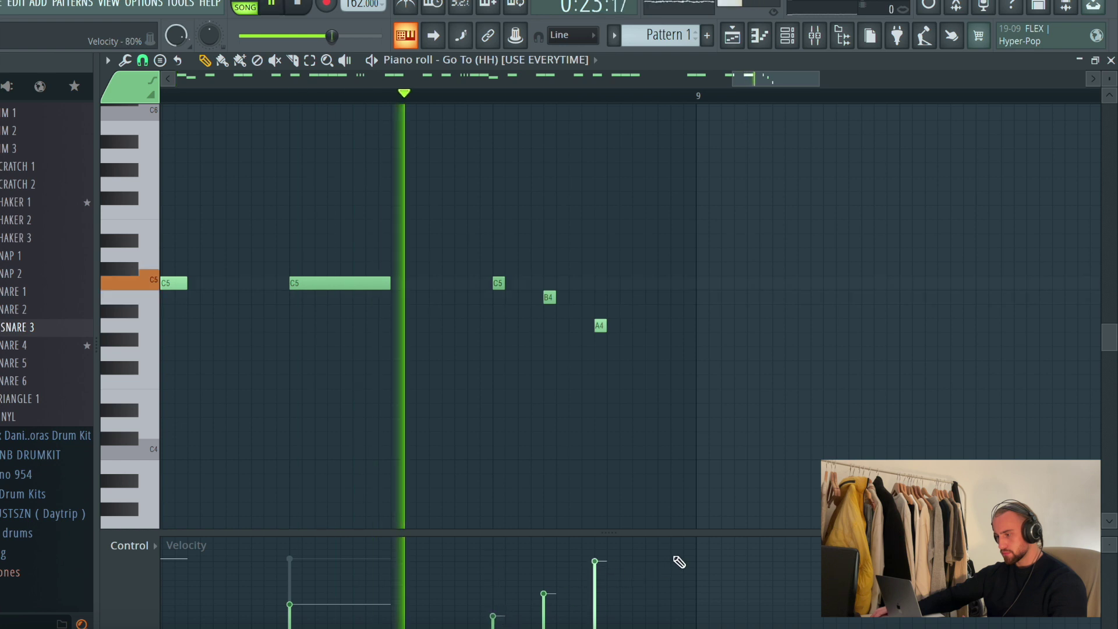
Find the OTERIM 1 sample in the drum kit, add it as a new channel and open its piano roll.
left_click(737, 37)
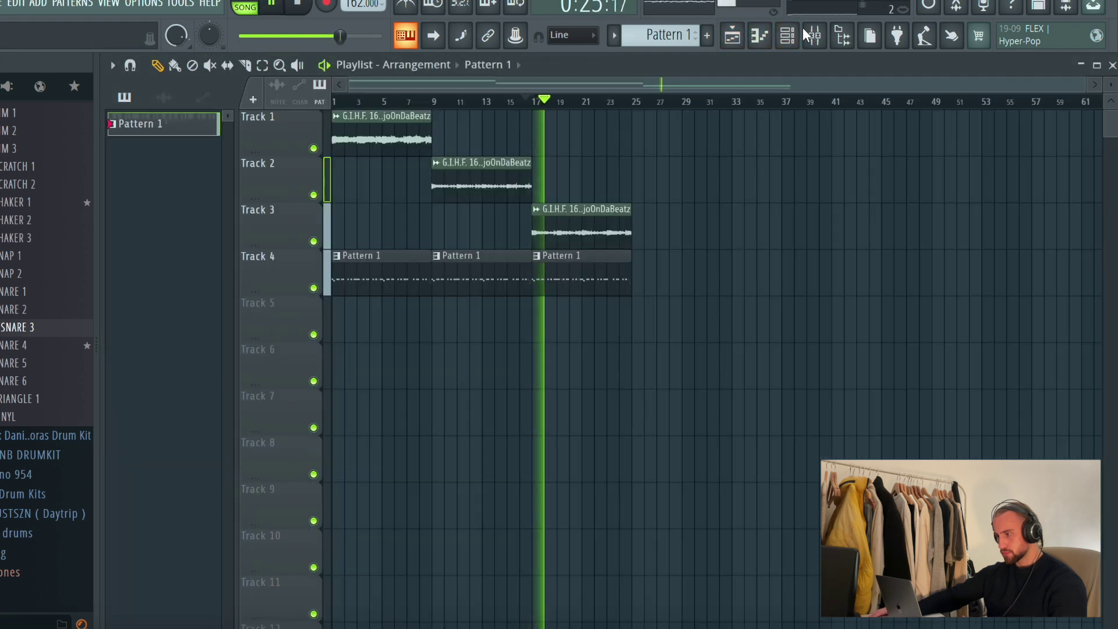
key("F6")
scroll(20, 222, "up", 2)
scroll(19, 221, "up", 3)
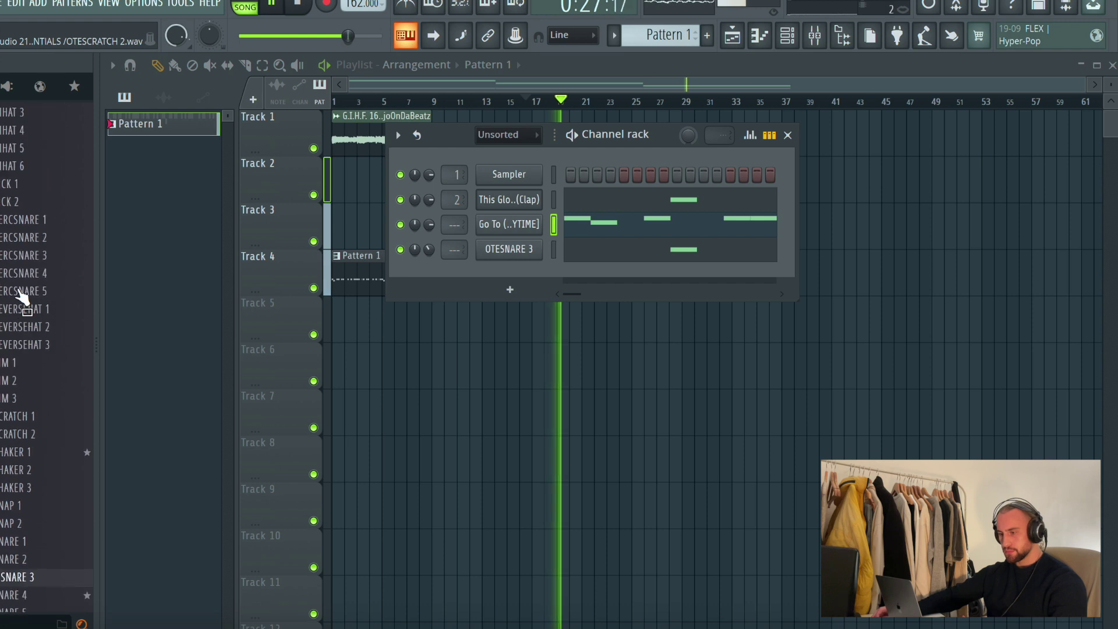
left_click(21, 407)
key("space")
left_click_drag(413, 295, 492, 275)
right_click(493, 273)
left_click(585, 273)
Set the piano roll snap back to Line for the OTERIM 1 channel.
key("space")
scroll(482, 100, "down", 5)
left_click(160, 60)
left_click(177, 97)
left_click(143, 60)
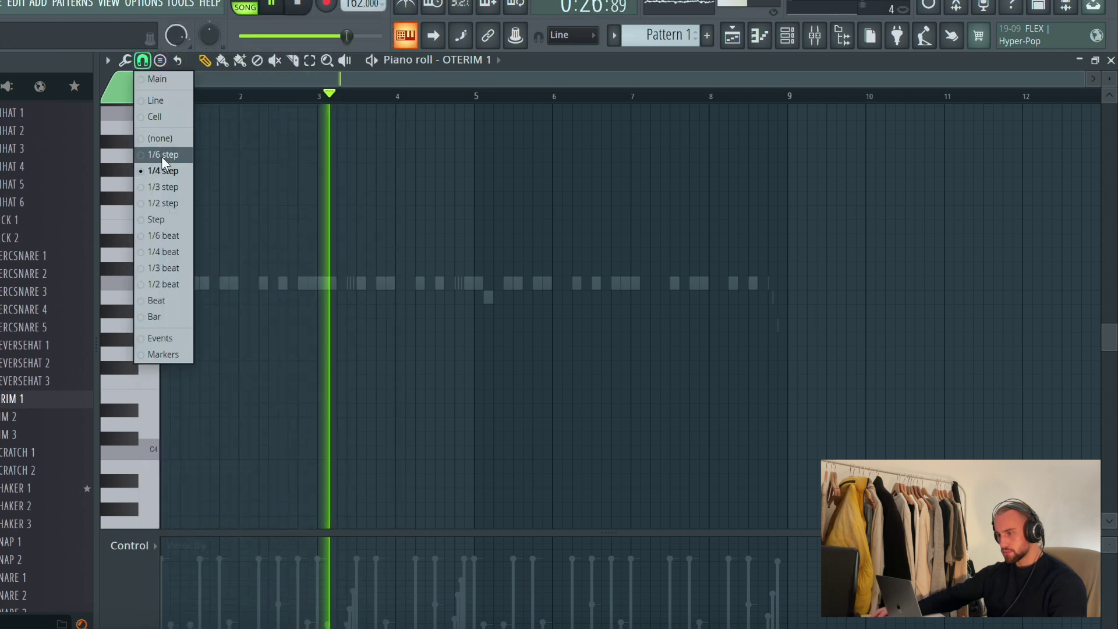
left_click(157, 101)
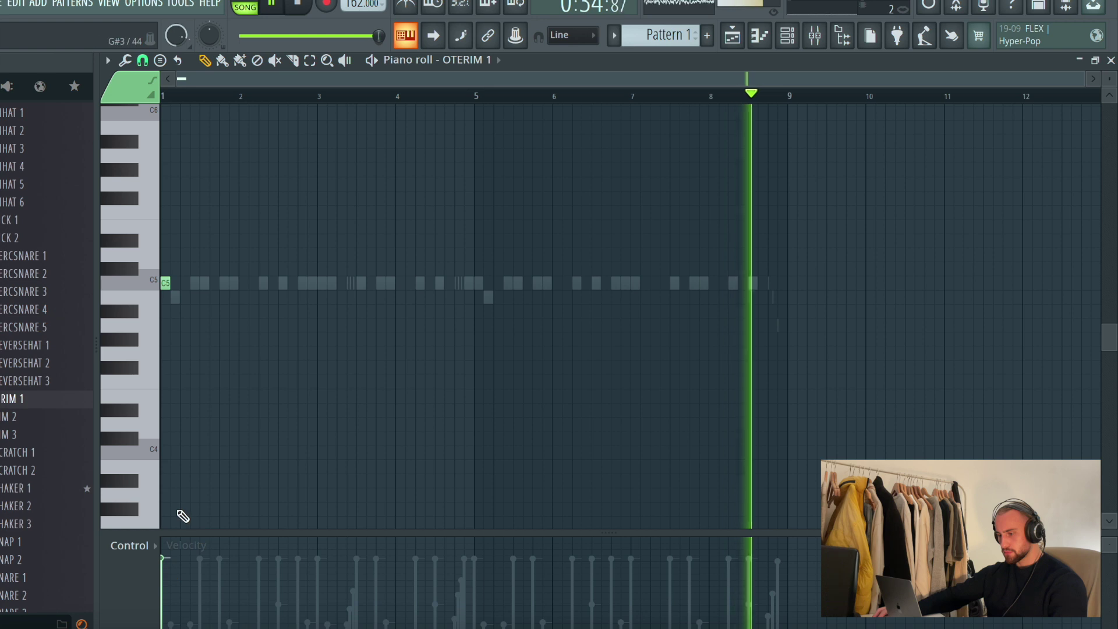
Try several OTERIM 1 hit positions, leaving C5 notes half a beat into bar 2 and bar 6.
left_click(193, 411)
right_click(206, 411)
key("space")
right_click(192, 410)
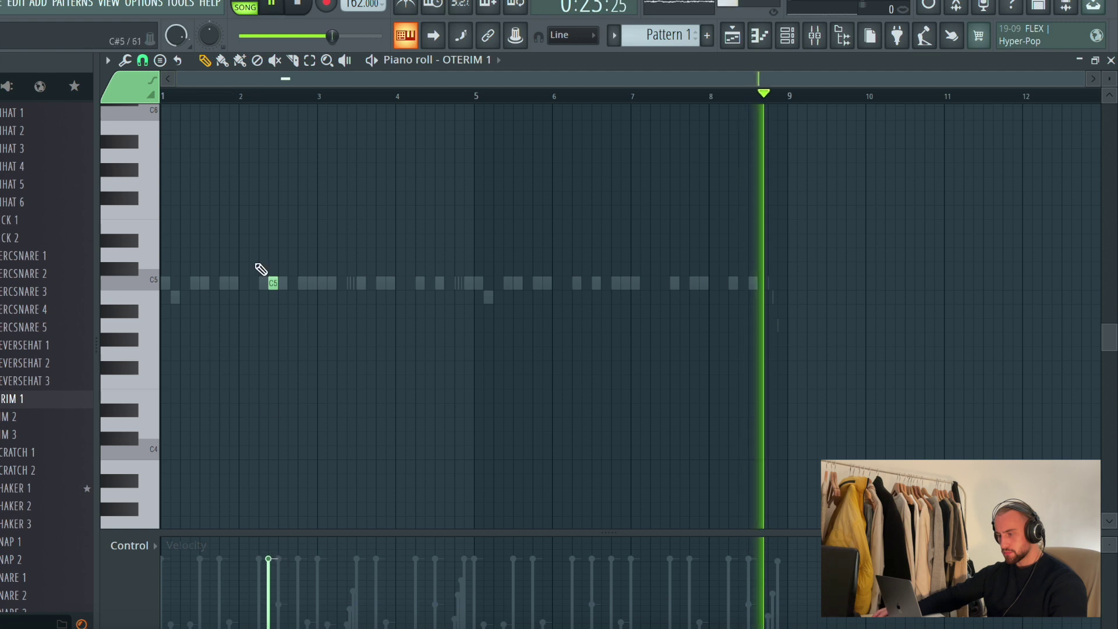
left_click_drag(273, 283, 245, 281)
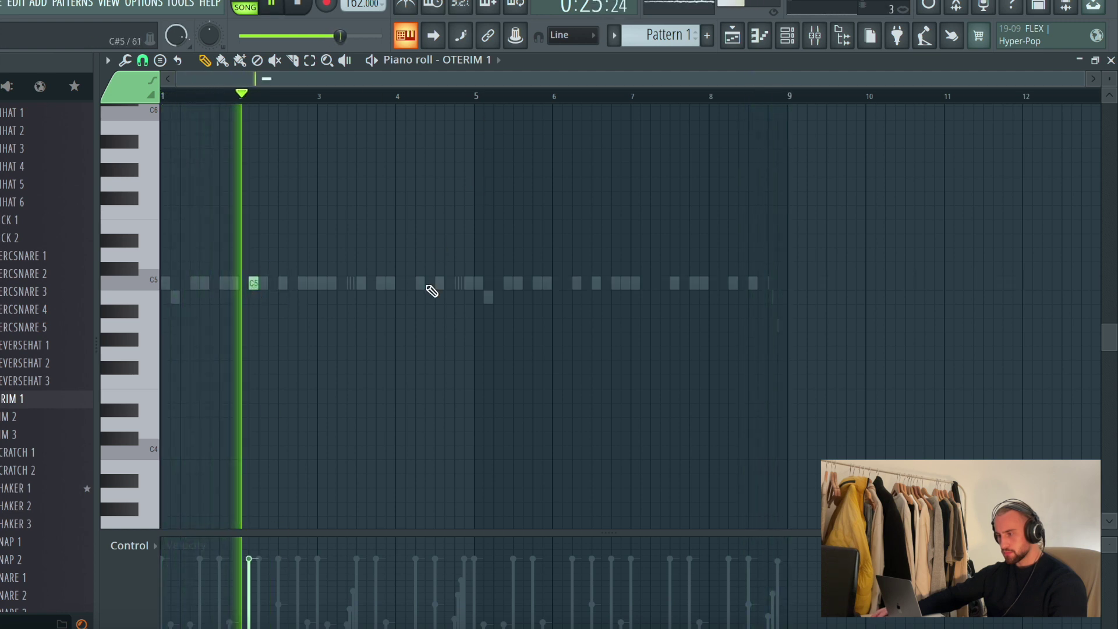
left_click(567, 283)
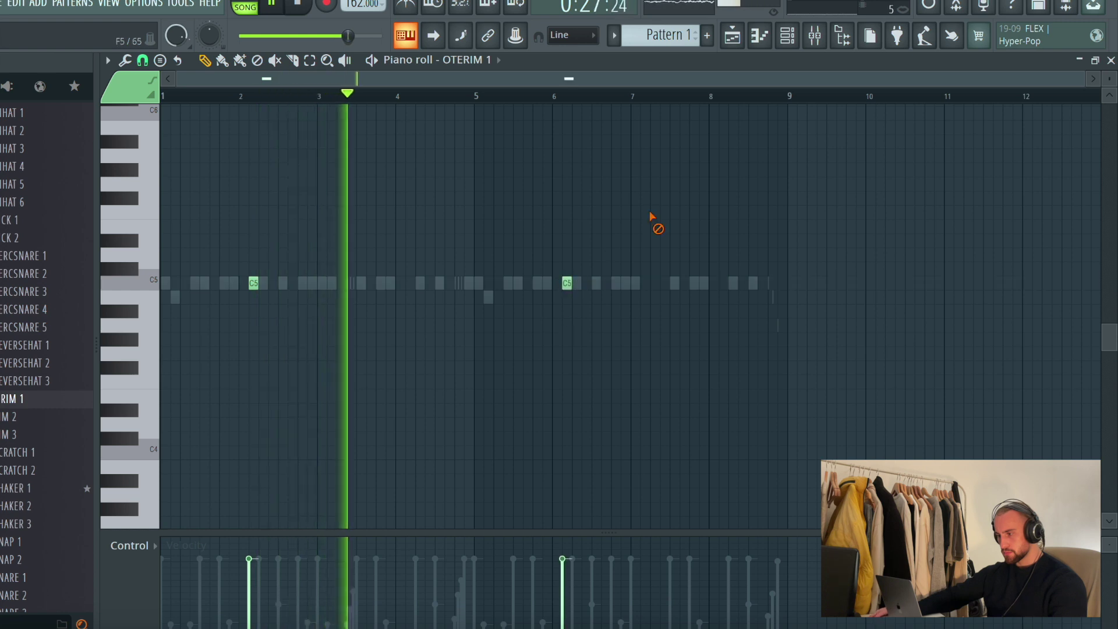
Audition the kit's snares, add OTESNARE 2 as a new channel and open its piano roll.
left_click(790, 39)
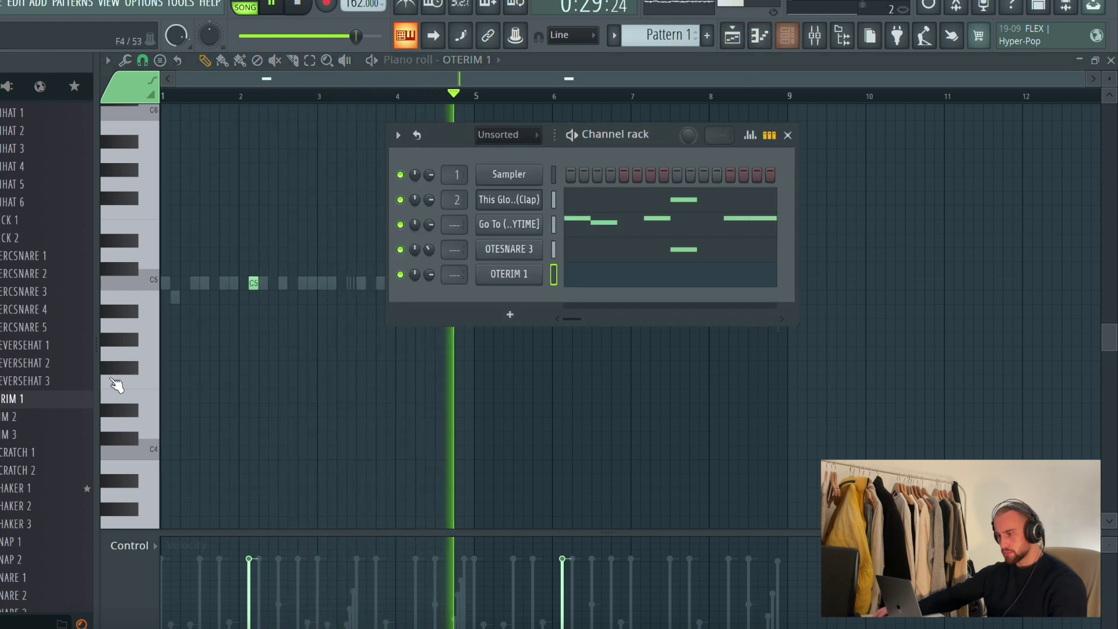
scroll(40, 421, "down", 3)
left_click(35, 434)
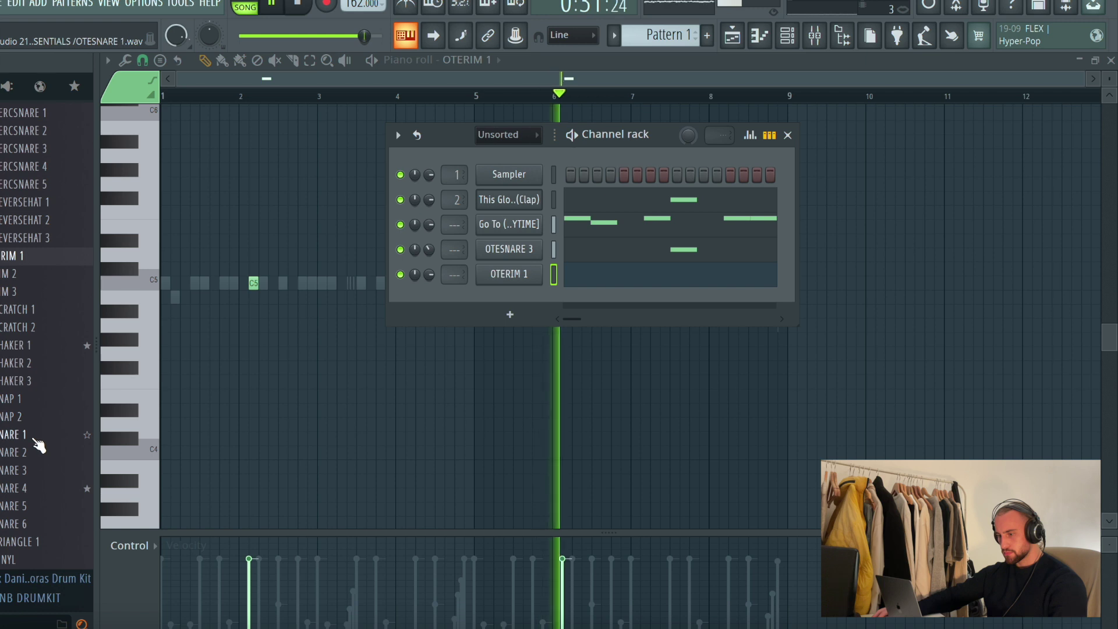
left_click(23, 452)
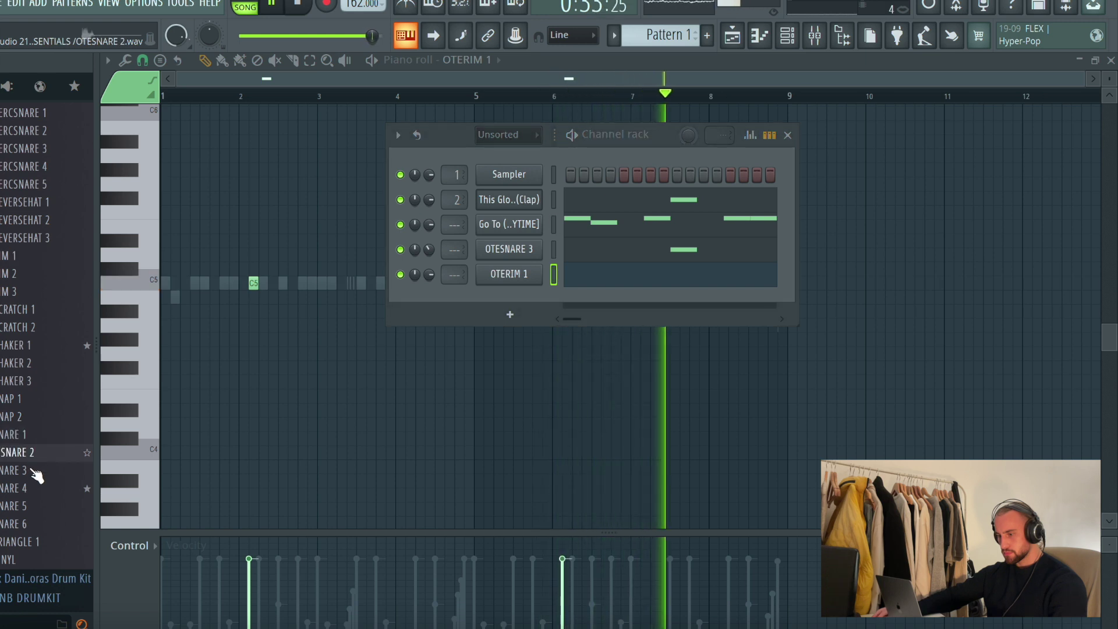
left_click_drag(23, 452, 515, 313)
right_click(512, 306)
left_click(599, 299)
Place a single OTESNARE 2 C5 hit half a beat into bar 8 and play it back.
key("space")
left_click_drag(712, 270, 707, 282)
key("space")
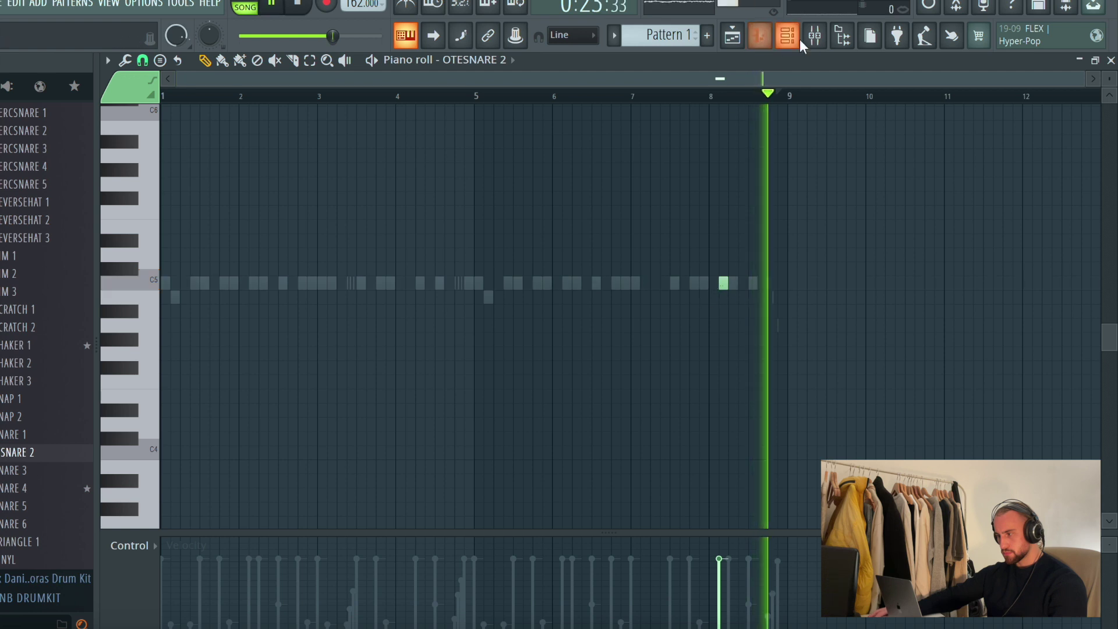
Reopen the OTERIM 1 notes and delete the hit in bar 6.
left_click(783, 44)
left_click(601, 277)
right_click(564, 285)
Browse the drum kits for the Open-Hats folder and add the 6 (OH) sample as a new channel.
left_click(787, 35)
scroll(5, 274, "up", 10)
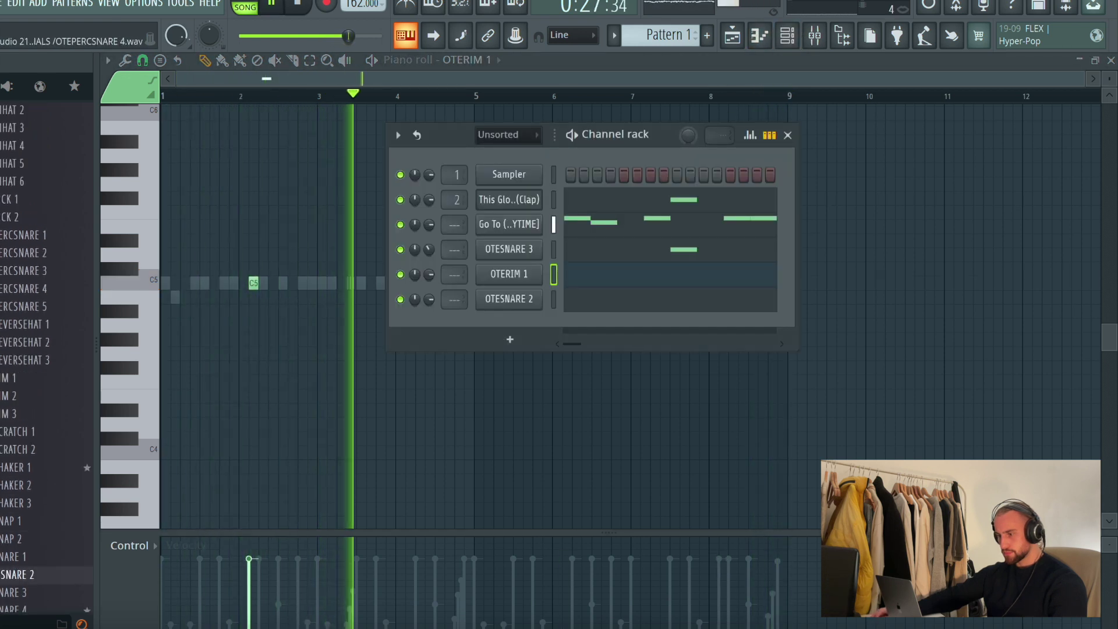
left_click(10, 255)
scroll(12, 262, "up", 8)
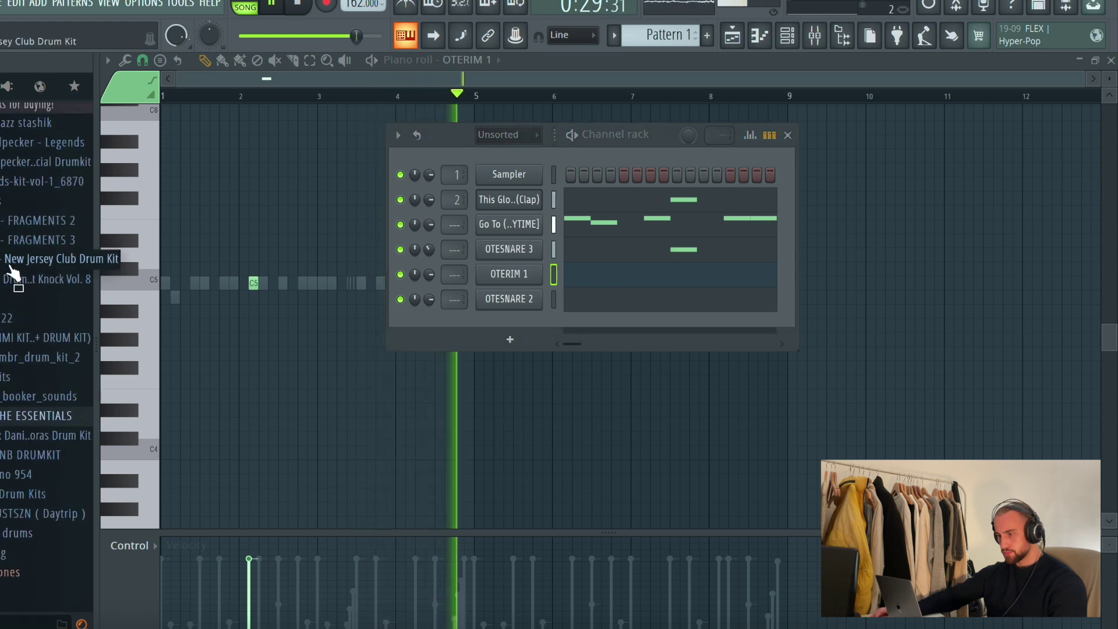
scroll(43, 293, "up", 2)
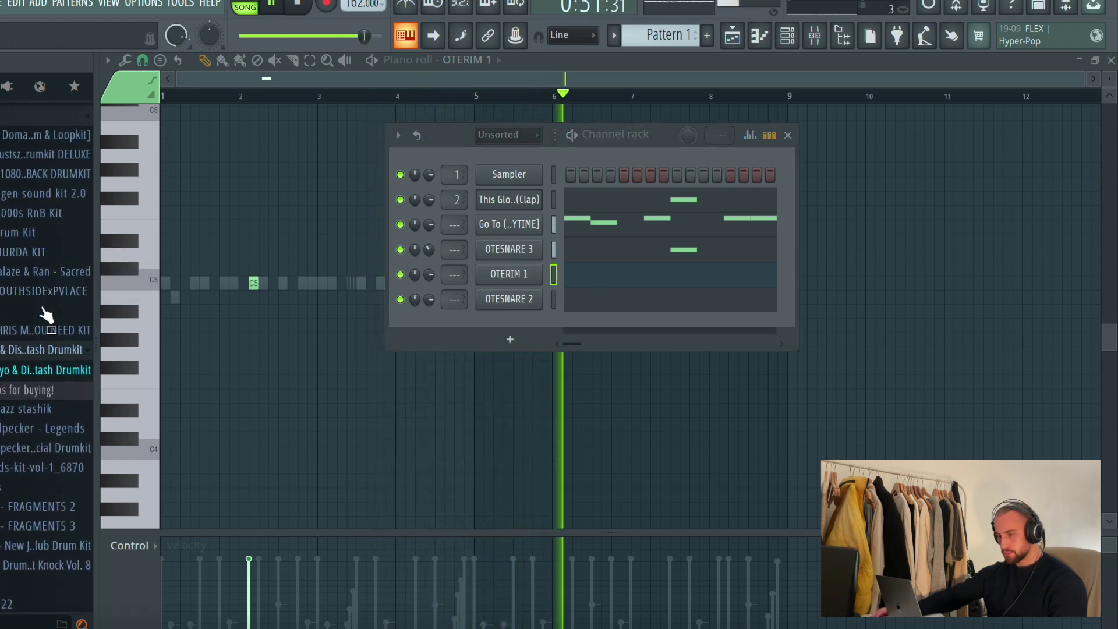
left_click(43, 366)
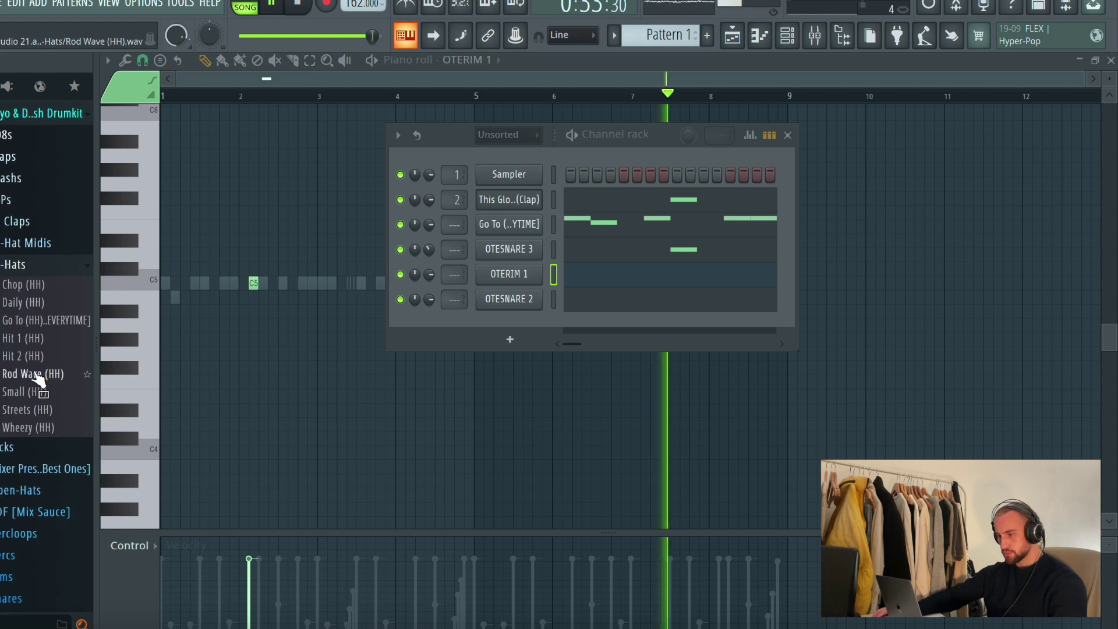
left_click(34, 272)
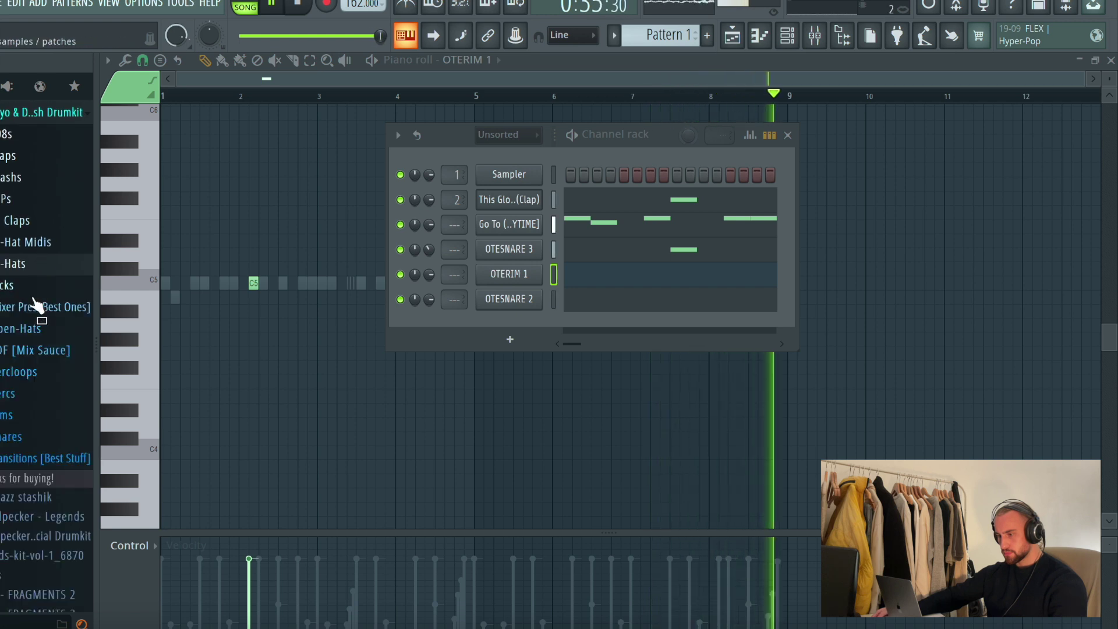
left_click(34, 373)
left_click(31, 311)
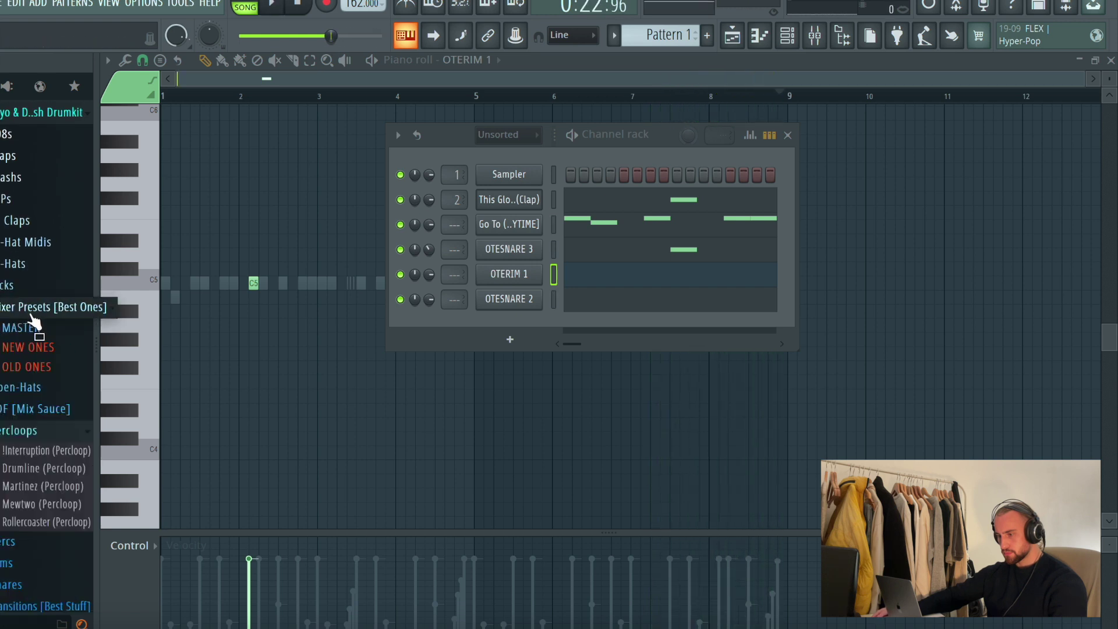
left_click(32, 317)
left_click(34, 326)
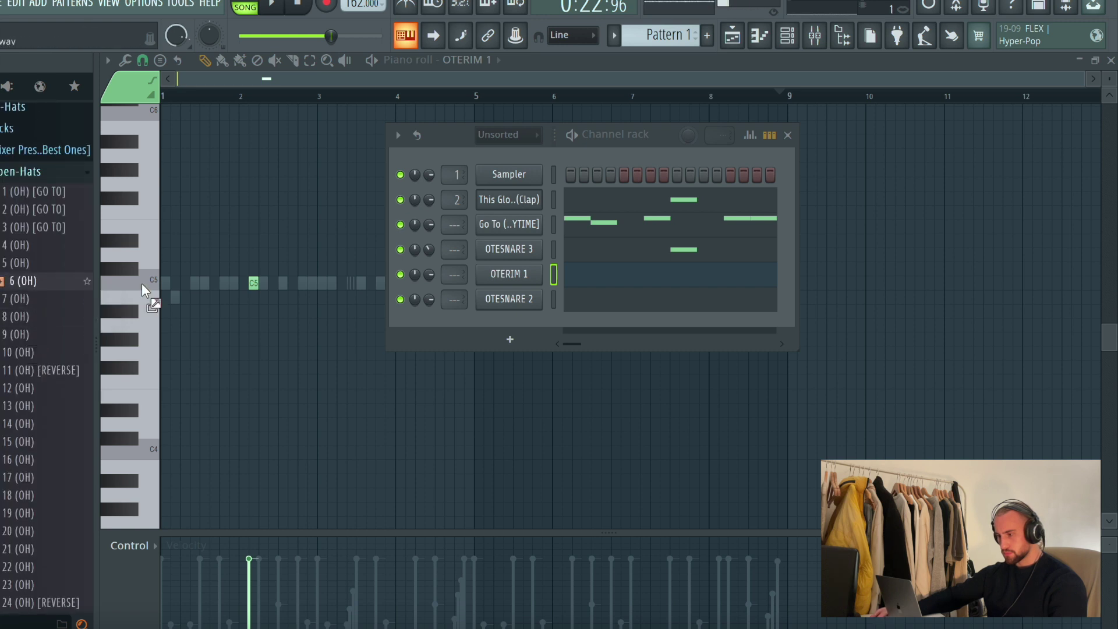
left_click_drag(476, 324, 480, 326)
Shorten the 6 (OH) sample's length to 26% and open its piano roll.
left_click(509, 324)
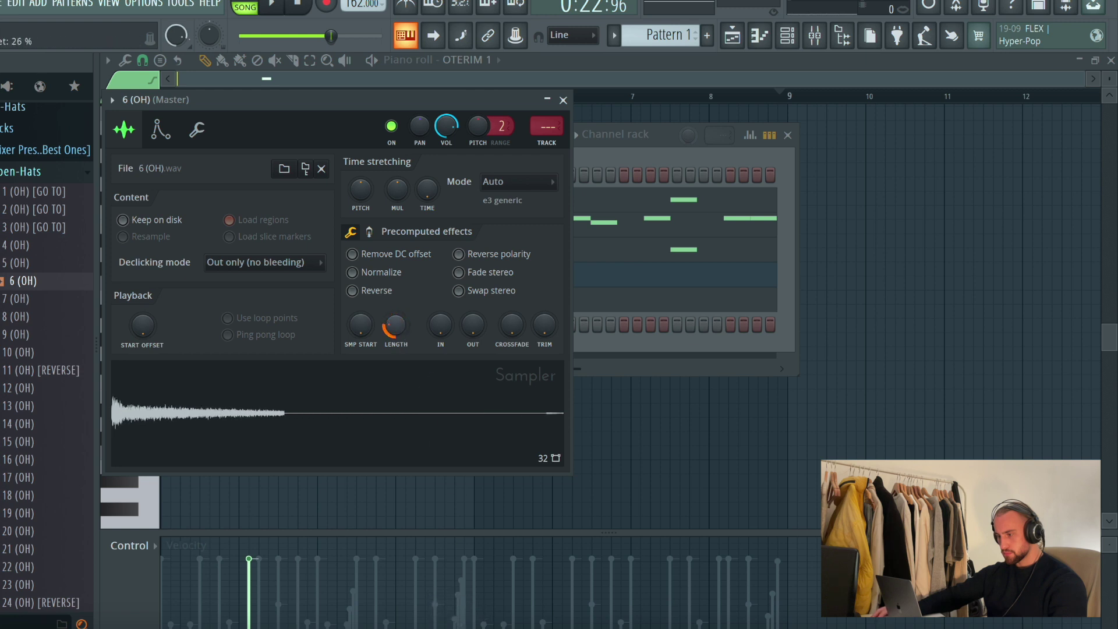
left_click(795, 402)
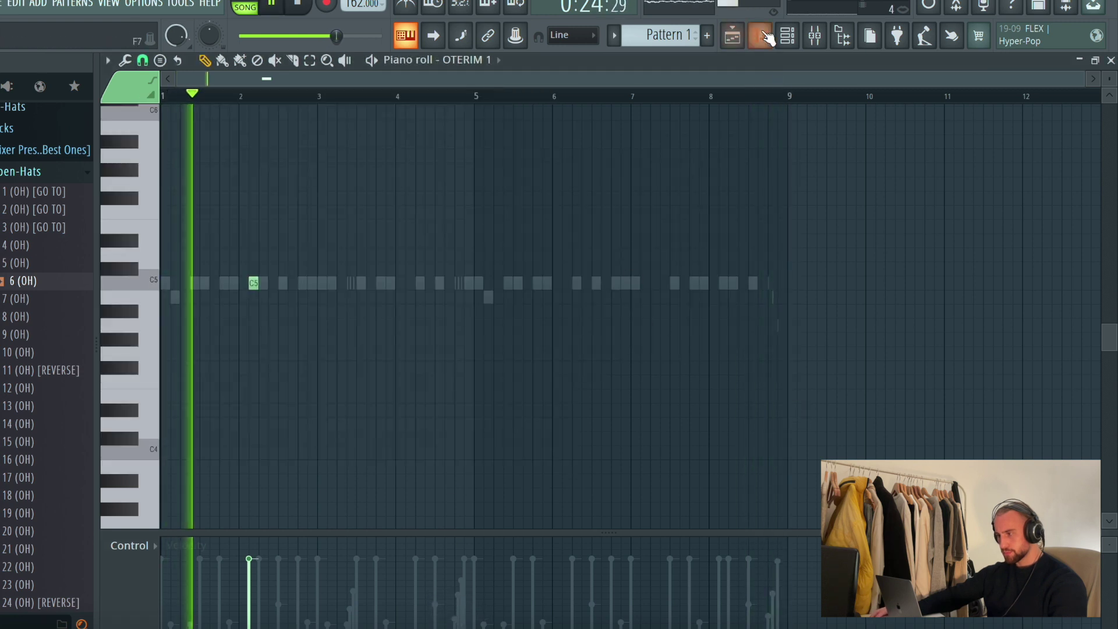
left_click(787, 36)
right_click(509, 326)
left_click(550, 322)
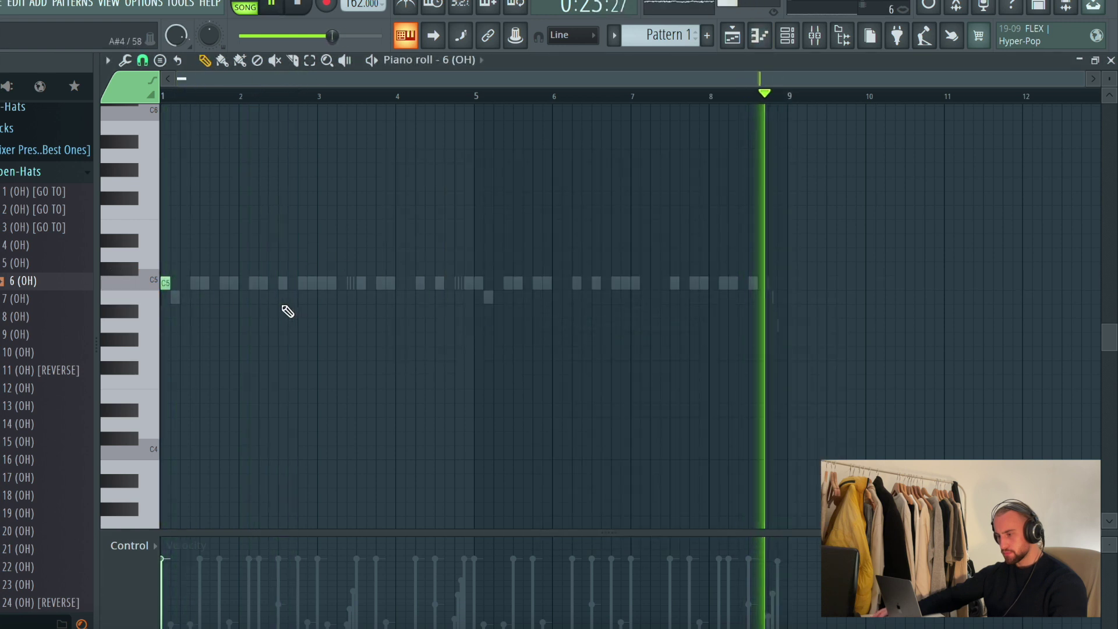
Program C5 open hats on bar 1 beats 1 and 4 and bar 2 beat 2 with varied velocities, and duplicate them to bars 5 and 6.
left_click(220, 286)
left_click(220, 612)
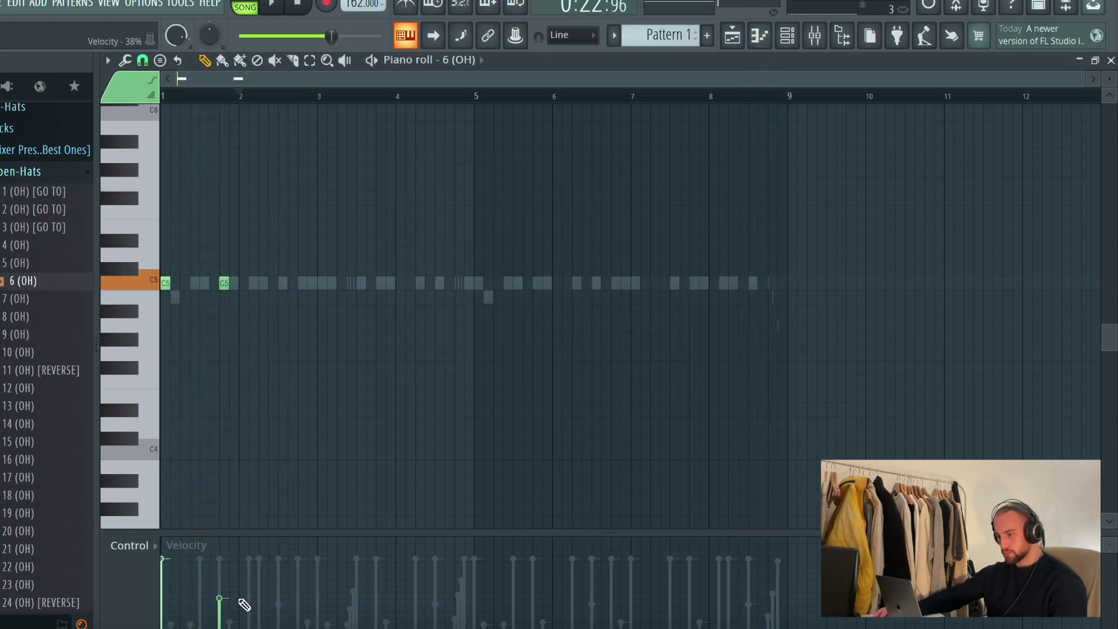
left_click(263, 284)
left_click(259, 572)
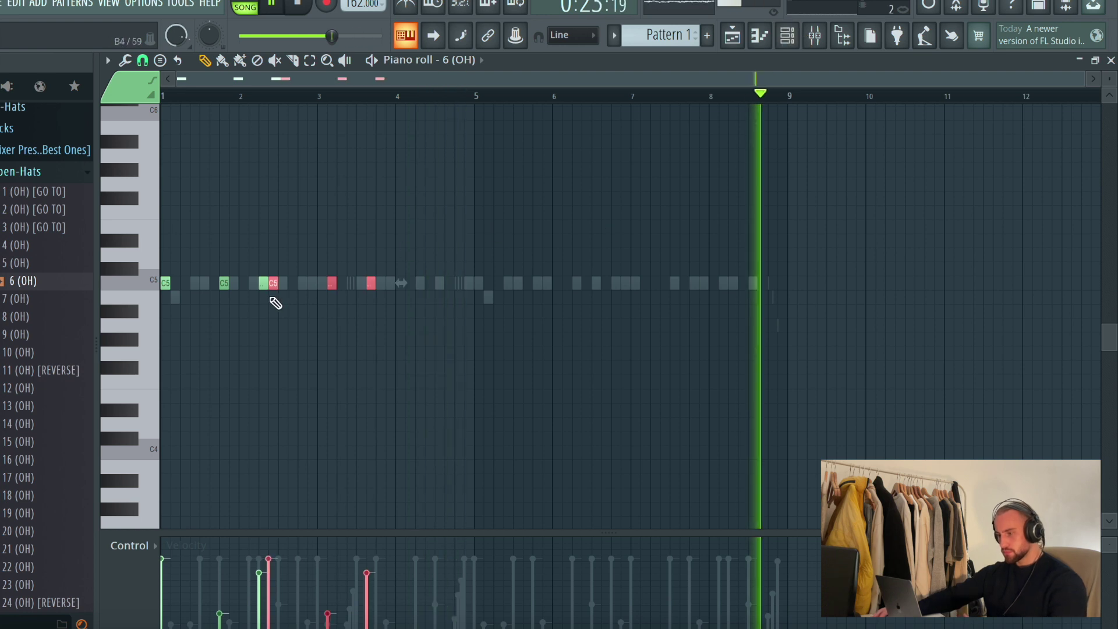
left_click_drag(273, 283, 481, 285)
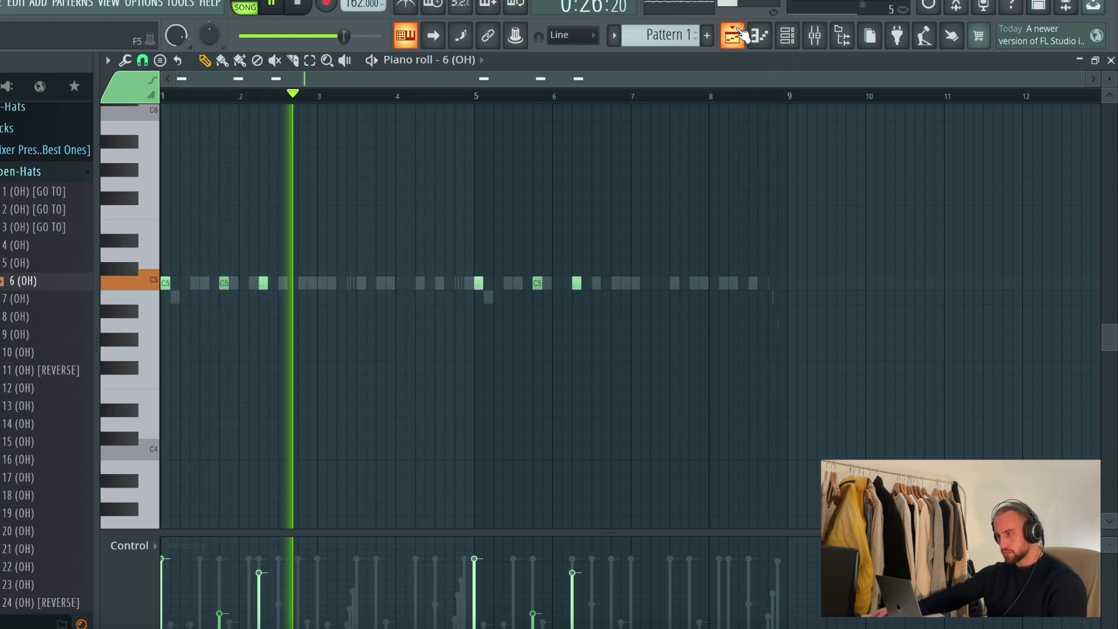
Audition more open hats, add 3 (OH) [GO TO] as a new channel and reverse its sample.
key("F5")
key("F6")
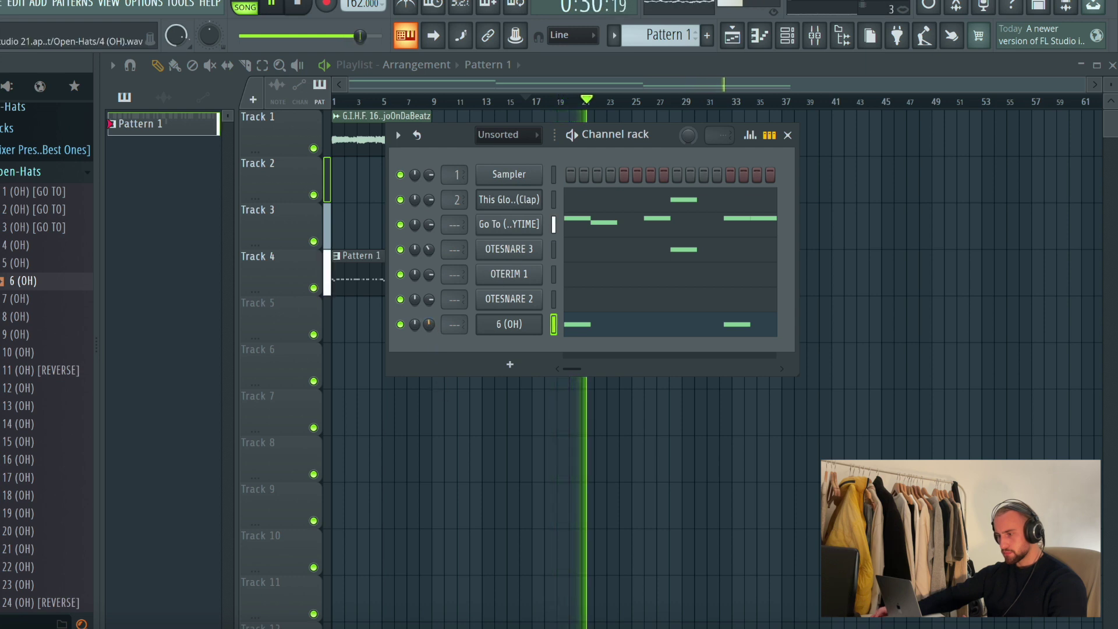
scroll(39, 358, "up", 2)
left_click(46, 478)
left_click_drag(482, 354, 503, 345)
left_click(32, 351)
left_click(31, 338)
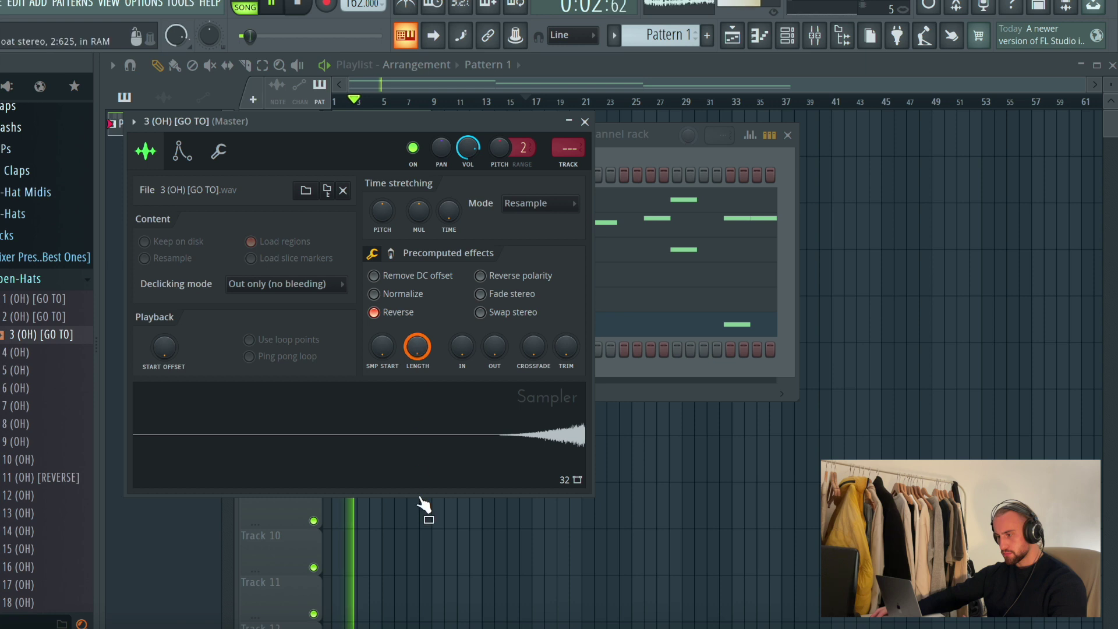
Set the reversed open hat's length to 19% and place a C5 note on beat 4 of bar 4.
left_click_drag(418, 347, 427, 356)
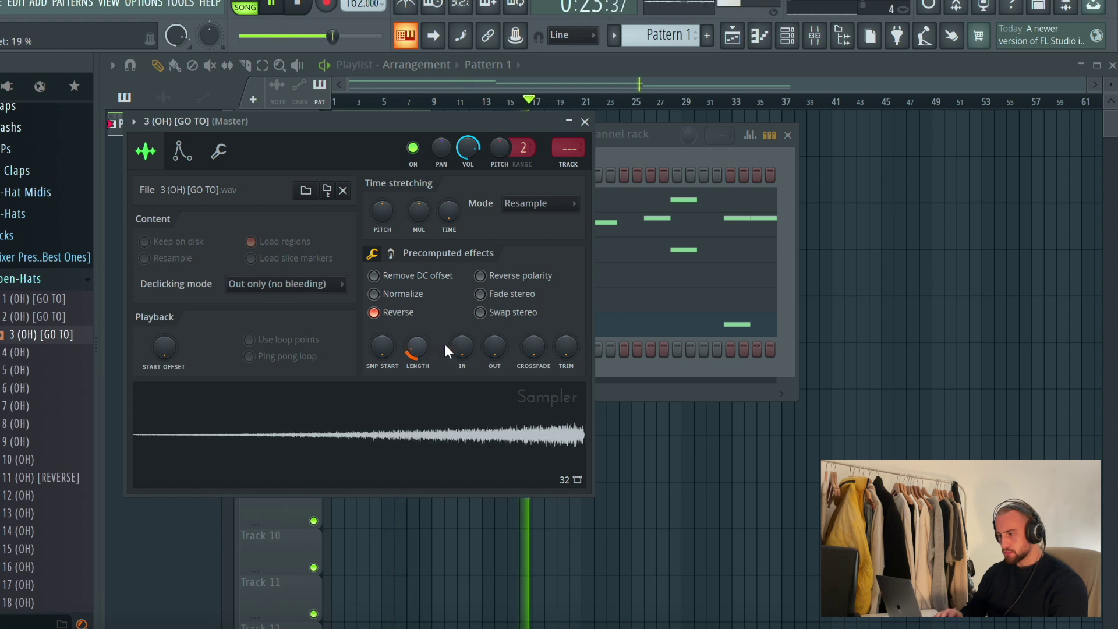
left_click(617, 363)
right_click(511, 355)
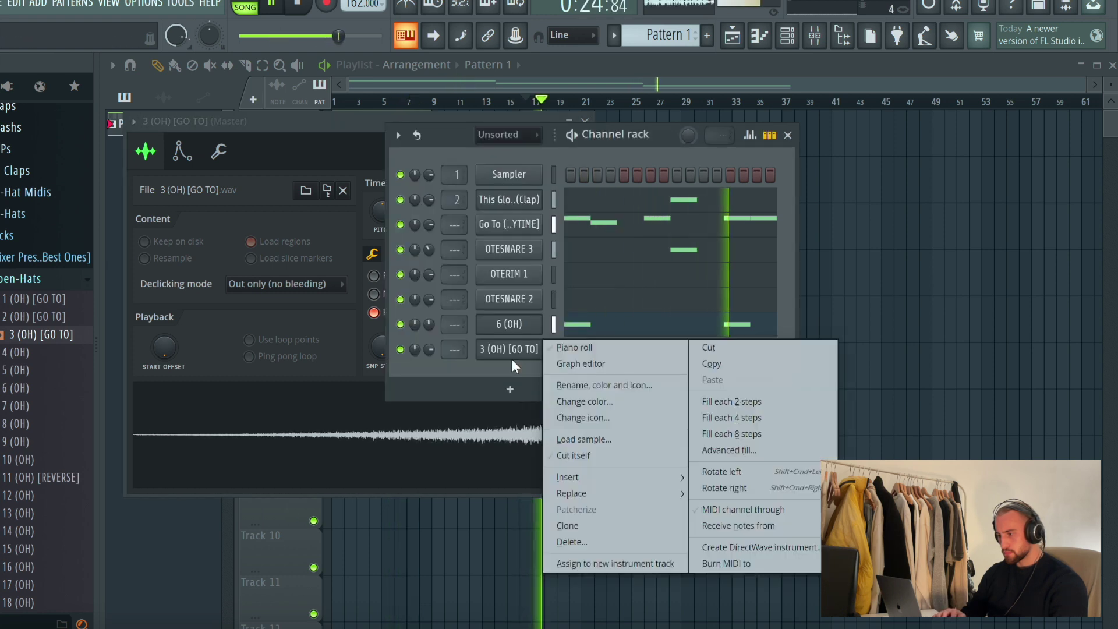
left_click(566, 346)
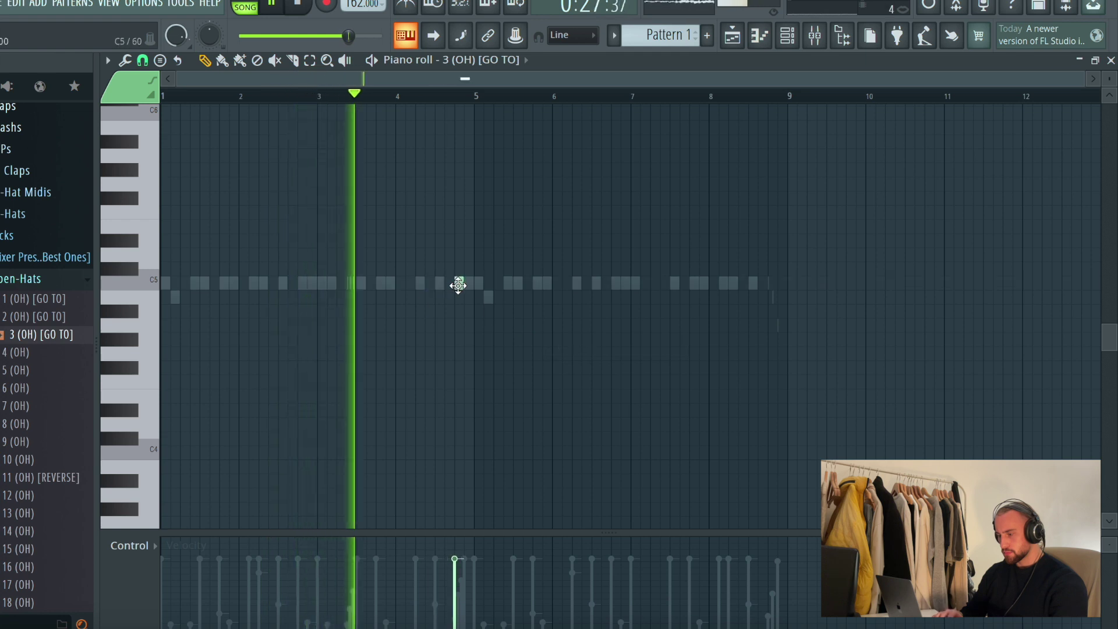
left_click(789, 39)
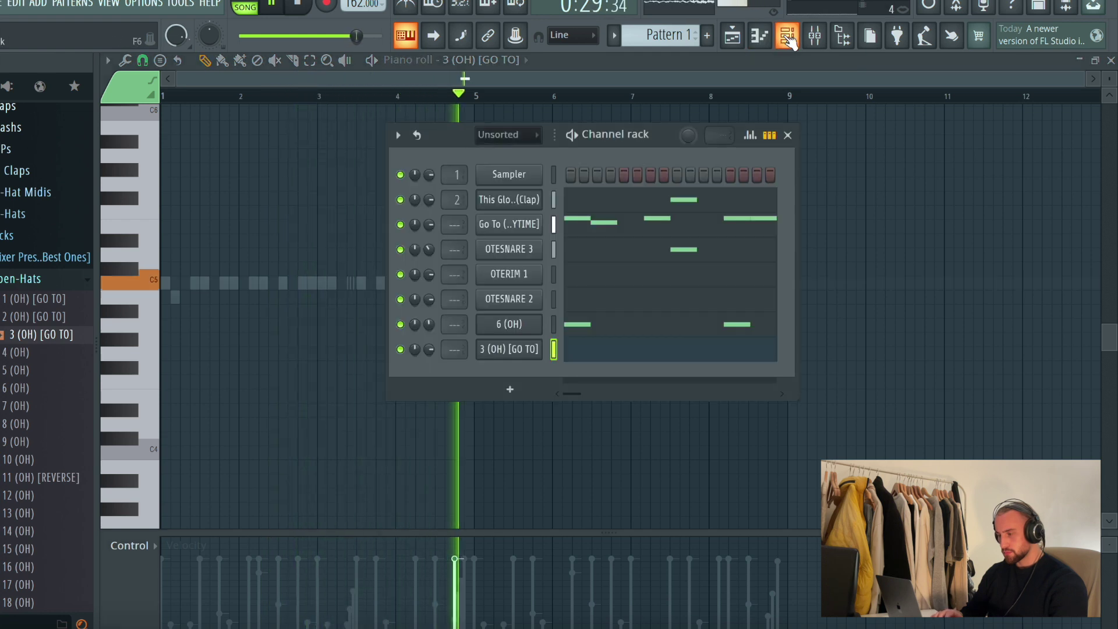
Adjust the reversed 3 (OH) [GO TO] sample's length to 11% and play the beat from the middle of bar 4.
left_click(498, 348)
left_click_drag(408, 344, 408, 364)
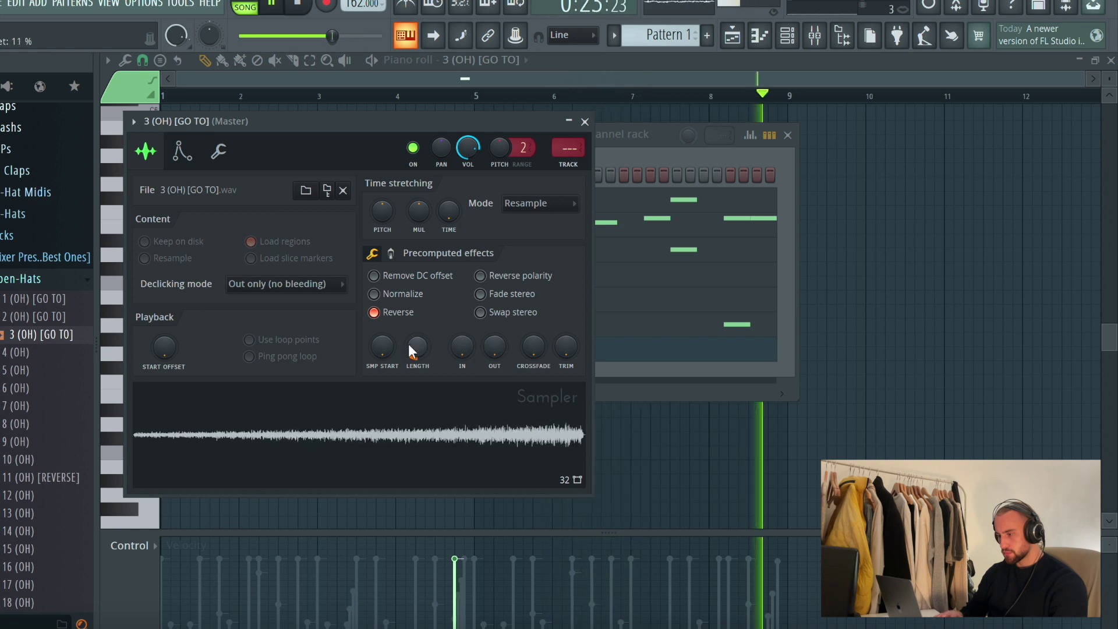
left_click(656, 414)
left_click(437, 96)
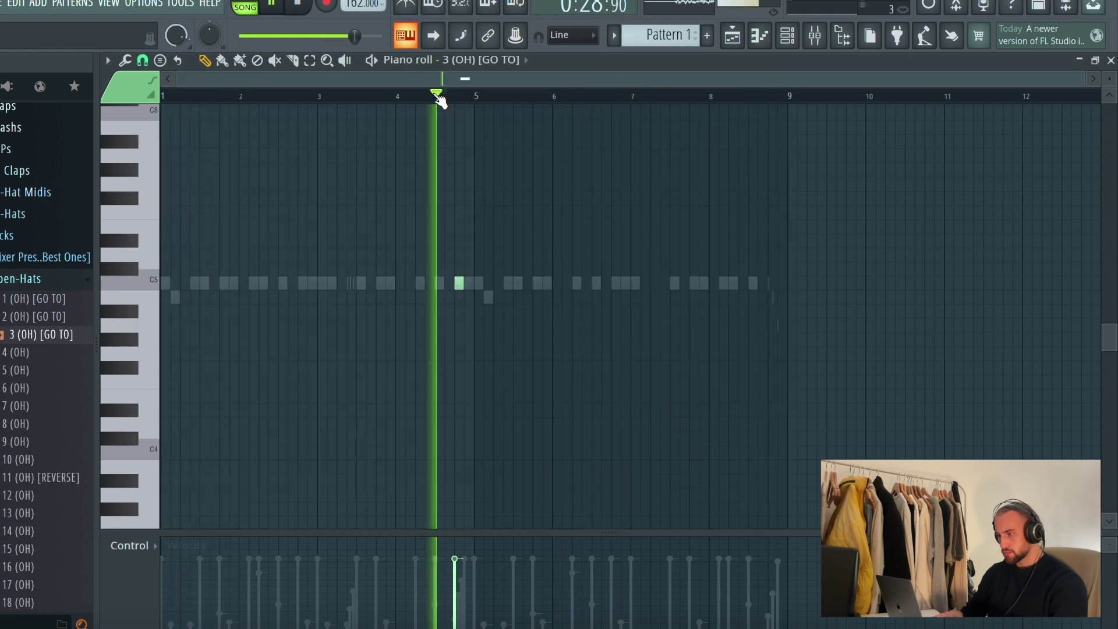
Fine-tune the reversed open hat's sample length by ear and add a fade-in, replaying the section around bar 4.
left_click(788, 37)
left_click(518, 349)
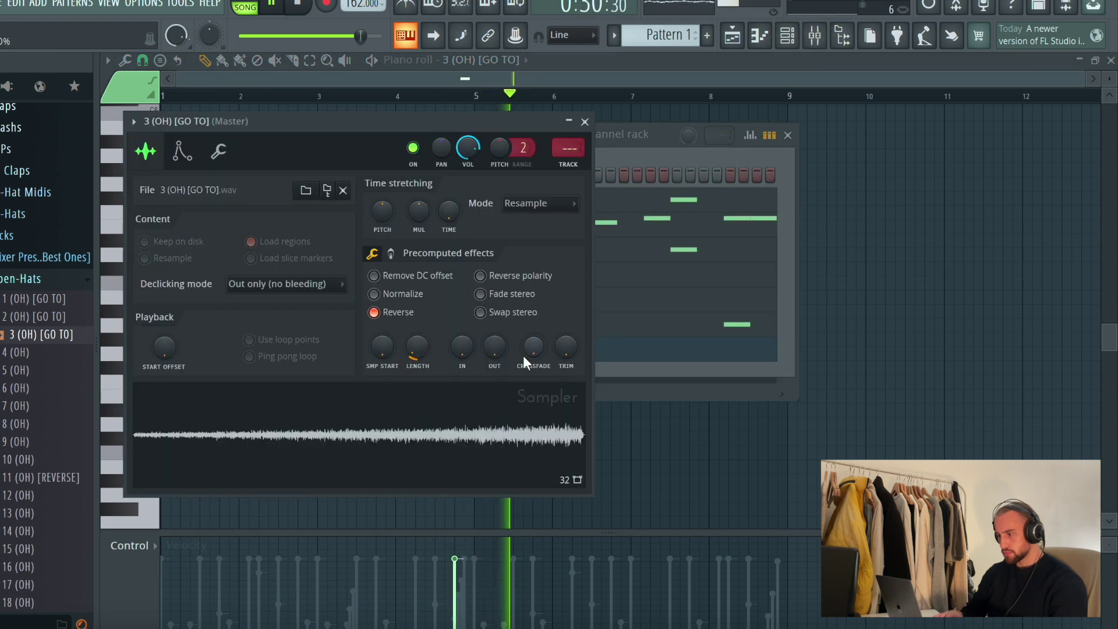
left_click_drag(410, 351, 445, 350)
key("space")
key("space")
left_click_drag(410, 351, 410, 355)
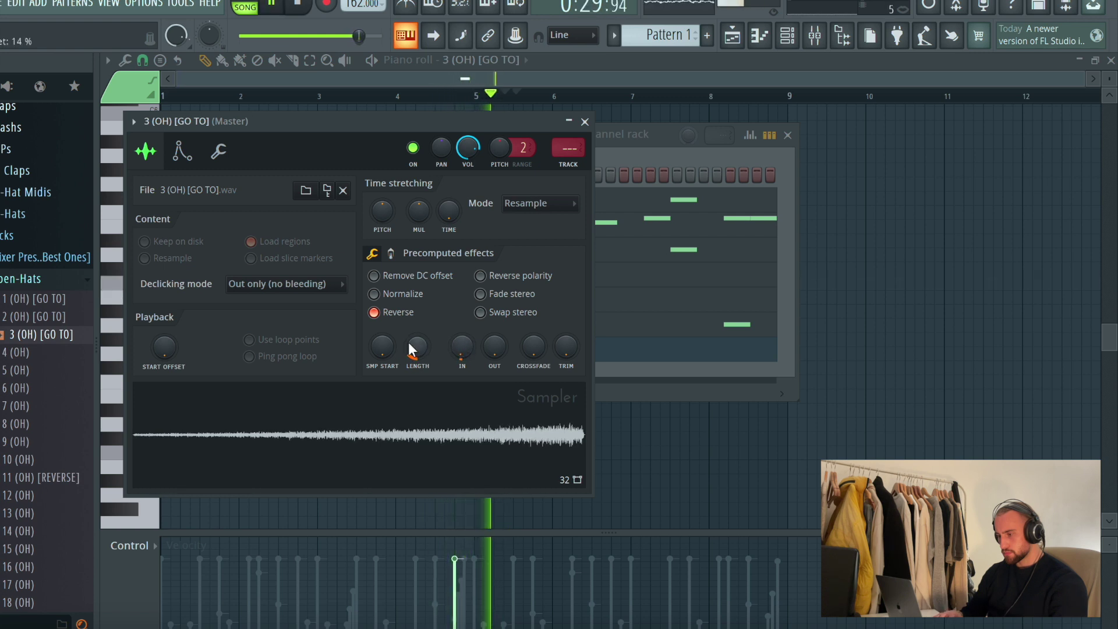
key("space")
key("space")
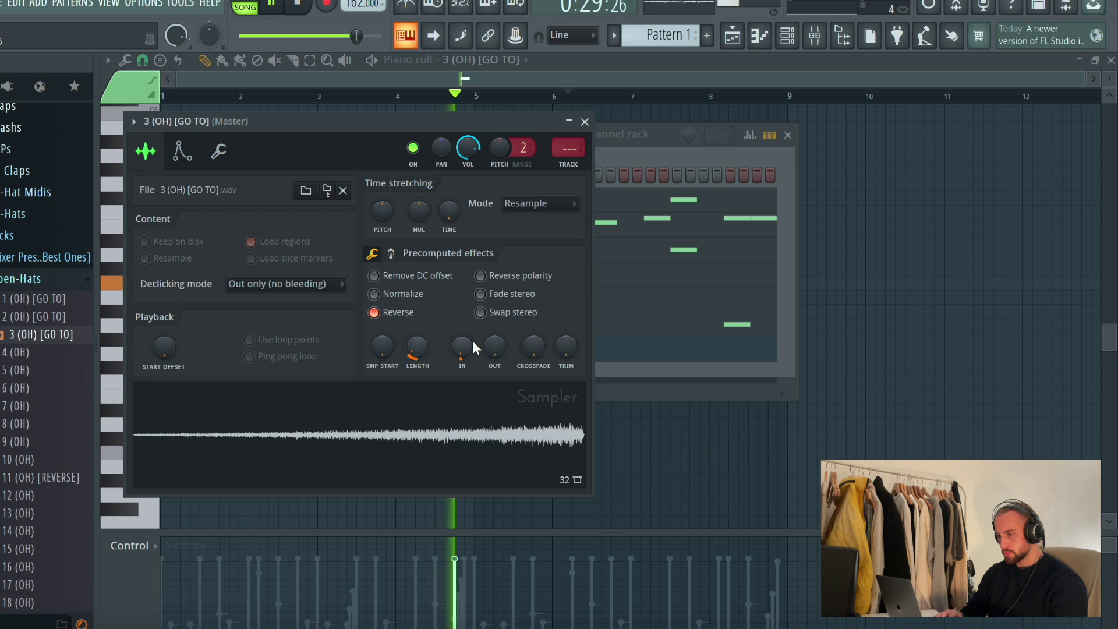
left_click_drag(468, 344, 468, 338)
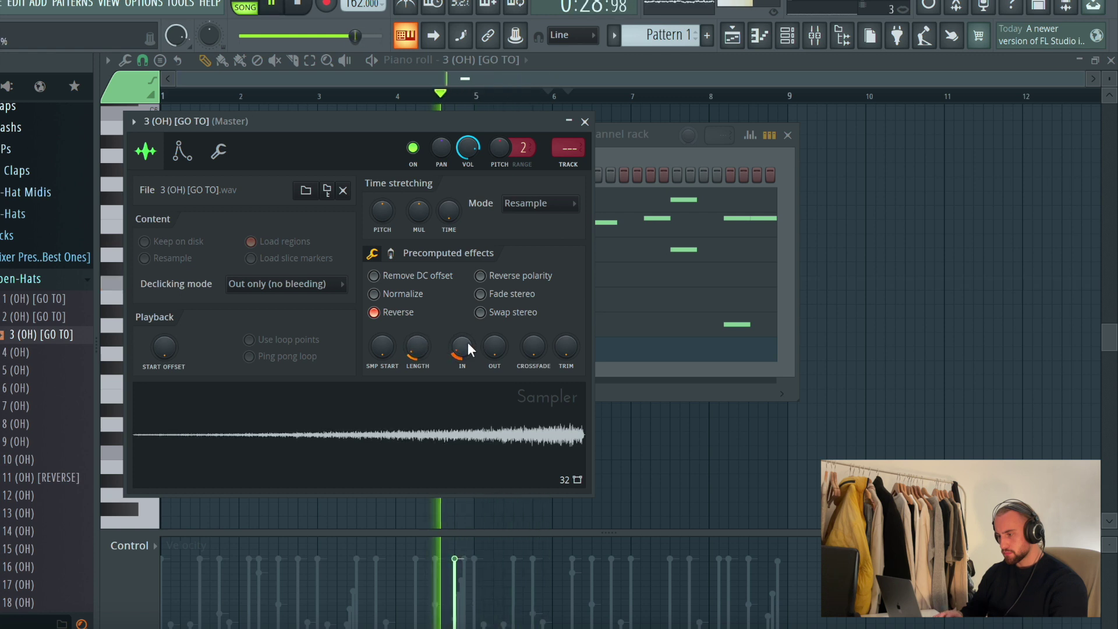
left_click(584, 121)
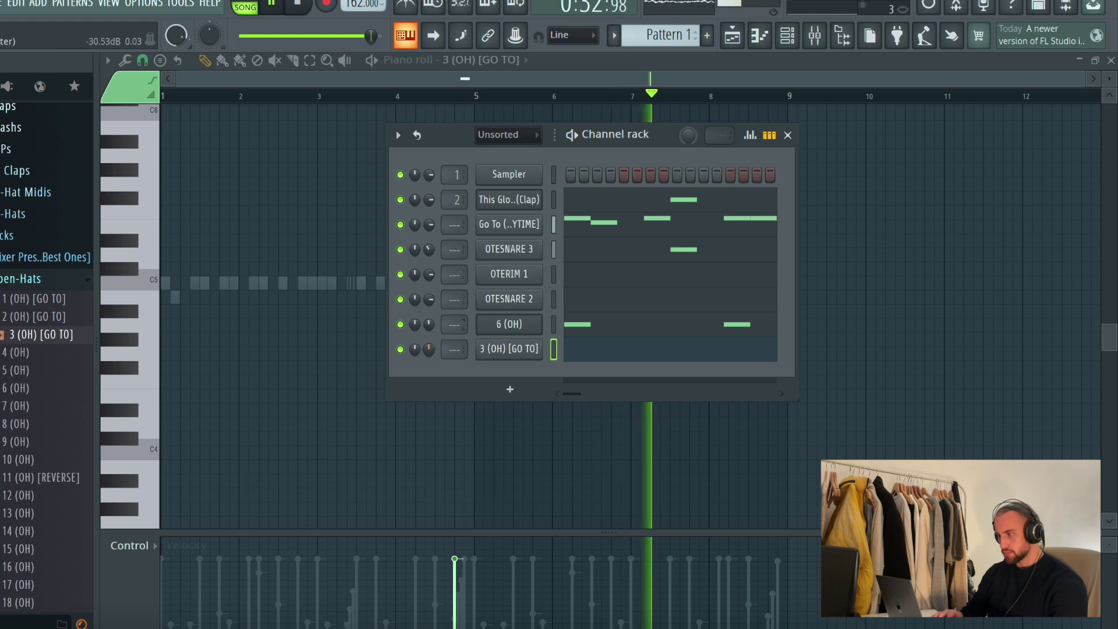
Audition Ran (808) from the drum kit's 808s folder and add it as a new channel.
left_click(734, 34)
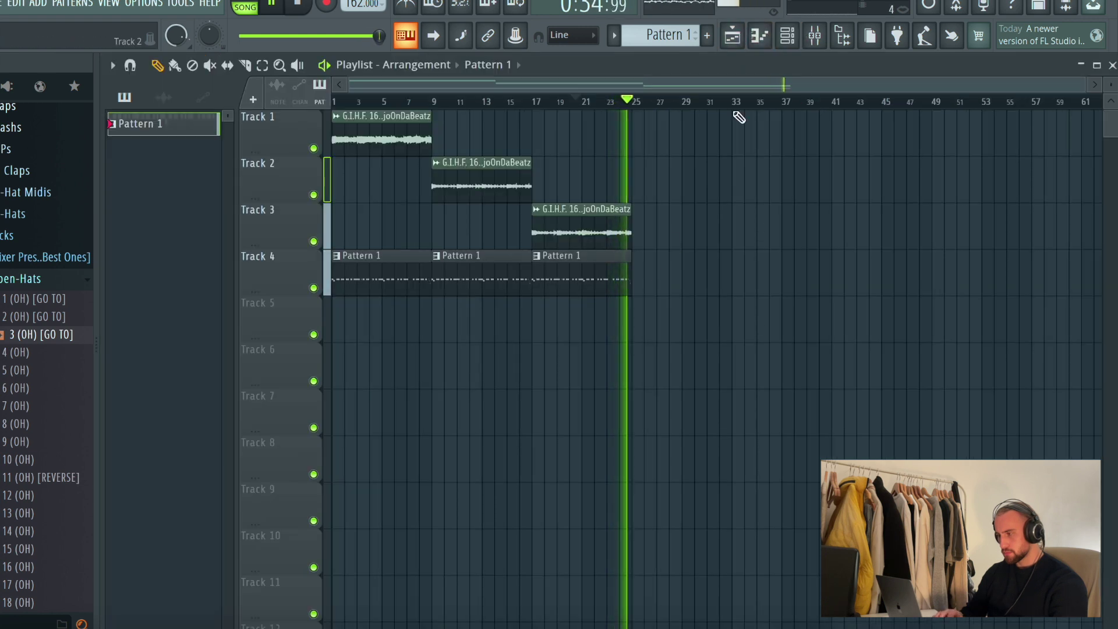
left_click(787, 36)
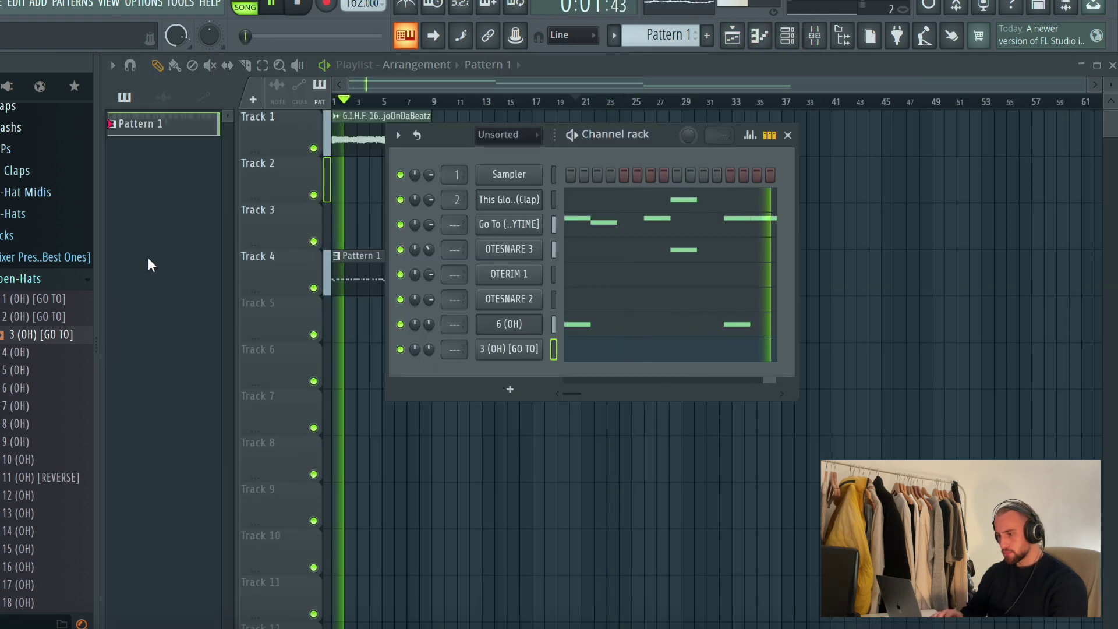
left_click(25, 279)
scroll(27, 284, "up", 3)
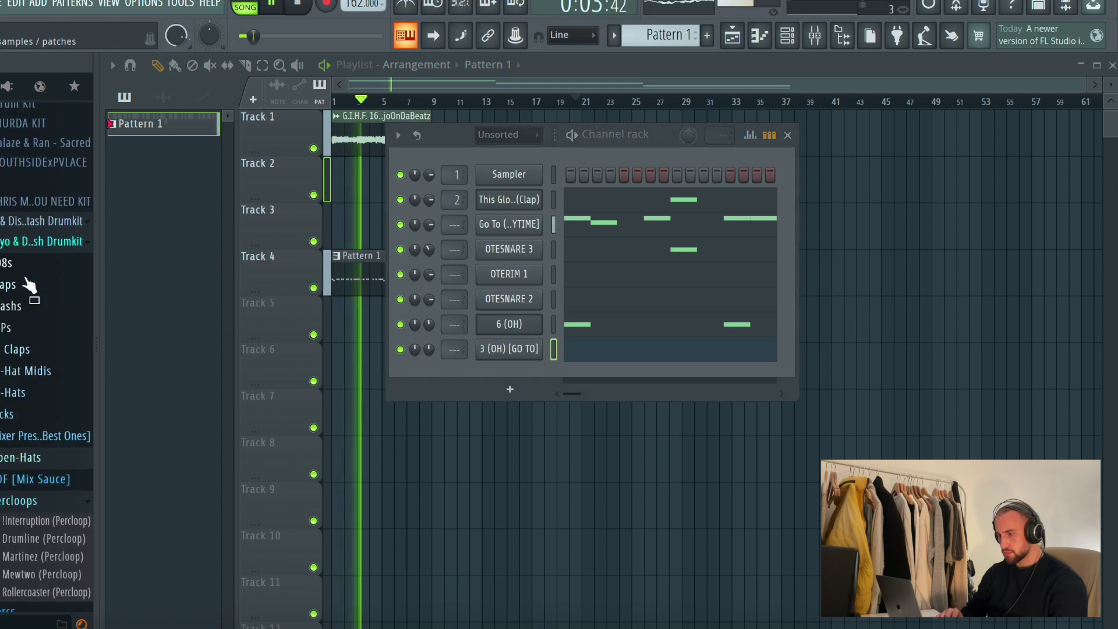
left_click(25, 263)
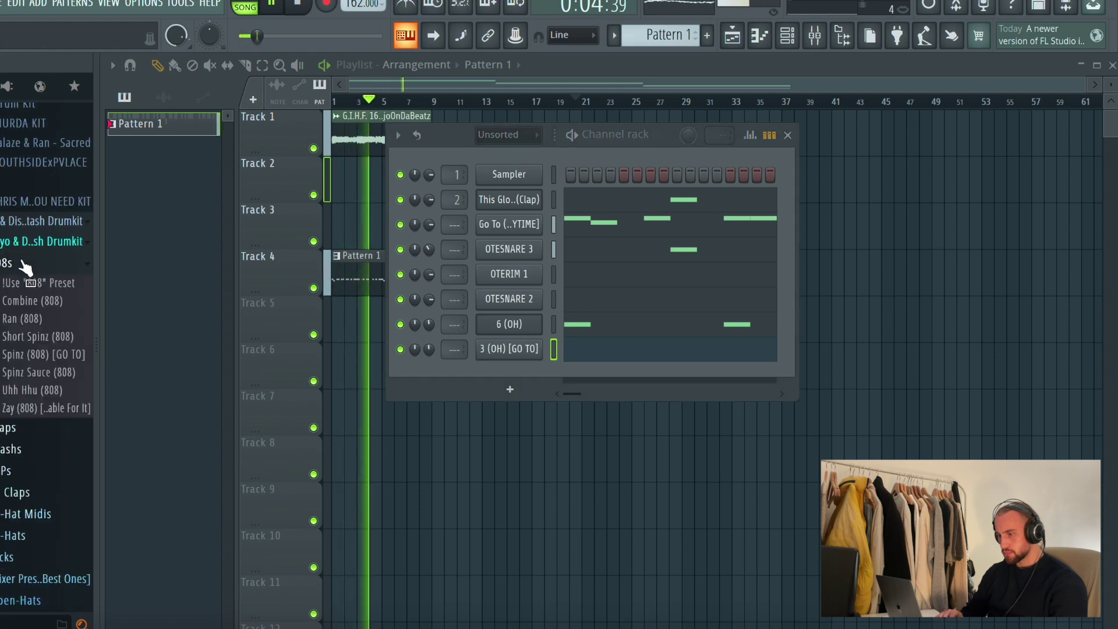
left_click(38, 319)
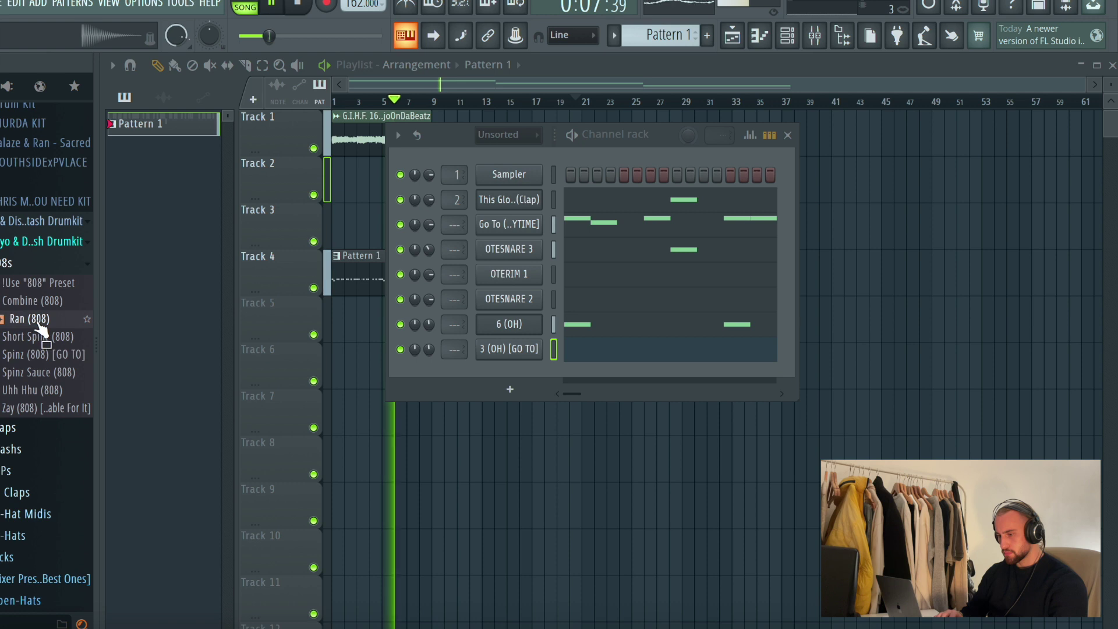
left_click_drag(469, 363, 469, 365)
left_click(513, 373)
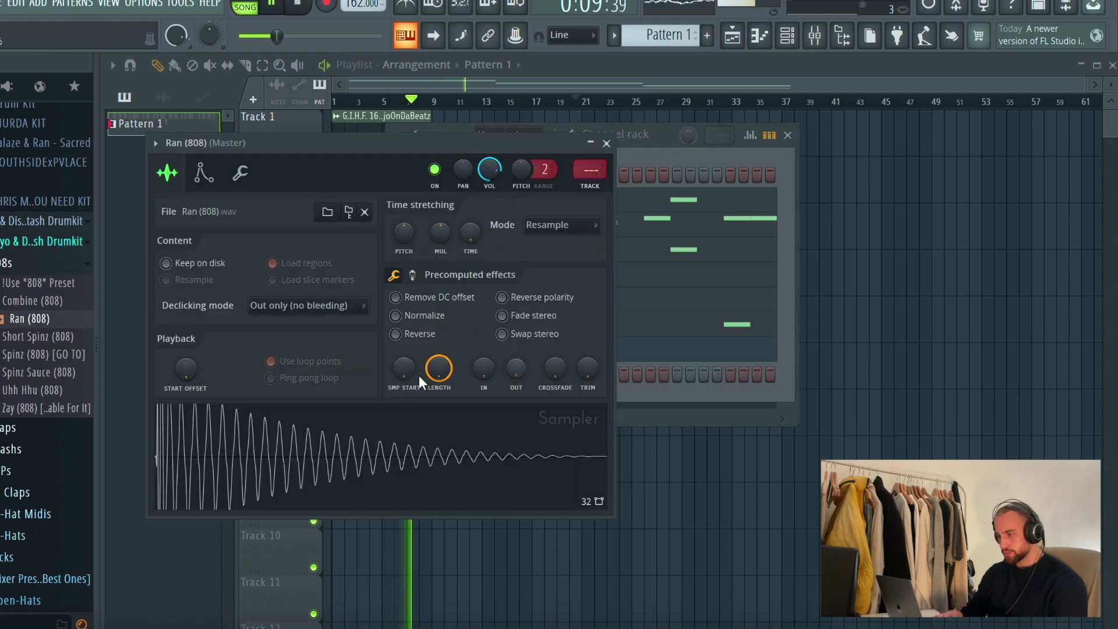
Raise the Ran (808) channel's volume to maximum and review its miscellaneous functions.
left_click_drag(516, 367, 517, 365)
left_click(240, 172)
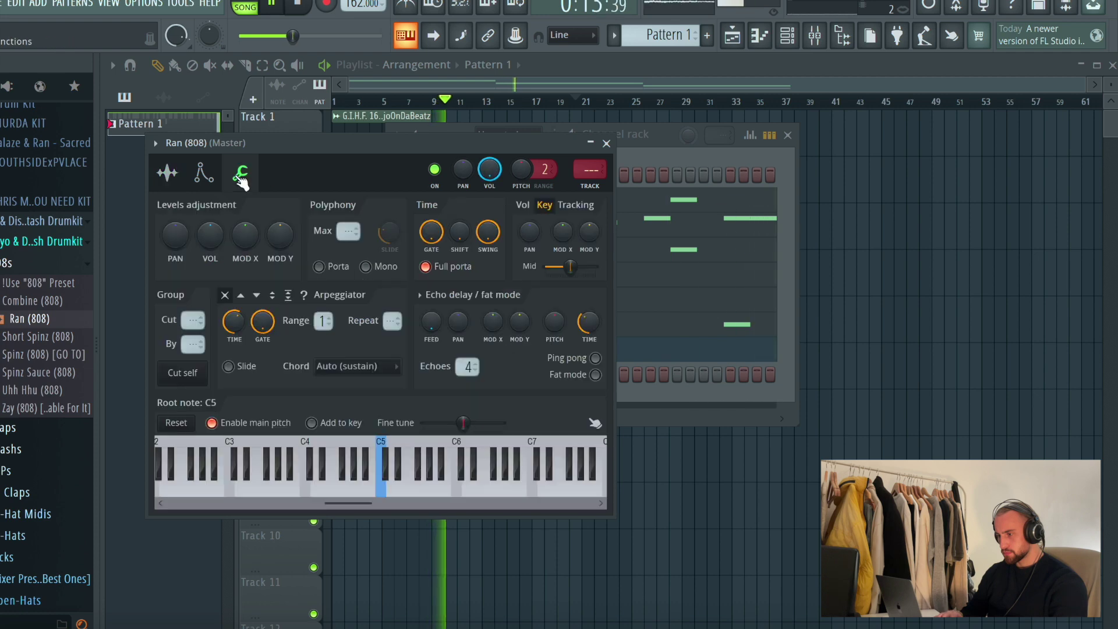
left_click(606, 143)
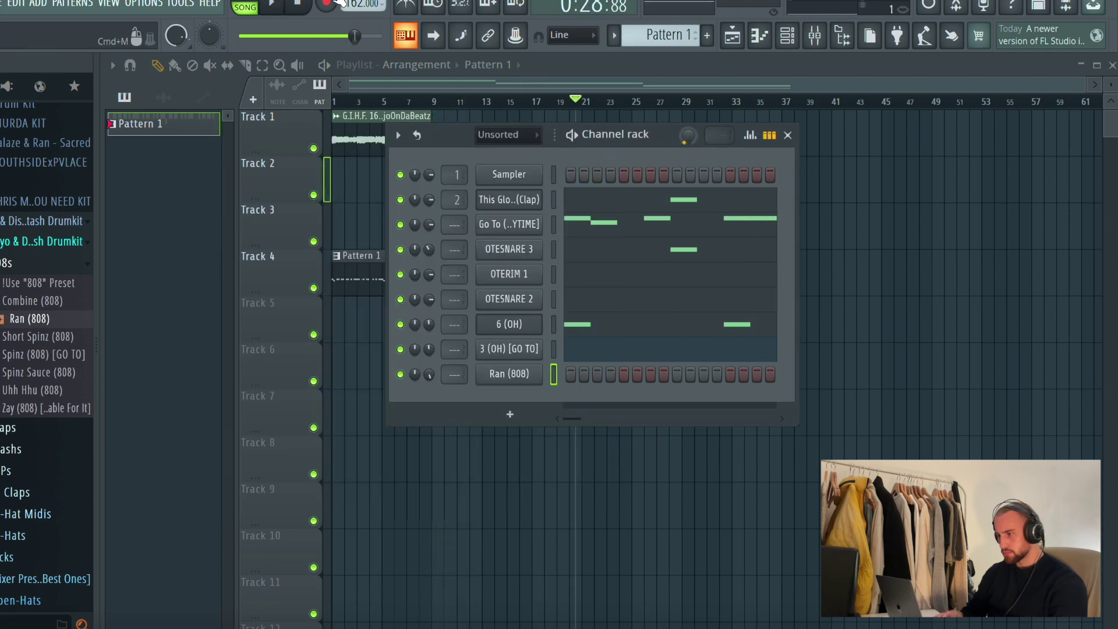
Replay the song and check the melody clip's settings for the key given in its file name.
key("space")
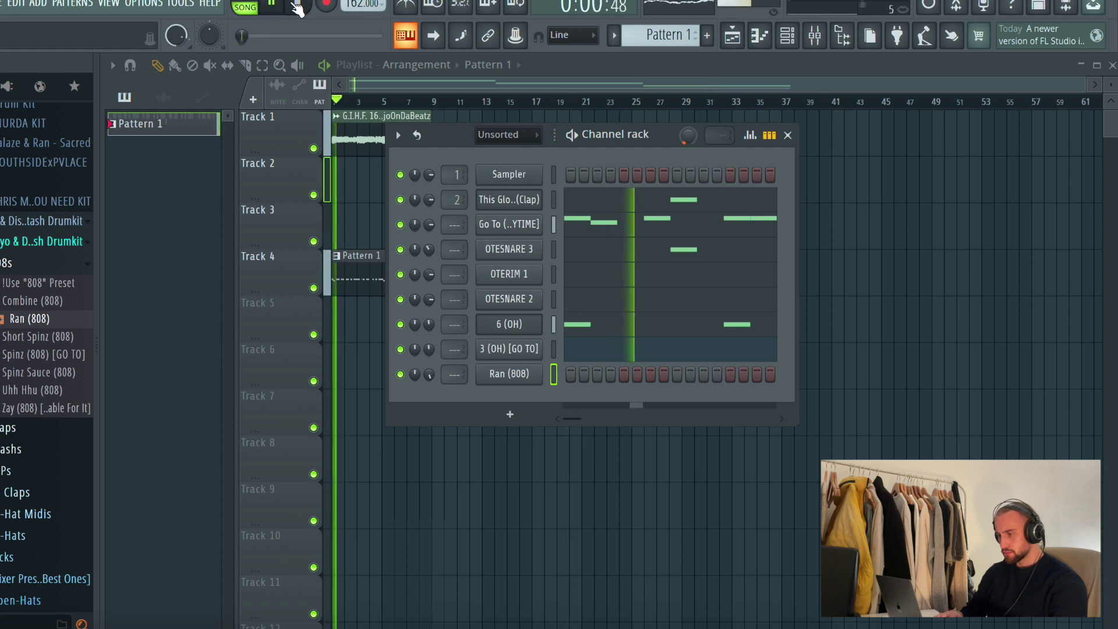
key("F6")
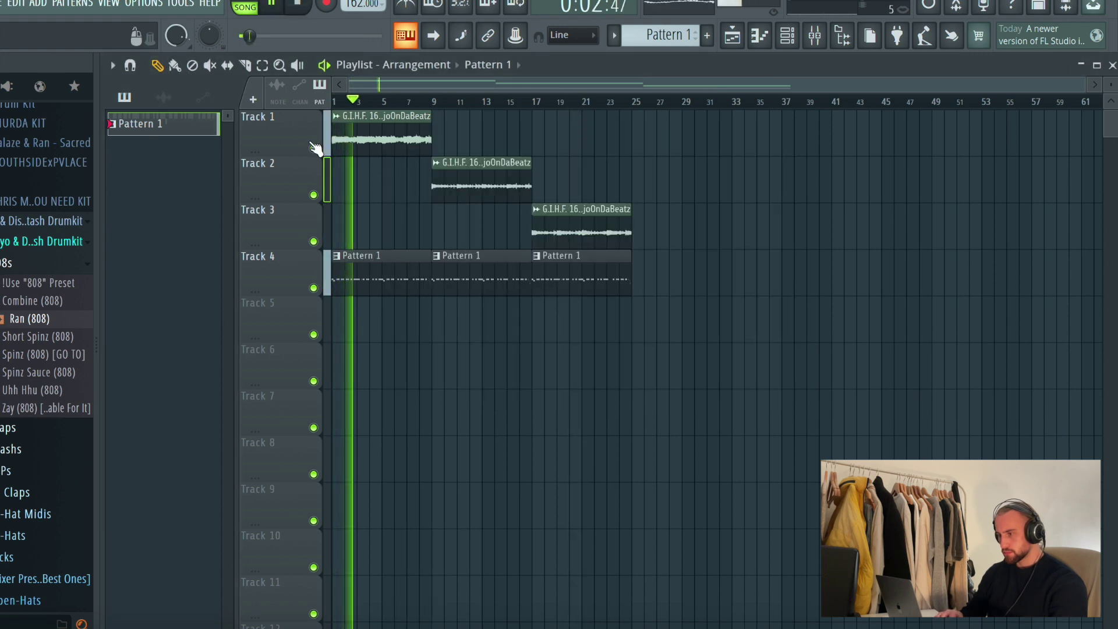
double_click(362, 134)
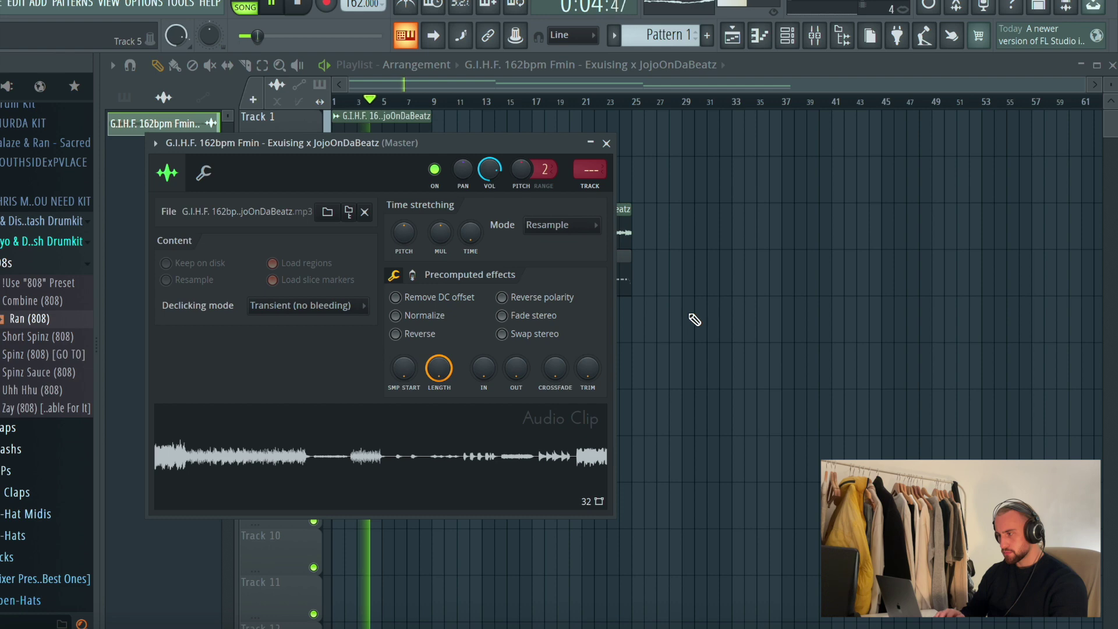
key("Escape")
Stamp a Minor Natural (Aeolian) scale from F5 in the Sampler's piano roll and stretch its notes to one bar.
left_click(794, 38)
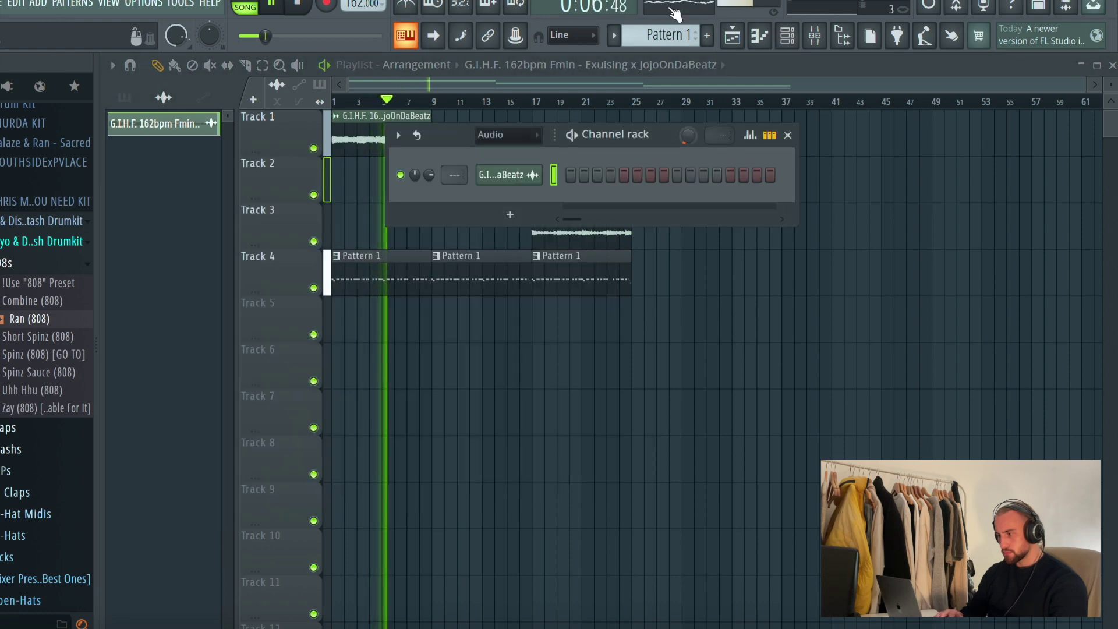
scroll(669, 33, "down", 1)
scroll(670, 33, "up", 1)
right_click(499, 172)
left_click(584, 177)
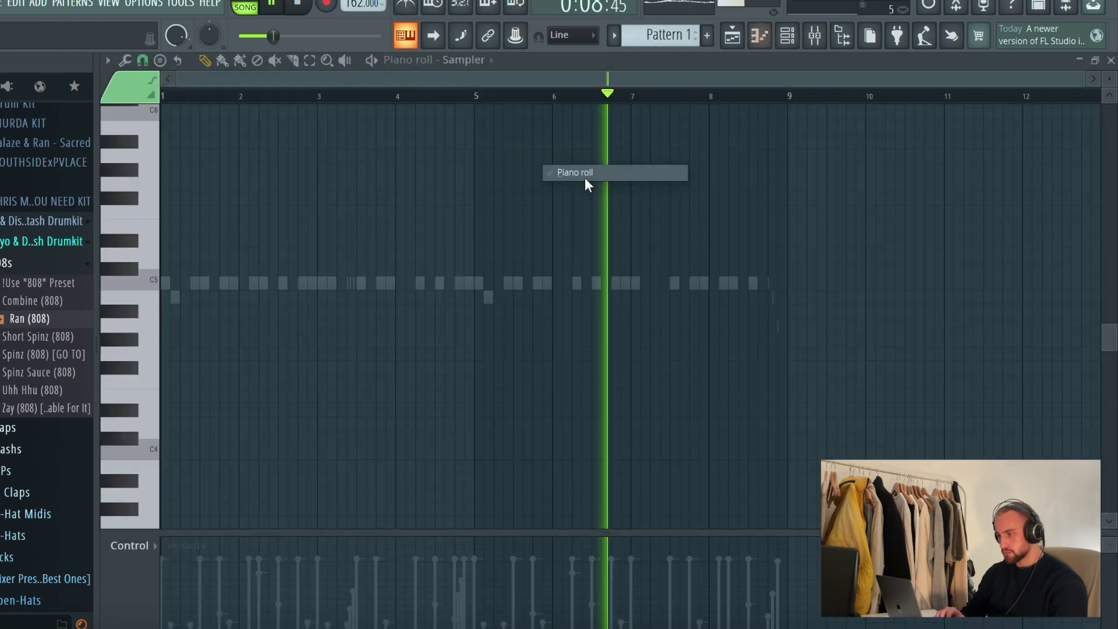
left_click(161, 60)
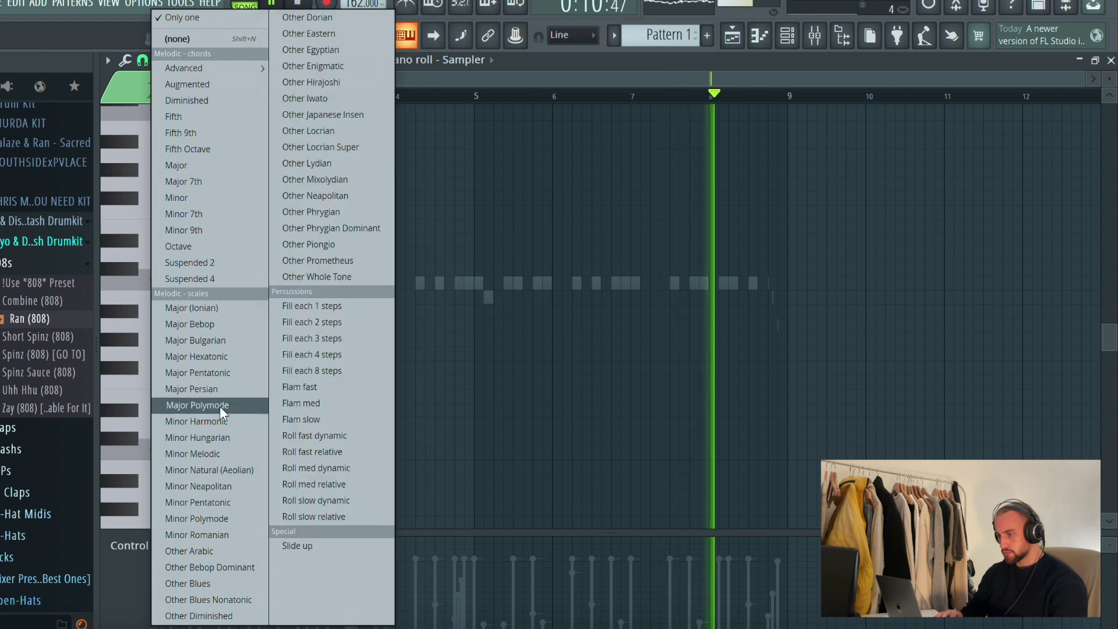
left_click(226, 477)
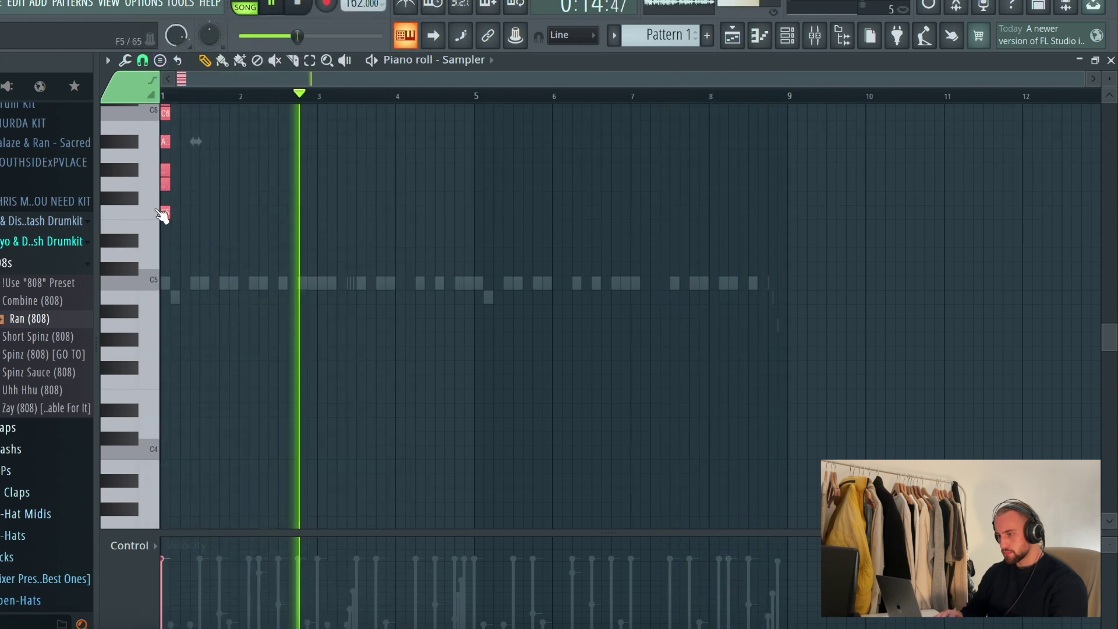
left_click_drag(170, 213, 238, 219)
left_click(329, 272)
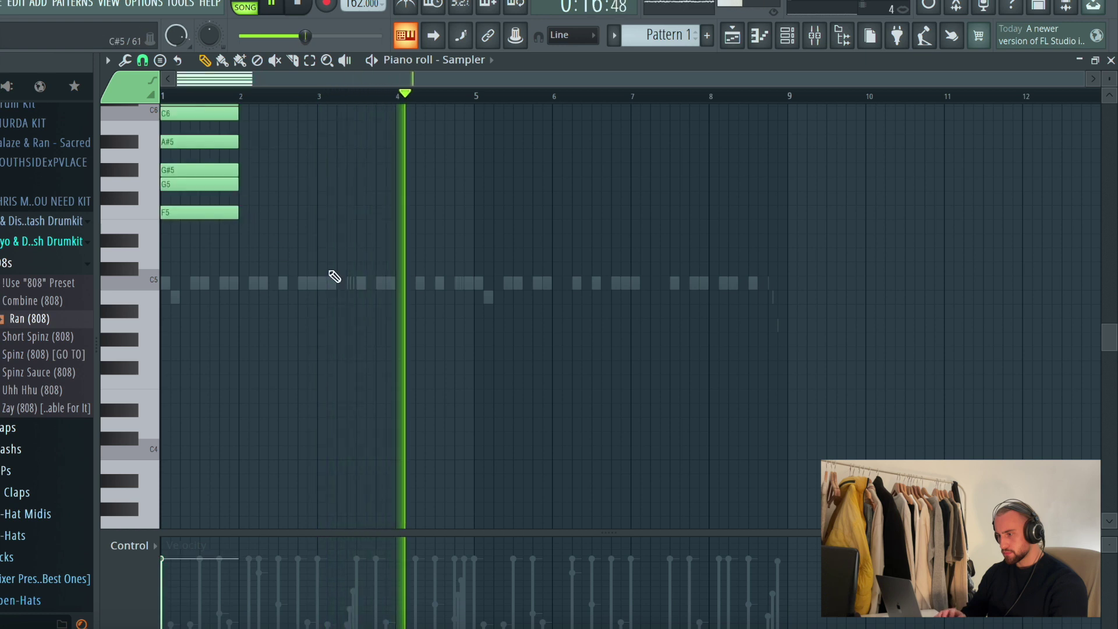
scroll(574, 245, "up", 5)
scroll(574, 245, "down", 3)
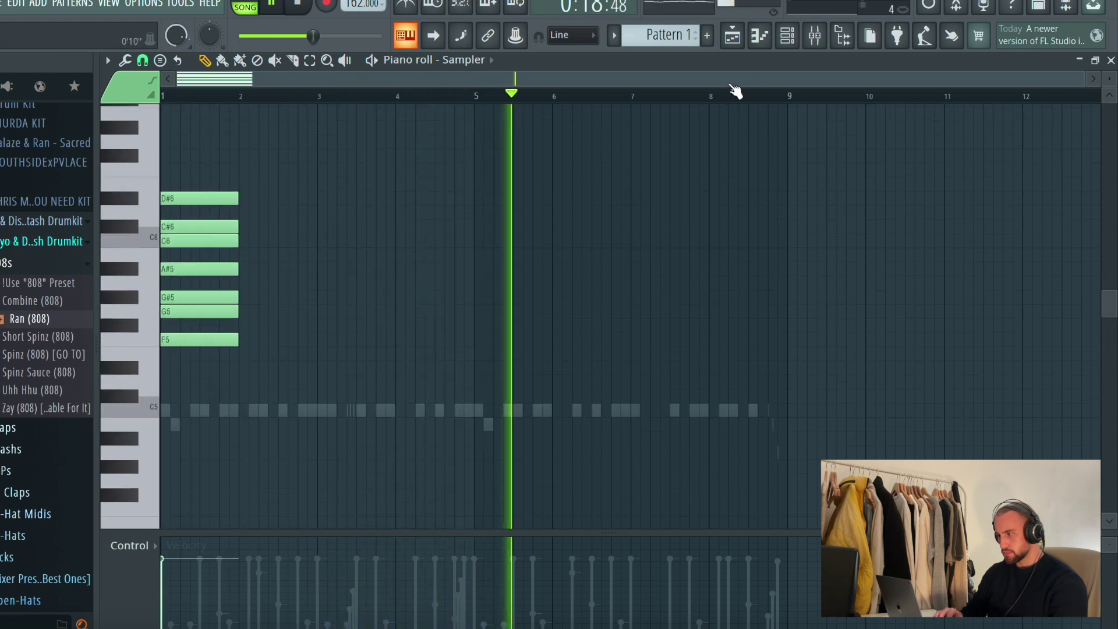
Add a Purity instrument channel with its default piano sound and open its piano roll.
key("F6")
left_click(35, 4)
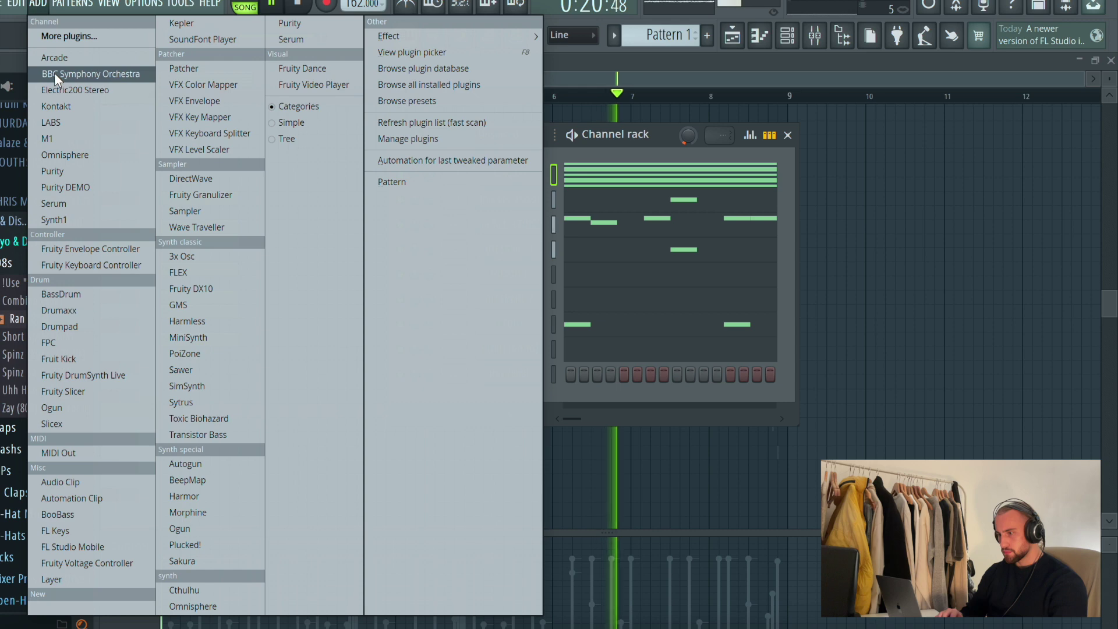
left_click(72, 170)
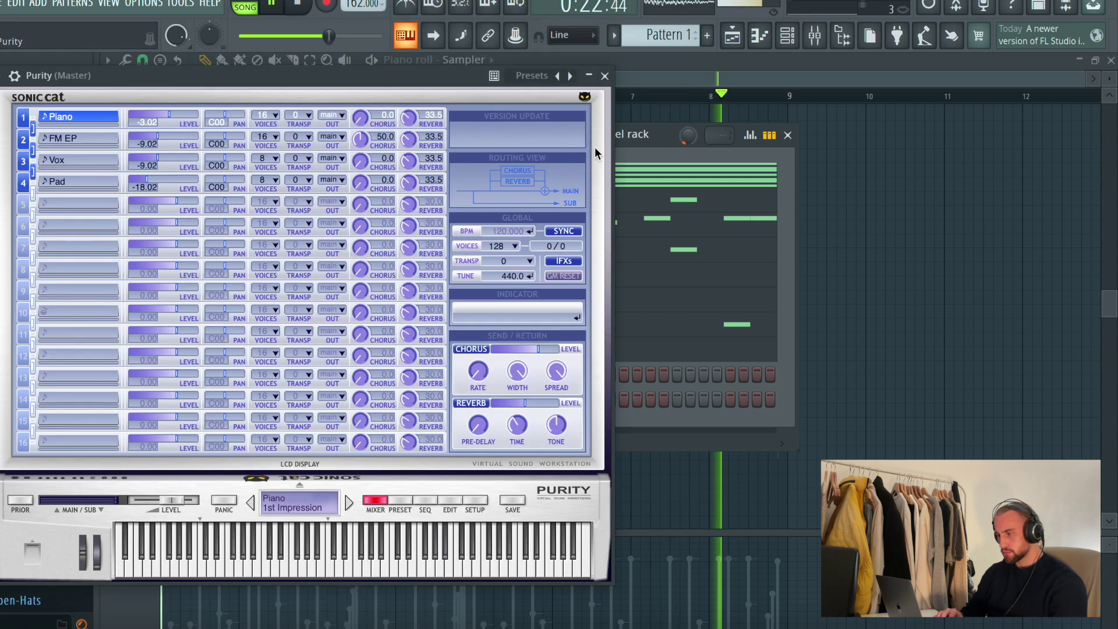
left_click(605, 76)
right_click(524, 393)
left_click(590, 397)
Place a one-bar F5 piano note on bar 1 and try it at G5 and C#6 against the melody.
left_click(168, 340)
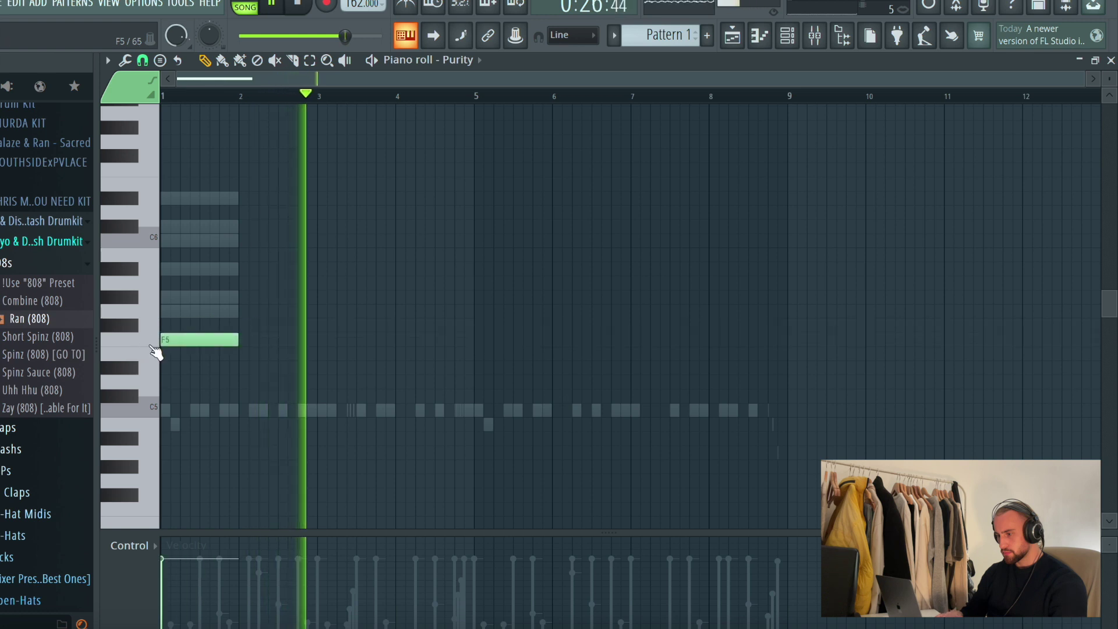
left_click_drag(169, 340, 156, 317)
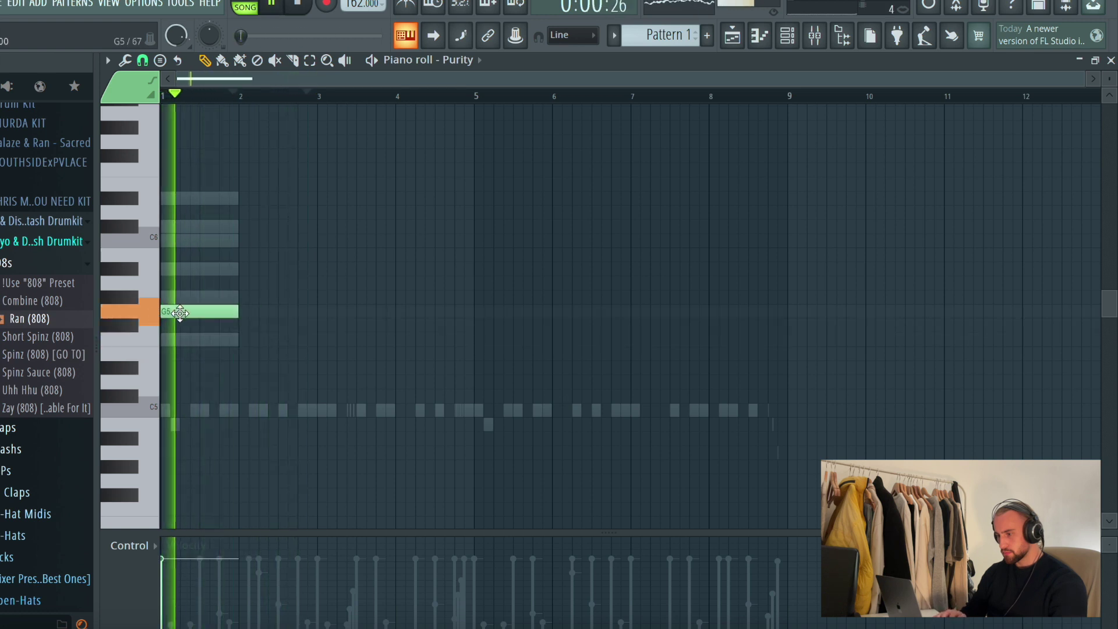
left_click(185, 326)
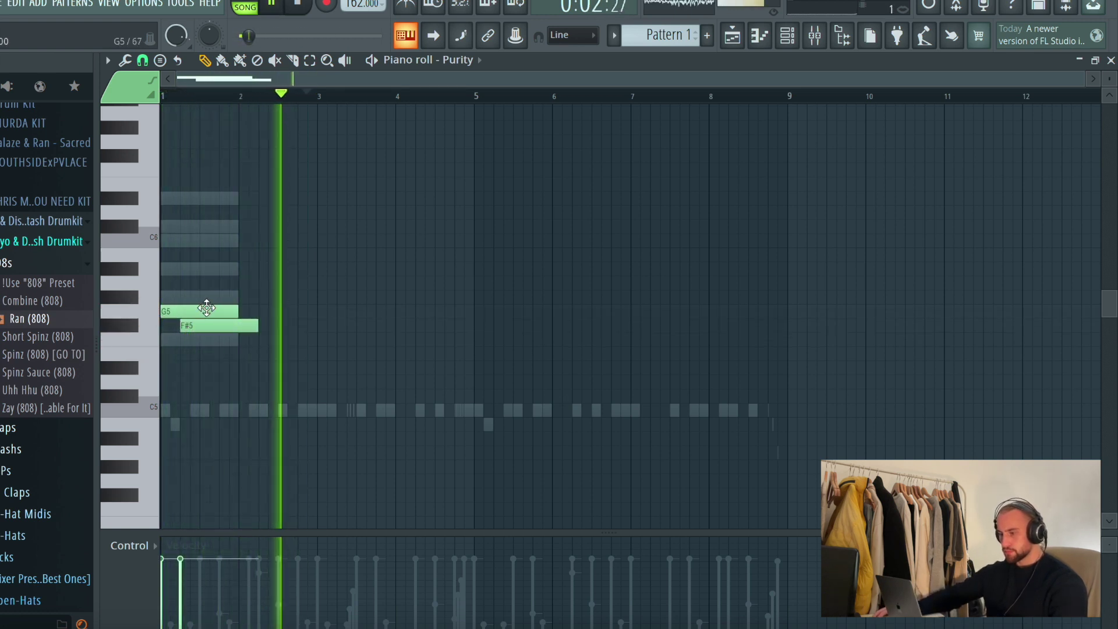
right_click(207, 309)
right_click(208, 325)
key("space")
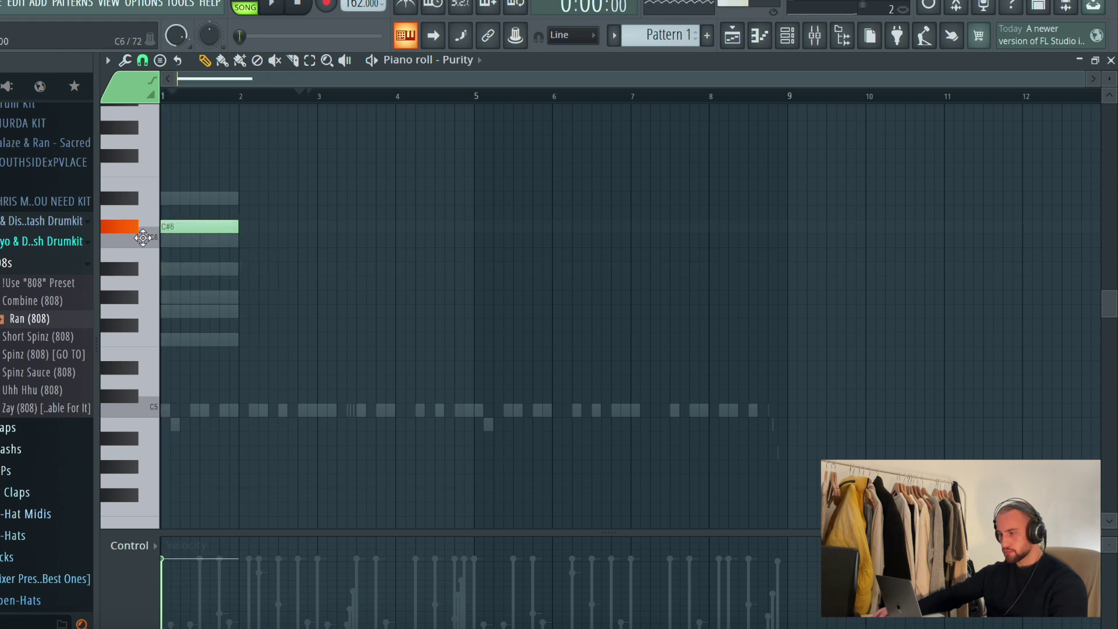
Try the bar 1 piano note at C5, C4, A#3 and F#3 while replaying the melody's opening.
key("space")
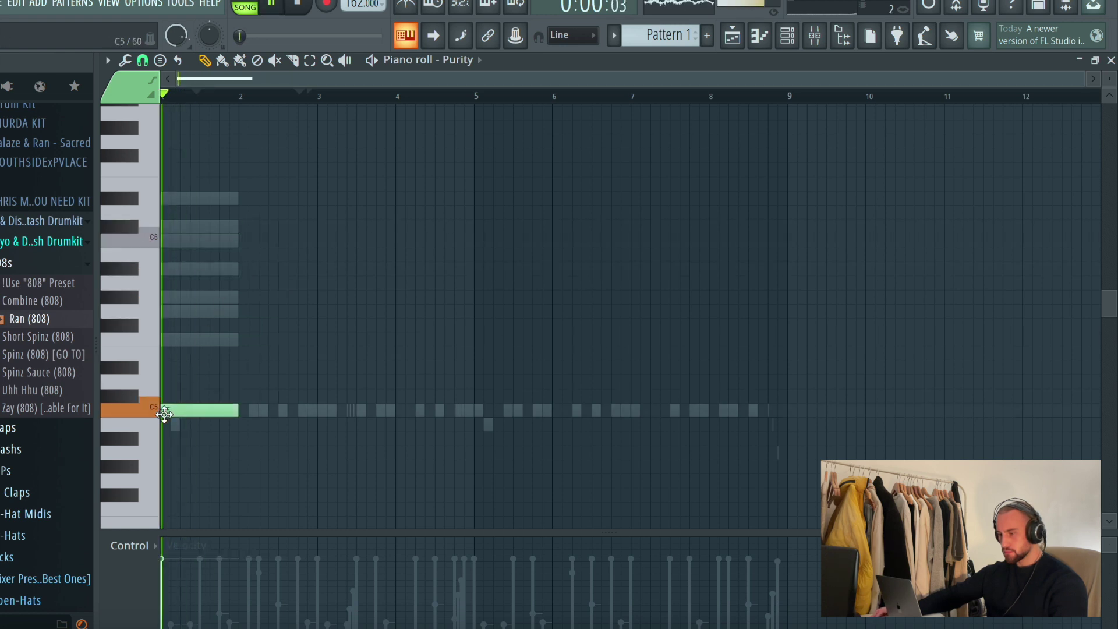
scroll(177, 431, "down", 3)
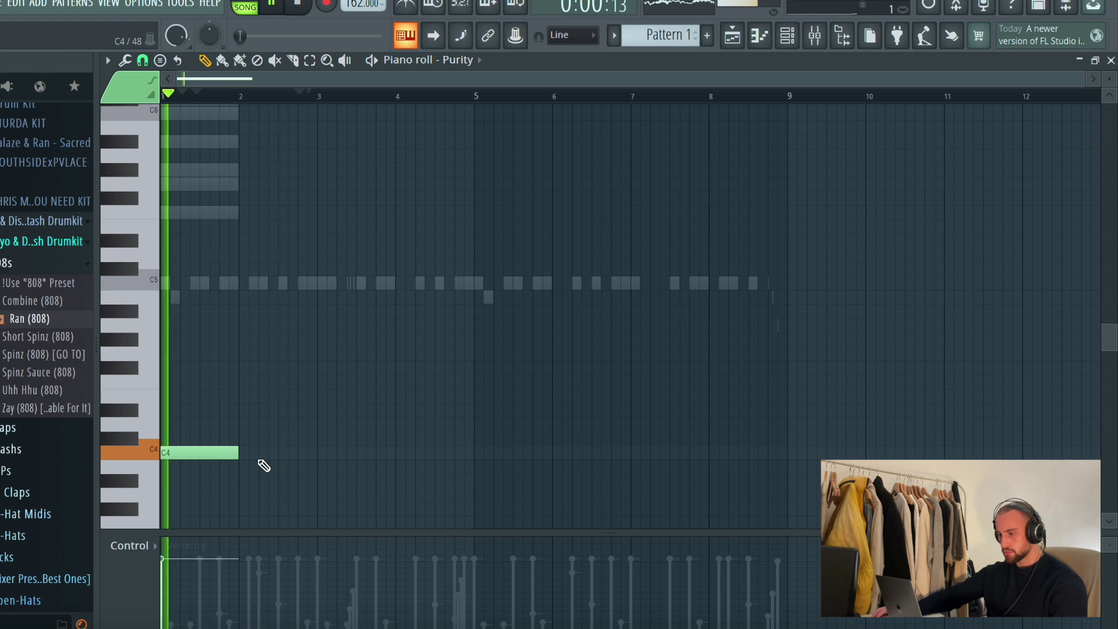
key("space")
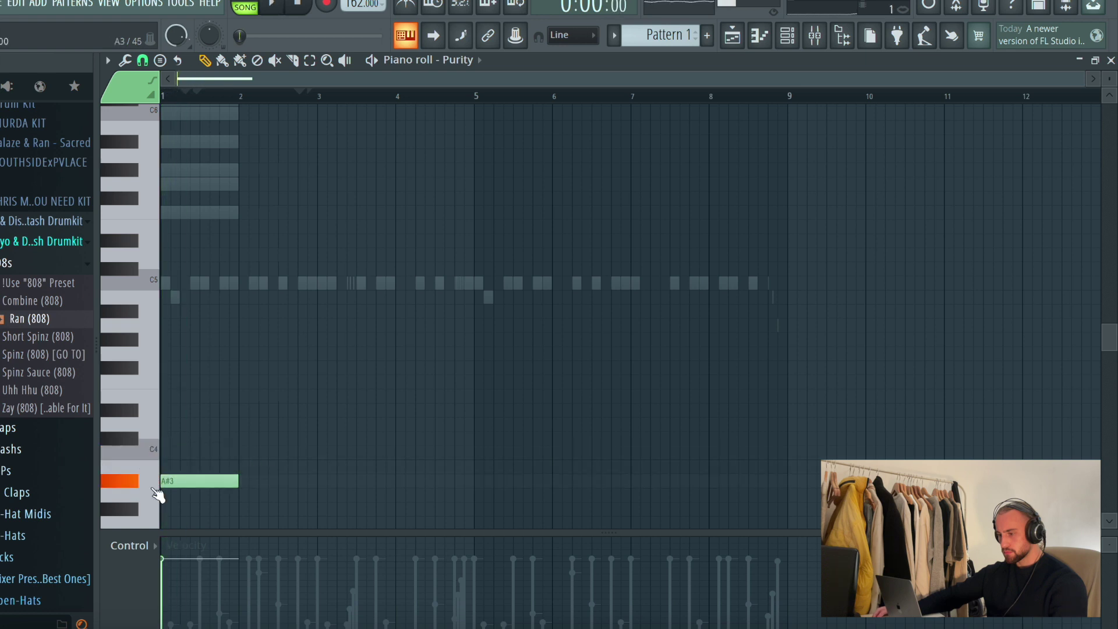
scroll(194, 473, "down", 1)
key("space")
left_click(169, 457)
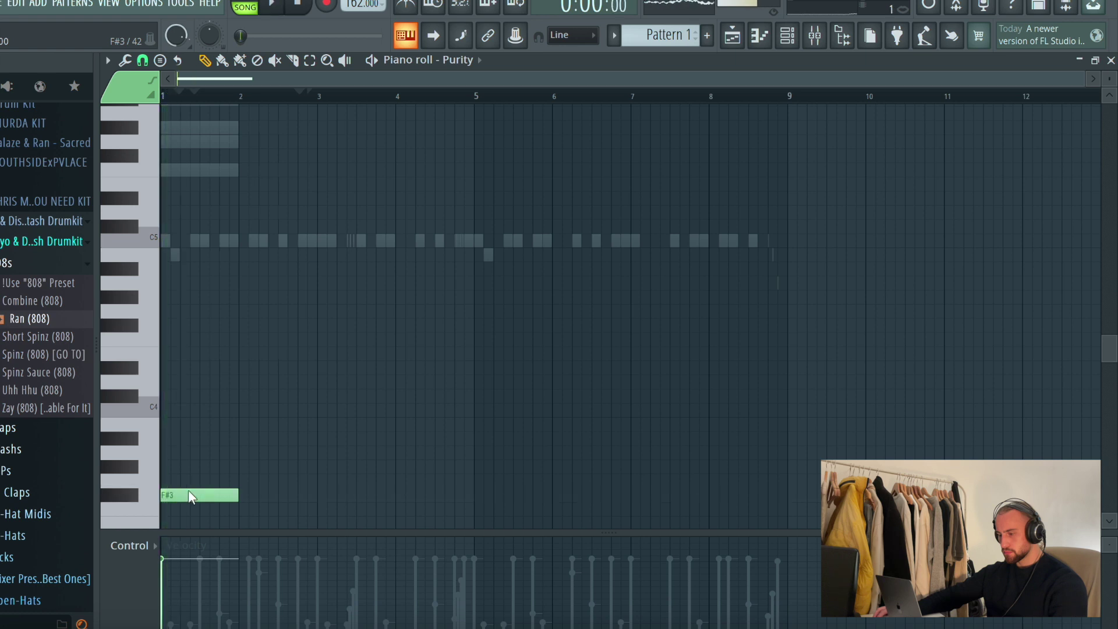
Lower the bar 1 piano note to C#3 while replaying the melody's opening to match its bass pitch.
key("space")
scroll(210, 465, "down", 3)
key("space")
right_click(182, 382)
left_click_drag(175, 395, 158, 438)
key("space")
key("space")
right_click(173, 400)
left_click(162, 408)
key("space")
key("space")
right_click(193, 414)
key("space")
key("space")
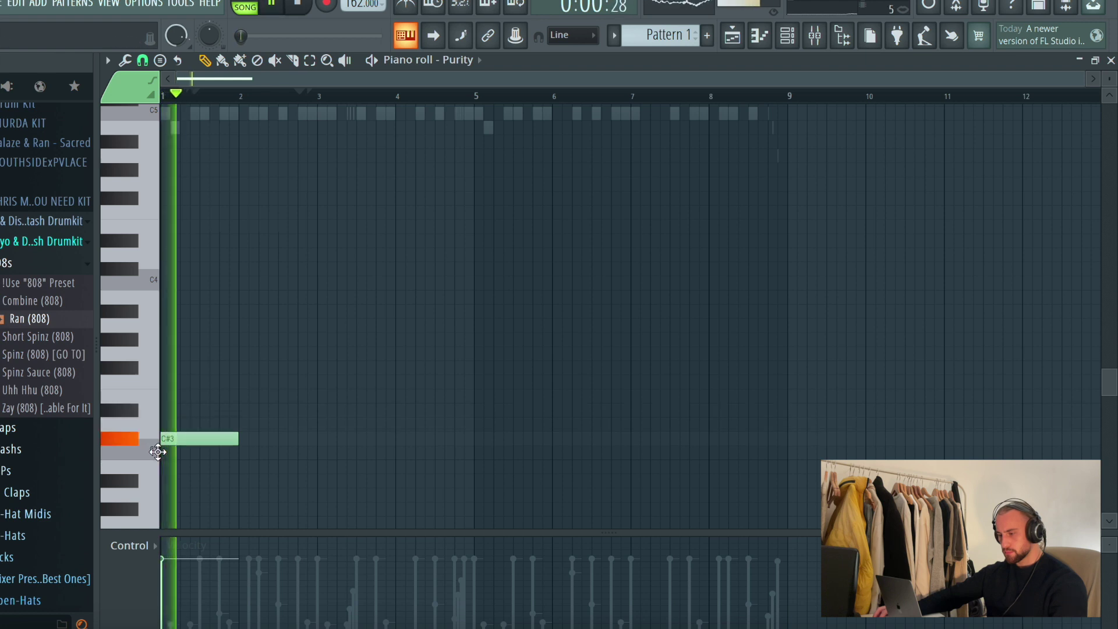
Place a one-bar C#3 piano note on bar 3 and a half-bar D#3 note on beat 3 of bar 4.
scroll(247, 387, "up", 5)
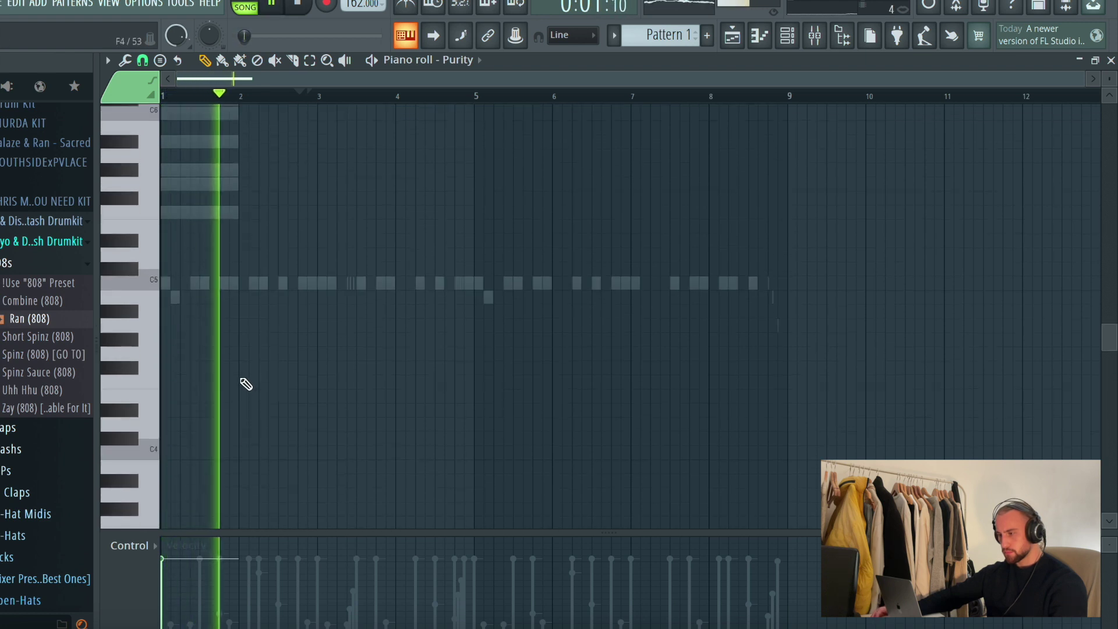
scroll(246, 384, "down", 10)
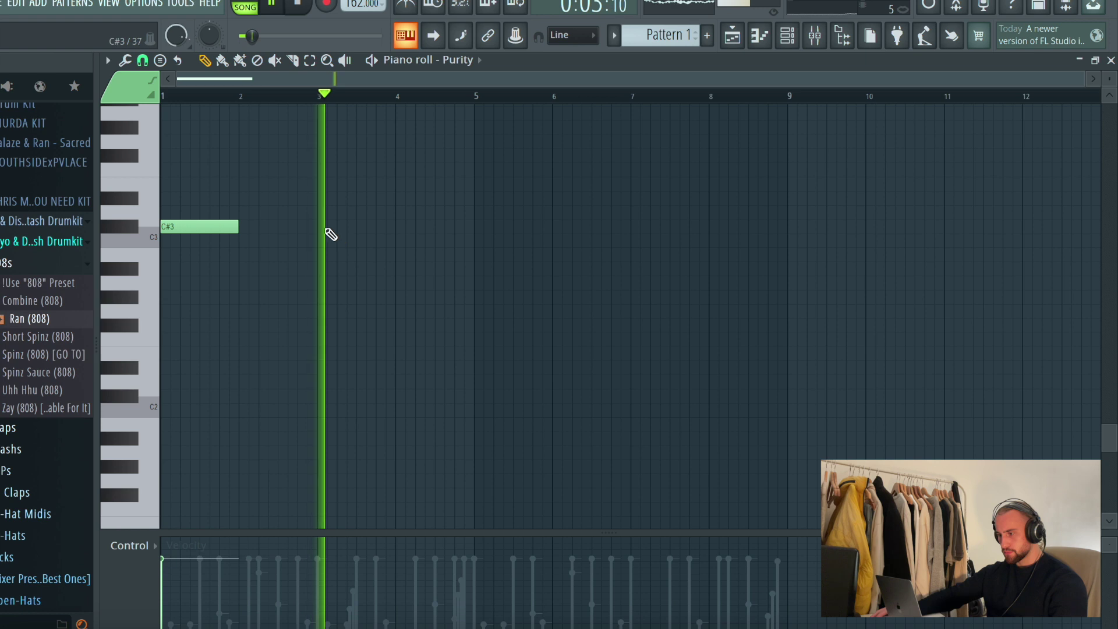
left_click(324, 227)
scroll(438, 240, "up", 5)
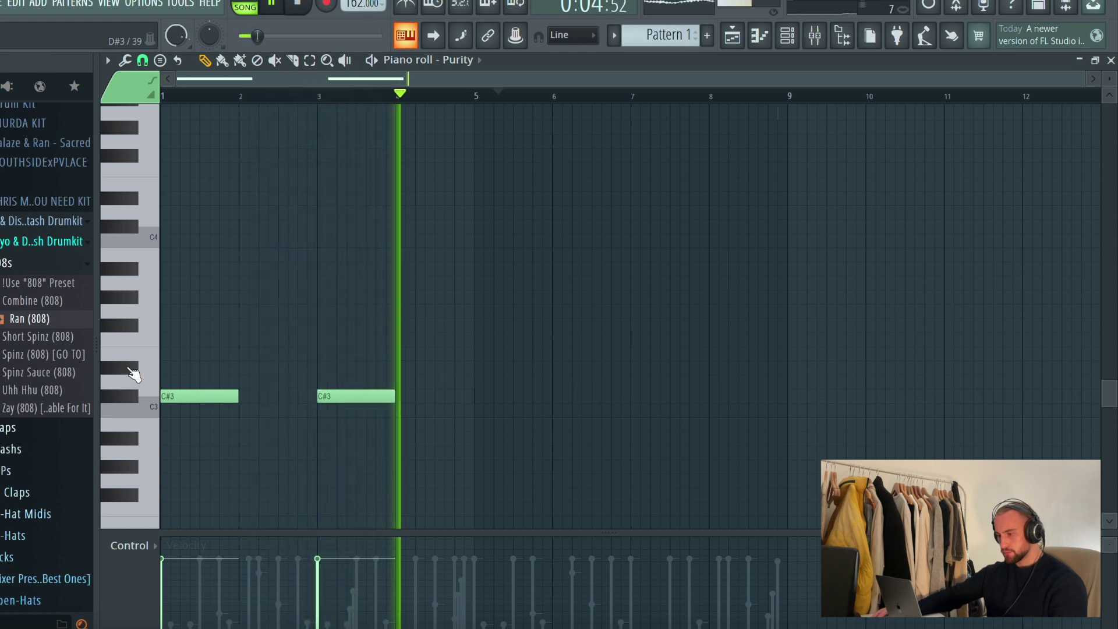
key("space")
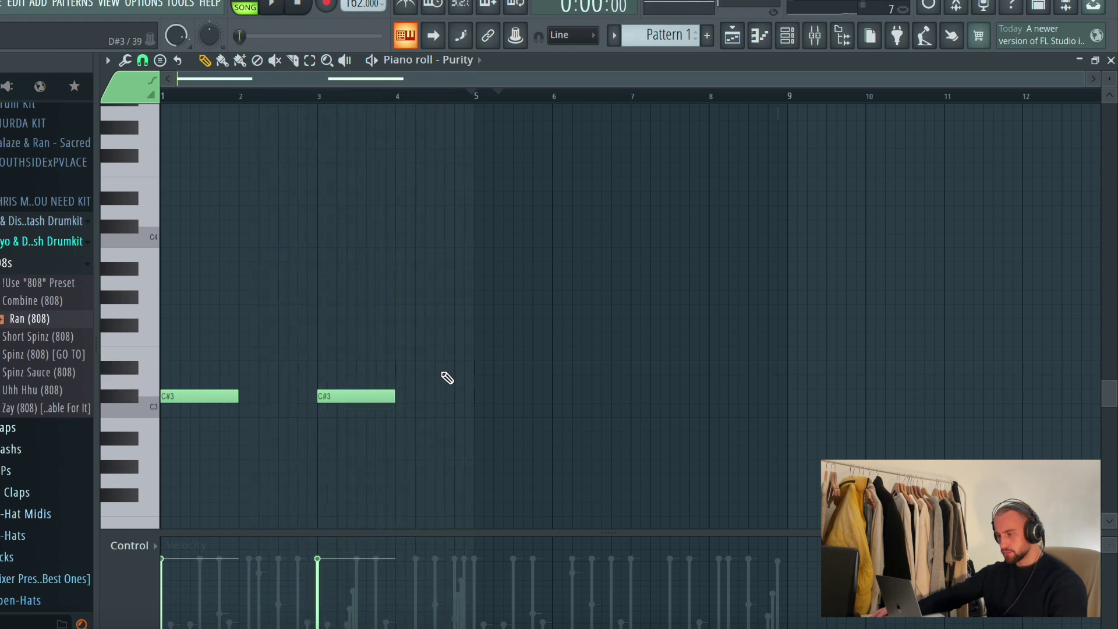
left_click(442, 369)
left_click_drag(510, 369, 466, 394)
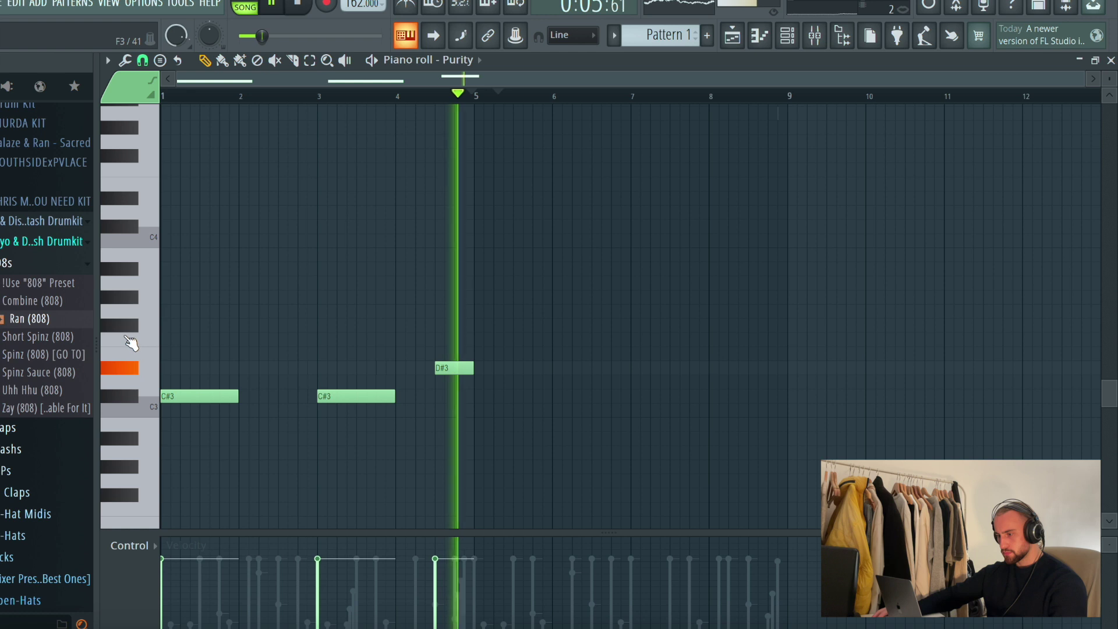
key("space")
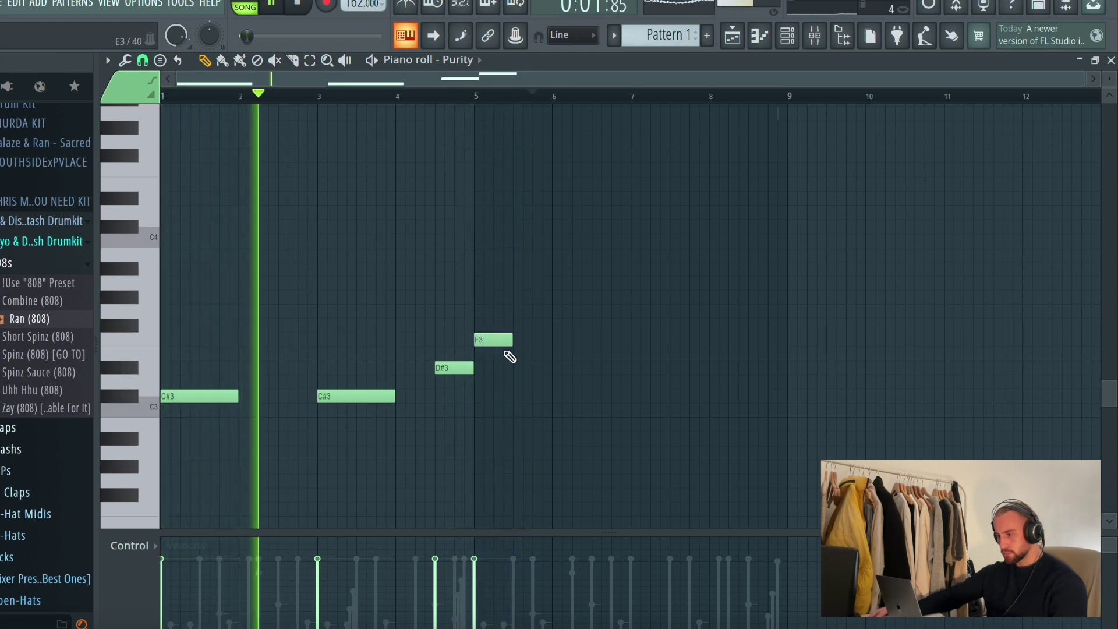
Lengthen the F3 piano note on bar 5 to one bar and place another one-bar F3 on bar 7.
left_click_drag(512, 340, 553, 354)
left_click(632, 339)
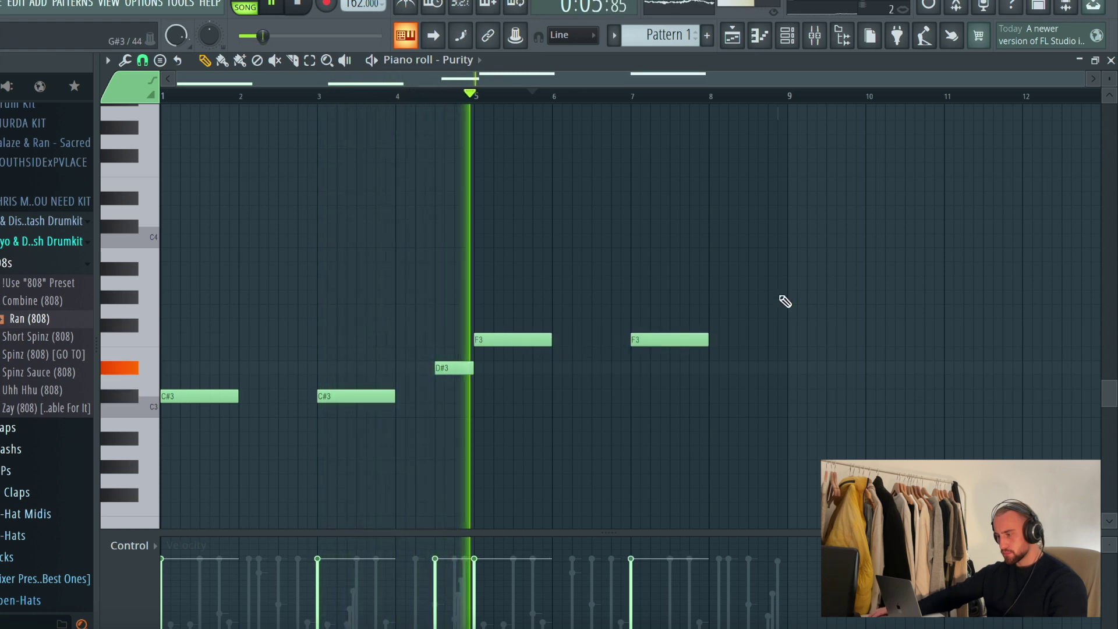
scroll(789, 301, "up", 1)
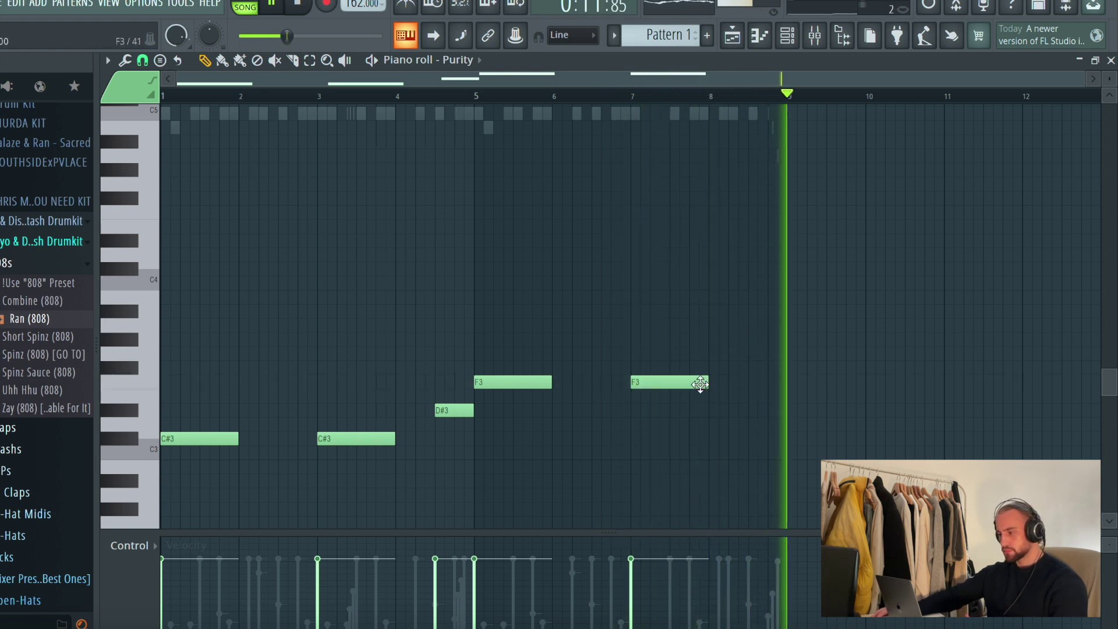
Transpose all the Purity piano notes up two octaves.
left_click(783, 37)
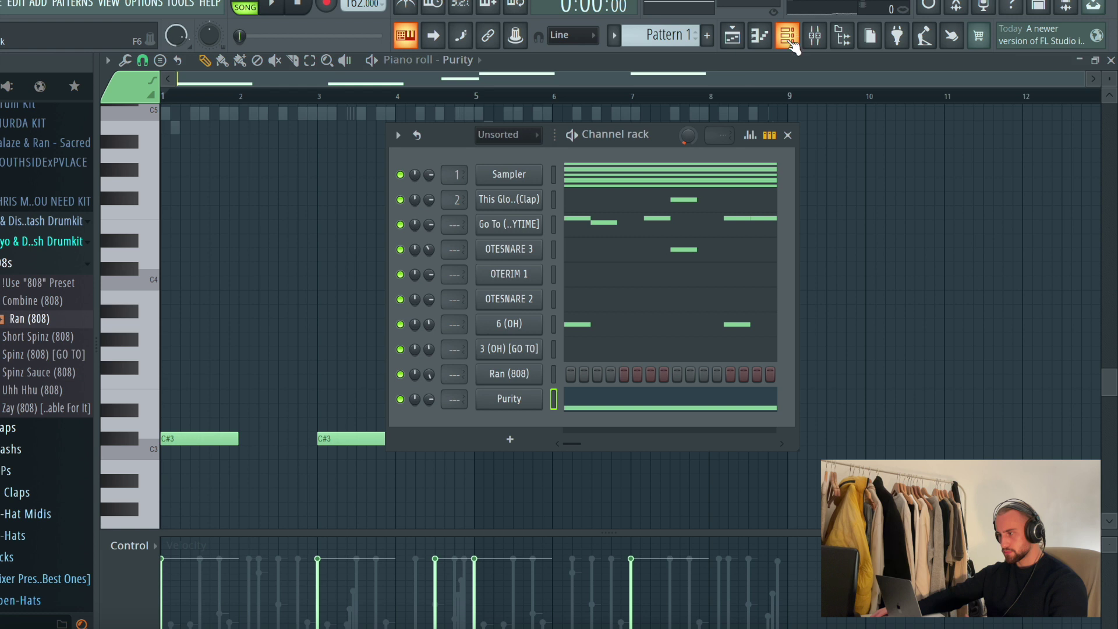
key("space")
right_click(200, 323)
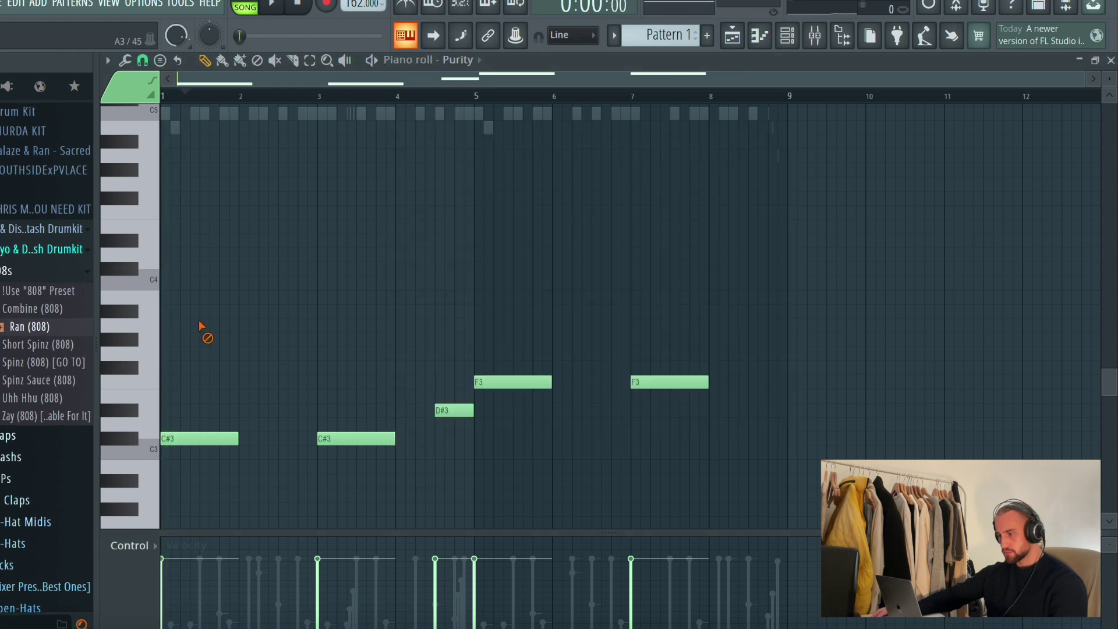
key("ctrl+Up")
key("ctrl+Up")
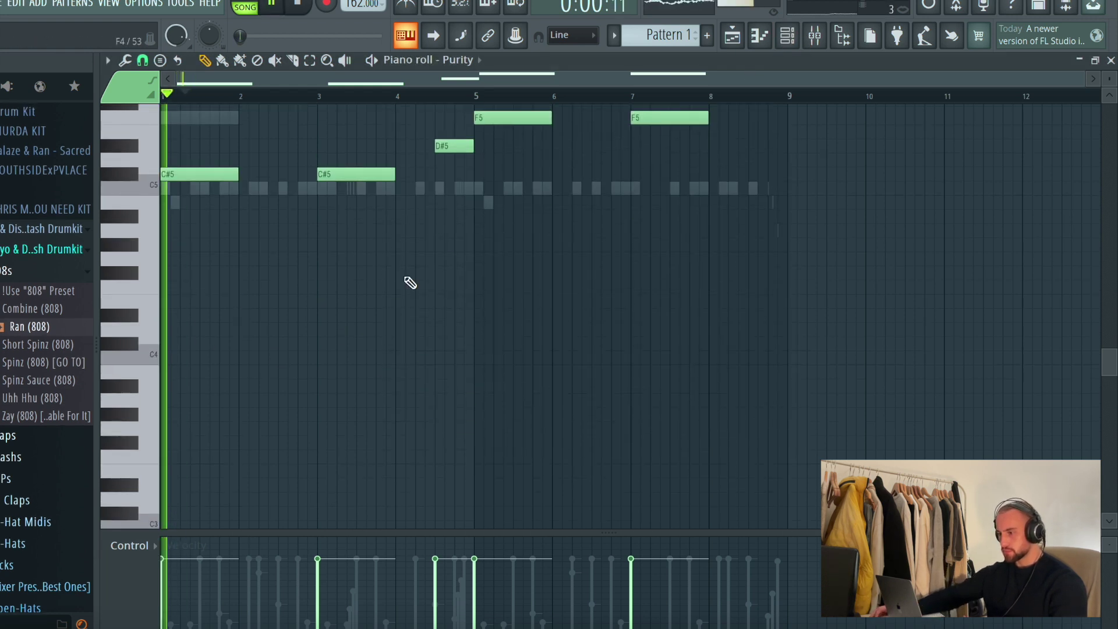
scroll(495, 280, "up", 3)
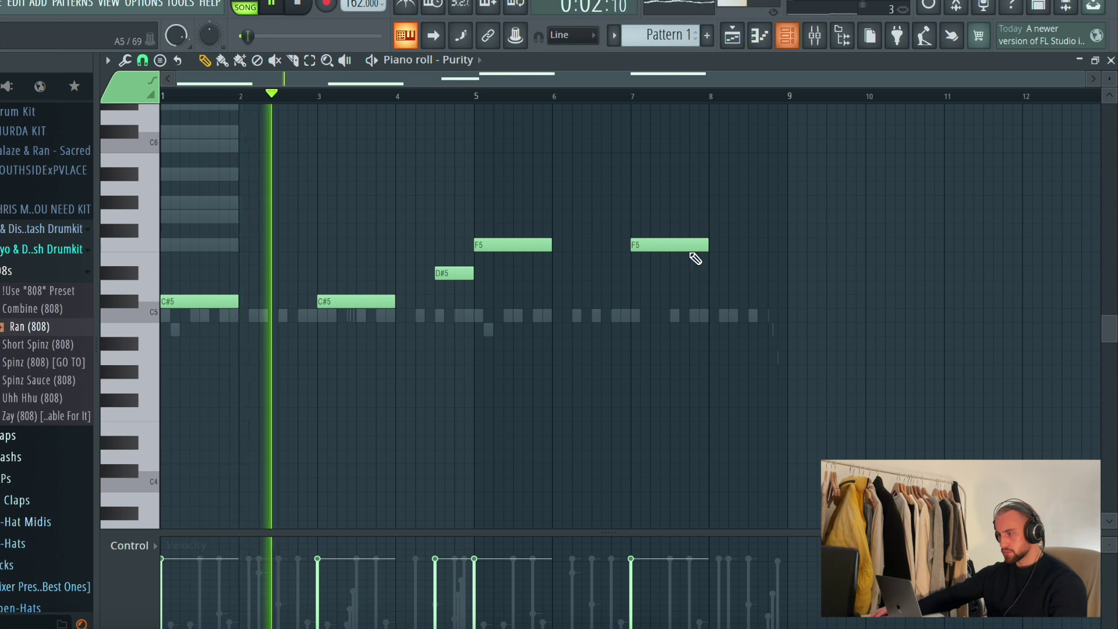
In the Ran (808) piano roll, place half-beat C#5 notes at the start of bar 1, beat 2 of bar 2 and the start of bar 3.
left_click(786, 36)
right_click(614, 370)
left_click(626, 373)
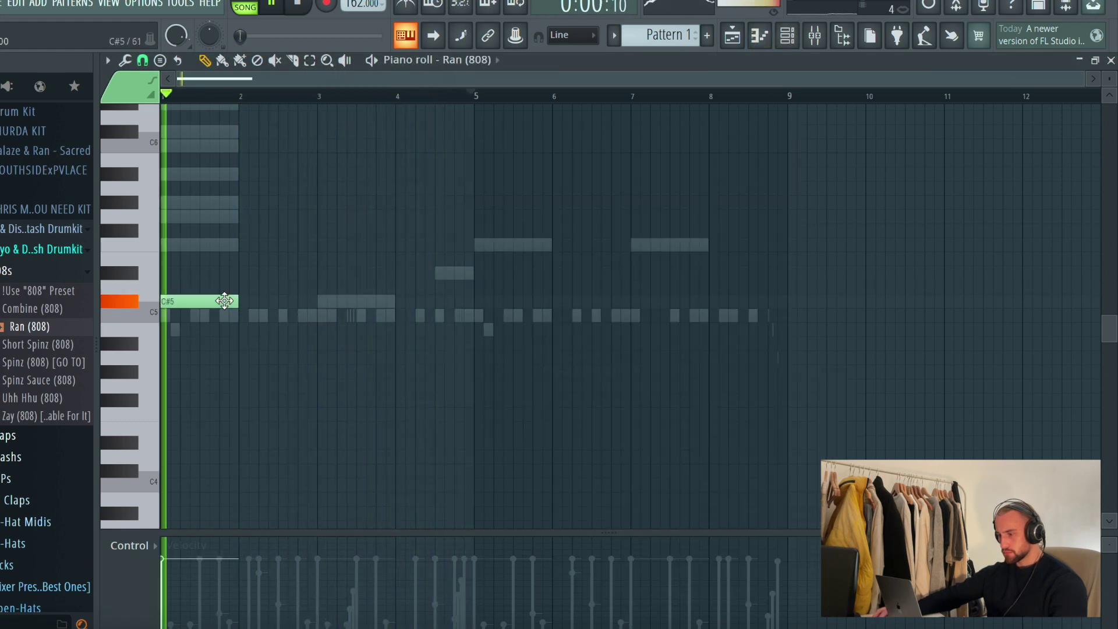
left_click_drag(236, 301, 170, 301)
left_click(262, 300)
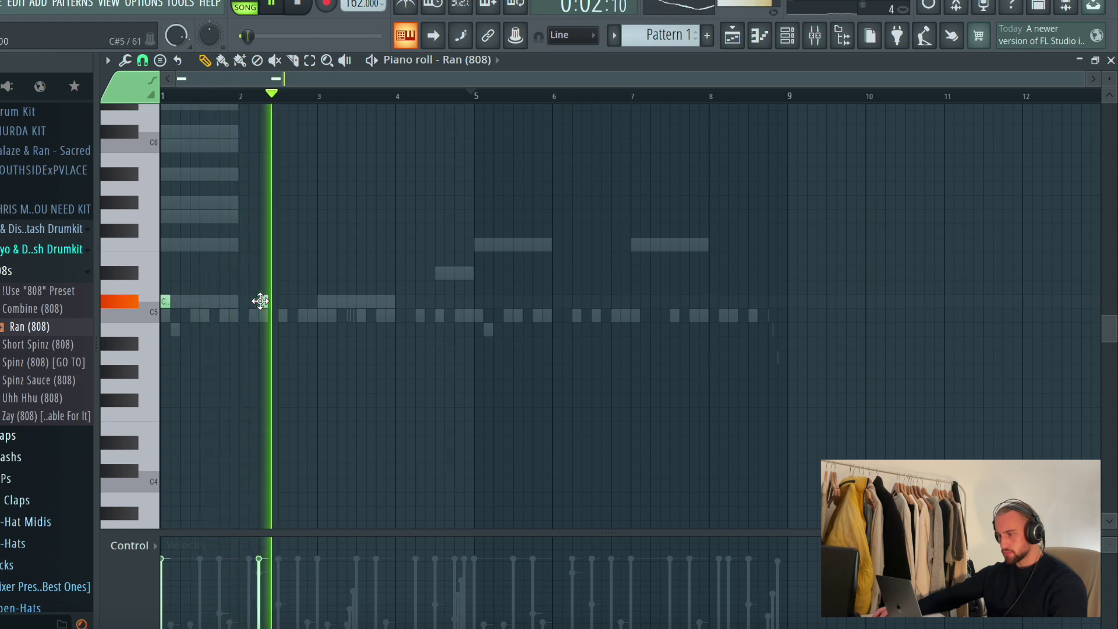
left_click(328, 301)
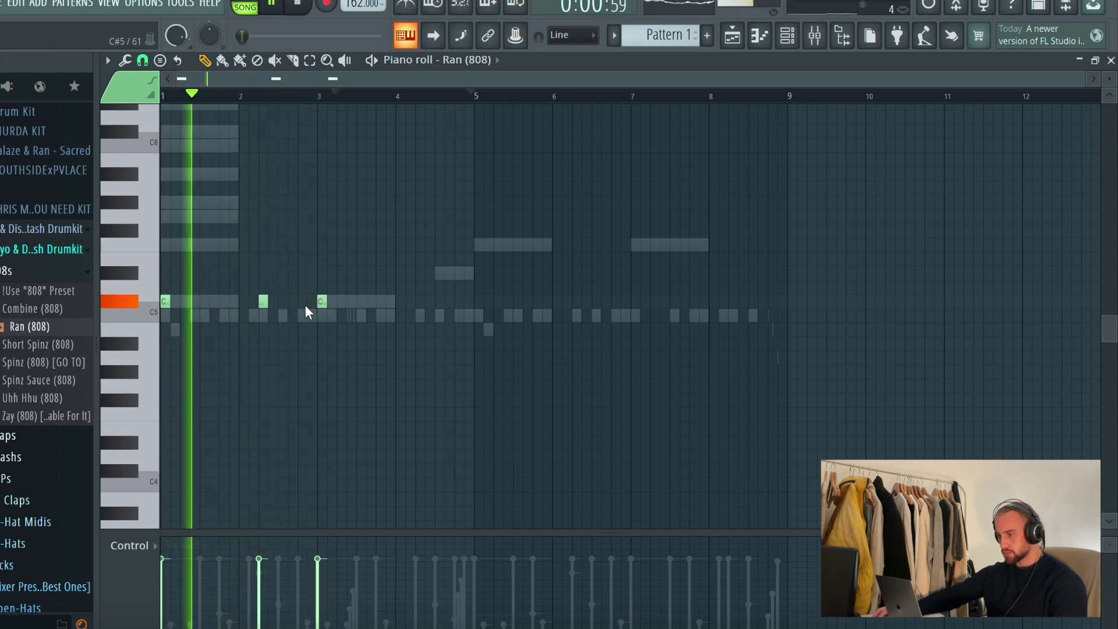
Try an extra C#5 808 note right after the one on bar 3, with a reduced velocity.
left_click(341, 301)
left_click_drag(328, 312, 320, 315)
key("space")
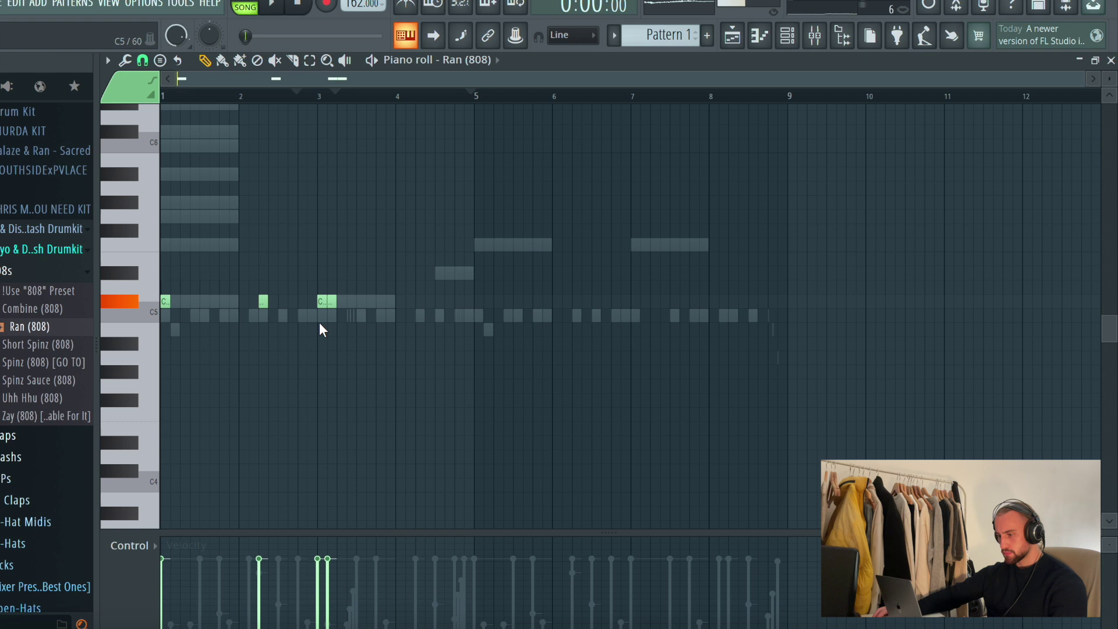
mouse_move(331, 608)
left_mouse_down()
mouse_move(334, 617)
mouse_move(335, 596)
left_mouse_up()
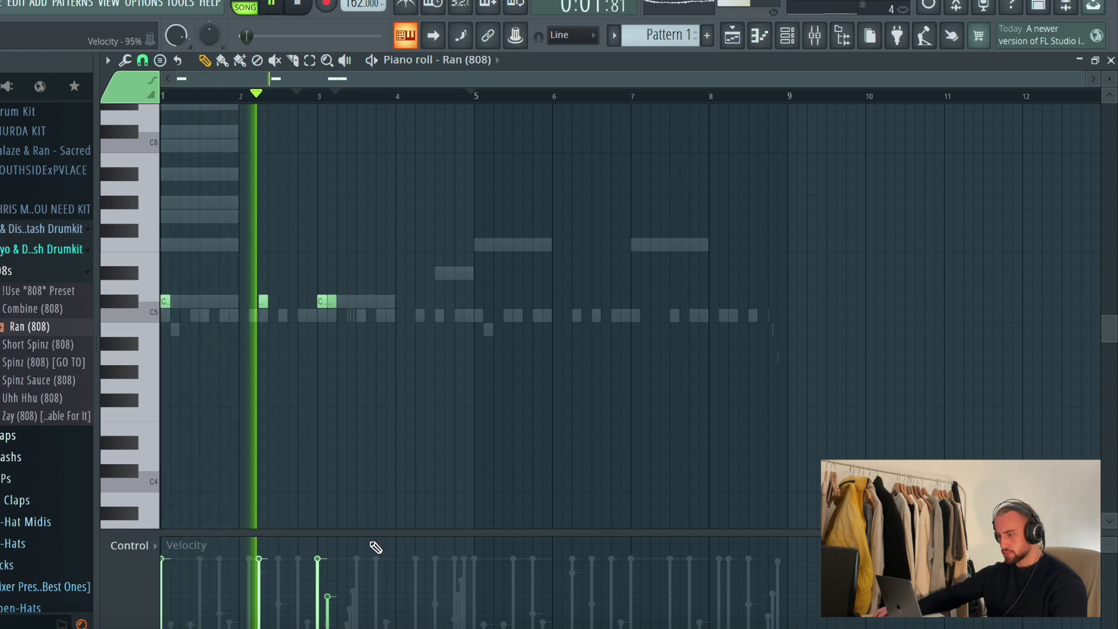
left_click_drag(370, 534, 367, 454)
key("space")
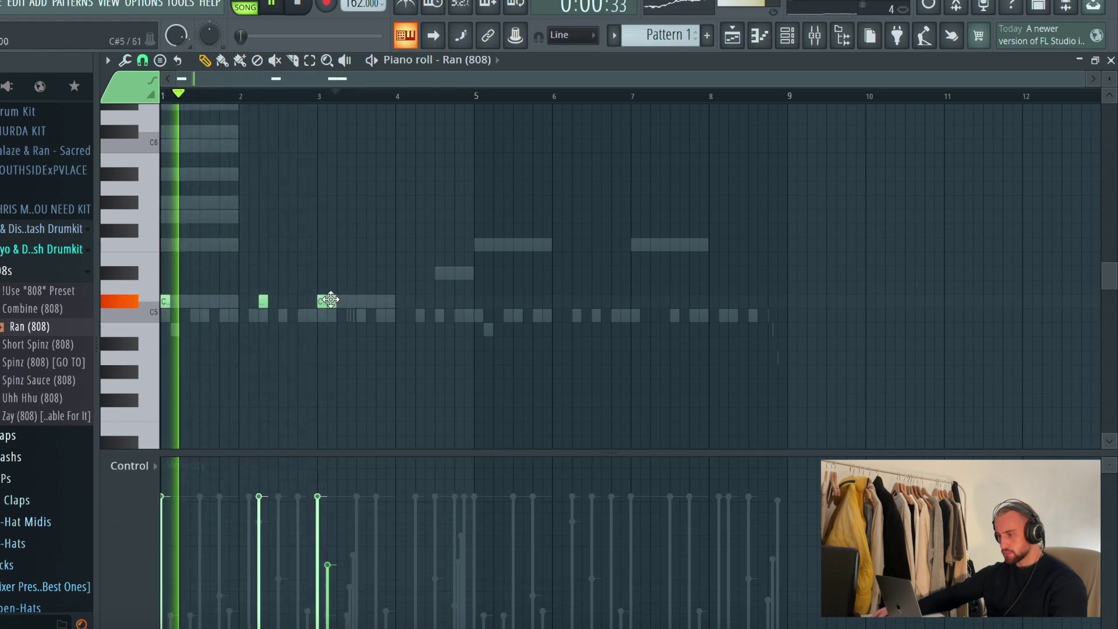
Add a C#5 808 note half a beat before bar 3 and a half-beat D#5 note on beat 3 of bar 4.
left_click(307, 301)
left_click(310, 299)
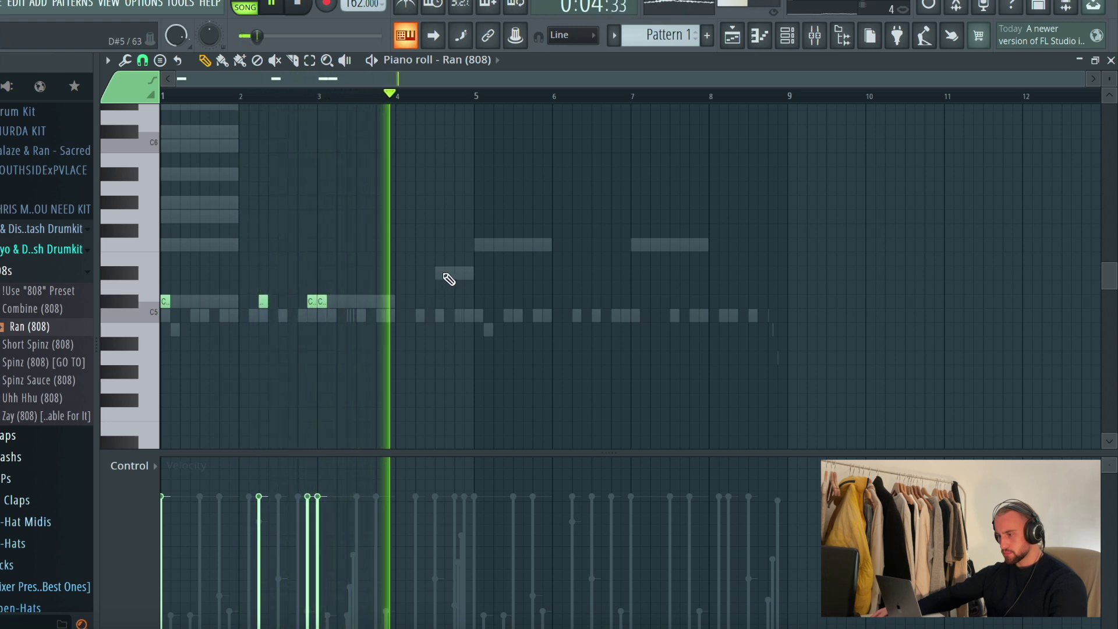
left_click(468, 274)
key("space")
left_click_drag(457, 279, 439, 274)
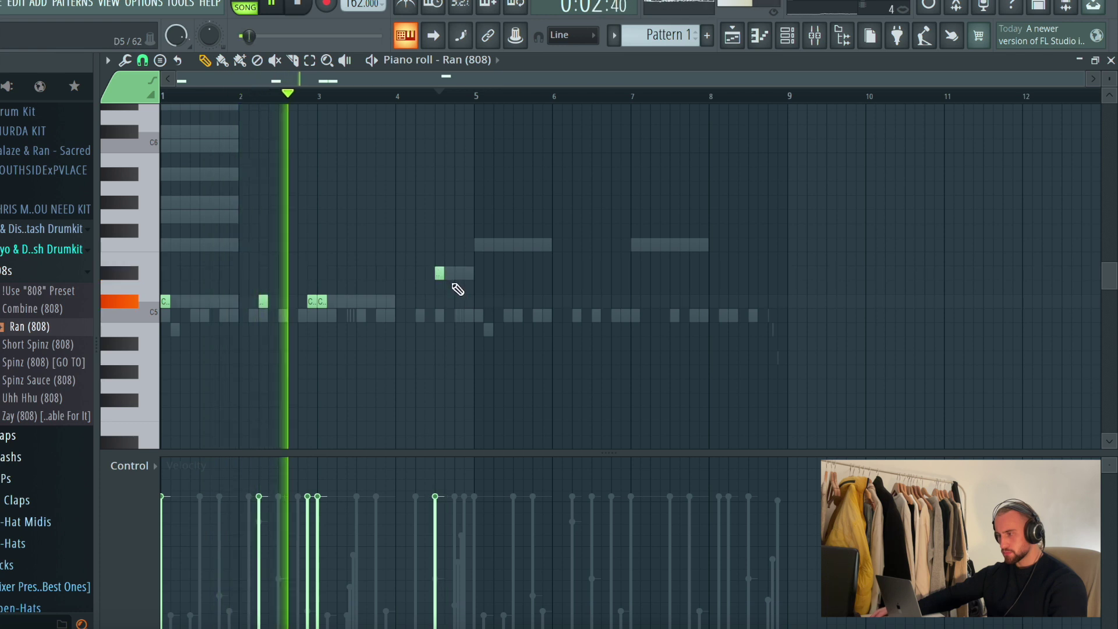
Try moving the bar 4 clap to beat 4 in the This Global (Clap) piano roll.
left_click(798, 33)
left_click(595, 204)
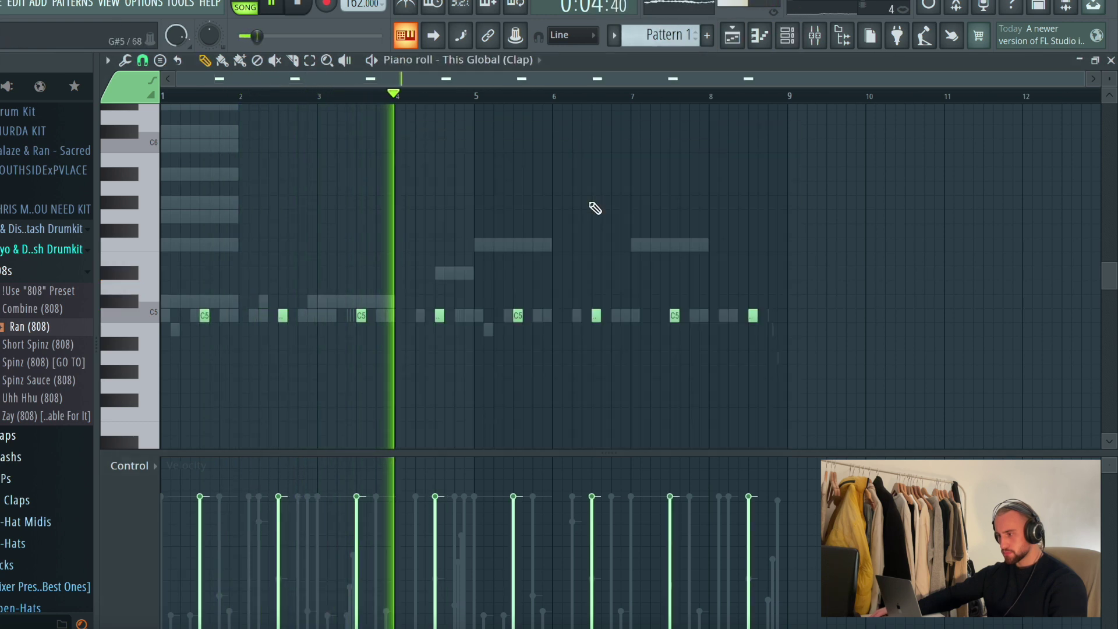
left_click(459, 316)
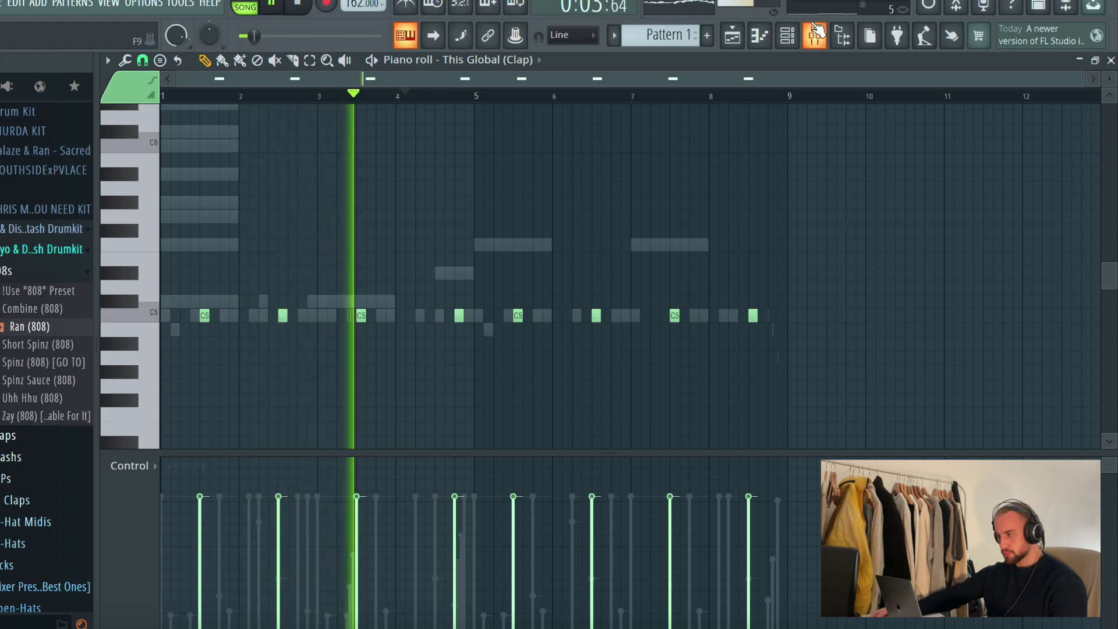
Mute the Purity channel and move the bar 4 clap back to beat 3.
left_click(790, 36)
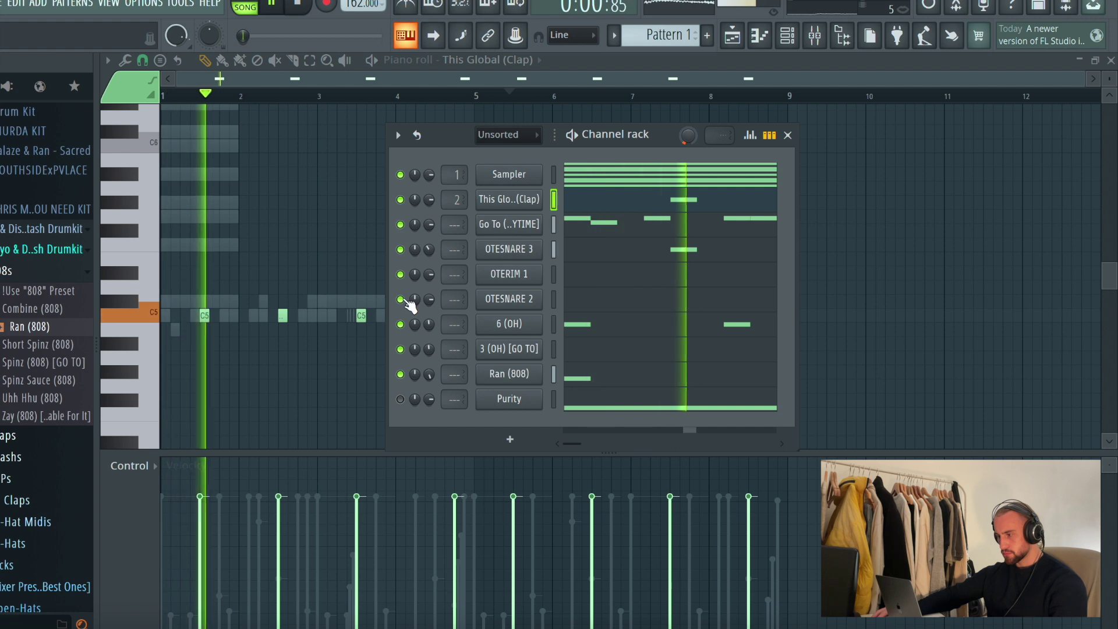
key("F6")
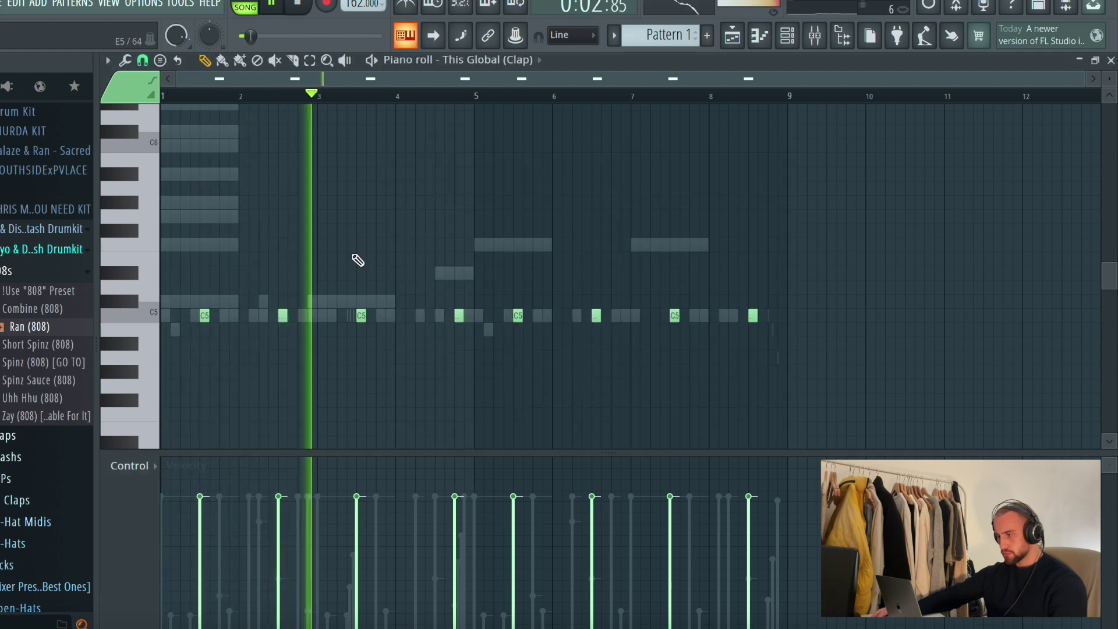
key("F6")
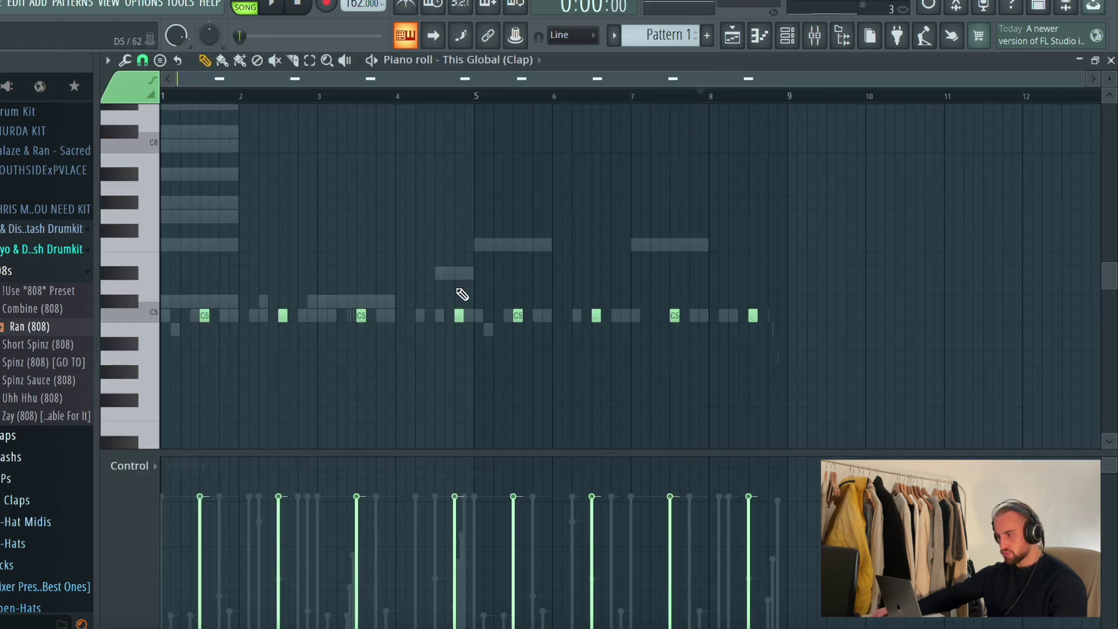
key("space")
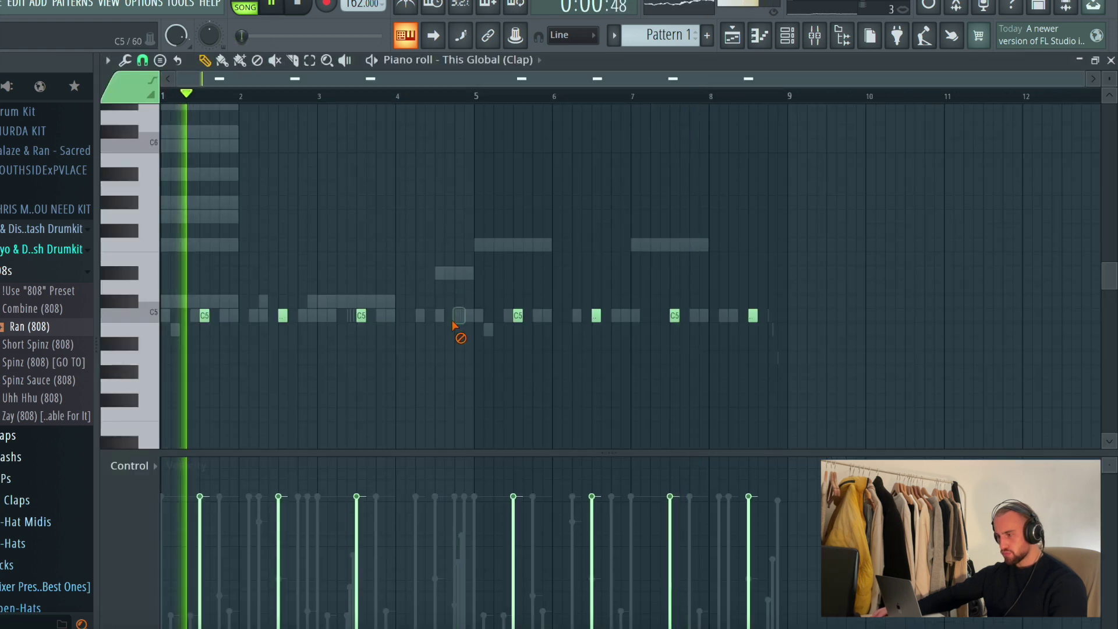
left_click(439, 315)
In the Ran (808) piano roll, add half-beat F5 notes on bar 5, beat 2 of bar 6 and the start of bar 7.
key("F6")
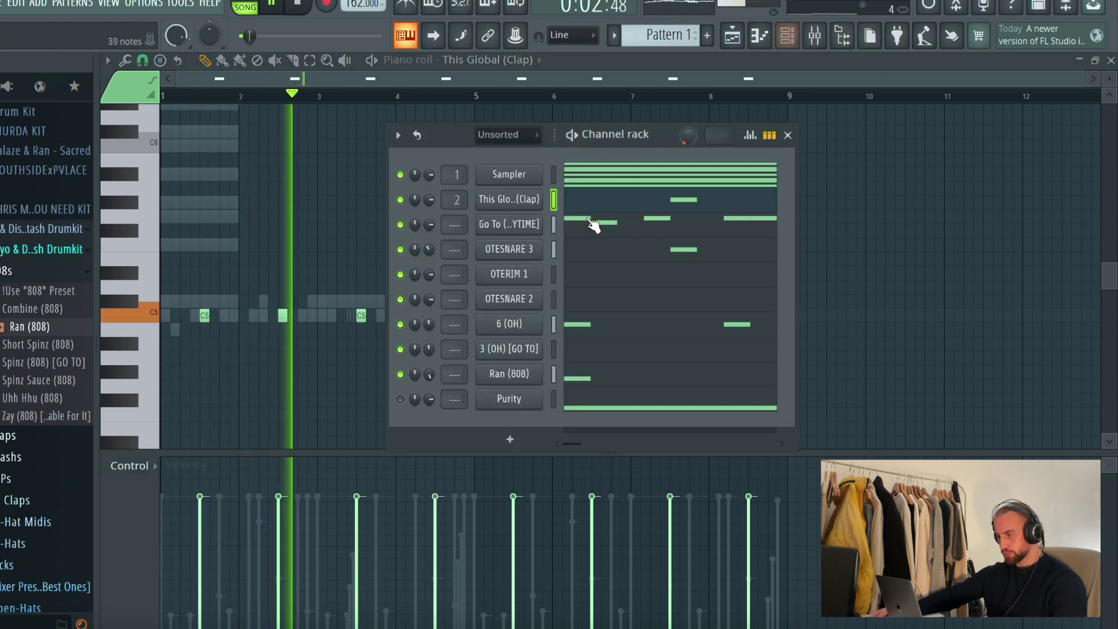
left_click(592, 377)
left_click(487, 245)
left_click_drag(502, 249, 478, 251)
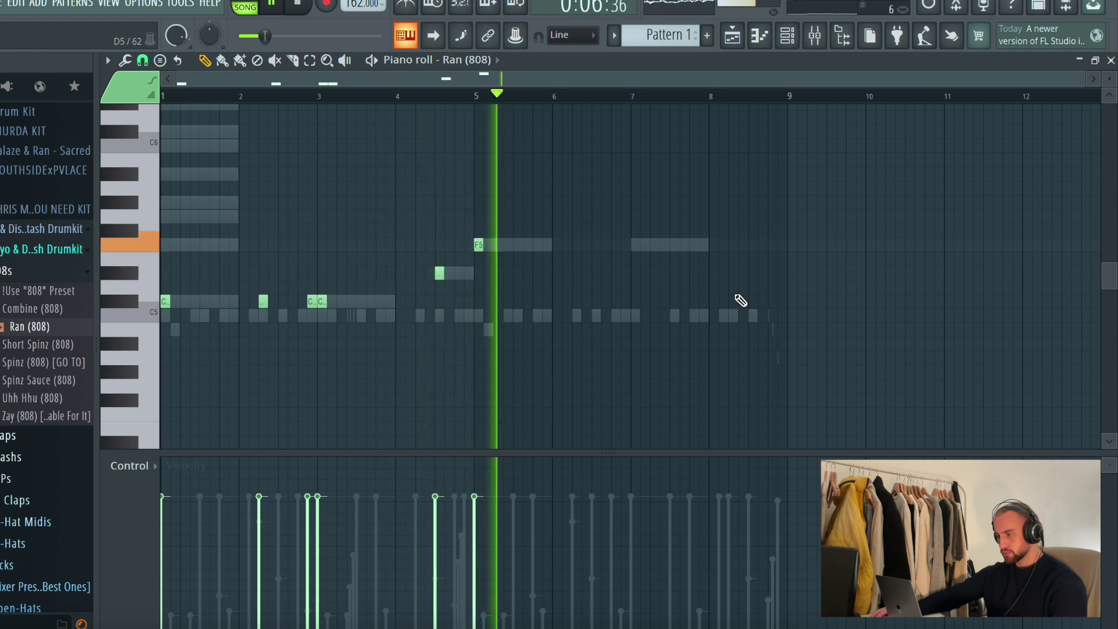
left_click(573, 243)
left_click(635, 245)
Add F5 808 notes in bar 8 on beat 2, on beat 4 and half a beat after beat 4, replaying from bar 7.
scroll(780, 99, "up", 4)
left_click(774, 244)
left_click(797, 259)
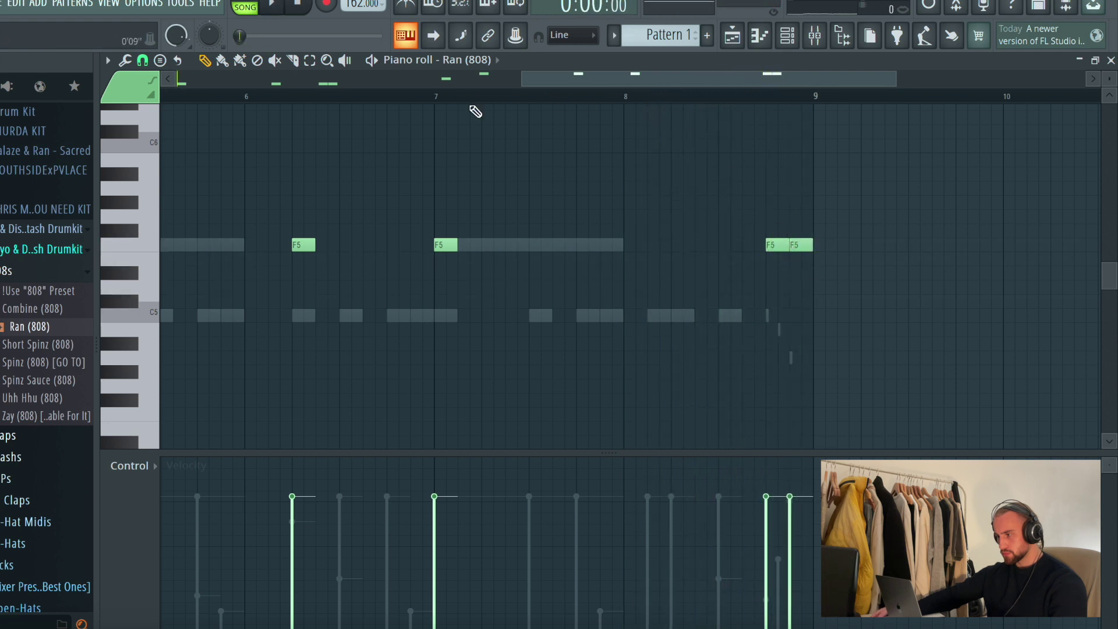
left_click(438, 98)
left_click(676, 244)
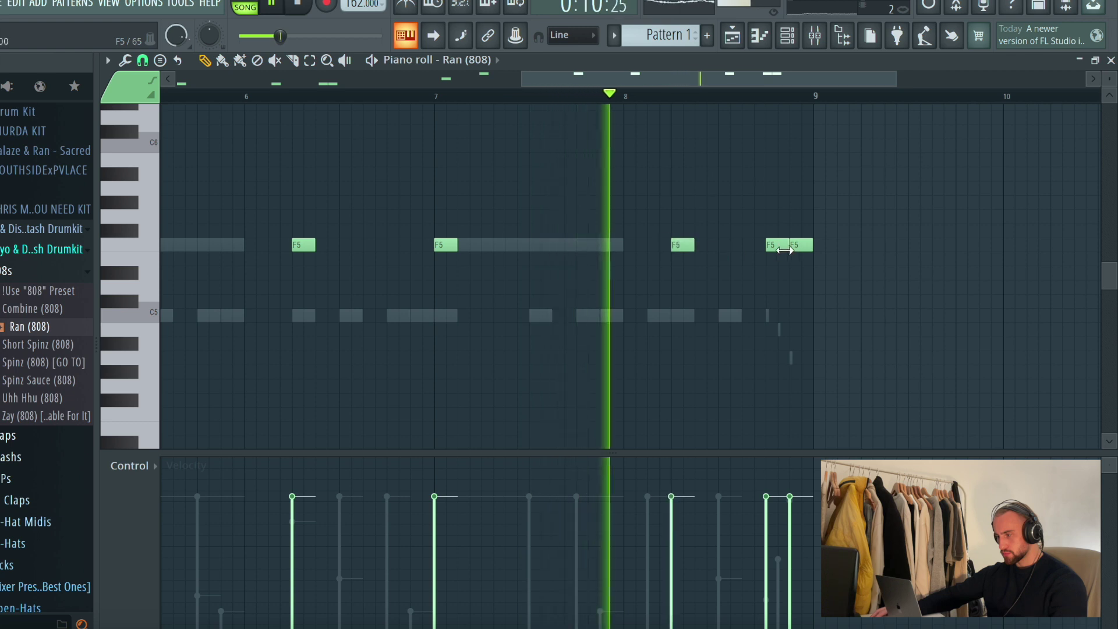
Reduce the F5 808 notes ending bar 8 to a single half-beat note on beat 4 and open the playlist.
mouse_move(788, 247)
left_mouse_down()
mouse_move(778, 243)
mouse_move(777, 255)
mouse_move(781, 244)
left_mouse_up()
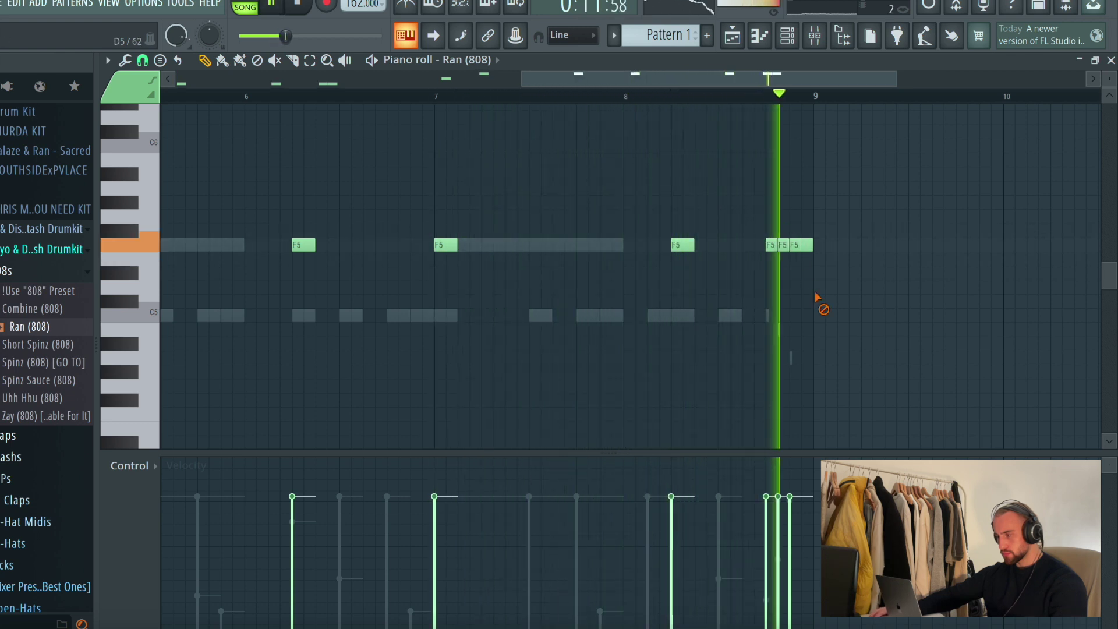
key("space")
right_click(788, 253)
right_click(799, 251)
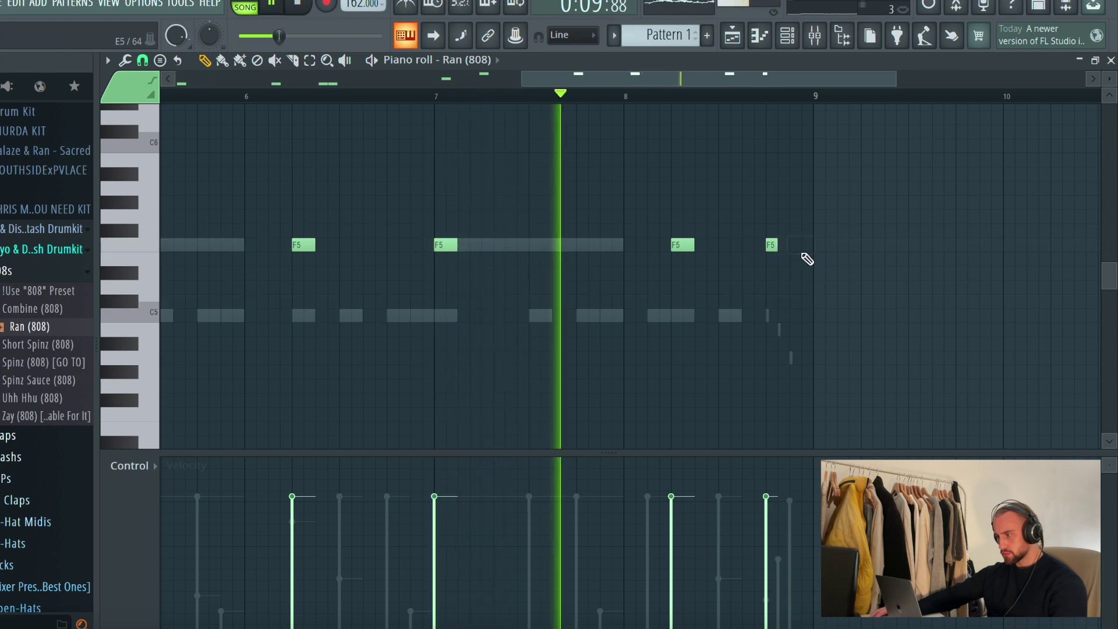
left_click_drag(779, 248, 789, 251)
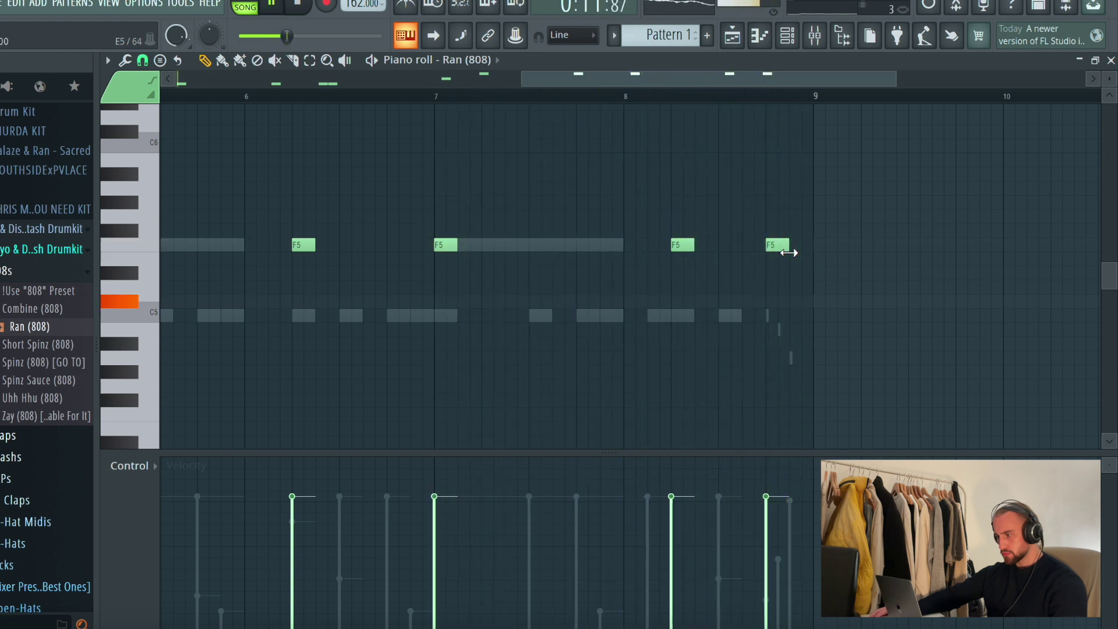
left_click(732, 37)
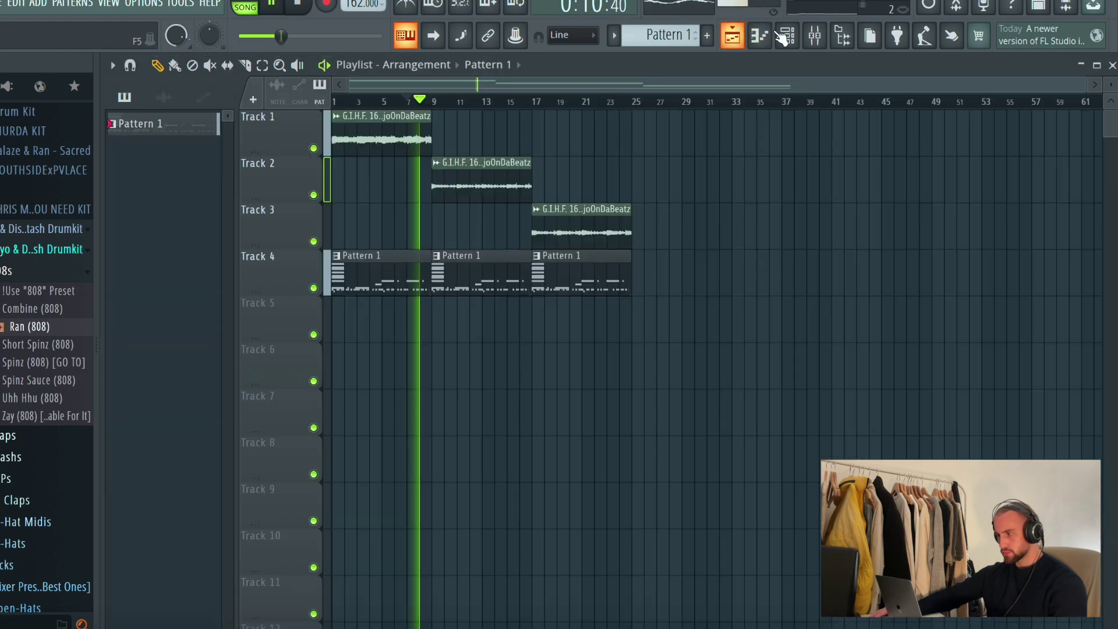
Preview the Spinz Sauce (808) and Spinz (808) [GO TO] samples and collapse the expanded drum kit folder.
left_click(796, 38)
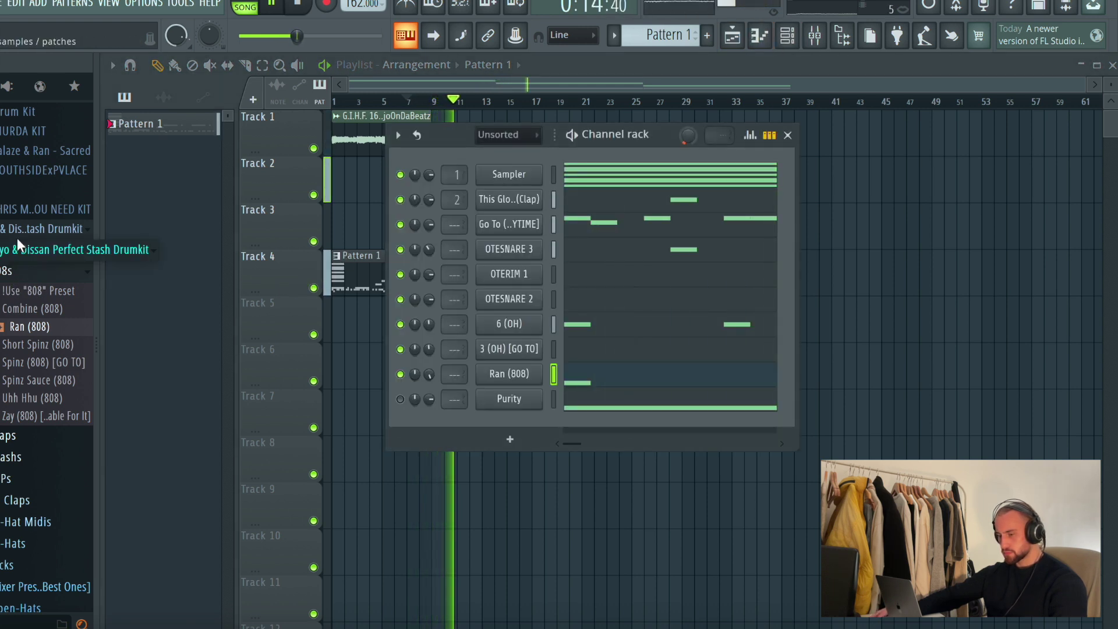
left_click(23, 381)
left_click(28, 363)
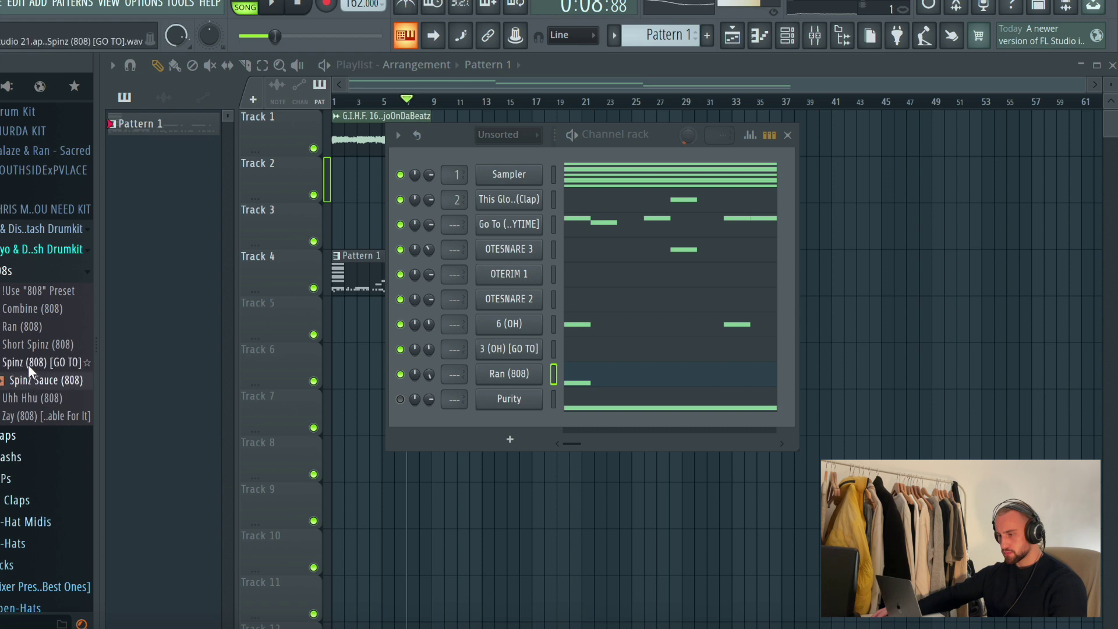
key("space")
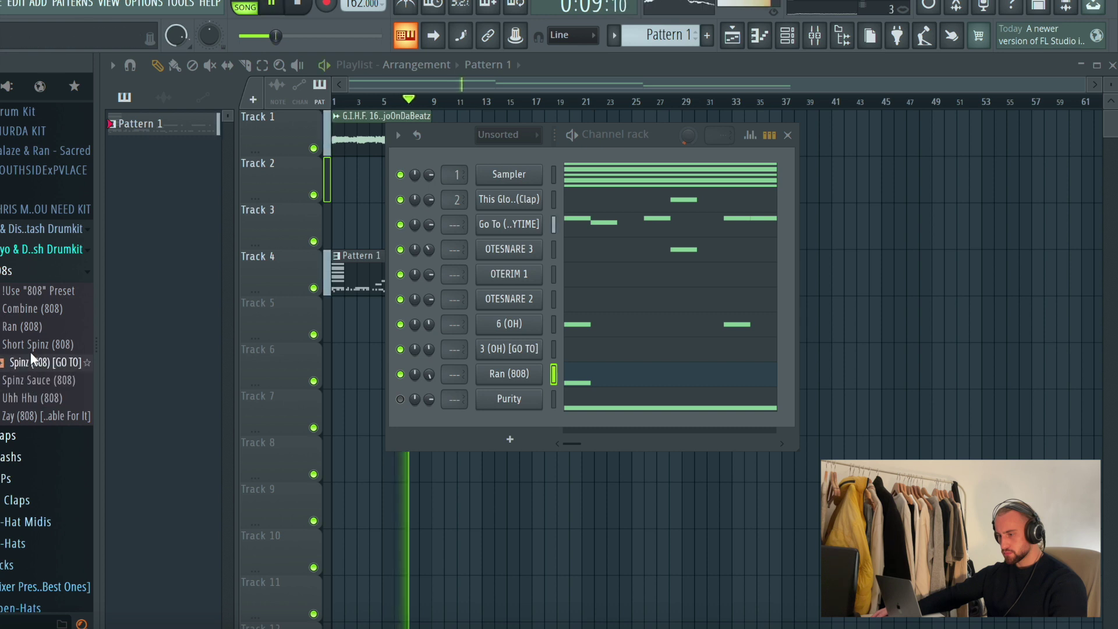
left_click(16, 243)
left_click(19, 232)
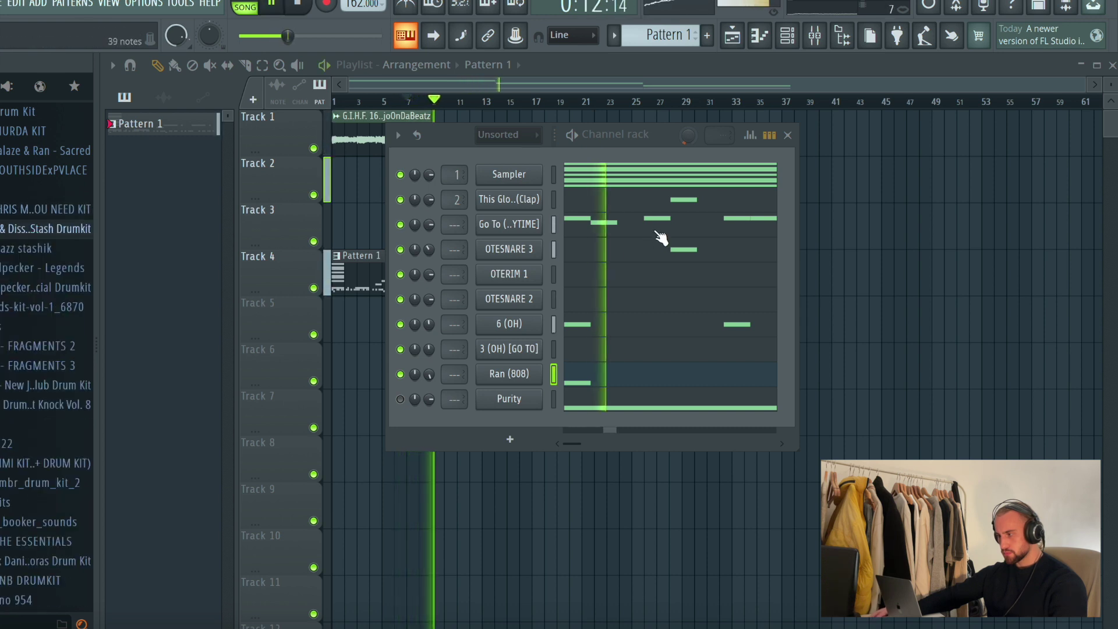
Add RC-20 Retro Color to the melody's Insert 1 track, audition its vinyl presets, settle on Vinyl 1 and lower the magnitude.
double_click(362, 118)
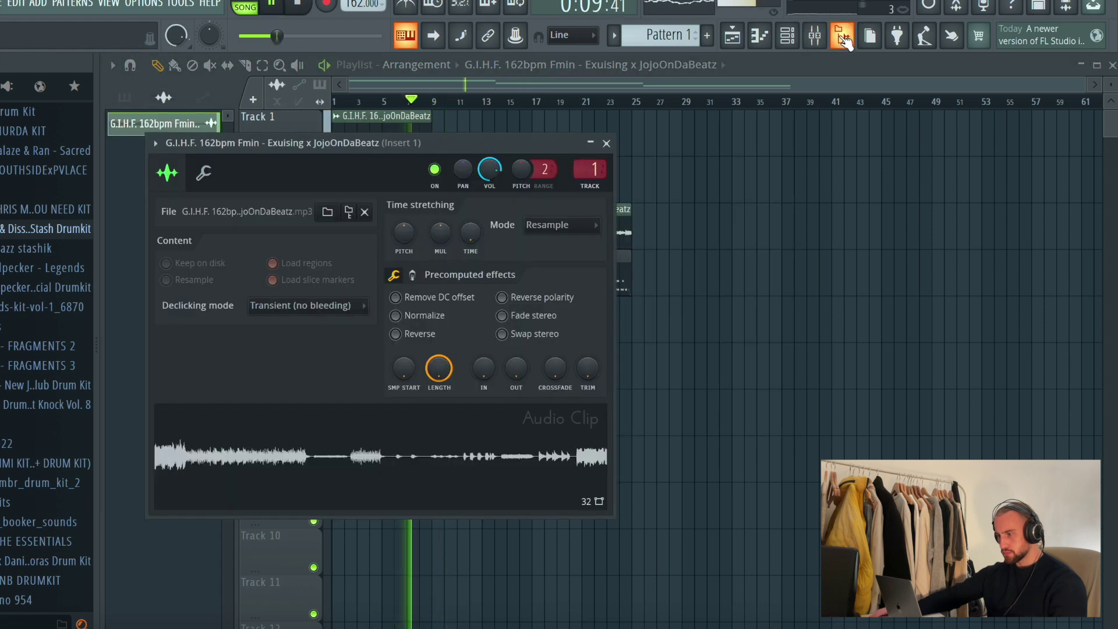
left_click(816, 37)
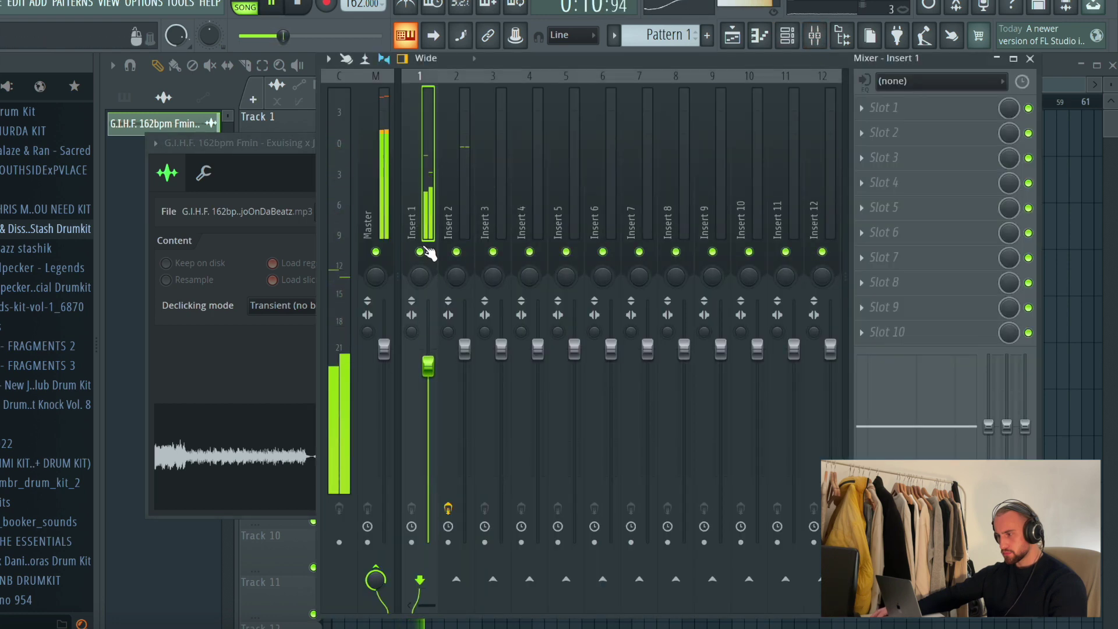
left_click(907, 112)
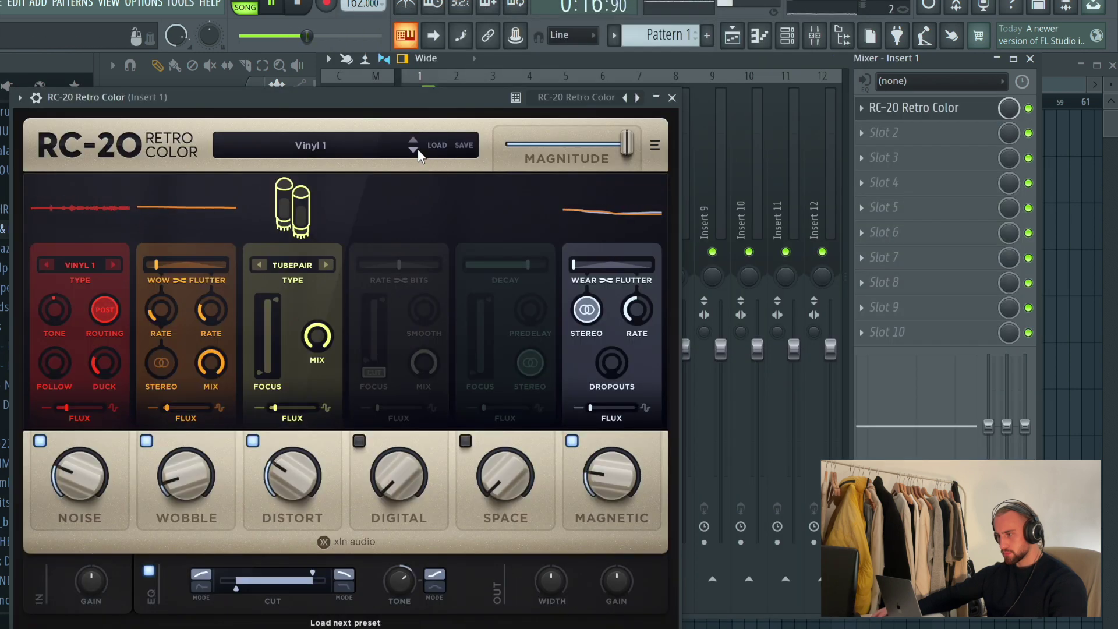
left_click(417, 148)
left_click(417, 148)
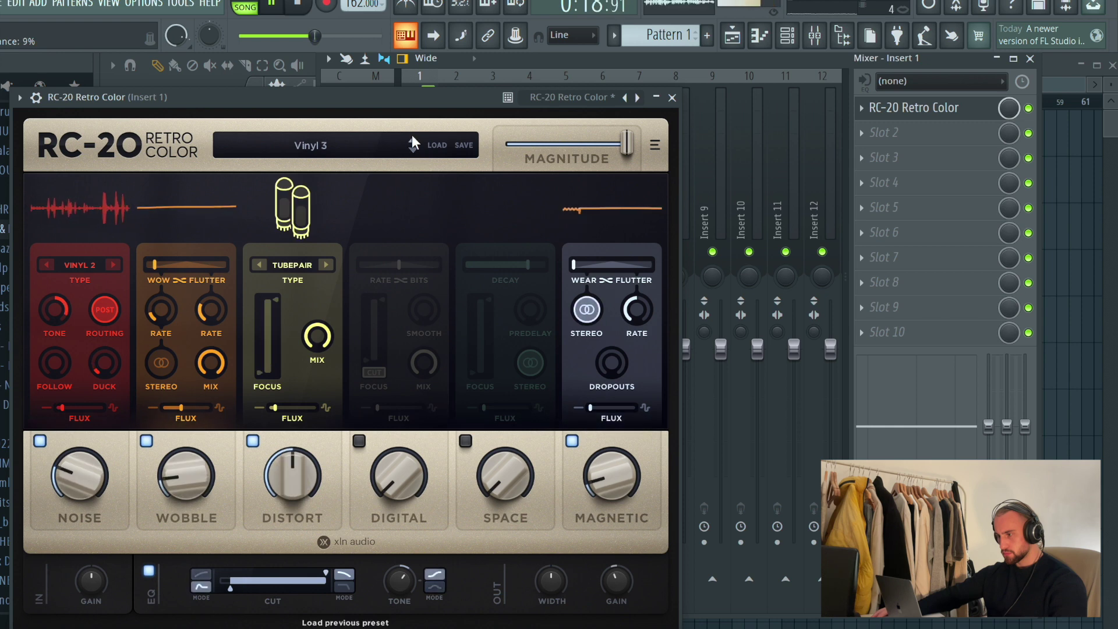
left_click(412, 139)
left_click(412, 139)
left_click_drag(573, 165, 548, 149)
left_click(673, 98)
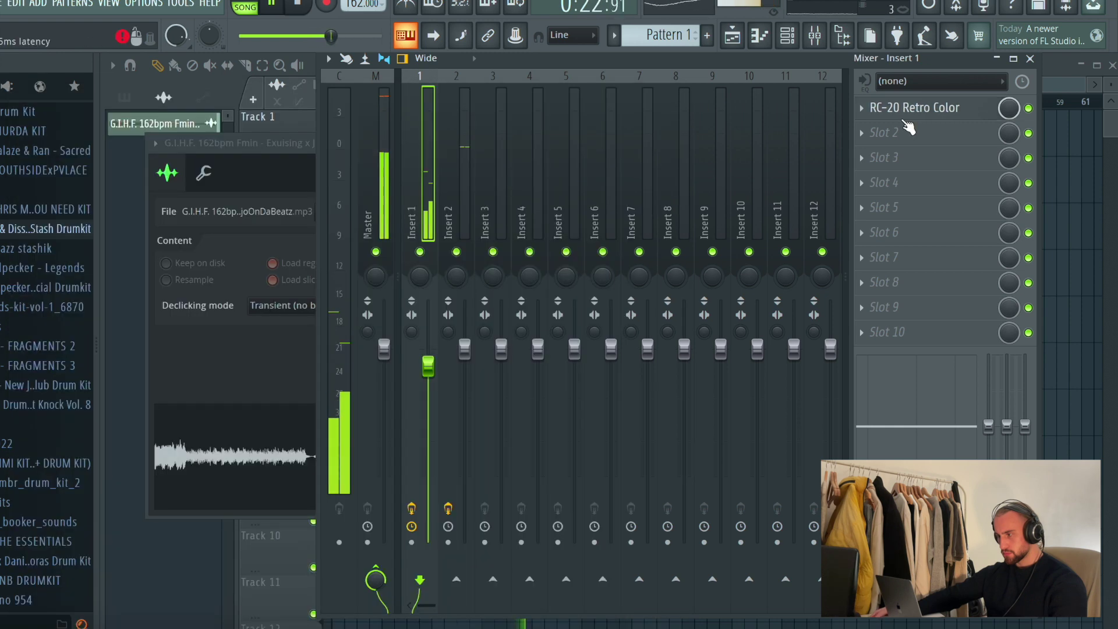
Add ValhallaVintageVerb after RC-20 on Insert 1, with the mix at 3.7 % and the low cut at 310 Hz.
left_click(897, 129)
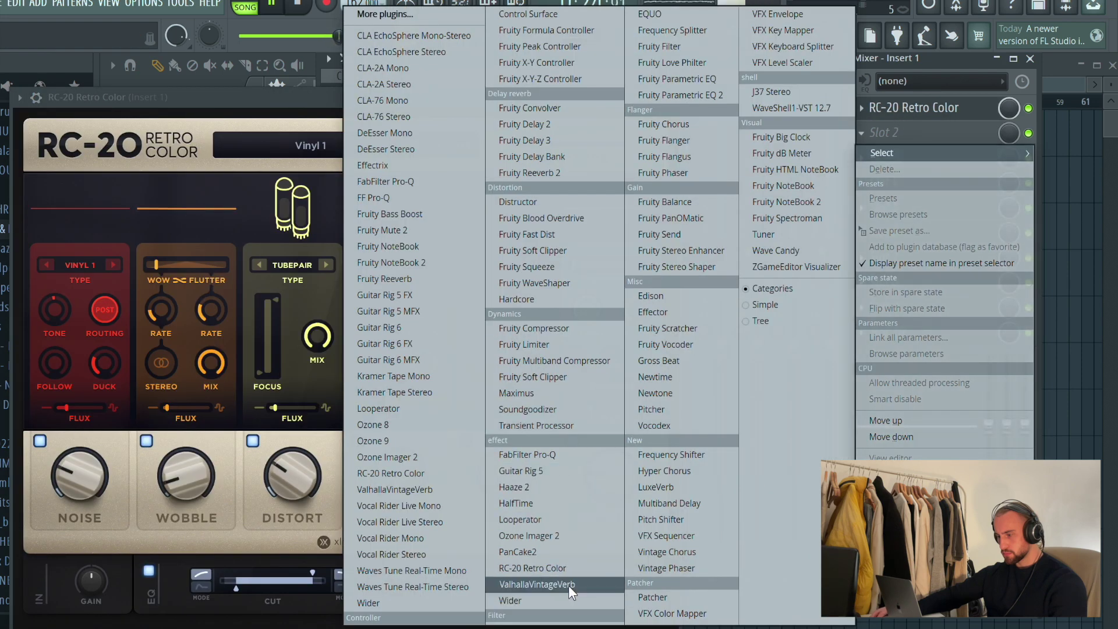
left_click(537, 584)
left_click_drag(95, 229, 108, 386)
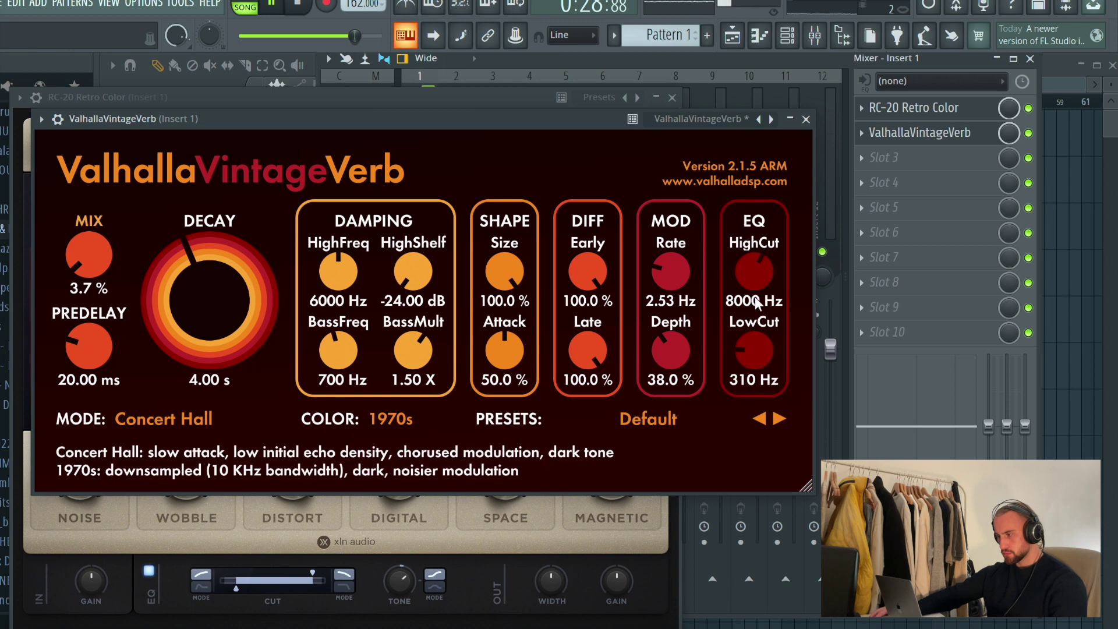
left_click(805, 120)
left_click(669, 97)
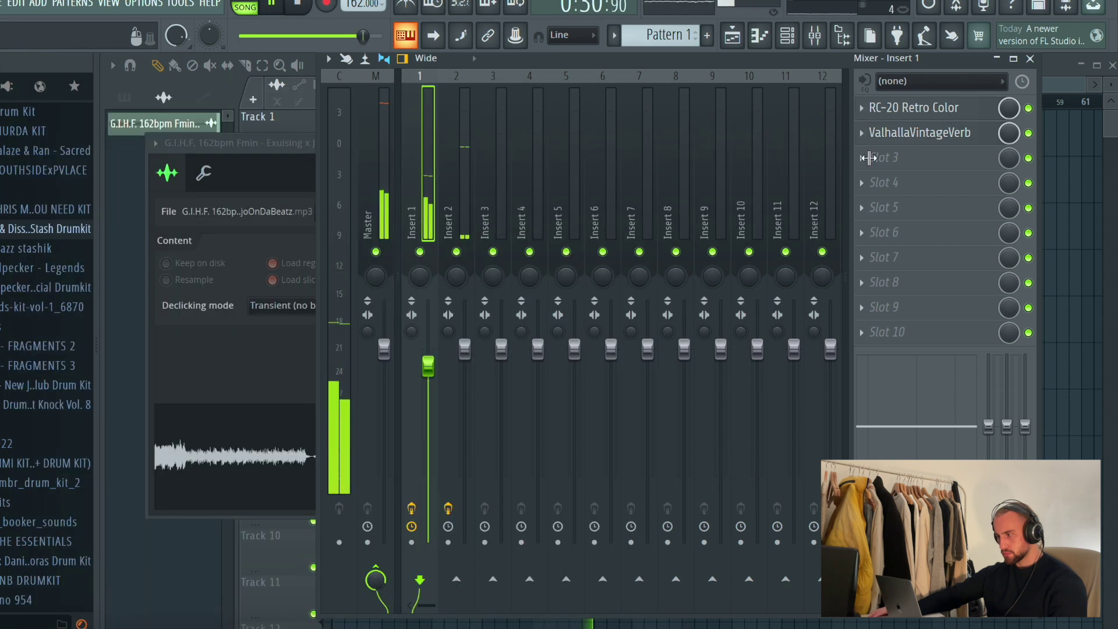
Add HalfTime in slot 3 of Insert 1 with a 1/2 loop and 1.5x mode, and play the result.
left_click(919, 158)
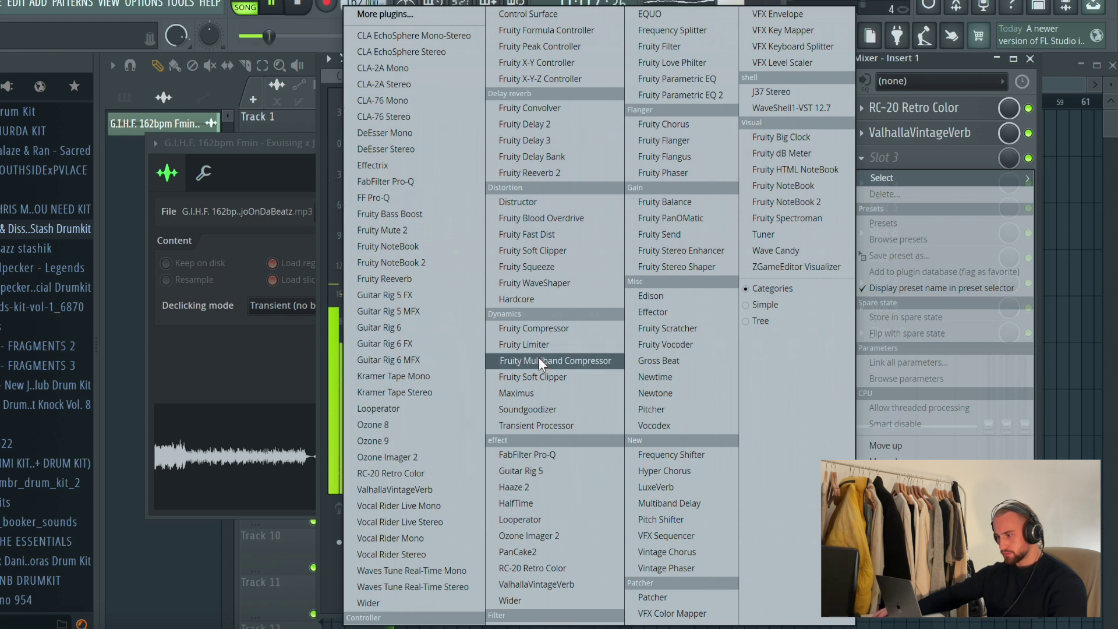
left_click(554, 502)
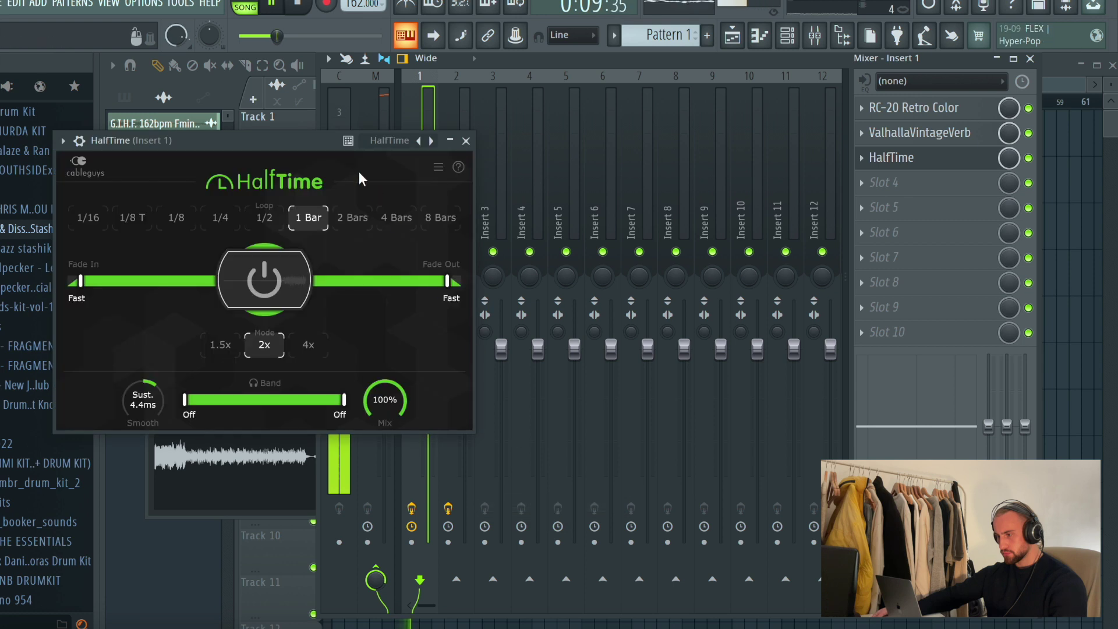
left_click(271, 216)
key("space")
left_click(315, 343)
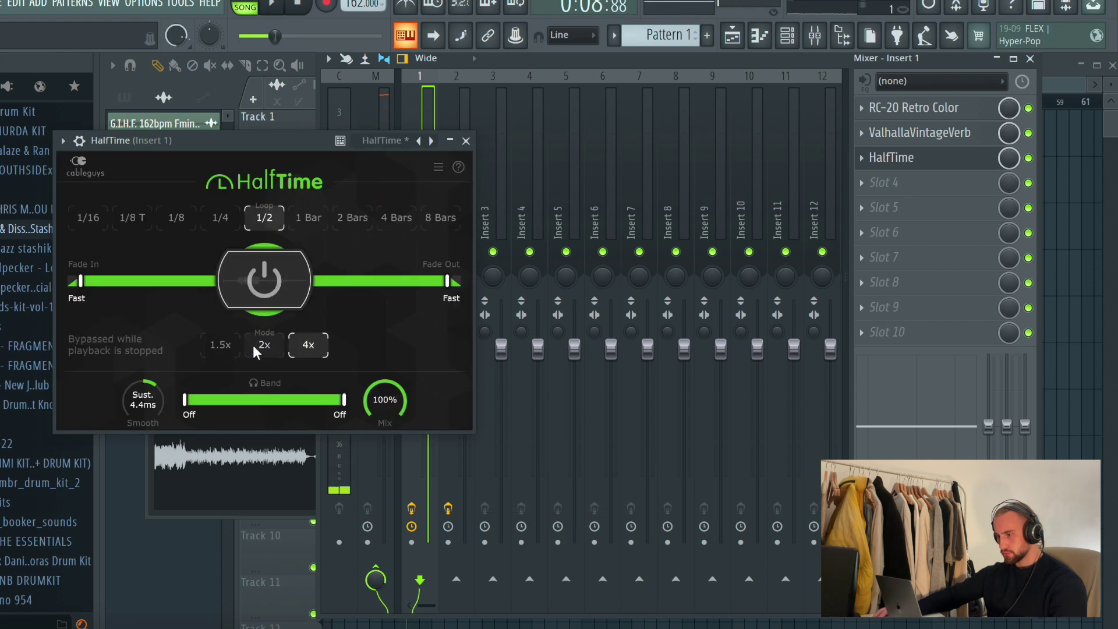
left_click(221, 344)
key("space")
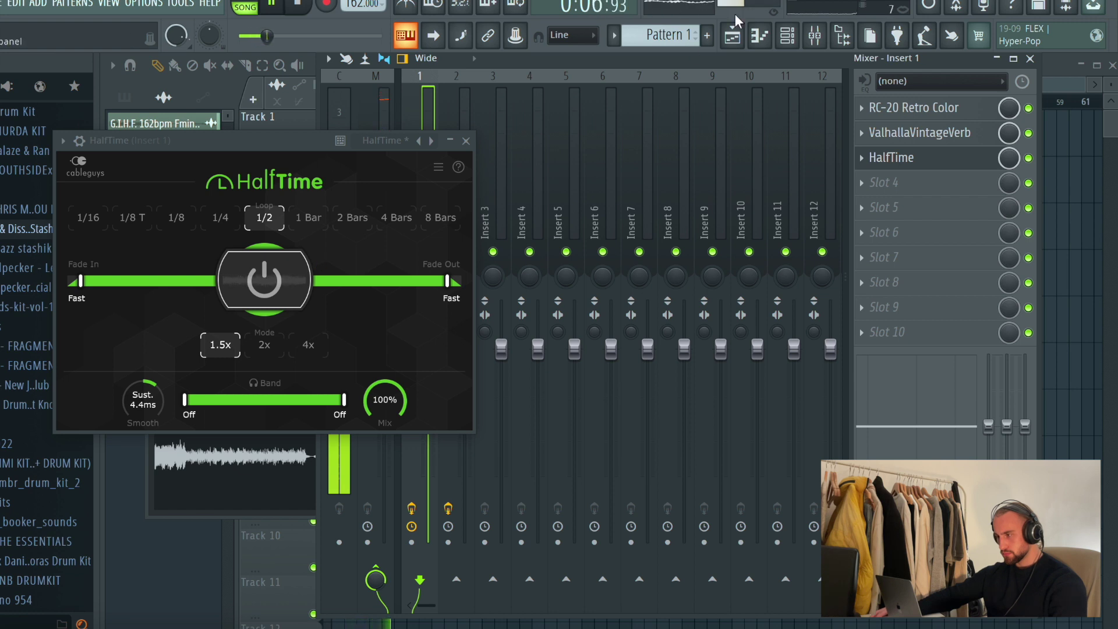
left_click(733, 36)
left_click(792, 36)
left_click(466, 141)
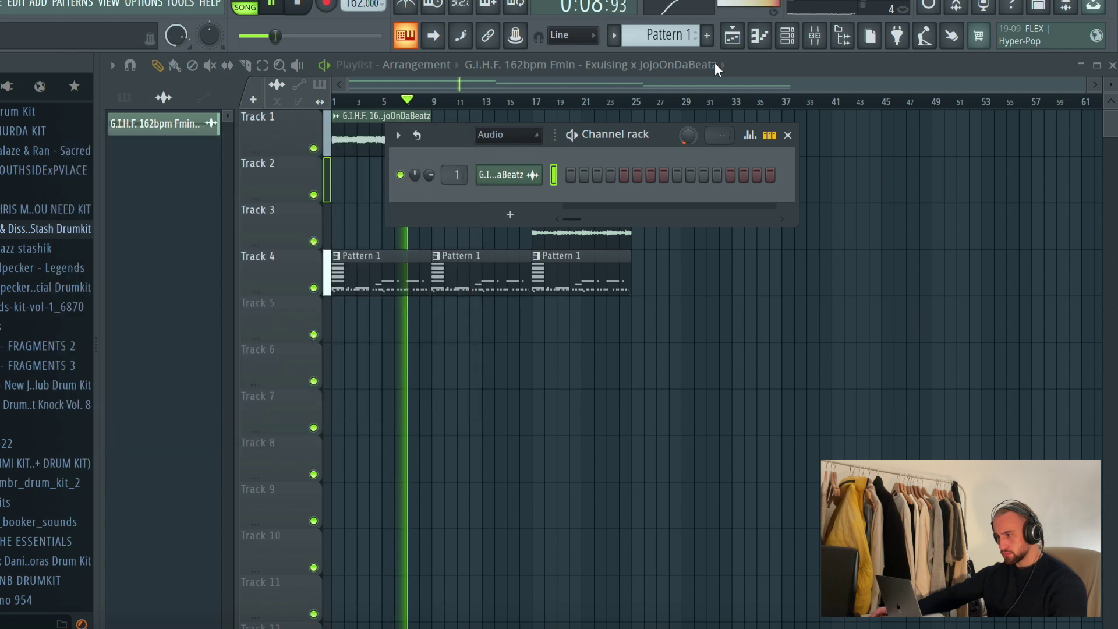
Load the drum kit's Master mixer preset, with Fruity parametric EQ and Fruity soft clipper, onto the Master track.
scroll(663, 37, "down", 3)
scroll(663, 37, "up", 3)
left_click(816, 36)
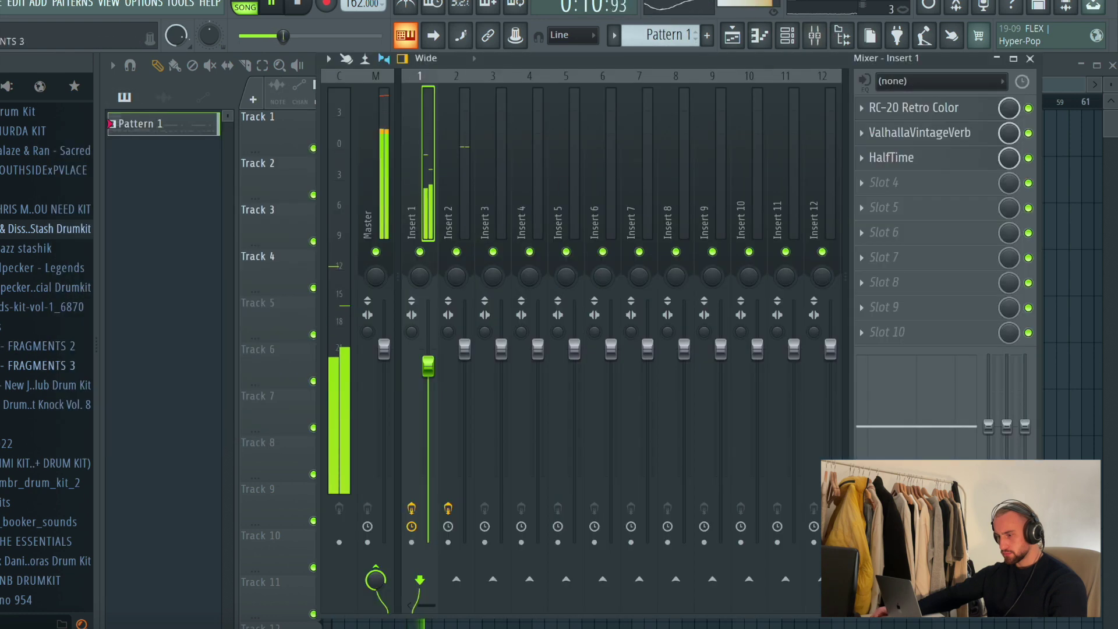
scroll(12, 416, "down", 4)
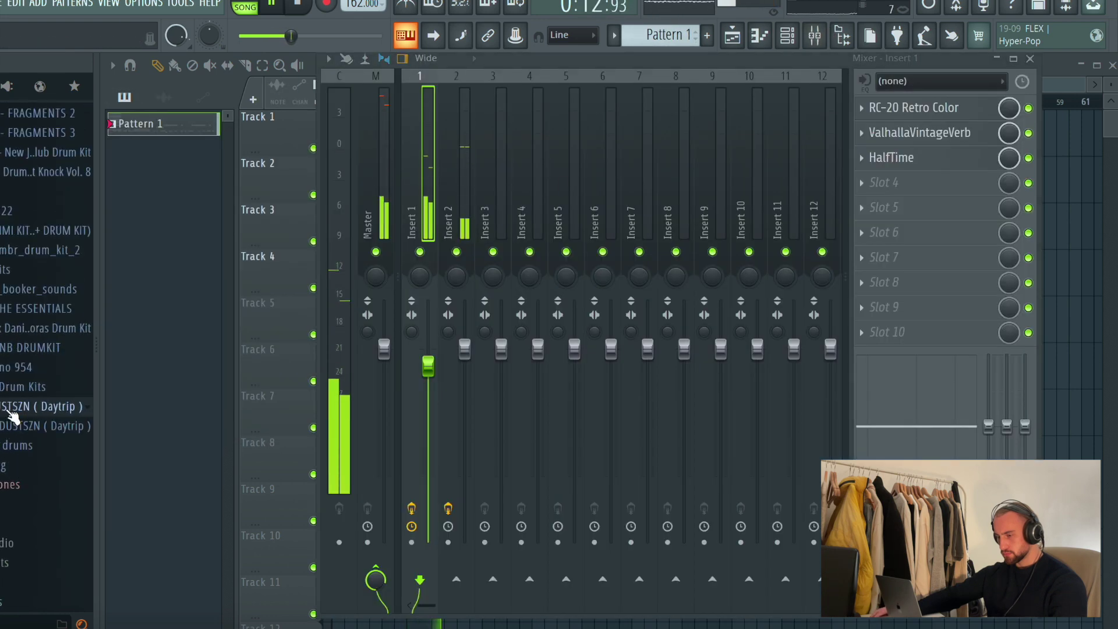
left_click(21, 327)
left_click_drag(350, 149, 376, 152)
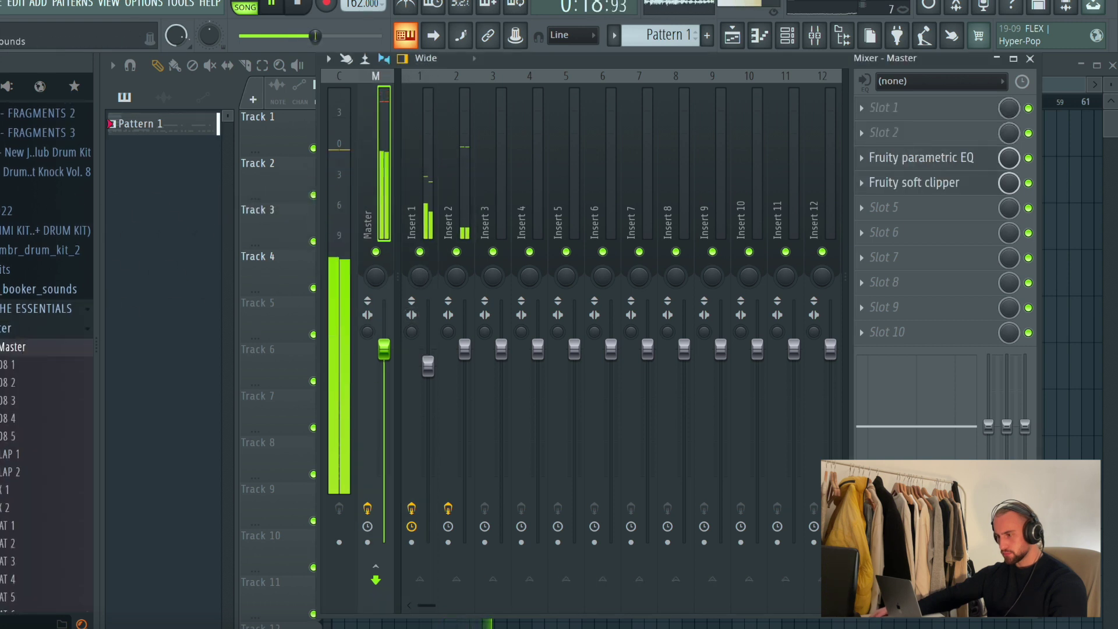
left_click(52, 309)
scroll(51, 247, "up", 4)
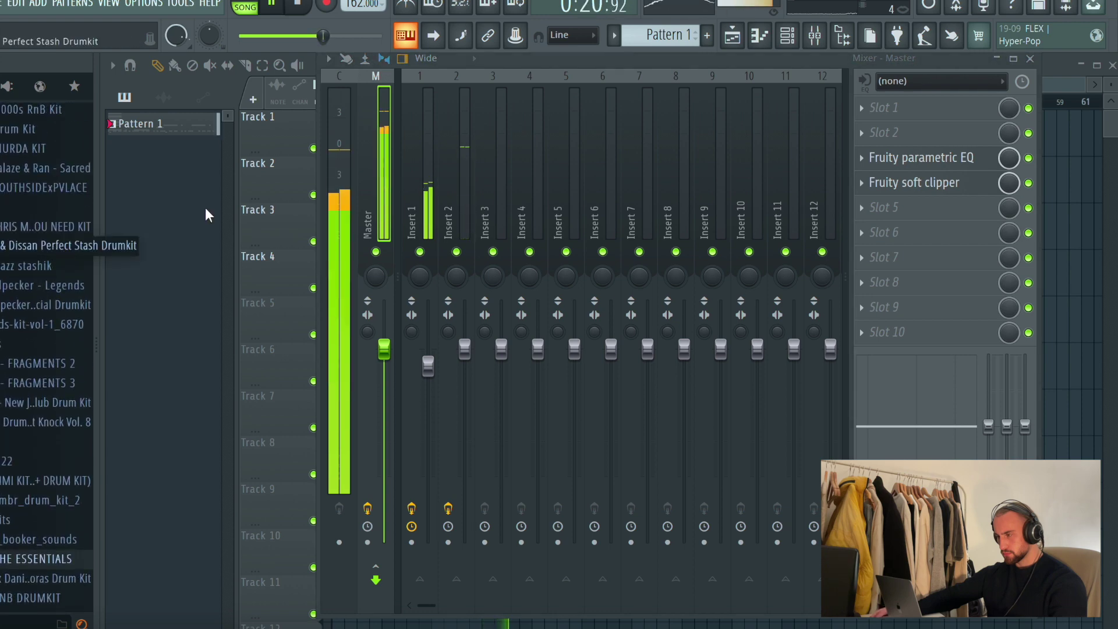
left_click(733, 36)
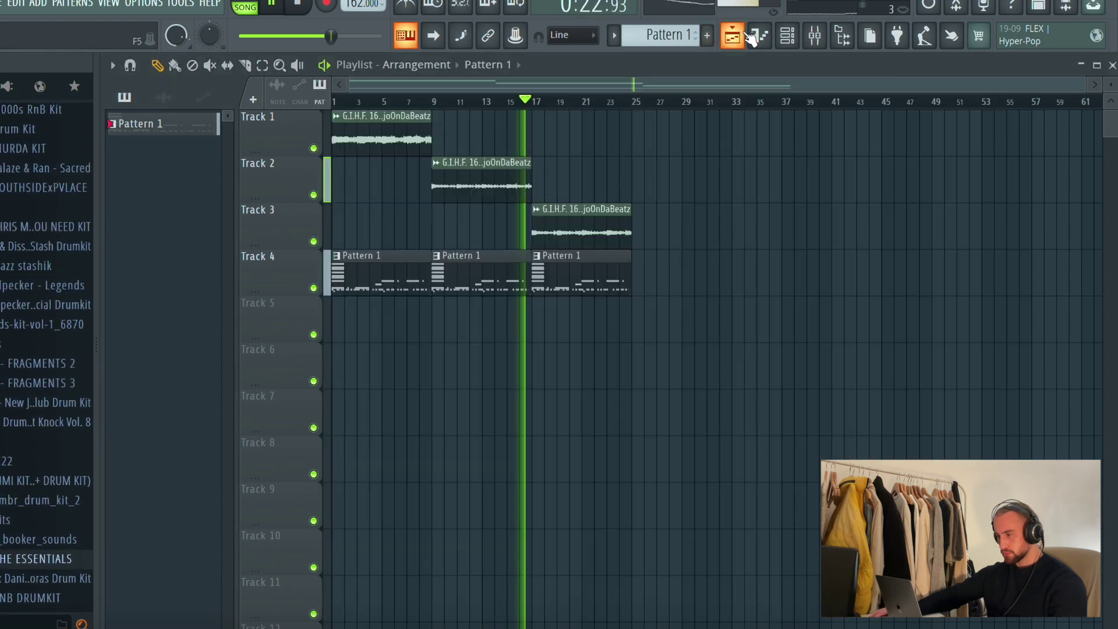
left_click(787, 36)
scroll(679, 33, "up", 3)
scroll(679, 32, "down", 3)
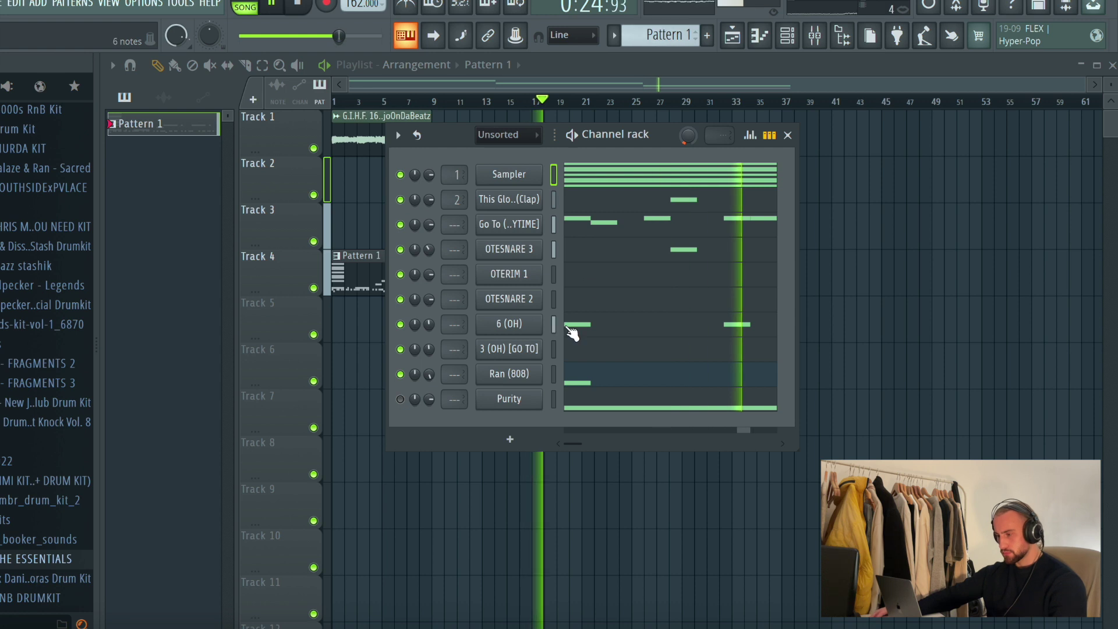
left_click(788, 135)
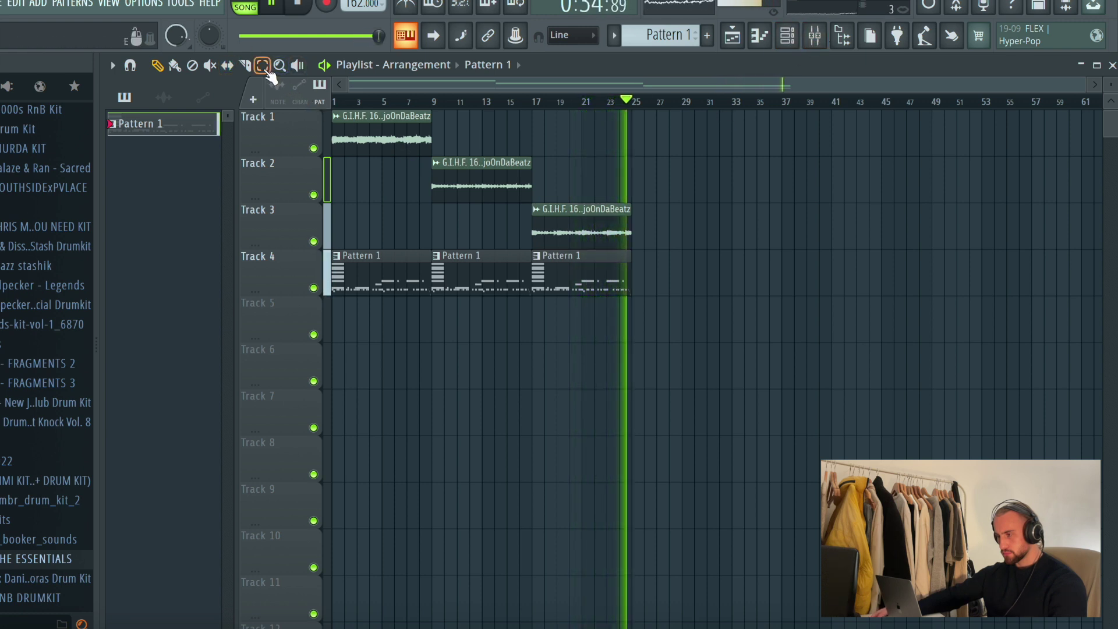
Delete the first Pattern 1 clip from Track 4 and restart playback.
key("ctrl+a")
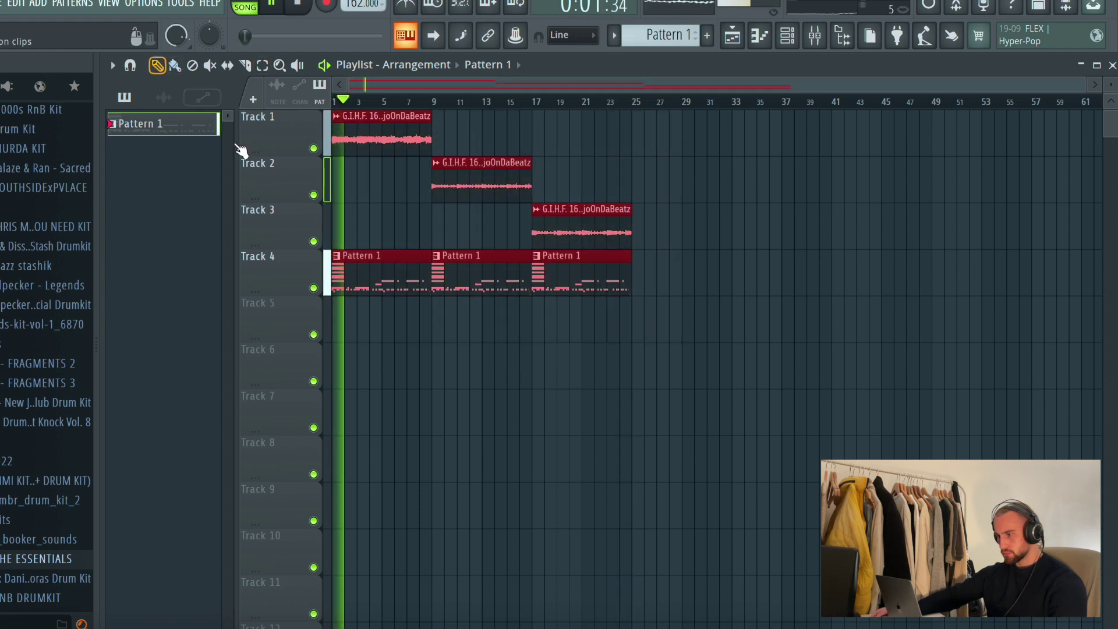
right_click(349, 276)
key("space")
key("space")
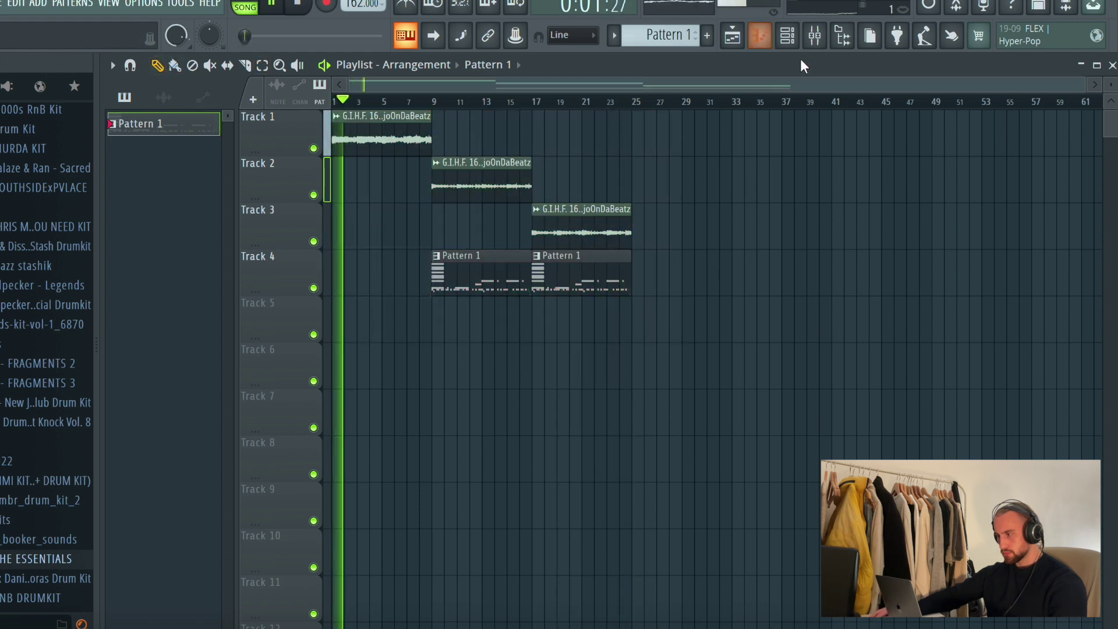
left_click(816, 39)
left_click(420, 131)
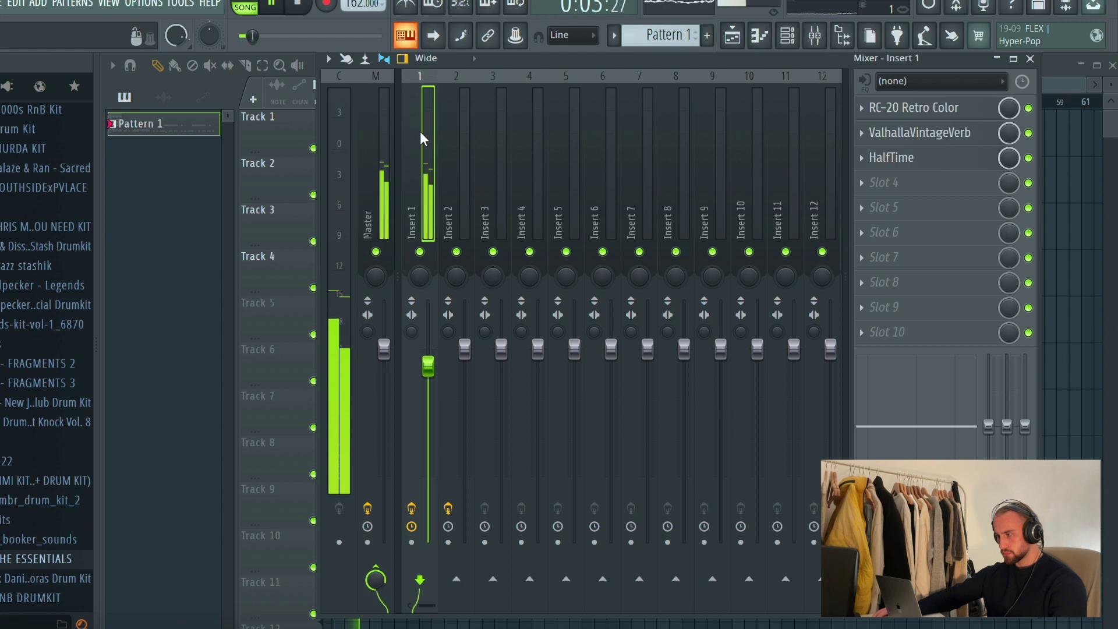
left_click(375, 113)
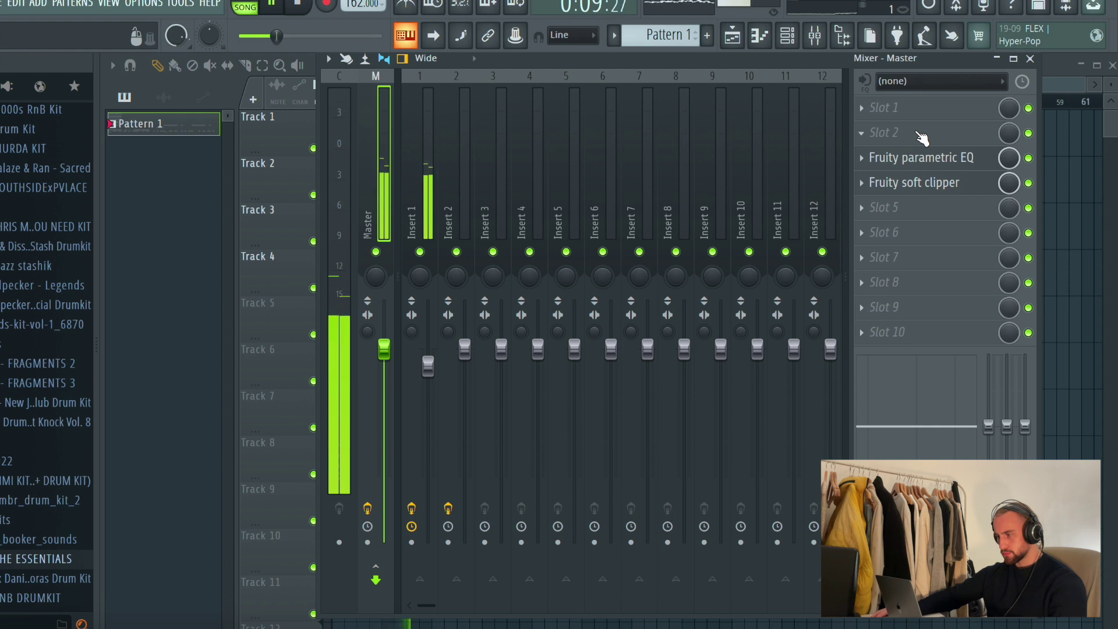
left_click(814, 36)
Route the channels from This Global (Clap) through Ran (808) to consecutive mixer tracks starting at Insert 2.
left_click(801, 37)
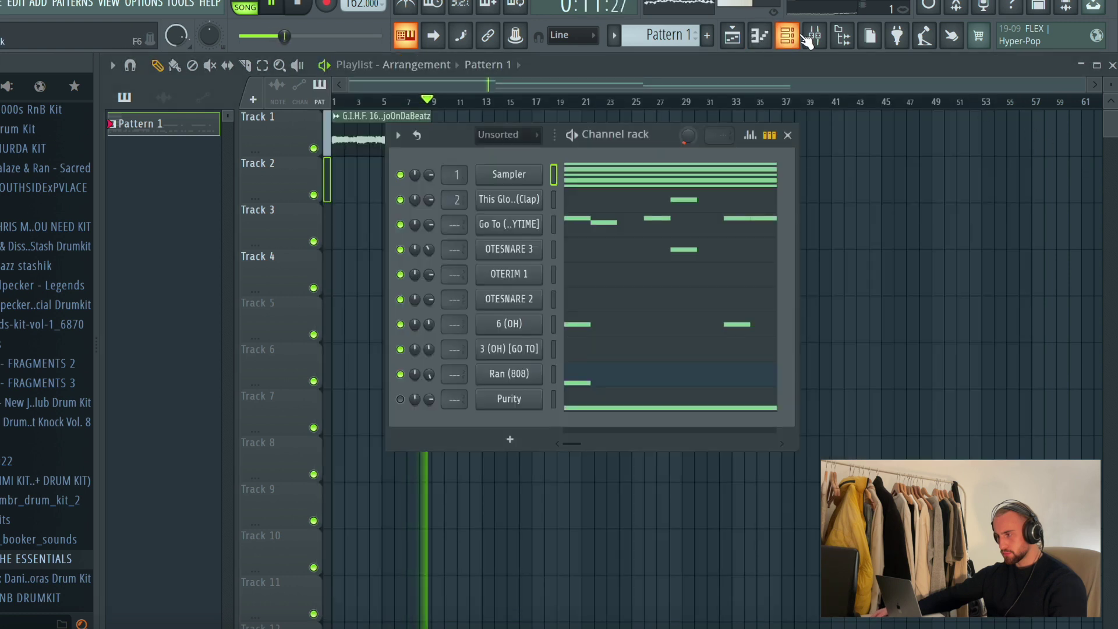
left_click_drag(557, 194, 554, 379)
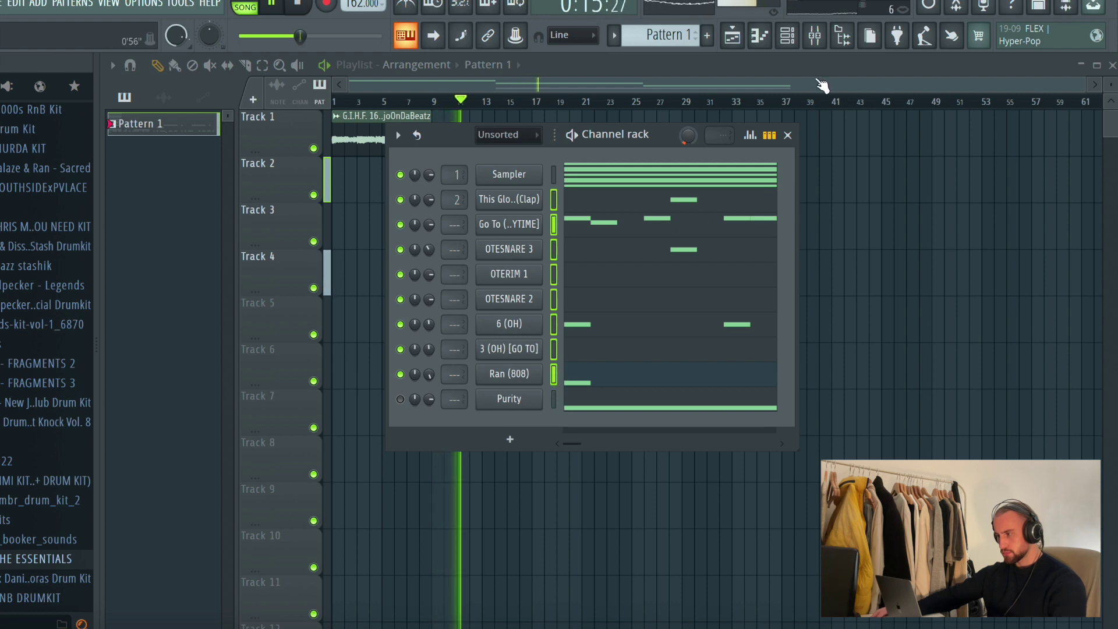
left_click(814, 36)
left_click(452, 193)
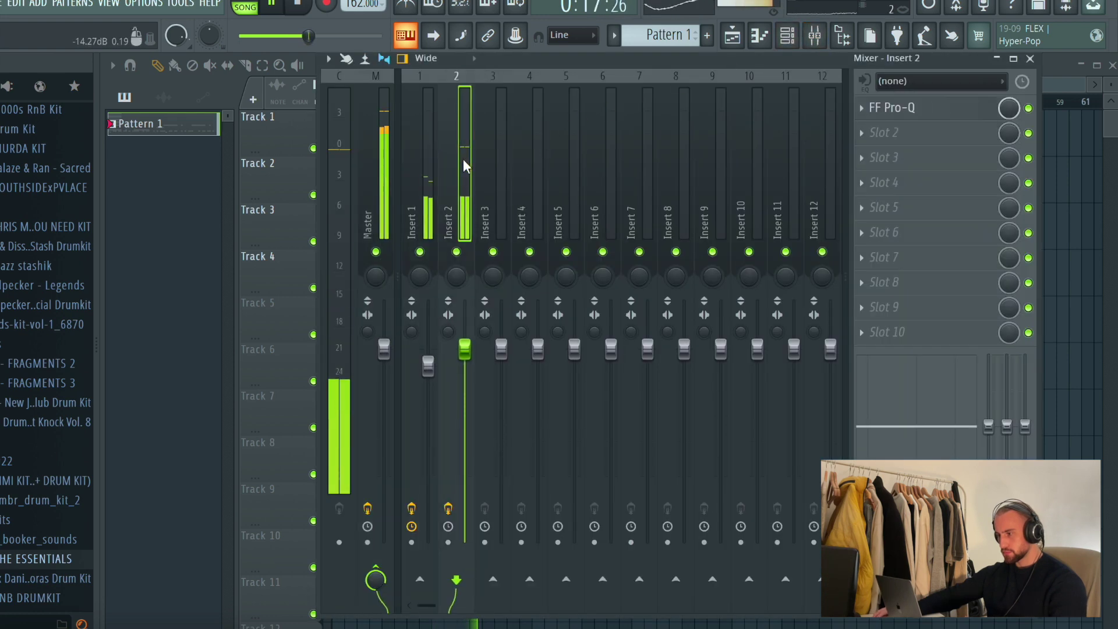
right_click(463, 159)
mouse_move(519, 262)
left_click(703, 275)
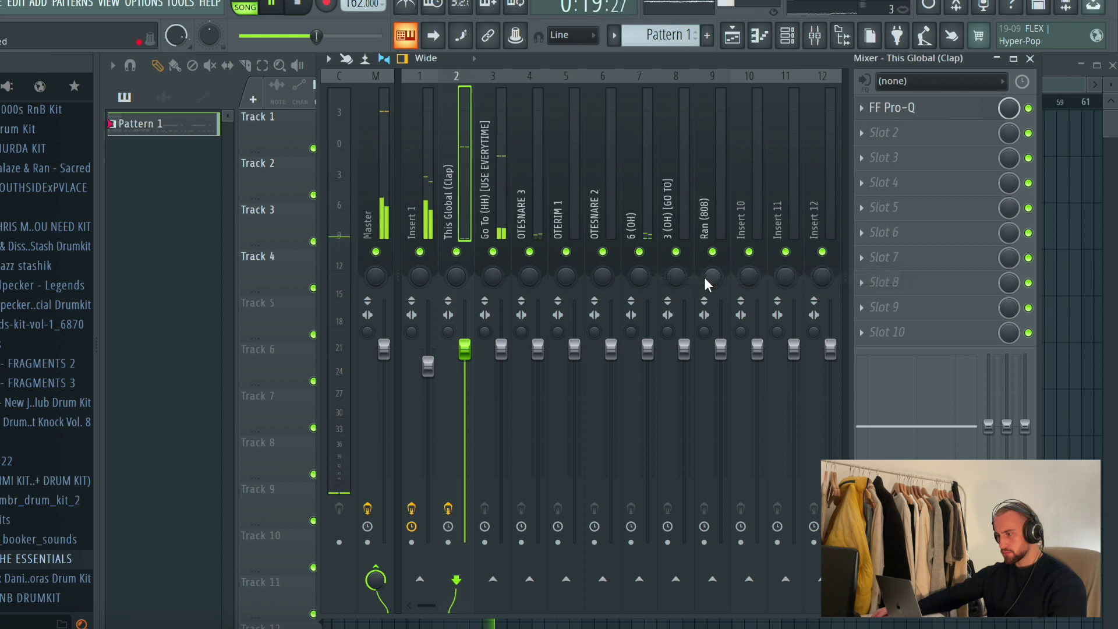
Lower the Ran (808) mixer track's fader slightly and adjust its stereo separation.
left_click(719, 175)
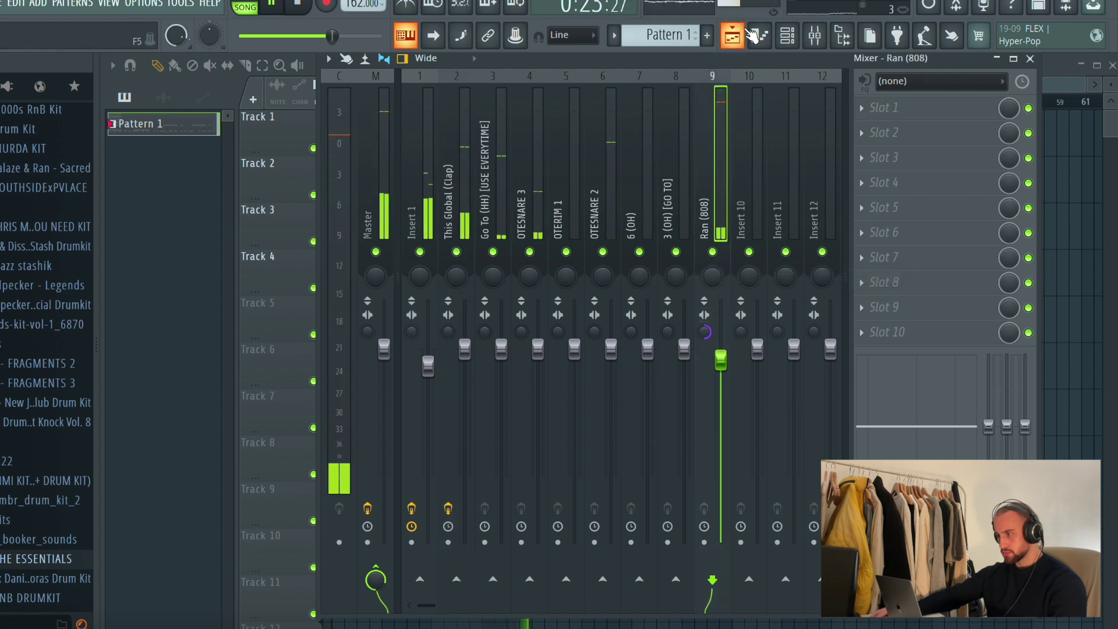
Check the Fruity parametric EQ on the Master mixer track and return to the playlist.
left_click(785, 39)
left_click(783, 40)
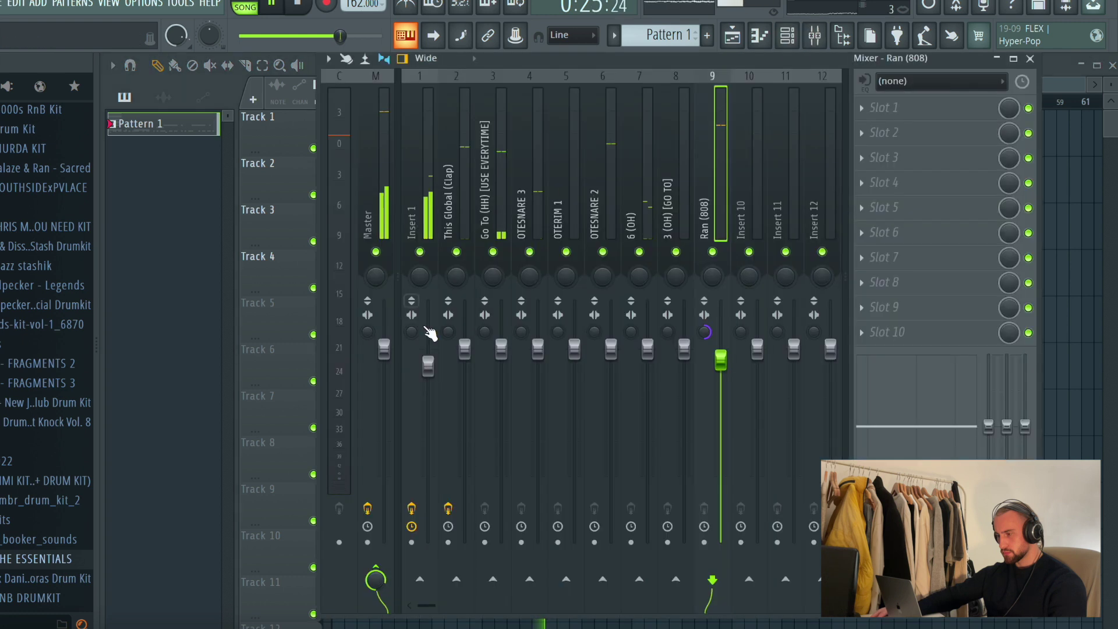
left_click(383, 144)
left_click(924, 160)
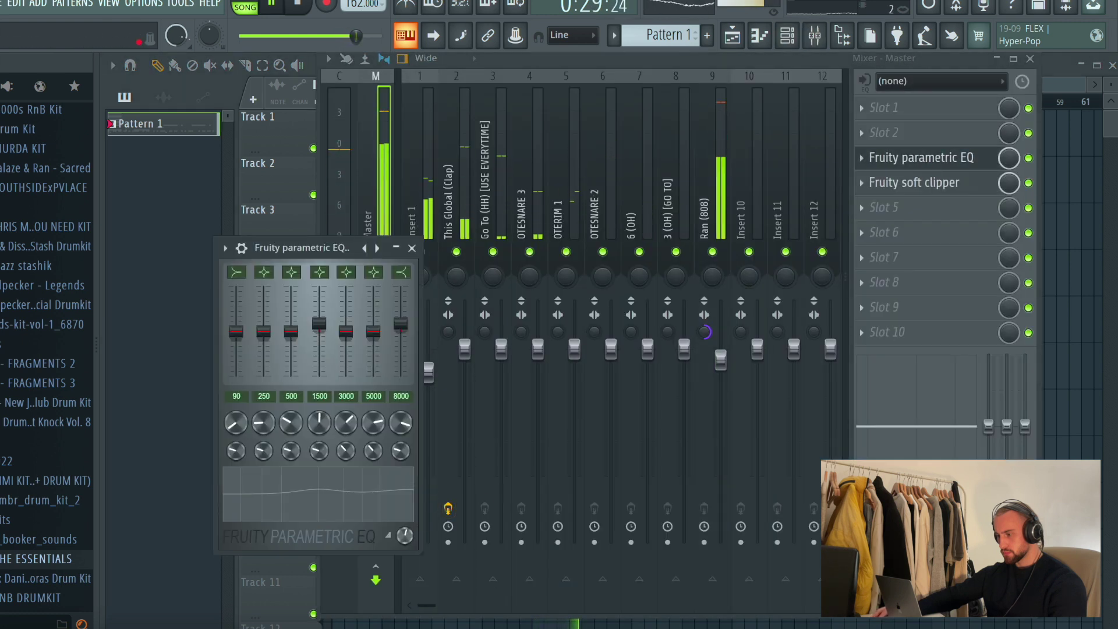
left_click(730, 33)
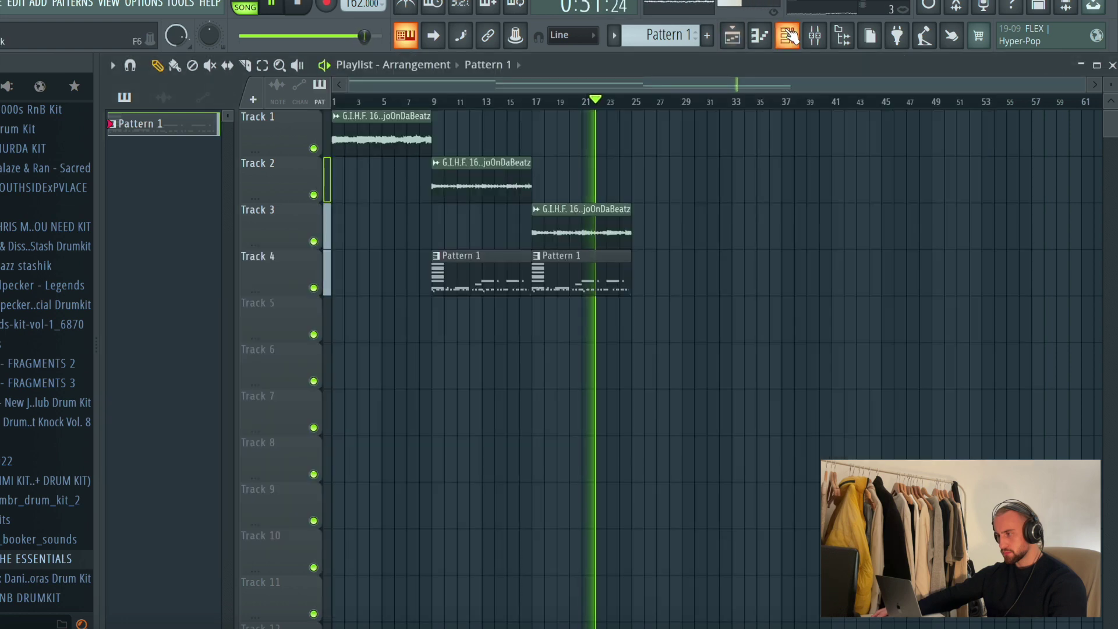
left_click(697, 35)
key("F6")
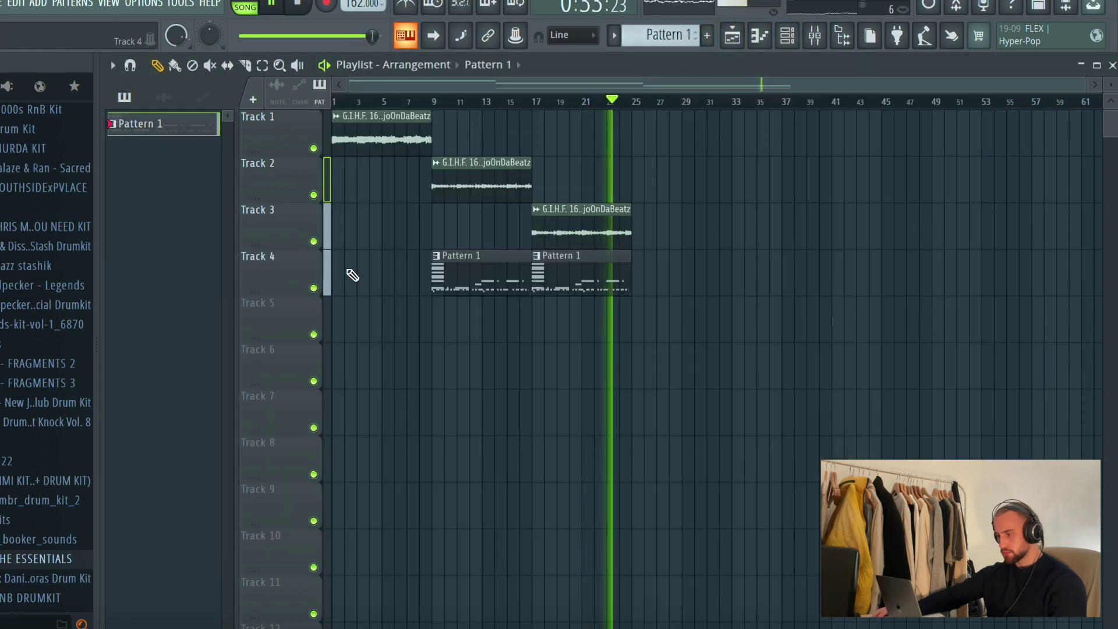
Duplicate the Track 2 to 4 clips spanning bars 9 to 25 twice, back to back, extending the arrangement to bar 57.
left_click_drag(662, 204, 428, 286, "ctrl")
key("space")
key("space")
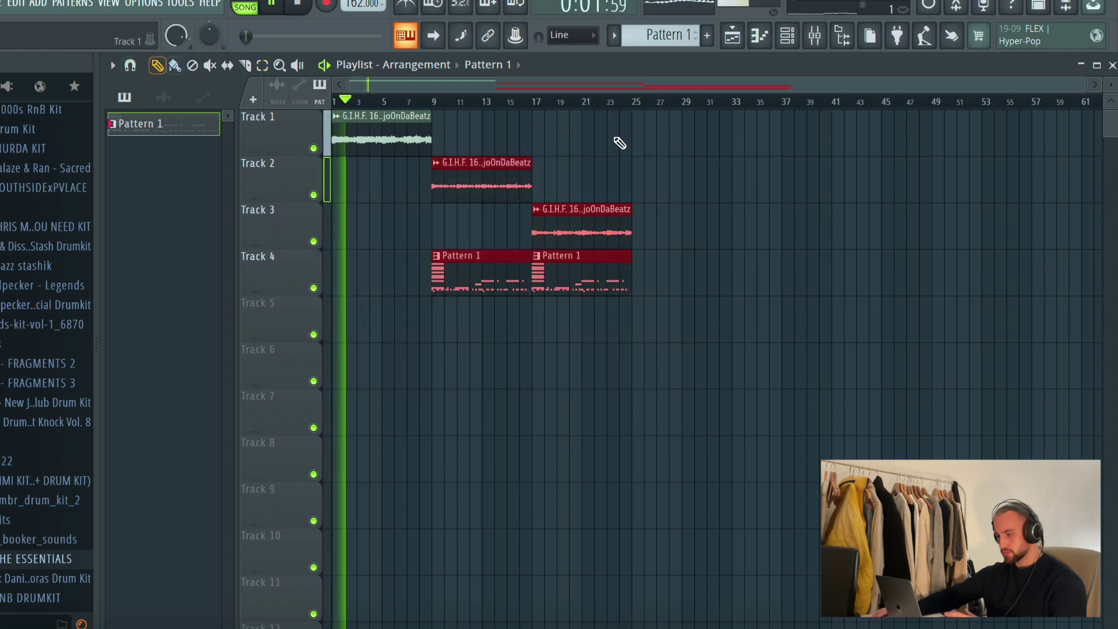
key("ctrl+b")
scroll(748, 105, "up", 5)
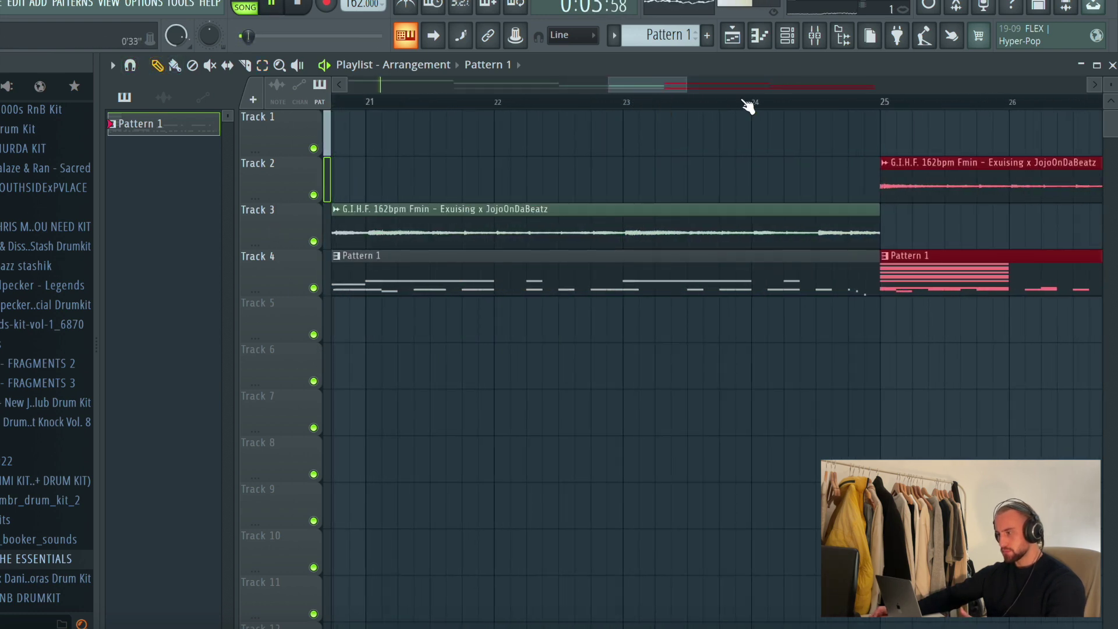
scroll(891, 106, "down", 5)
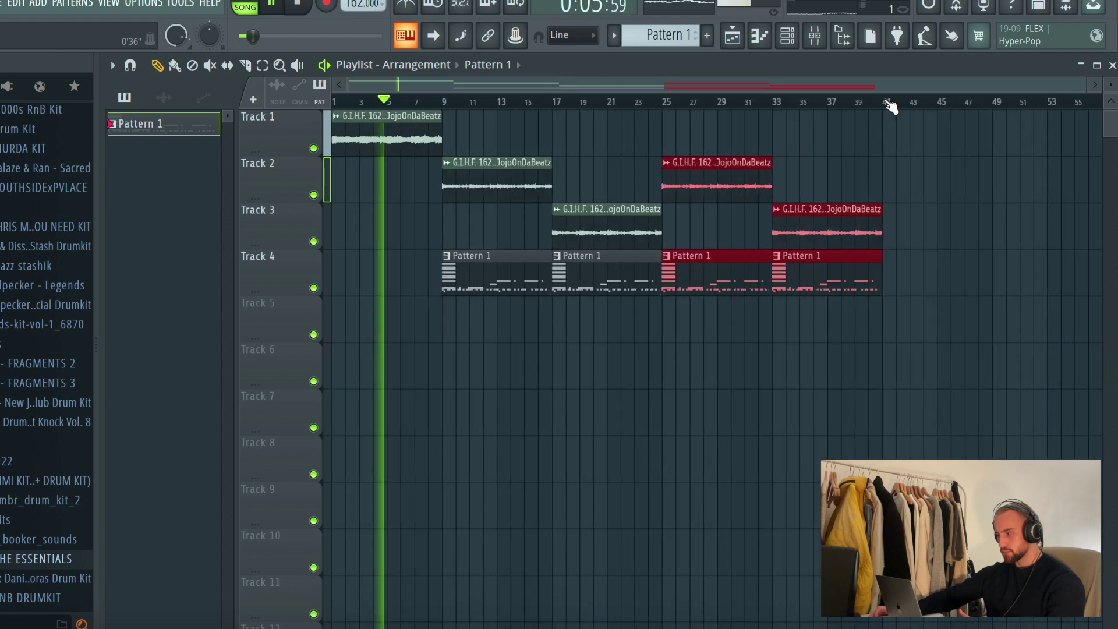
key("ctrl+b")
scroll(891, 105, "up", 5)
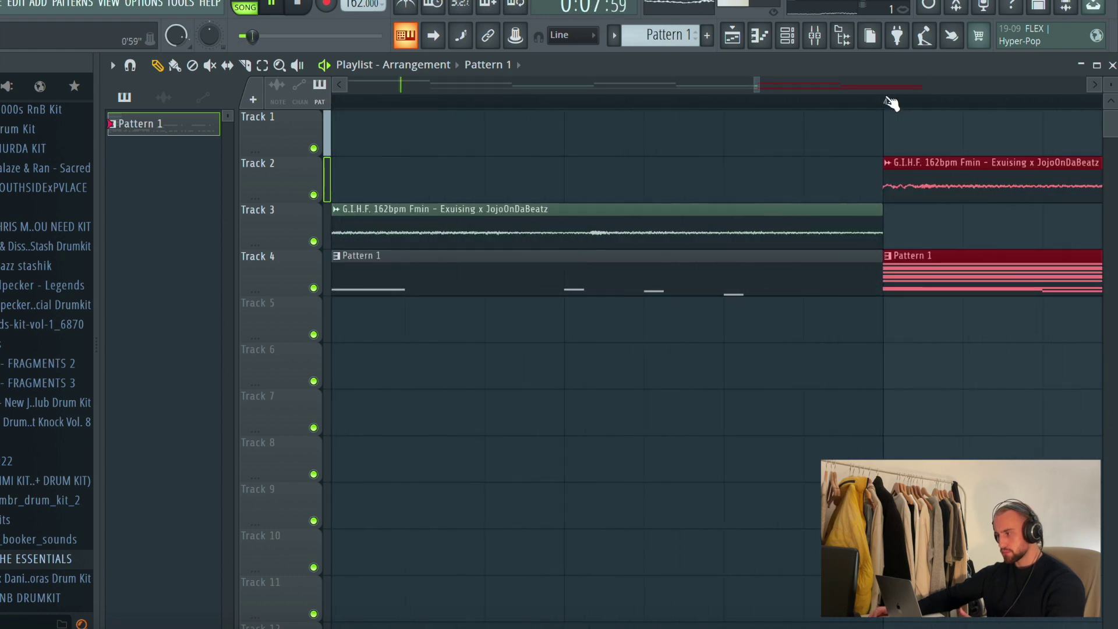
scroll(891, 104, "down", 5)
left_click(964, 241, "ctrl")
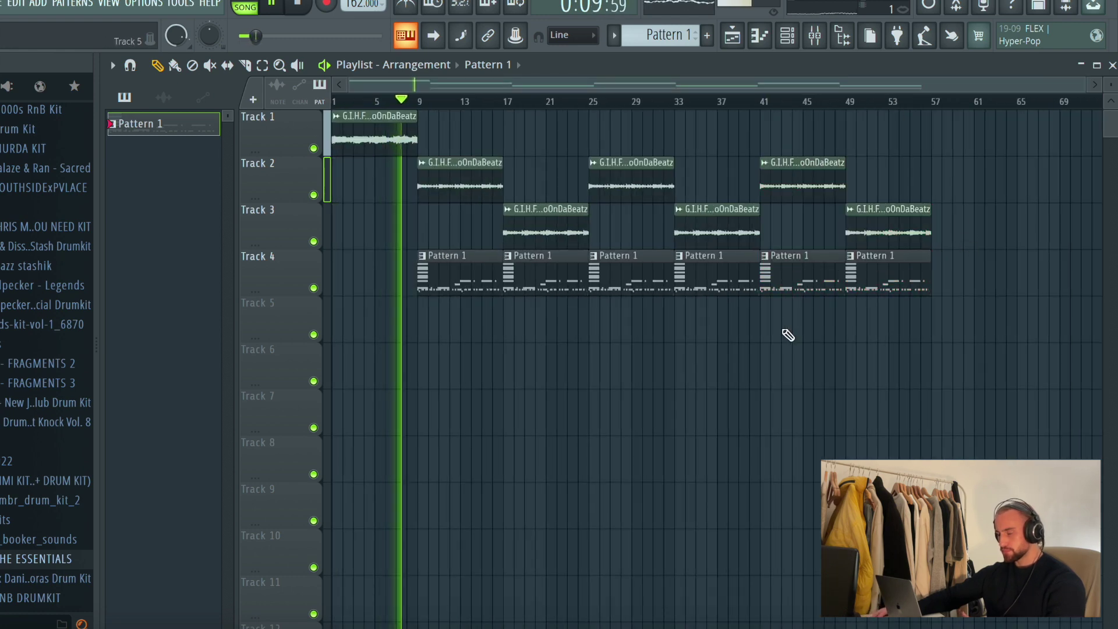
Cut the 6 (OH) channel's notes from Pattern 1 and paste them into the same channel in Pattern 2.
left_click(815, 36)
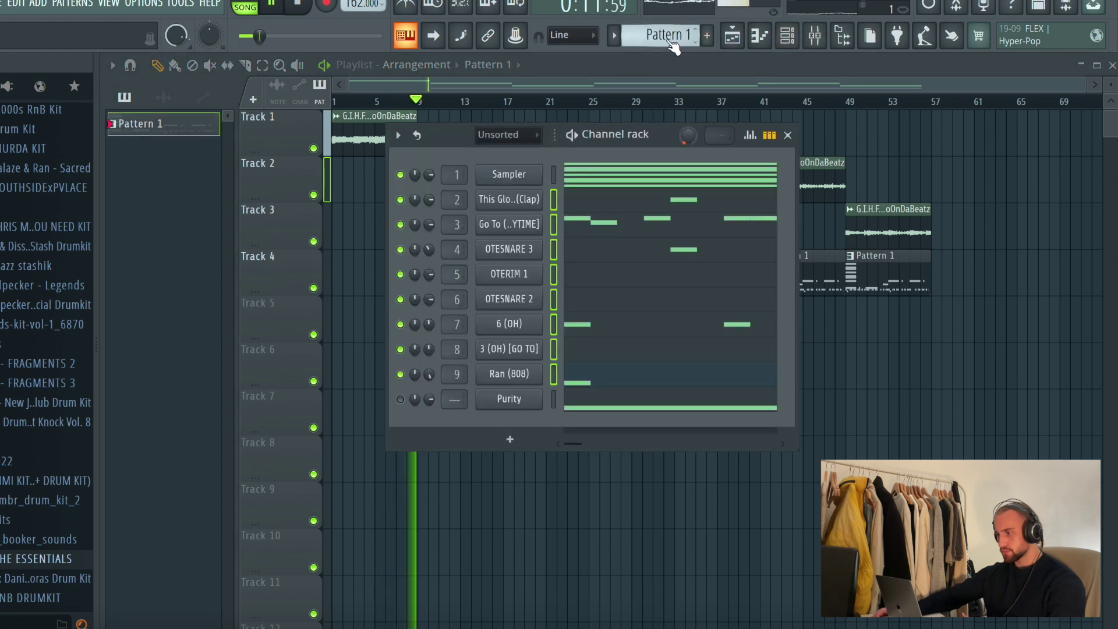
right_click(512, 323)
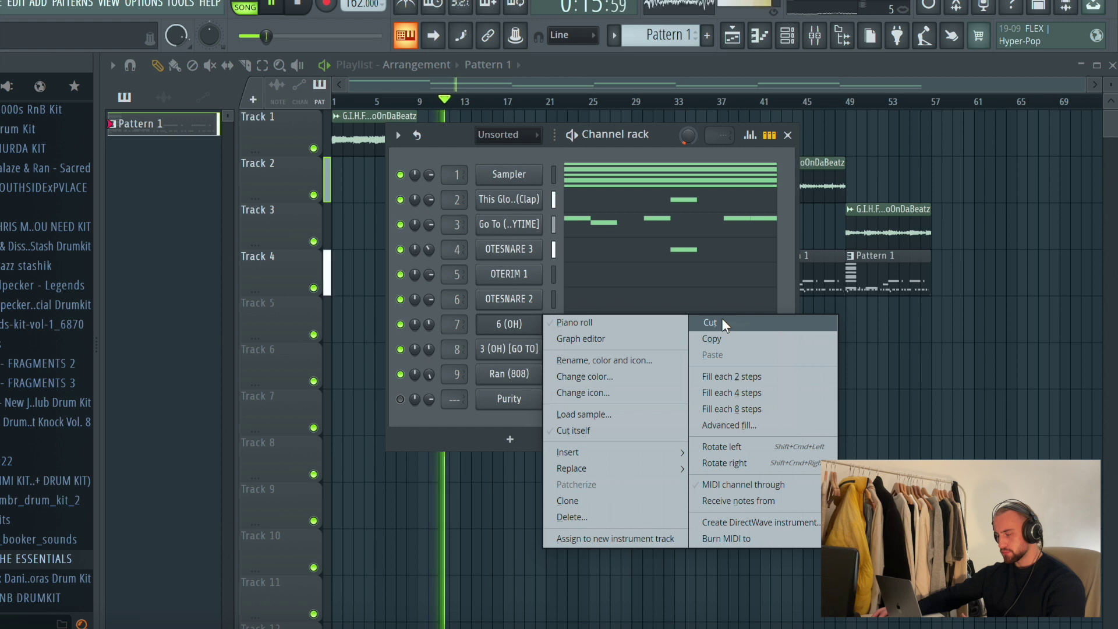
left_click(481, 422)
right_click(534, 322)
left_click(694, 318)
key("space")
scroll(648, 33, "up", 1)
right_click(516, 329)
left_click(738, 354)
Place Pattern 2 clips on Track 5 of the playlist at bars 9, 25, 41 and 49.
key("F6")
key("space")
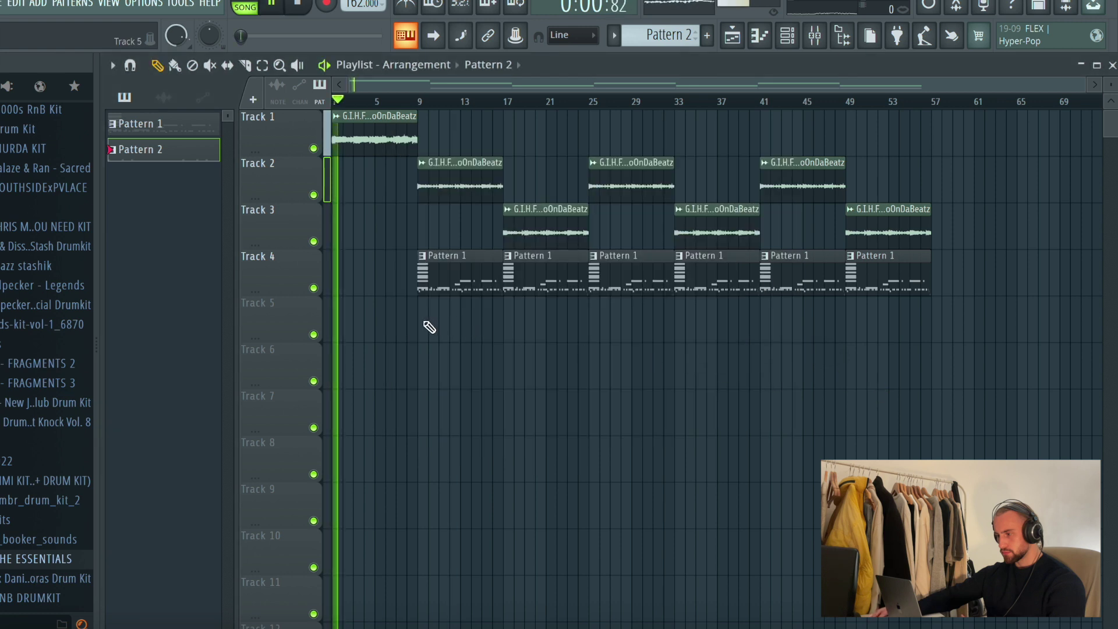
left_click(431, 327)
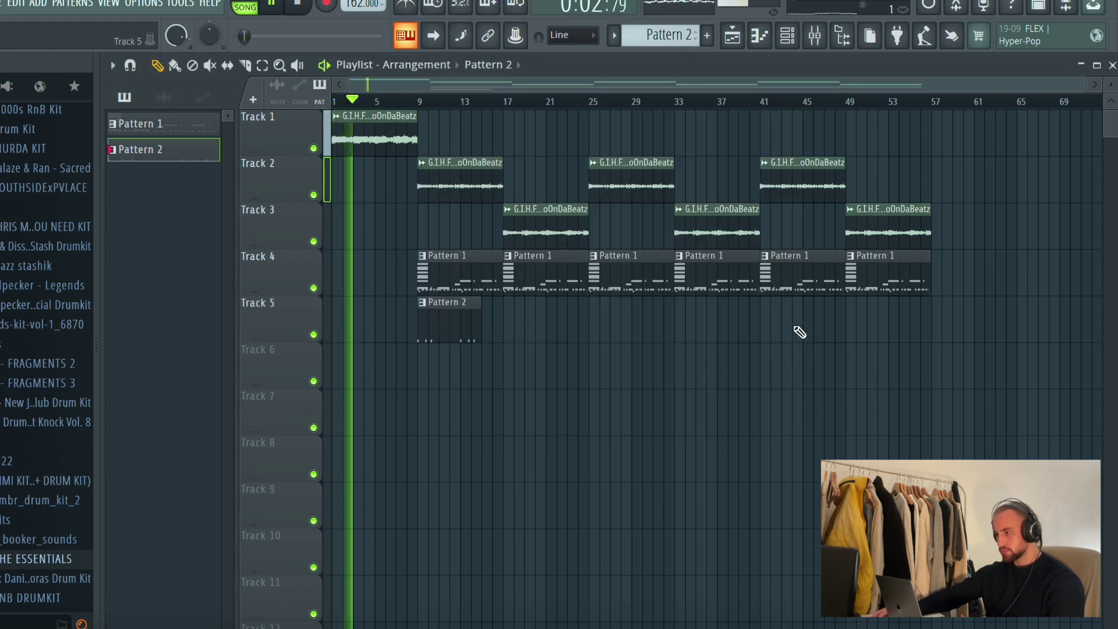
left_click(767, 327)
left_click(854, 331)
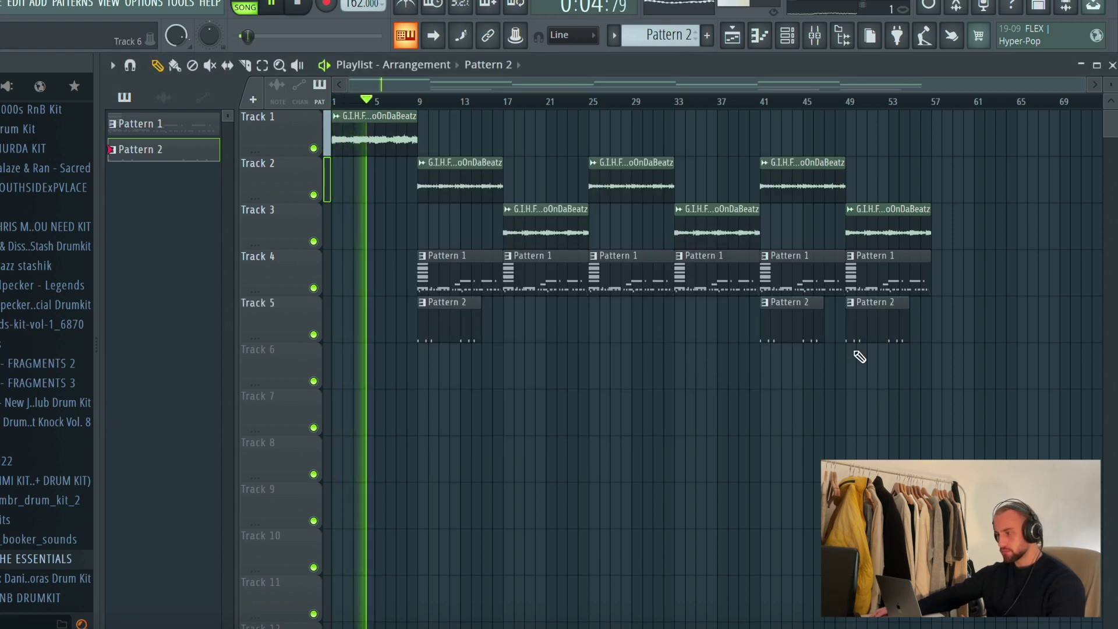
left_click(593, 330)
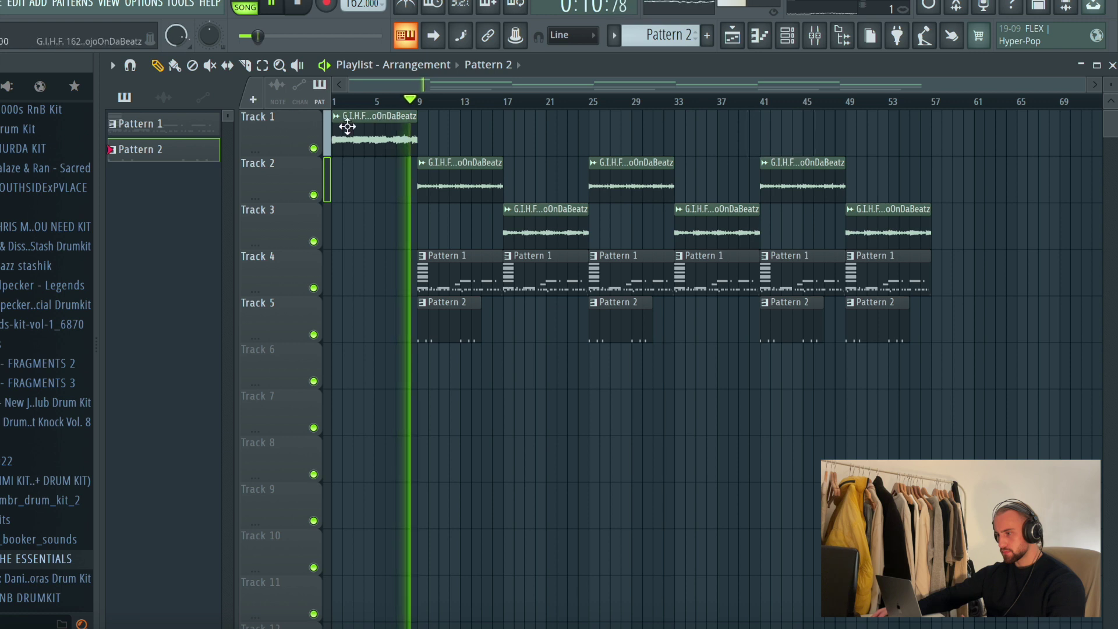
Place copies of the Track 1 audio clip at bars 41 and 49, and delete the Track 2 and Track 3 audio clips beneath them.
left_click(344, 121)
left_click(761, 141)
left_click(871, 138)
left_click_drag(871, 139, 849, 139)
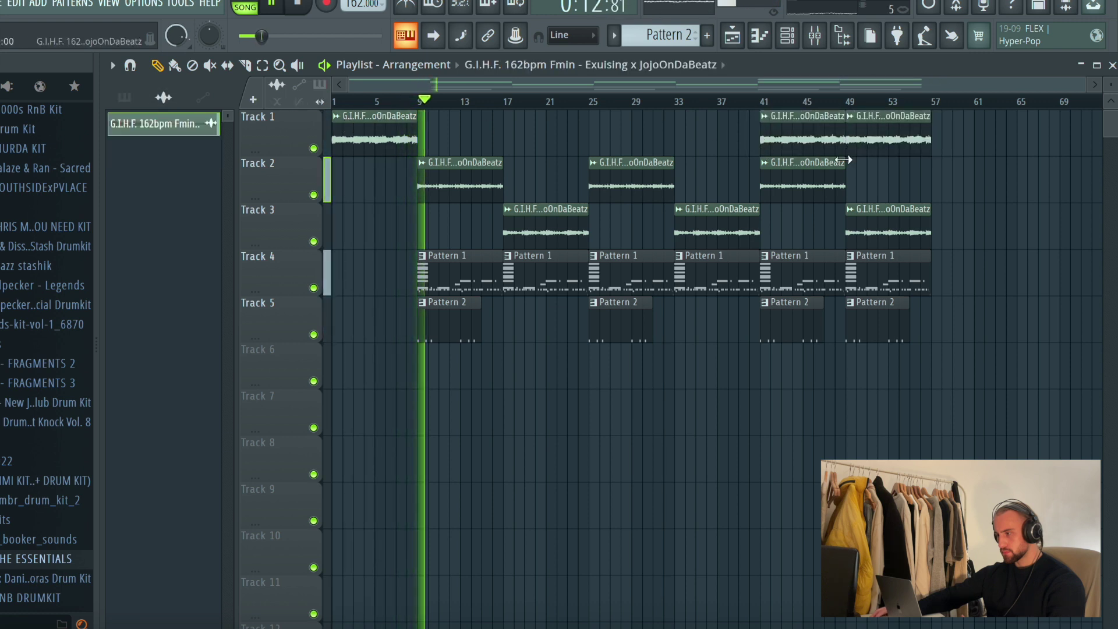
right_click(821, 181)
right_click(879, 227)
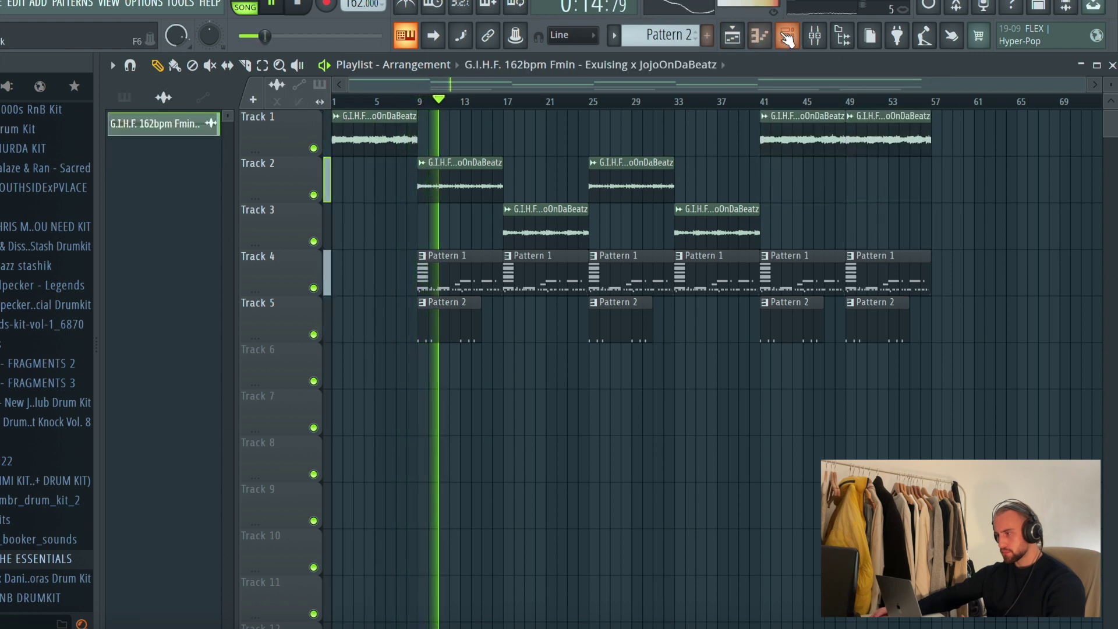
Cut the Ran (808) channel's notes from Pattern 1 and paste them into the same channel in Pattern 3.
left_click(787, 36)
left_click(696, 36)
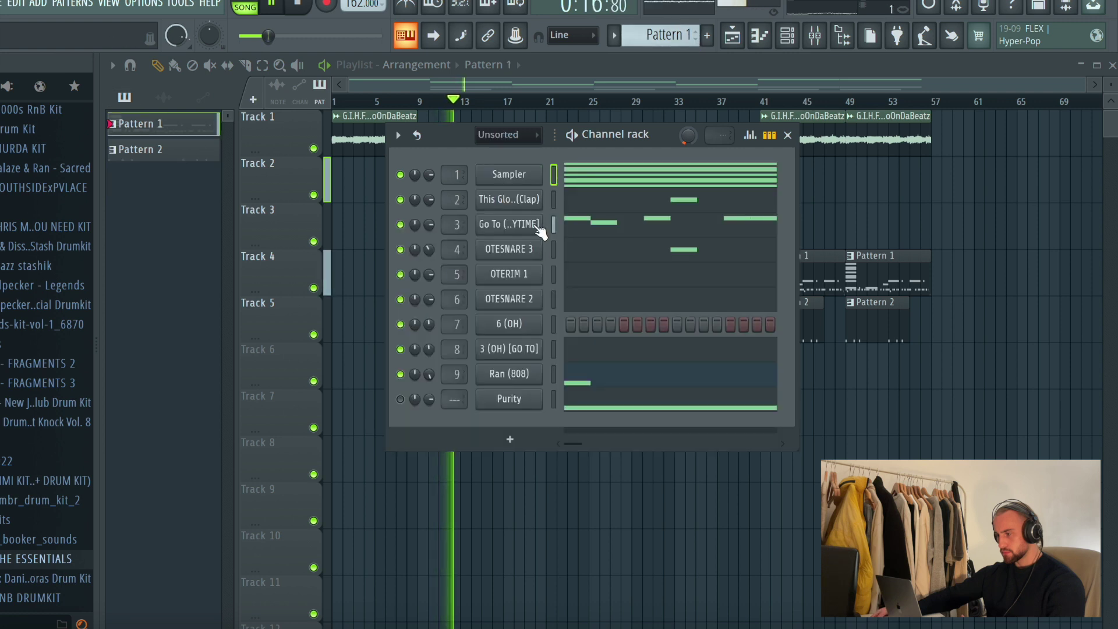
right_click(521, 374)
mouse_move(582, 370)
left_click(709, 371)
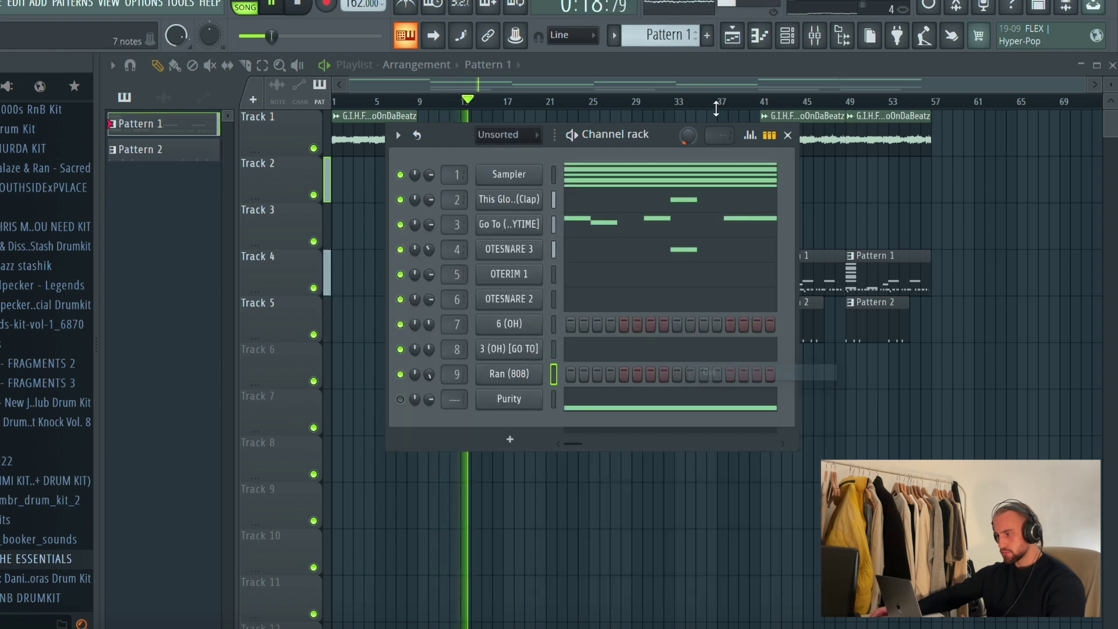
scroll(662, 27, "up", 2)
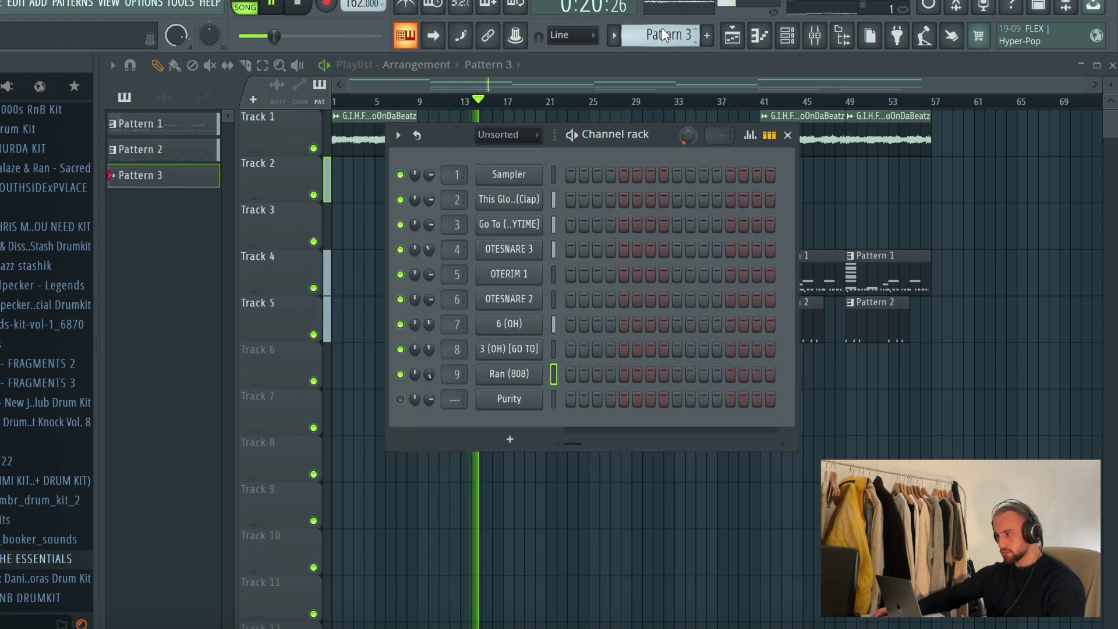
right_click(542, 372)
left_click(728, 402)
Place Pattern 3 clips on Track 6 of the playlist at bars 9, 17, 25 and 33.
key("F6")
left_click_drag(396, 387, 406, 392)
key("space")
key("space")
left_click(504, 385)
left_click(590, 386)
left_click(685, 384)
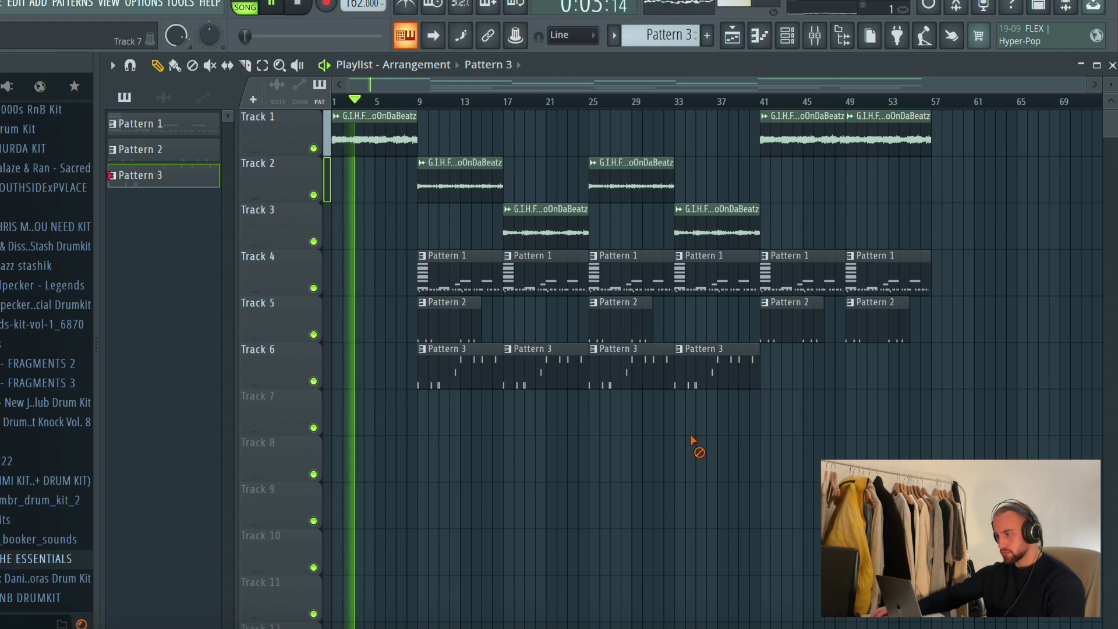
Clone the Go To (HH) hi-hat channel in the channel rack with Pattern 1 selected.
left_click(787, 36)
scroll(664, 38, "up", 2)
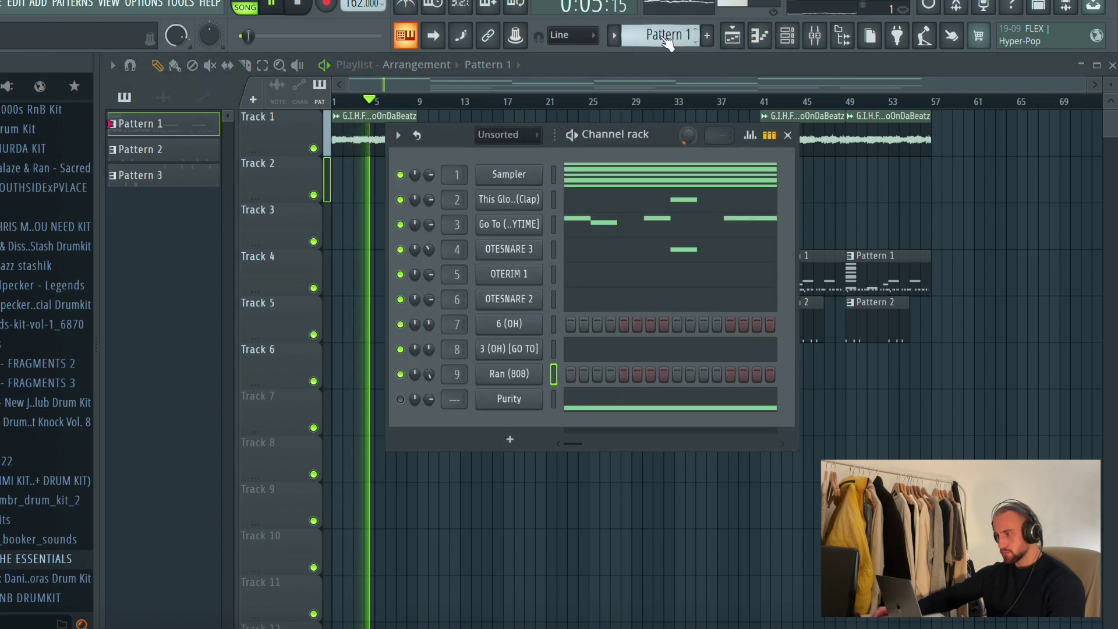
right_click(528, 226)
left_click(578, 400)
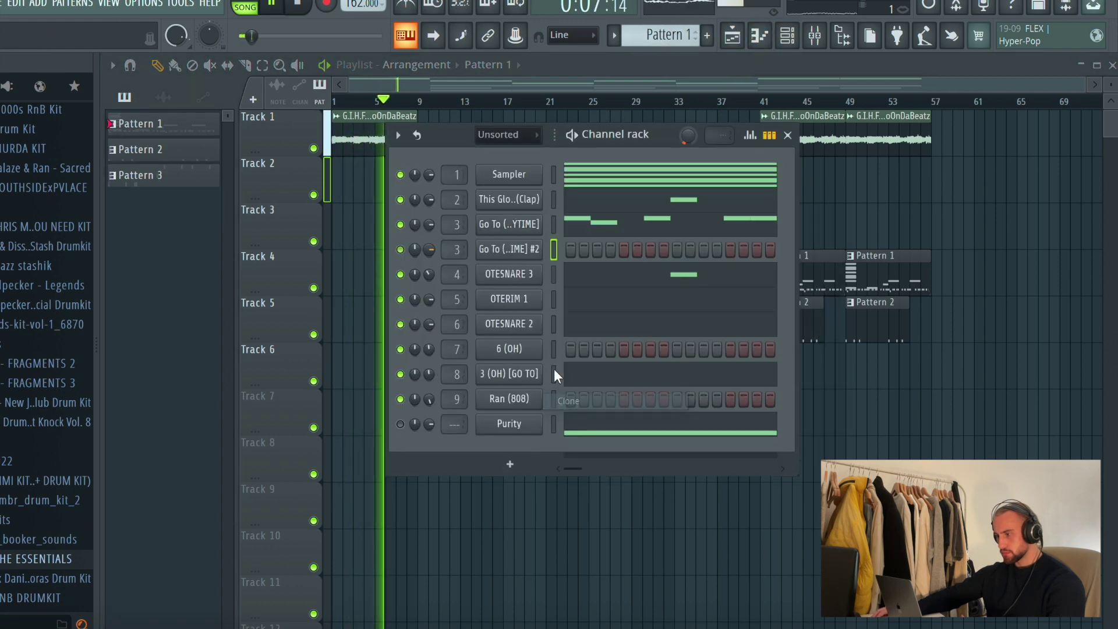
Fill the cloned hi-hat channel every 2 steps and lower its channel volume.
right_click(521, 250)
left_click(705, 301)
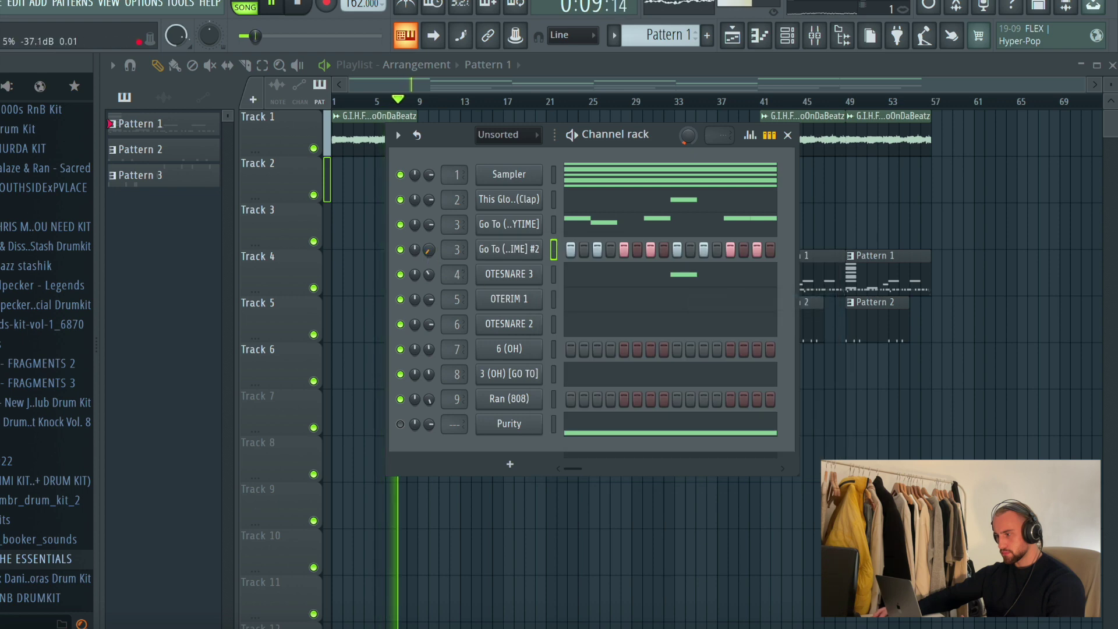
left_click(507, 249)
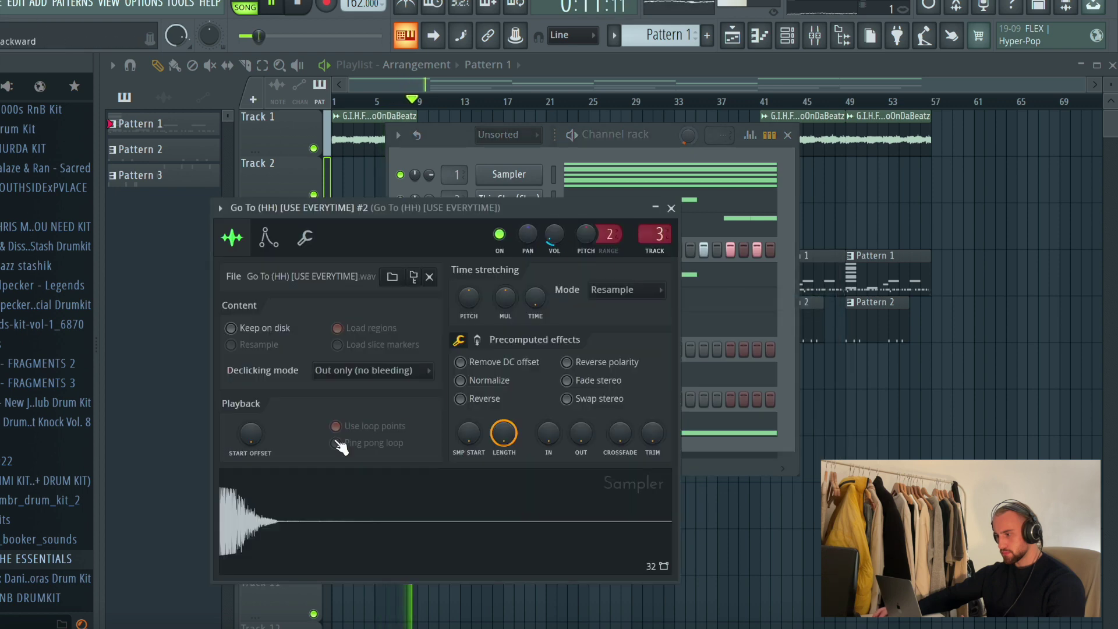
left_click(671, 208)
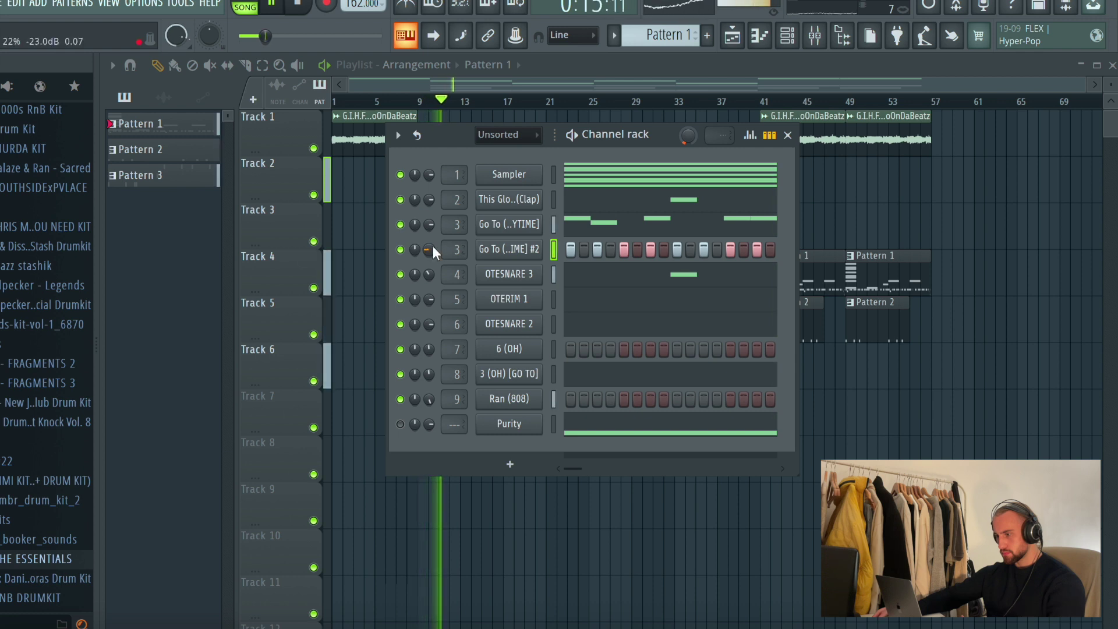
Duplicate all clips from bars 9 to 57 directly after bar 57, and add the Track 1 audio clip at bar 105.
key("F6")
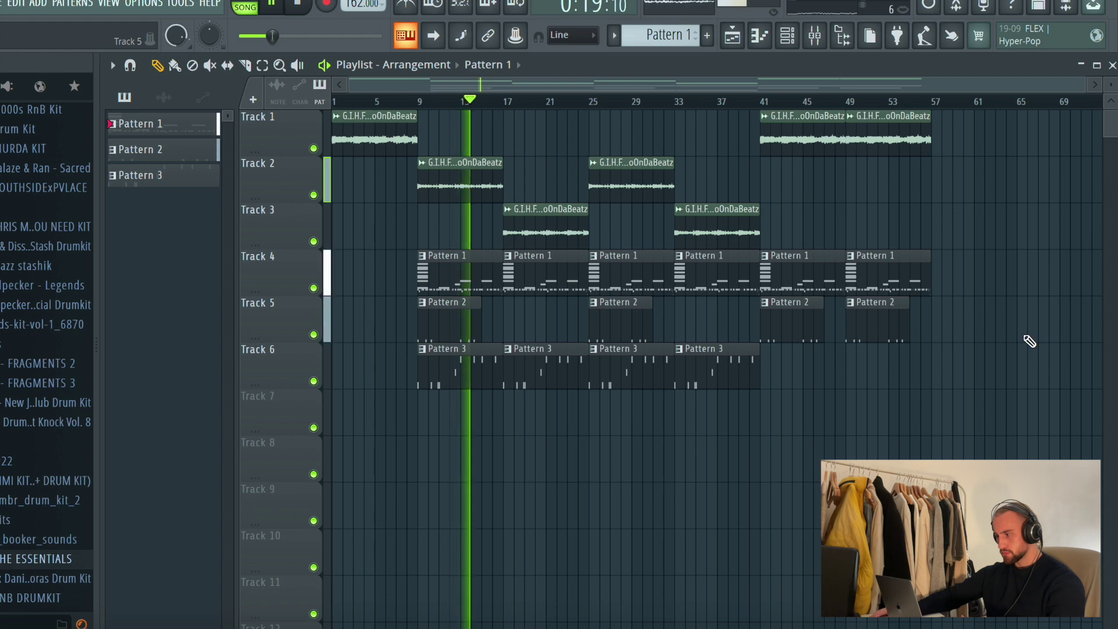
left_click(263, 66)
left_click_drag(945, 138, 442, 427)
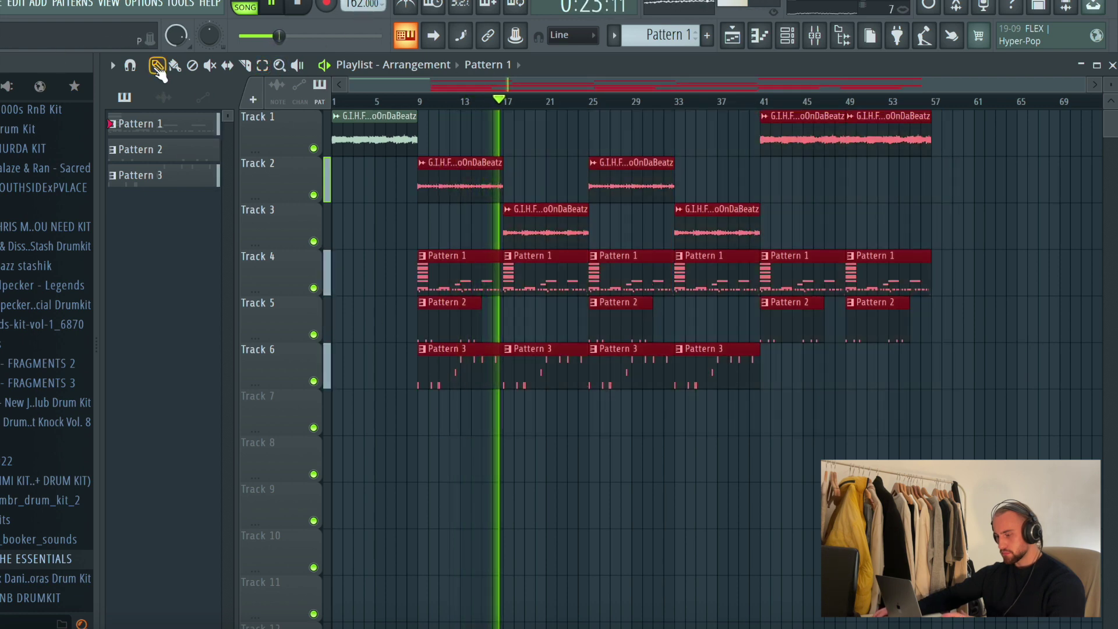
key("ctrl+b")
scroll(517, 102, "up", 8)
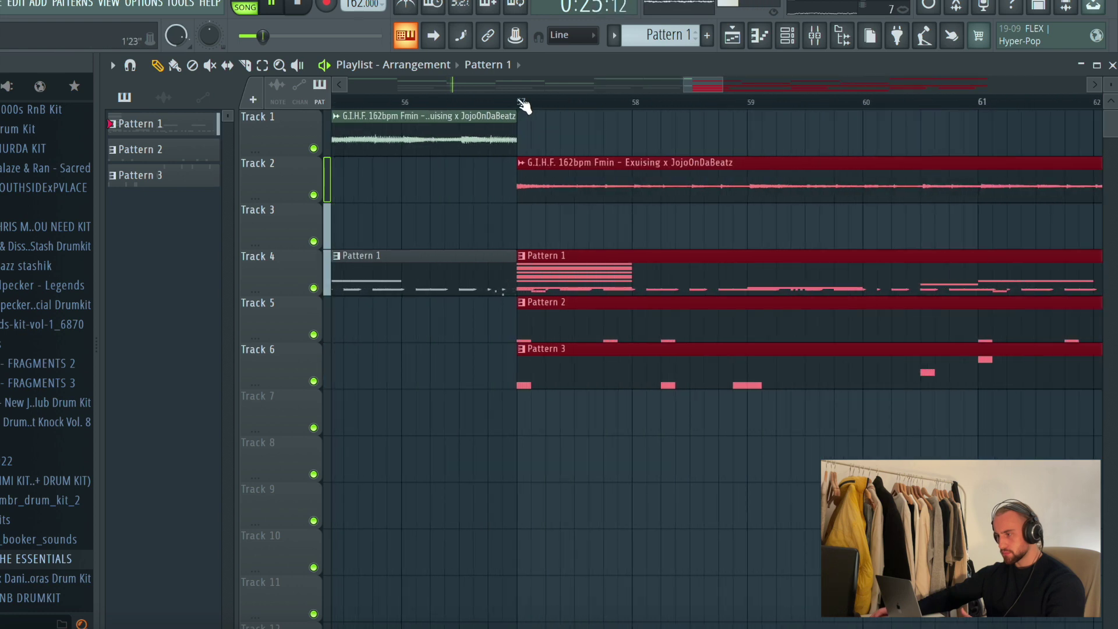
scroll(522, 106, "down", 10)
left_click(819, 471, "ctrl")
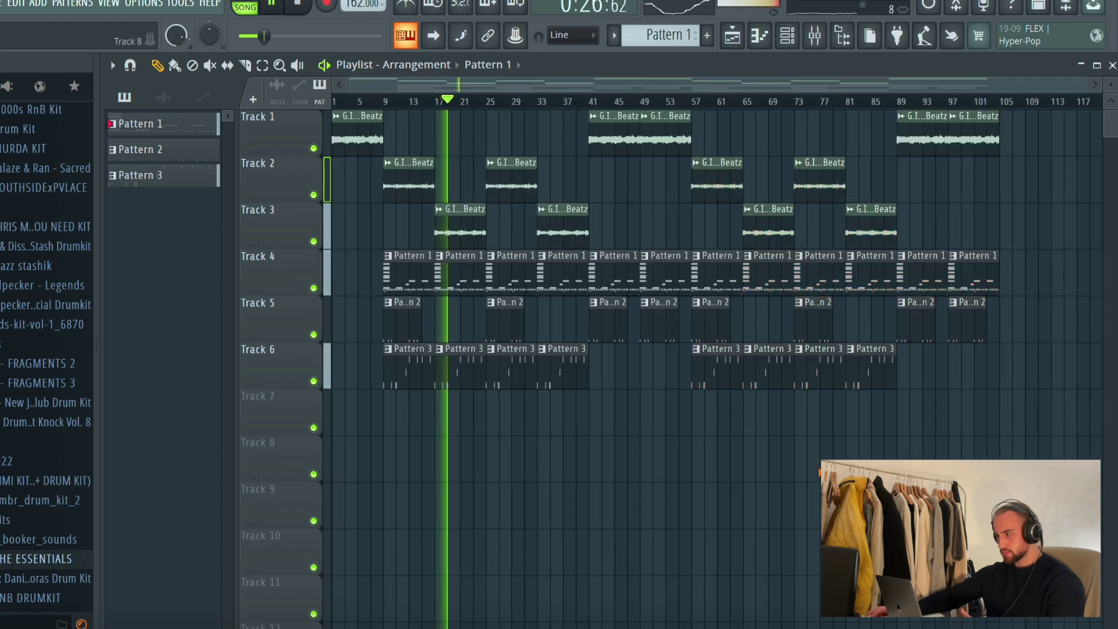
left_click(383, 124)
left_click(1002, 148)
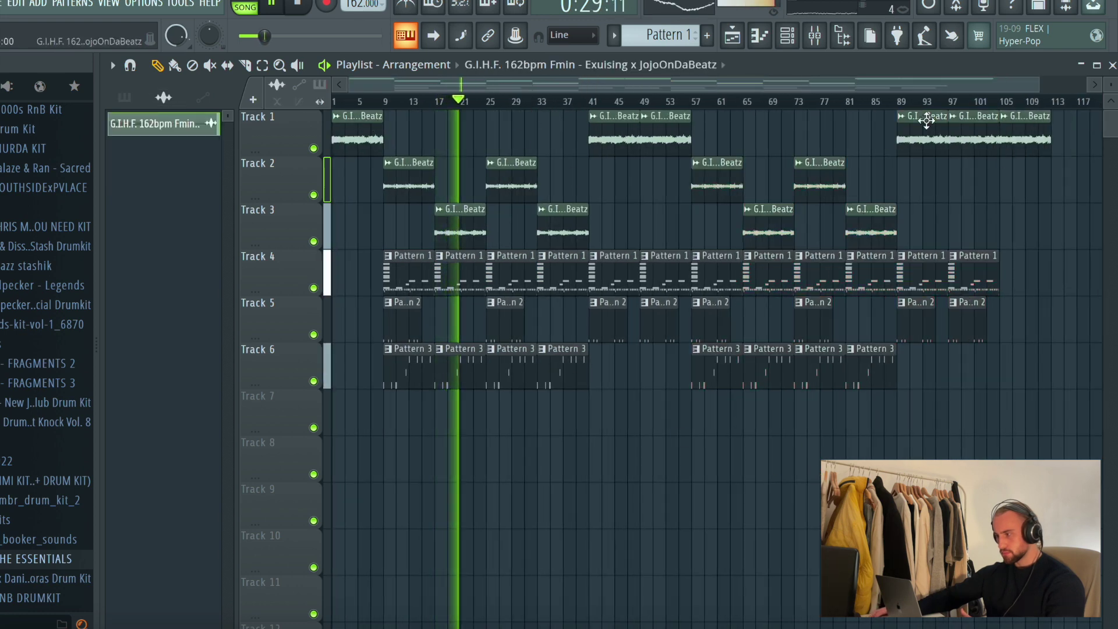
Add the OTEKICK 1 sample from the ESSENTIALS drum kit as a new channel in the channel rack.
left_click(759, 36)
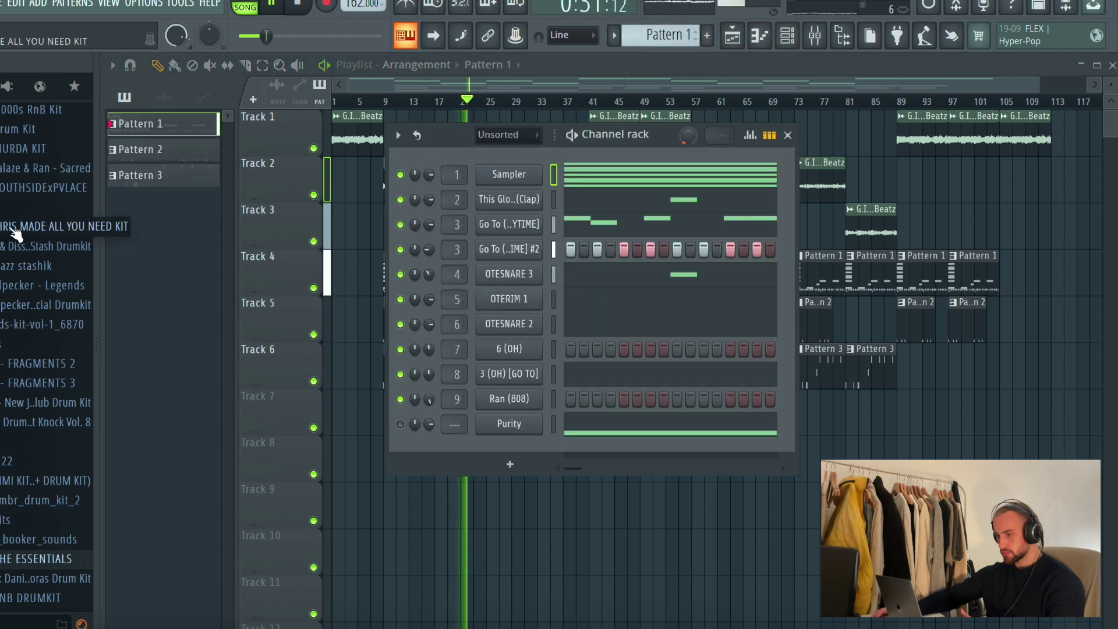
scroll(15, 233, "down", 4)
left_click(23, 307)
scroll(13, 486, "down", 7)
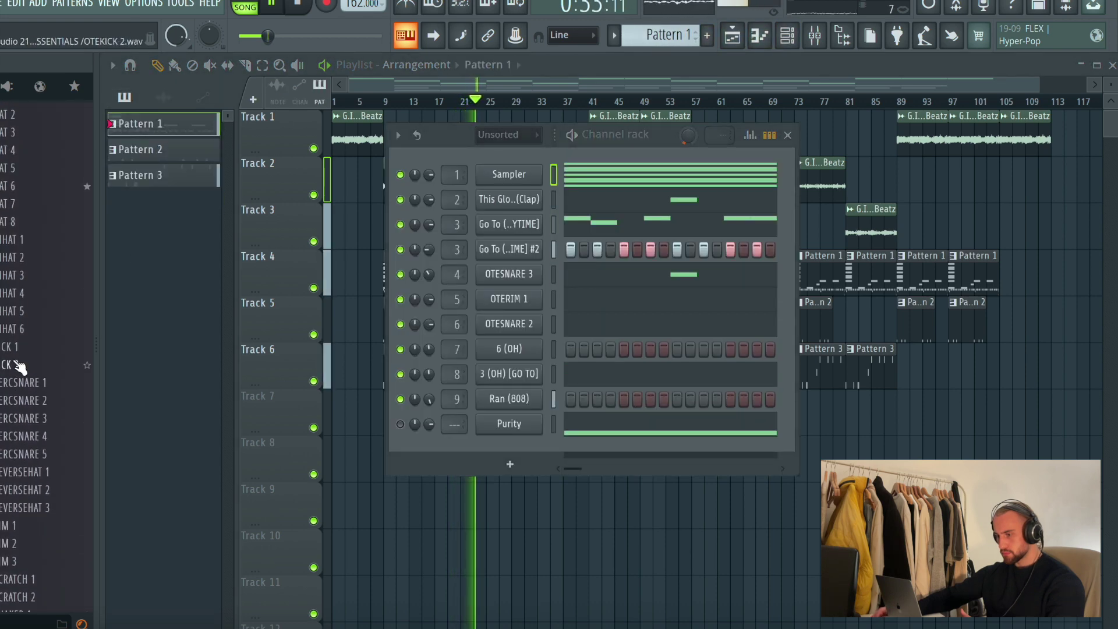
left_click_drag(486, 457, 10, 351)
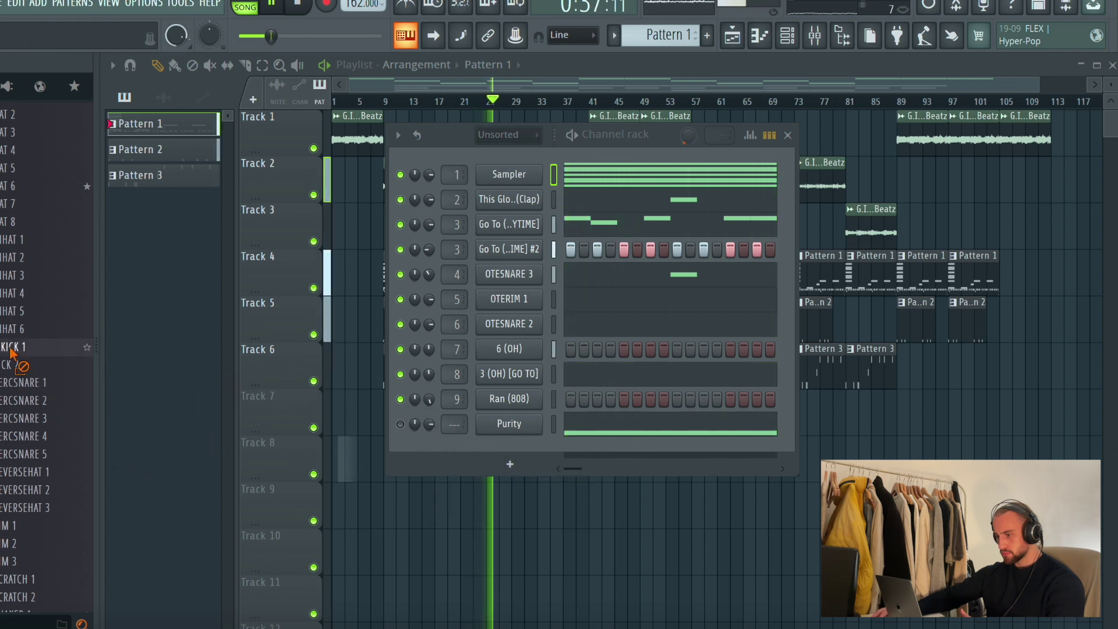
left_click_drag(455, 439, 430, 444)
Open the OTEKICK 1 piano roll and place C5 kick notes on beat 1 of bars 1 and 3 and beat 2 of bar 2.
right_click(500, 449)
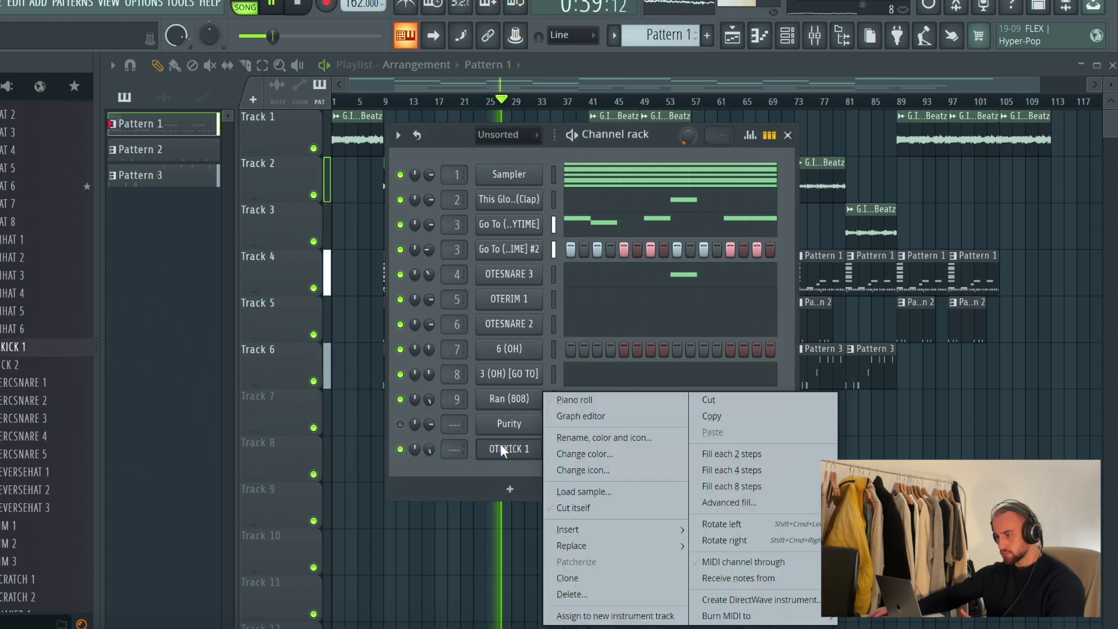
left_click(547, 399)
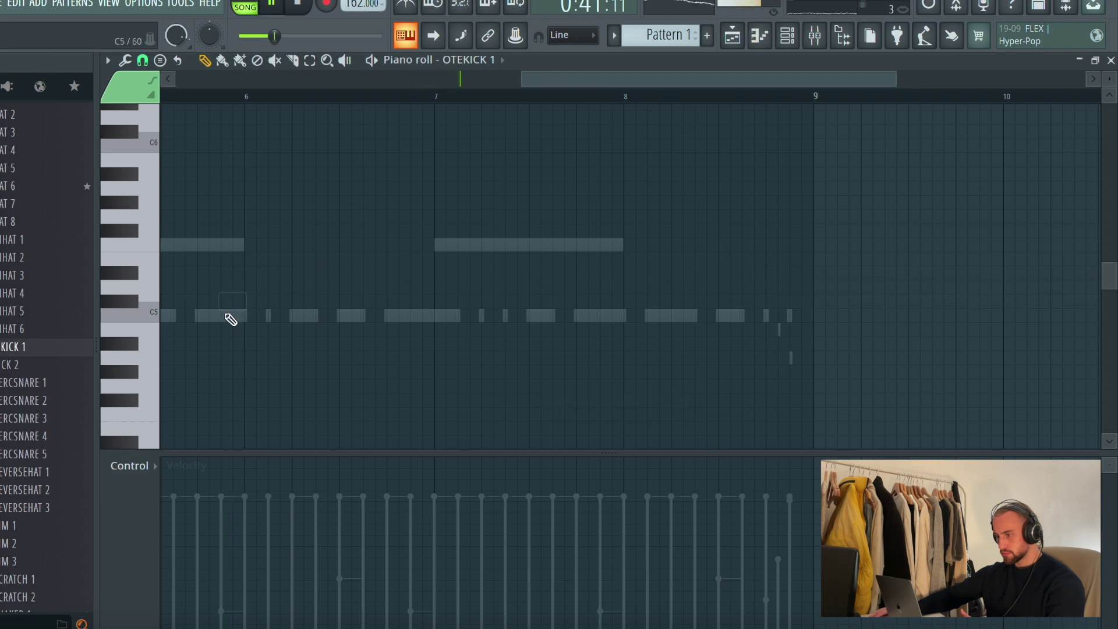
scroll(379, 106, "down", 5)
left_click_drag(413, 84, 256, 93)
left_click_drag(166, 302, 134, 313)
left_click(280, 315)
left_click(349, 315)
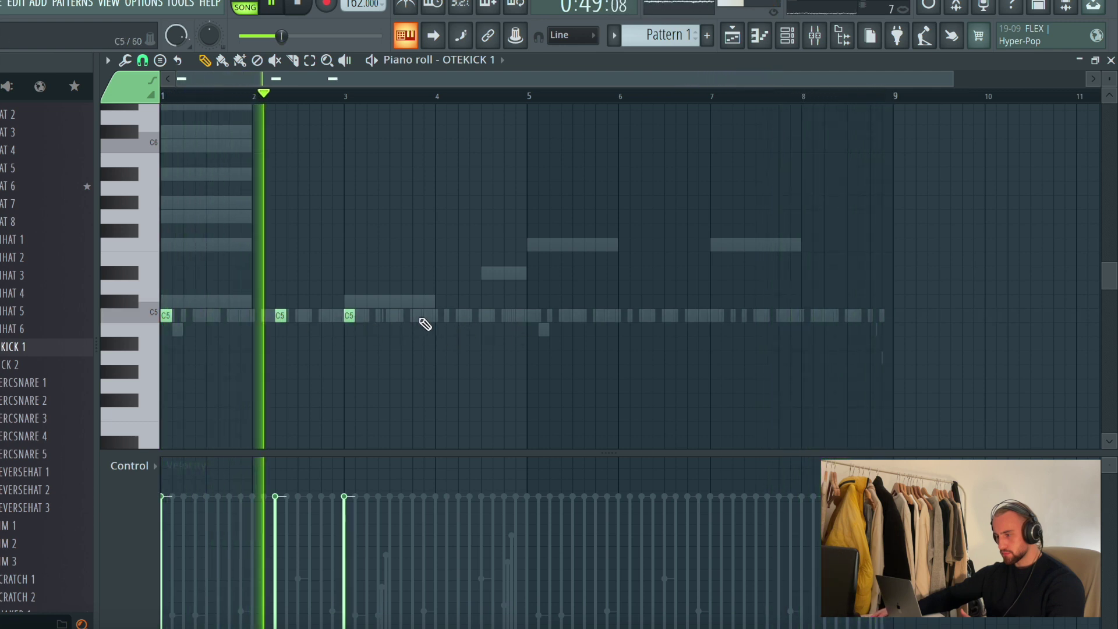
Add C5 kick notes on beat 1 of bars 5 and 7 and beat 2 of bars 4, 6 and 8, and return to the channel rack.
left_click(464, 317)
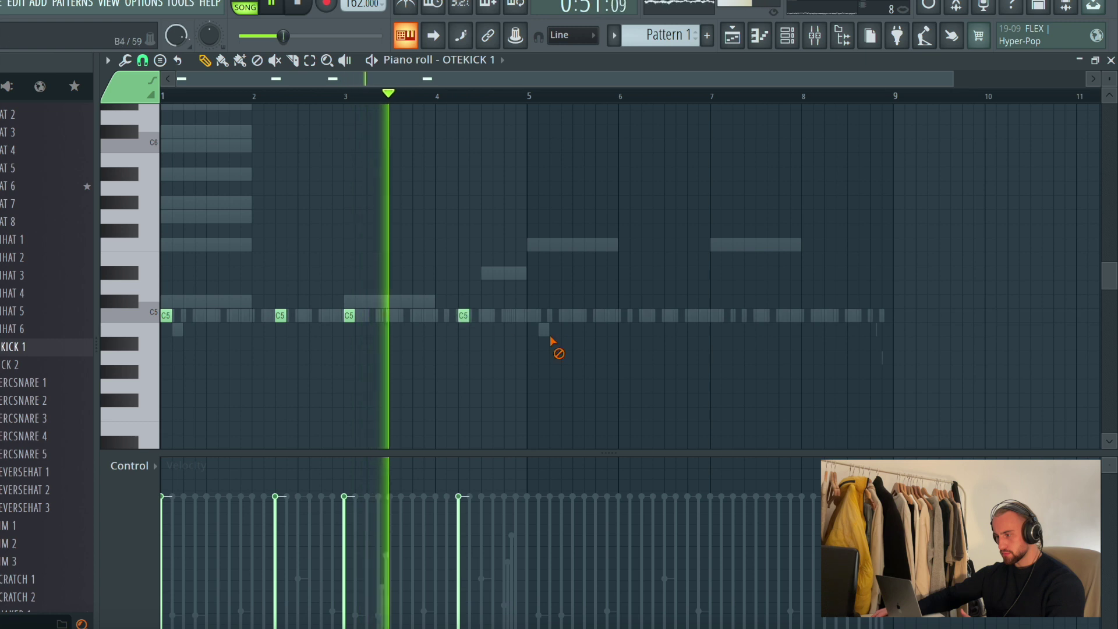
left_click(530, 316)
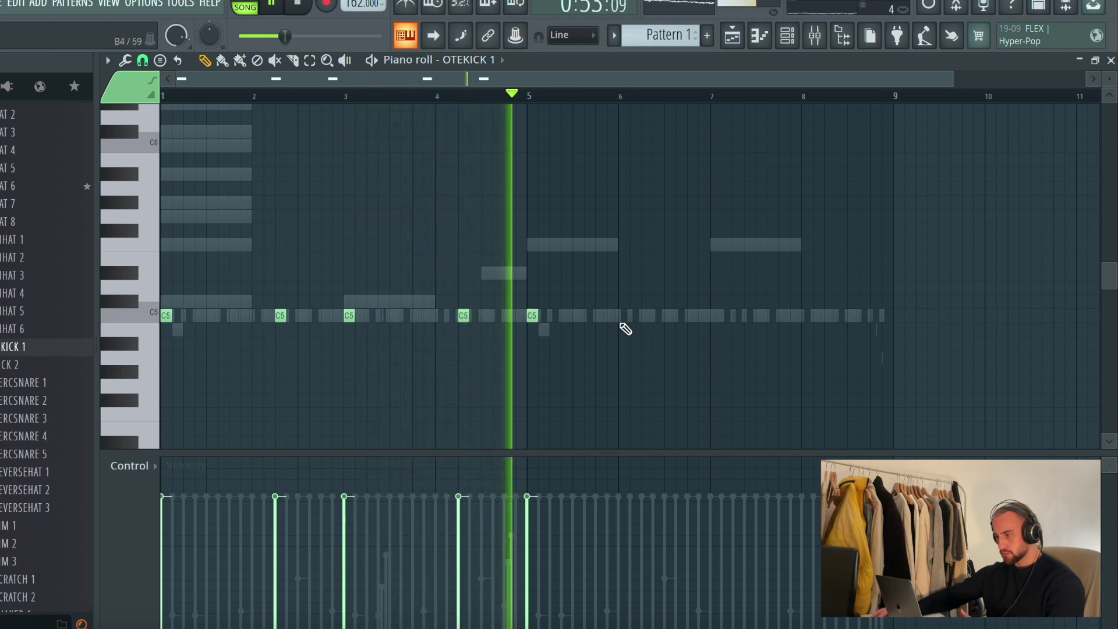
left_click(644, 319)
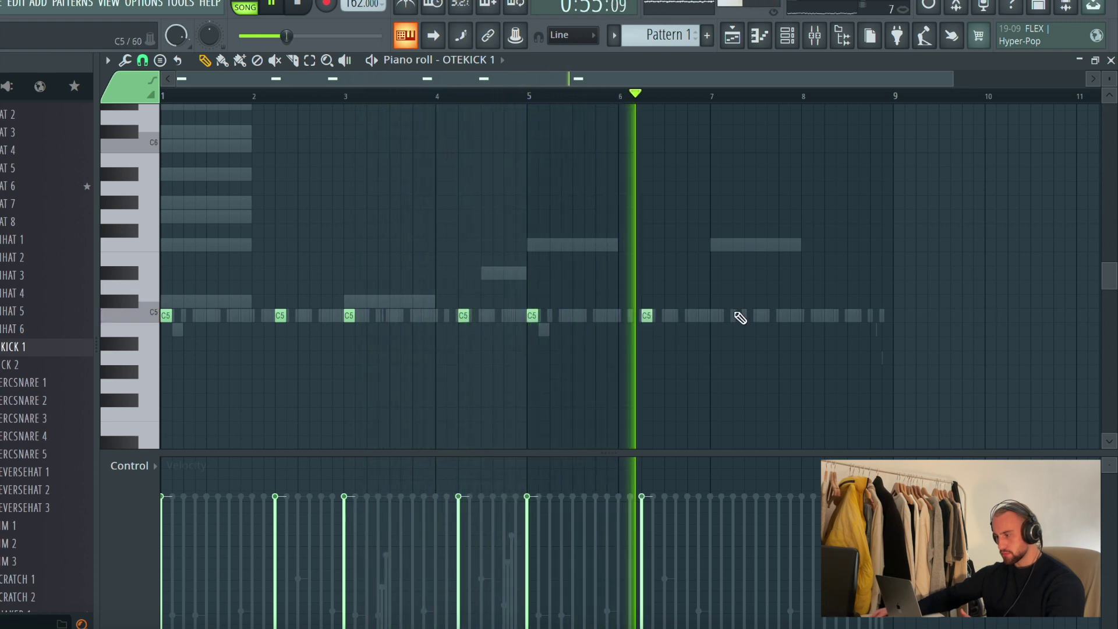
left_click(721, 318)
left_click(802, 316)
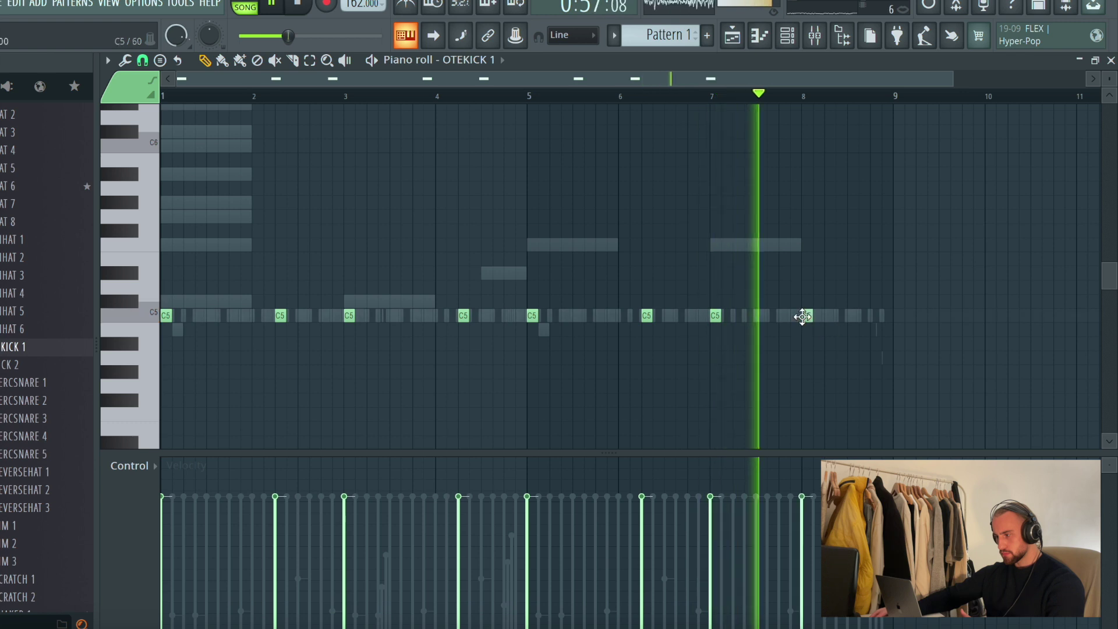
right_click(808, 314)
left_click(827, 316)
left_click(788, 38)
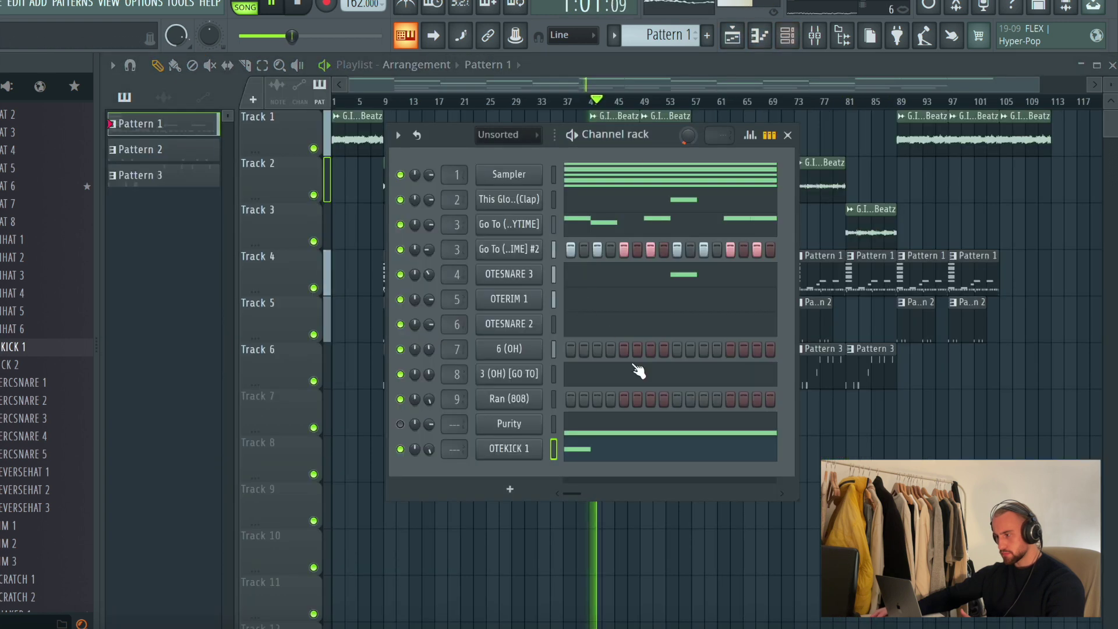
Set the OTEKICK 1 channel to cut itself in its miscellaneous settings.
left_click(501, 449)
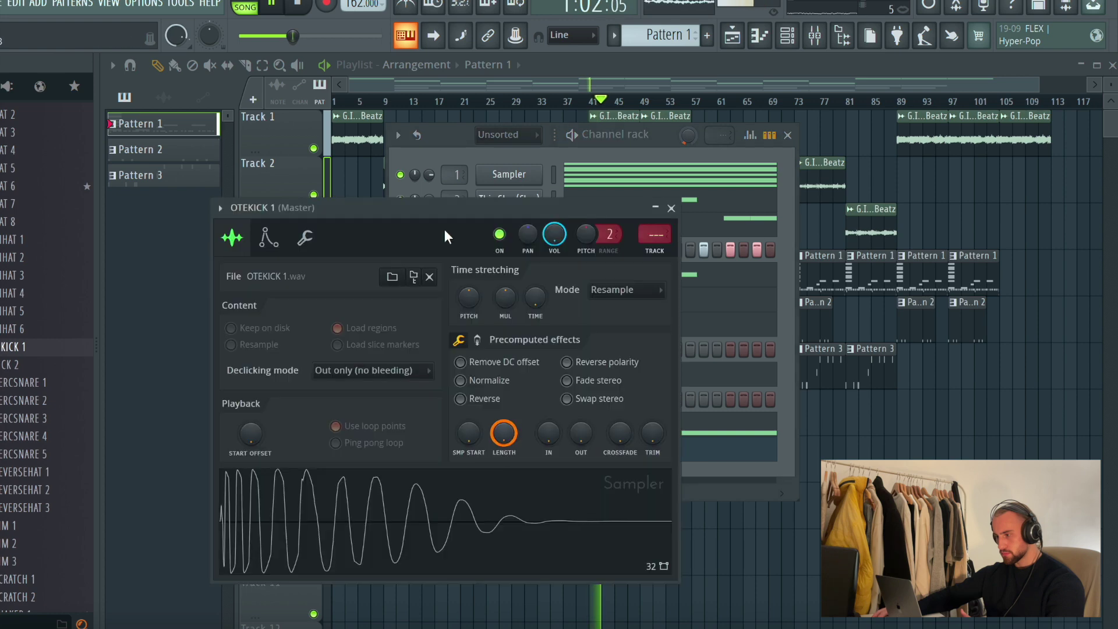
left_click(305, 238)
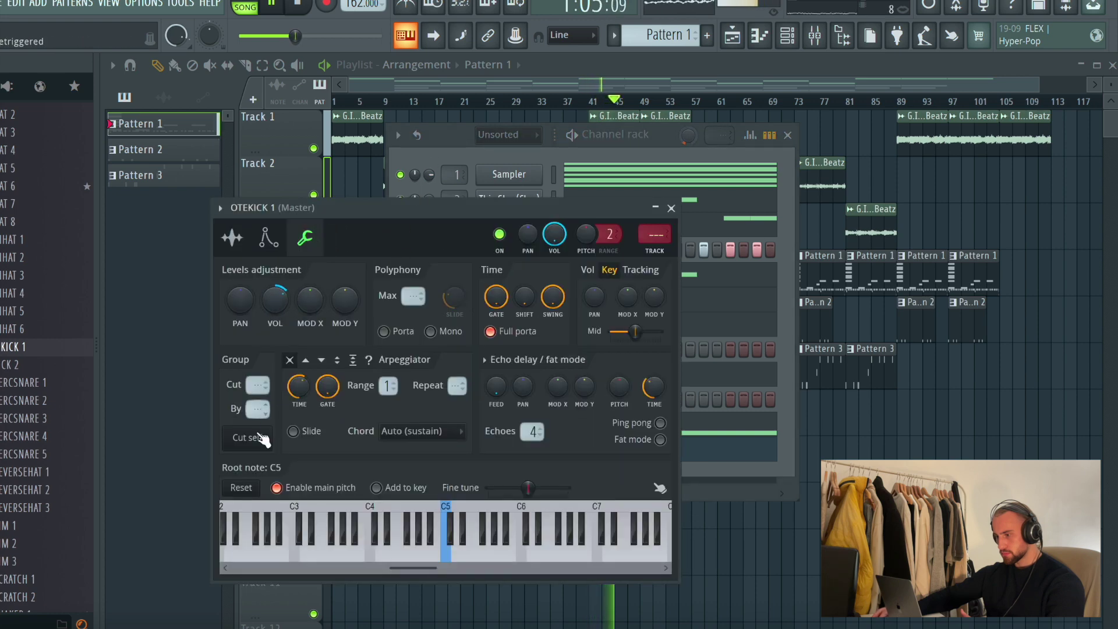
left_click(670, 208)
right_click(512, 449)
left_click(731, 385)
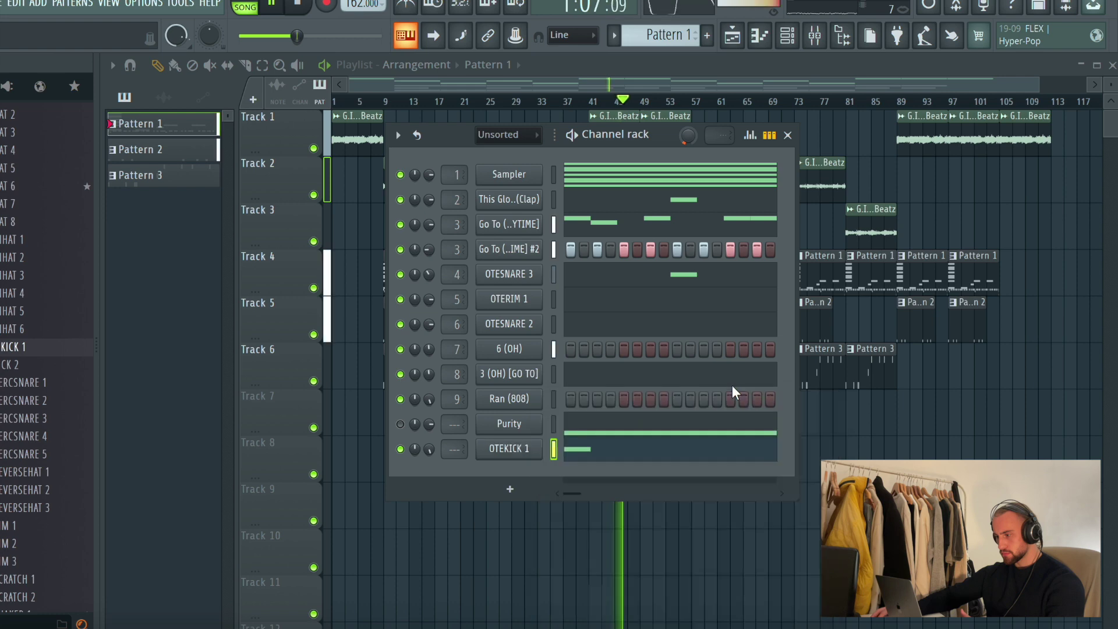
left_click(513, 451)
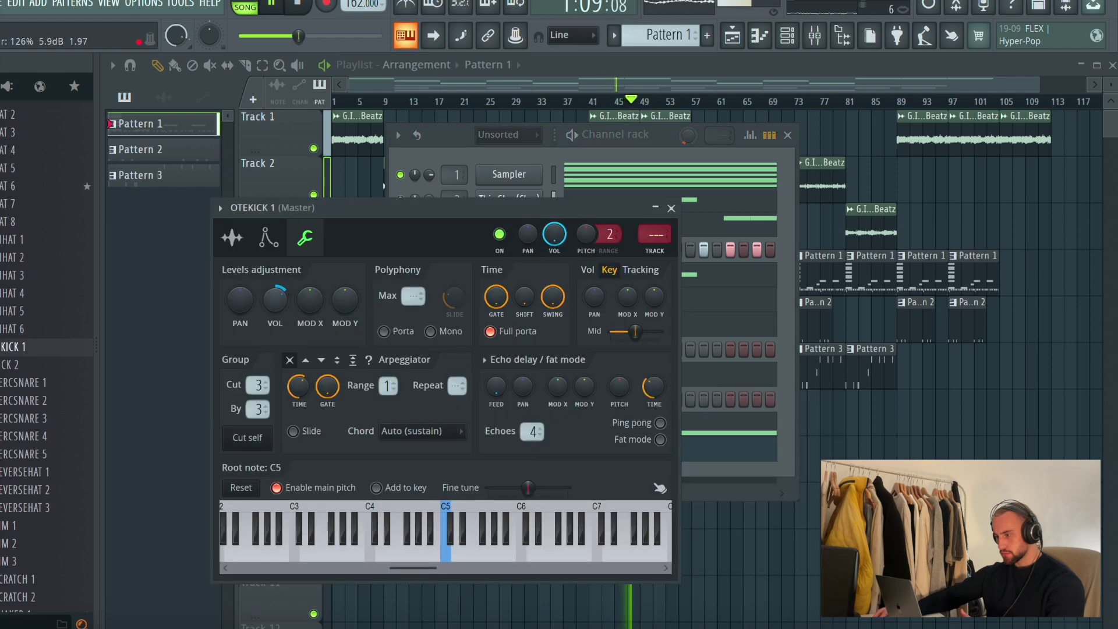
left_click(670, 209)
Move the OTEKICK 1 notes out of Pattern 1 into the empty Pattern 4.
right_click(495, 452)
left_click(722, 397)
scroll(666, 37, "down", 3)
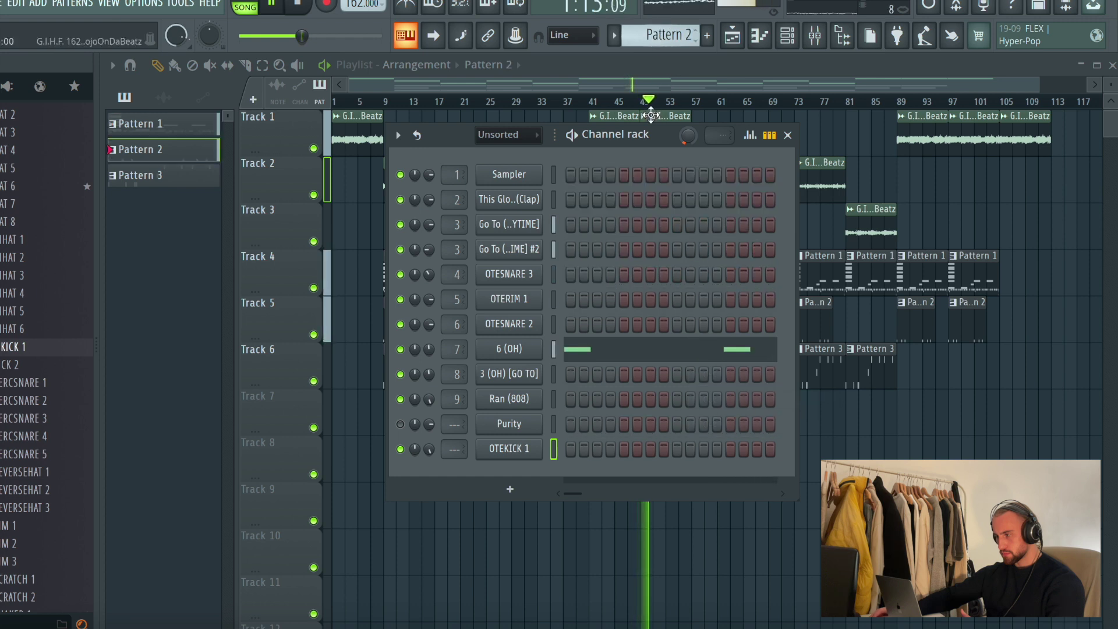
right_click(539, 448)
left_click(722, 433)
Place Pattern 4 clips on Track 7 at bars 17, 33, 65 and 81 and restart song playback.
left_click(879, 453)
key("space")
key("space")
left_click_drag(611, 432, 535, 438)
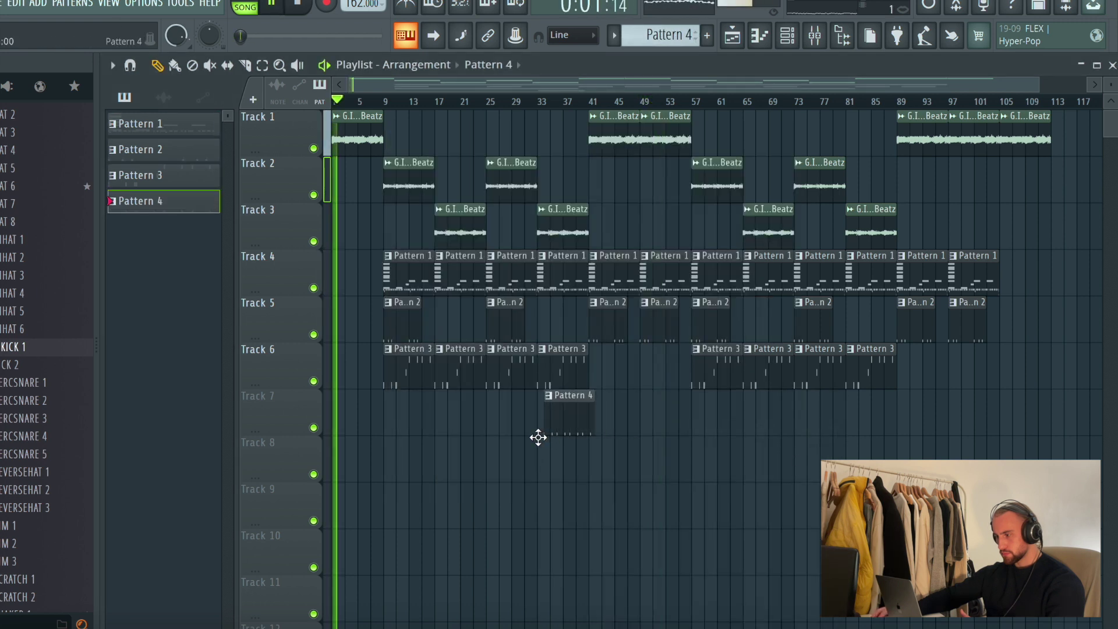
left_click(427, 428)
left_click_drag(427, 428, 435, 425)
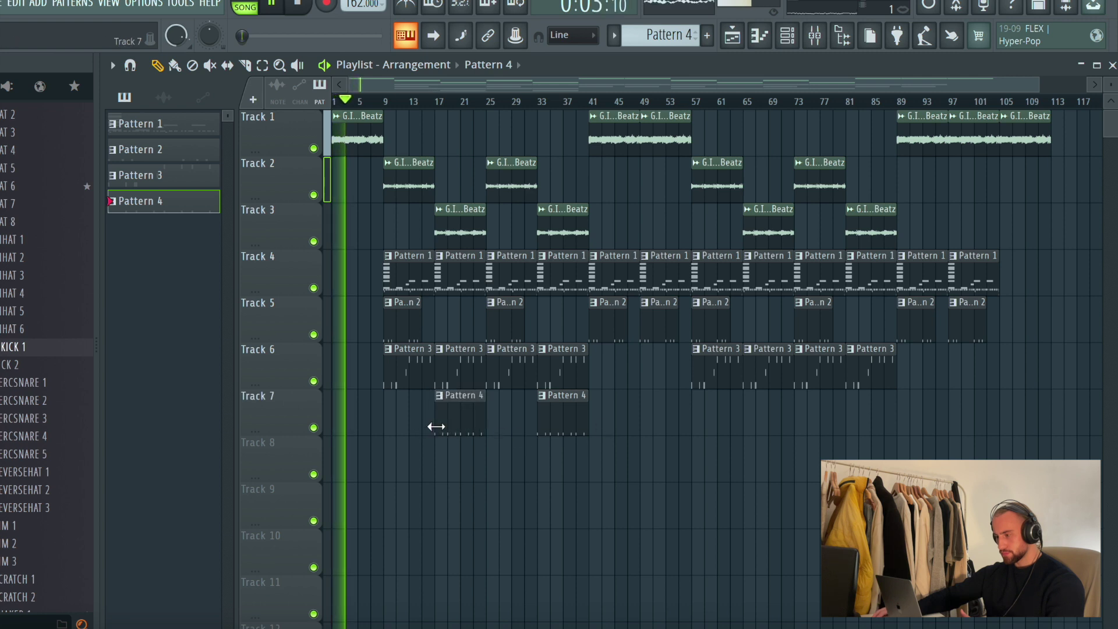
left_click(742, 419)
left_click(848, 427)
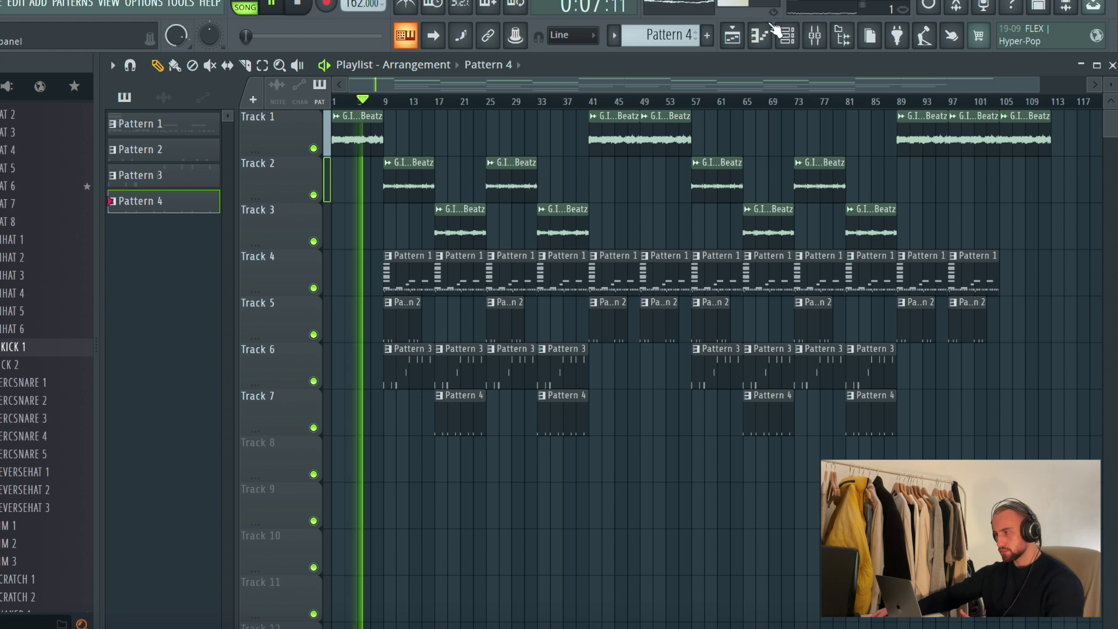
Show the channel rack with Pattern 1 selected and stop playback.
left_click(787, 35)
left_click(706, 35)
scroll(682, 37, "up", 5)
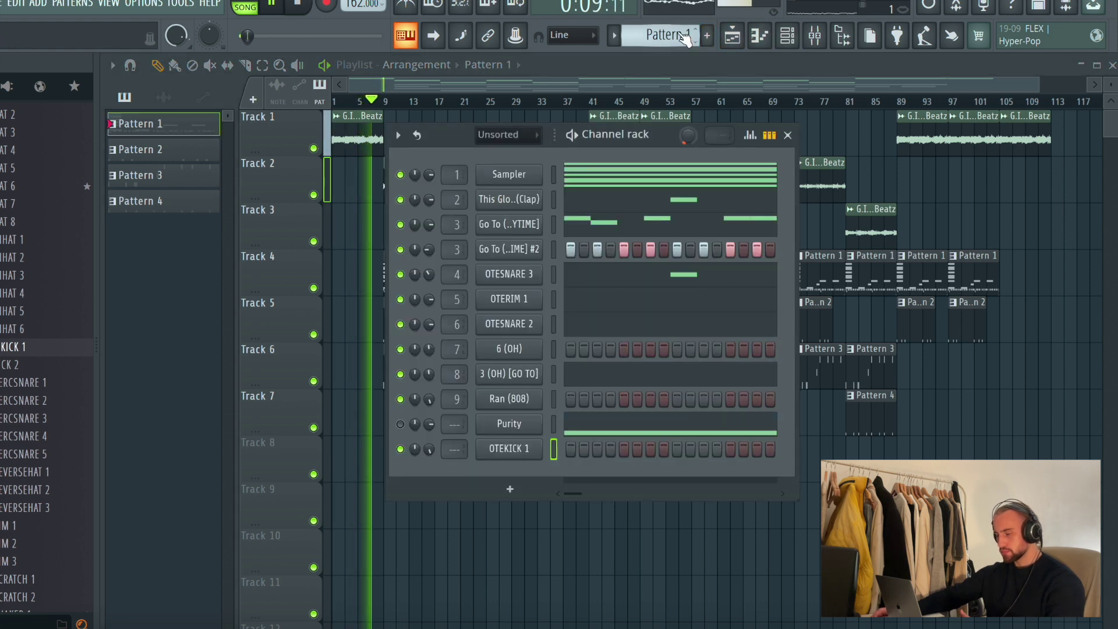
key("space")
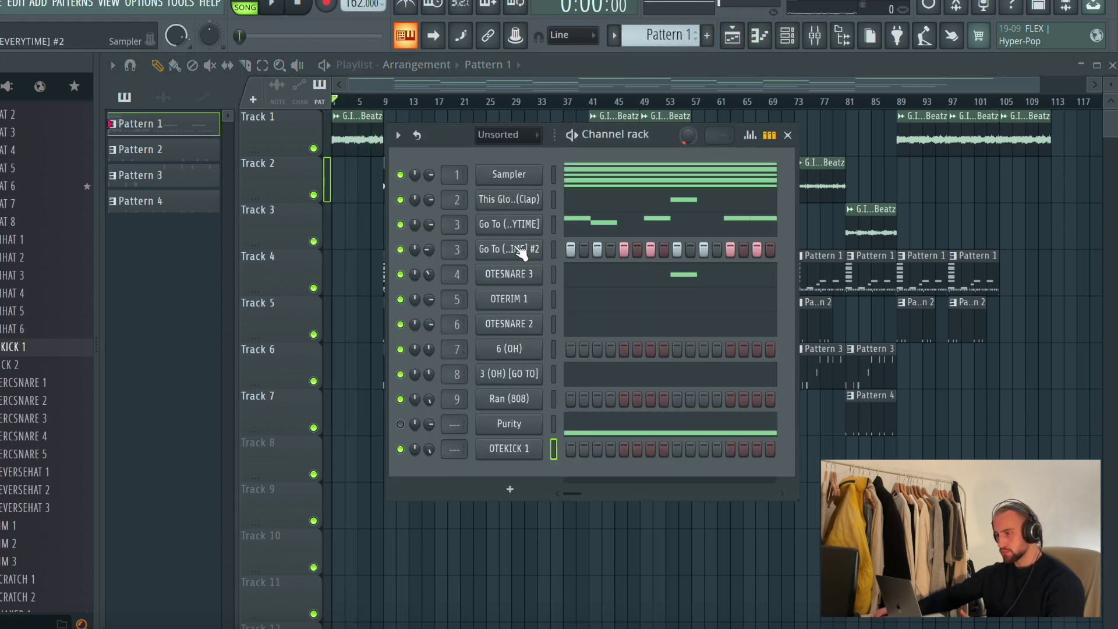
key("space")
key("space")
Switch to Mixed In Key Live, start its audio analysis, play the song and mute Tracks 4 to 7 in the playlist.
left_click(249, 628)
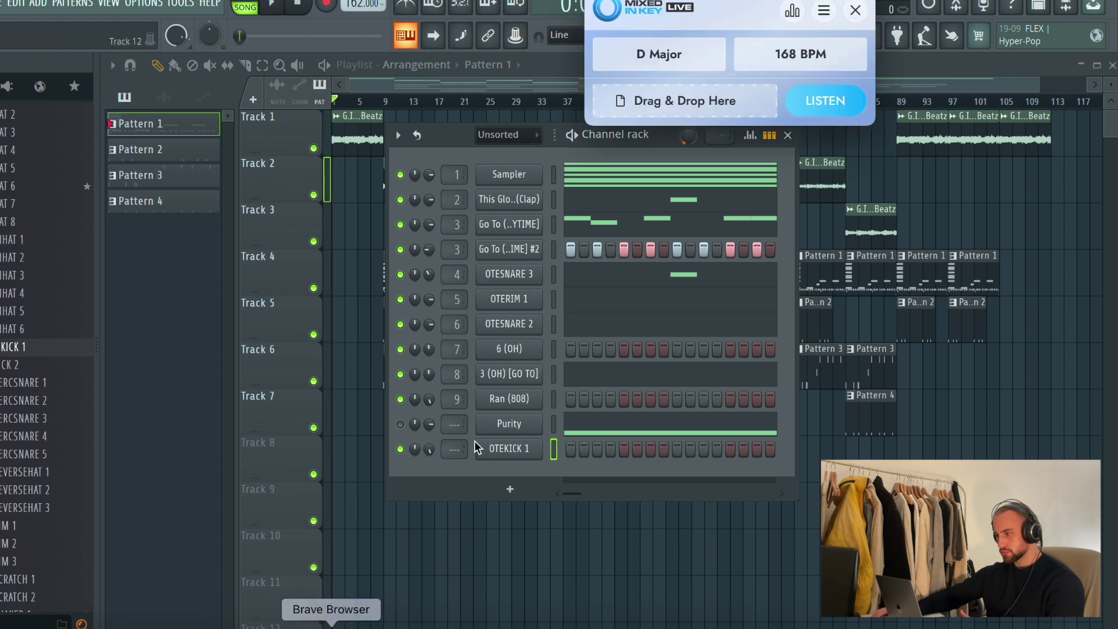
left_click(808, 101)
key("space")
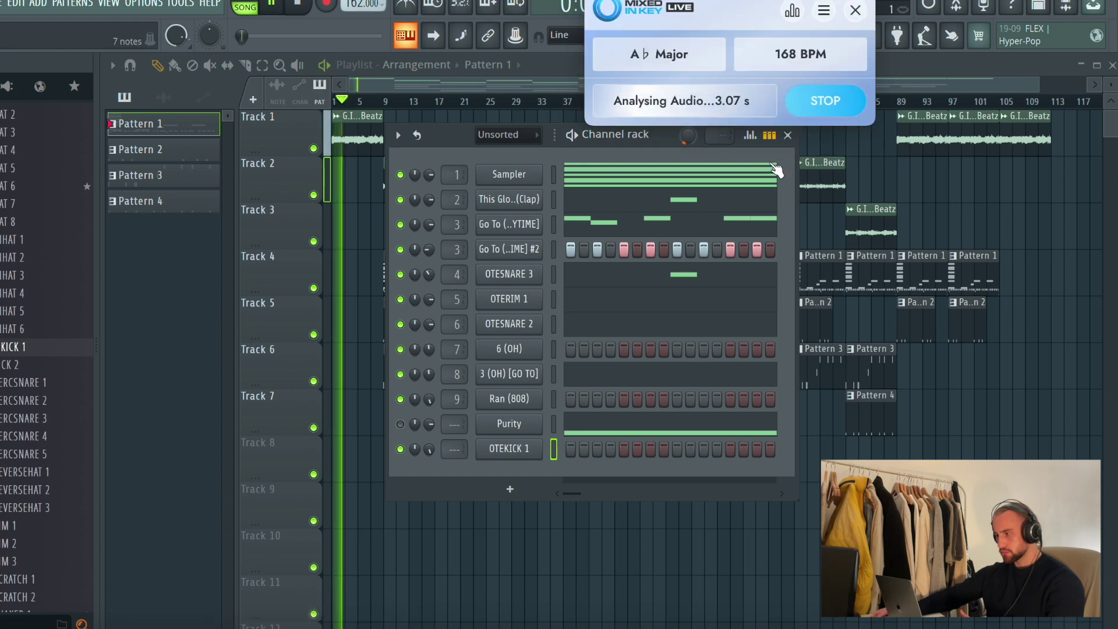
left_click_drag(717, 2, 928, 144)
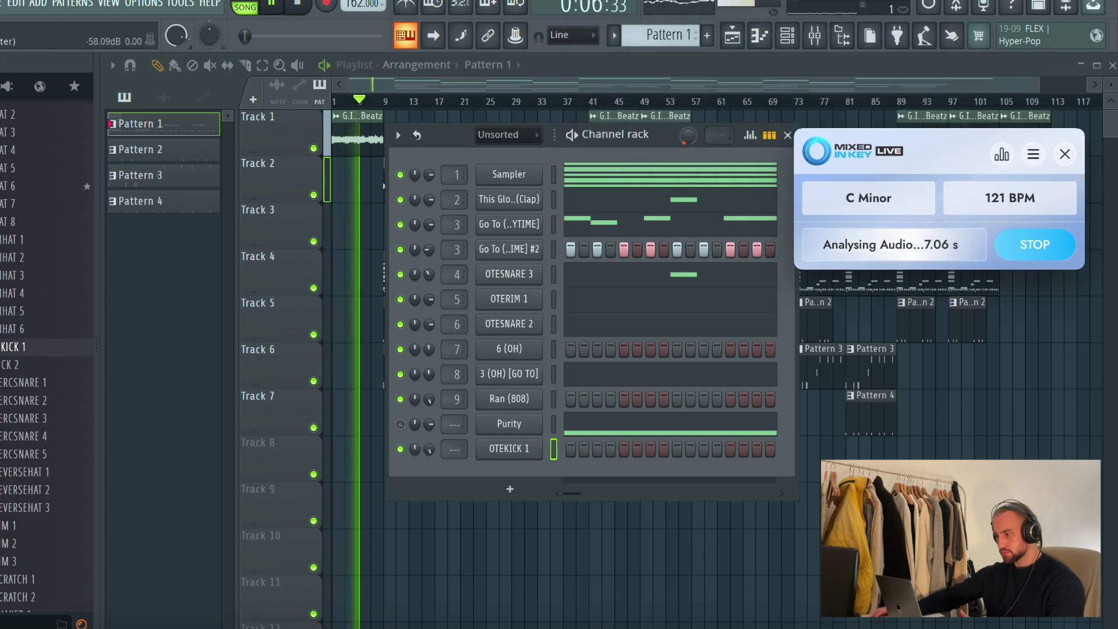
left_click(228, 304)
left_click_drag(313, 288, 317, 441)
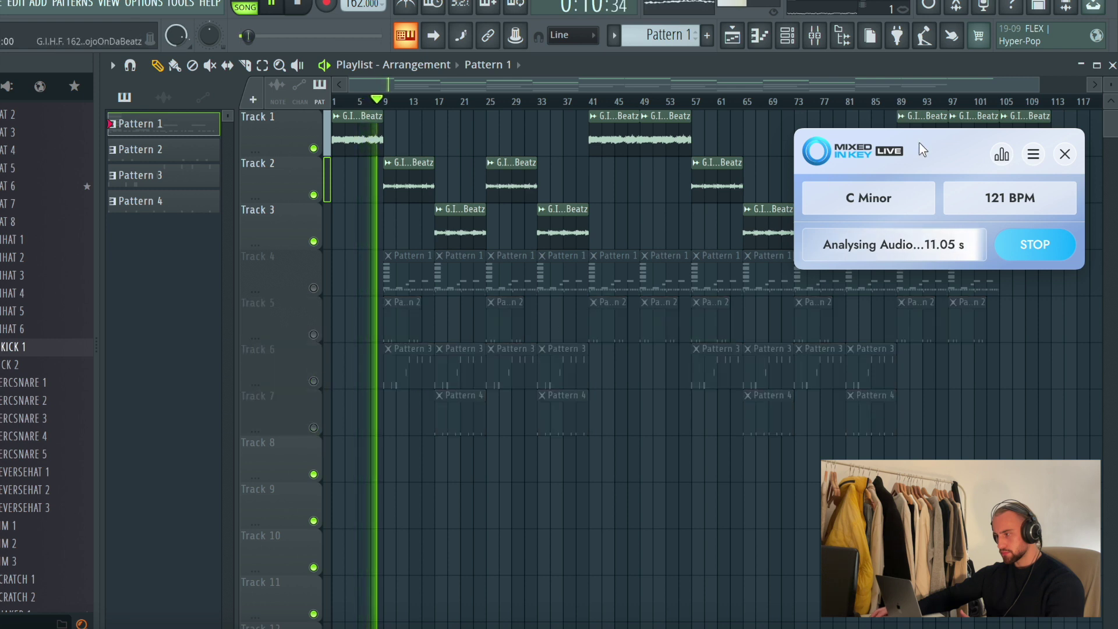
left_click_drag(923, 150, 720, 176)
Move the channel rack aside and examine the Pattern 1 notes of the This Global (Clap) and Purity channels.
left_click(786, 36)
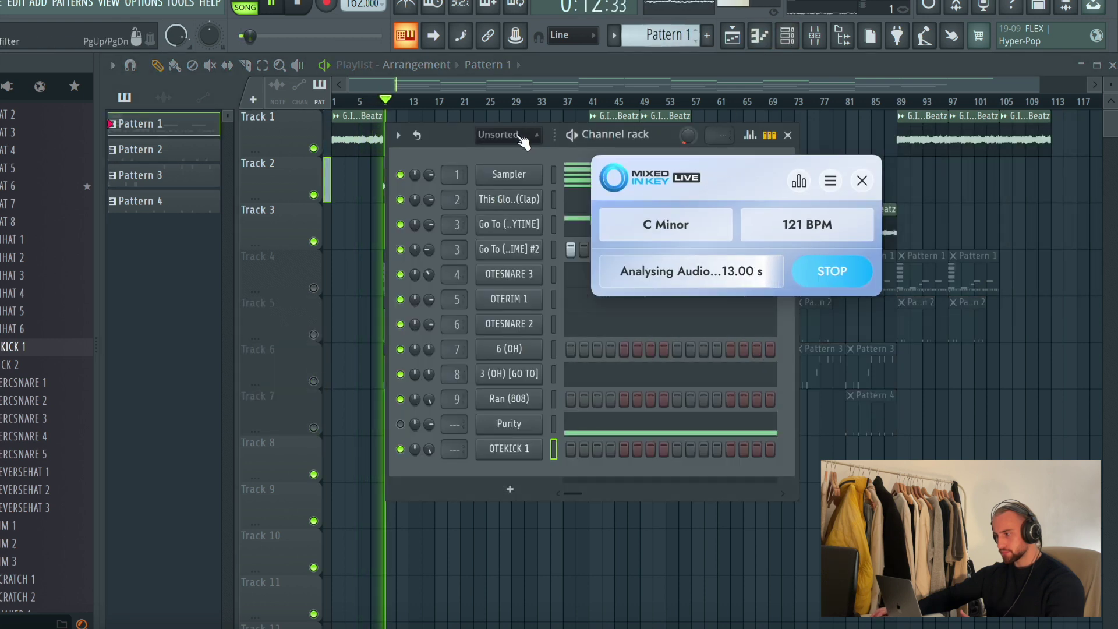
left_click_drag(428, 137, 293, 133)
left_click(436, 185)
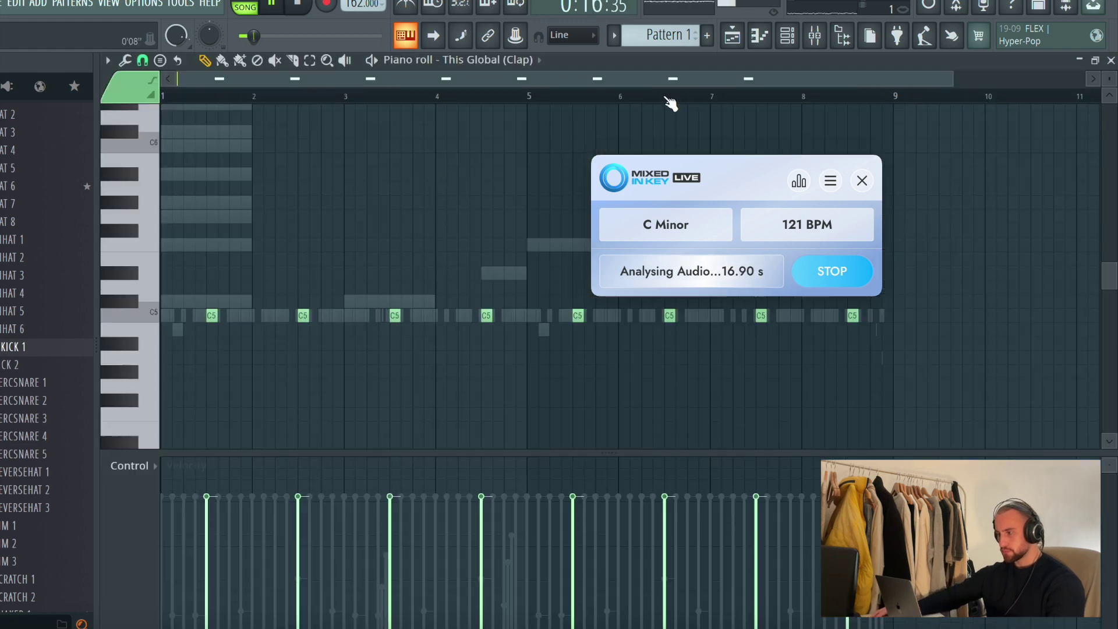
left_click(785, 36)
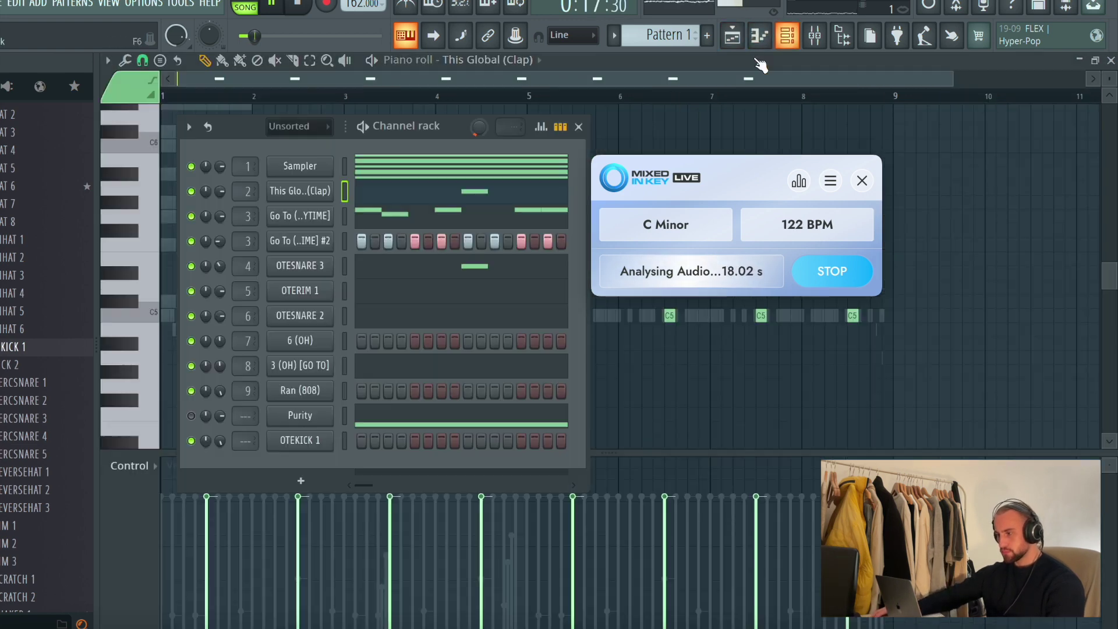
left_click(376, 424)
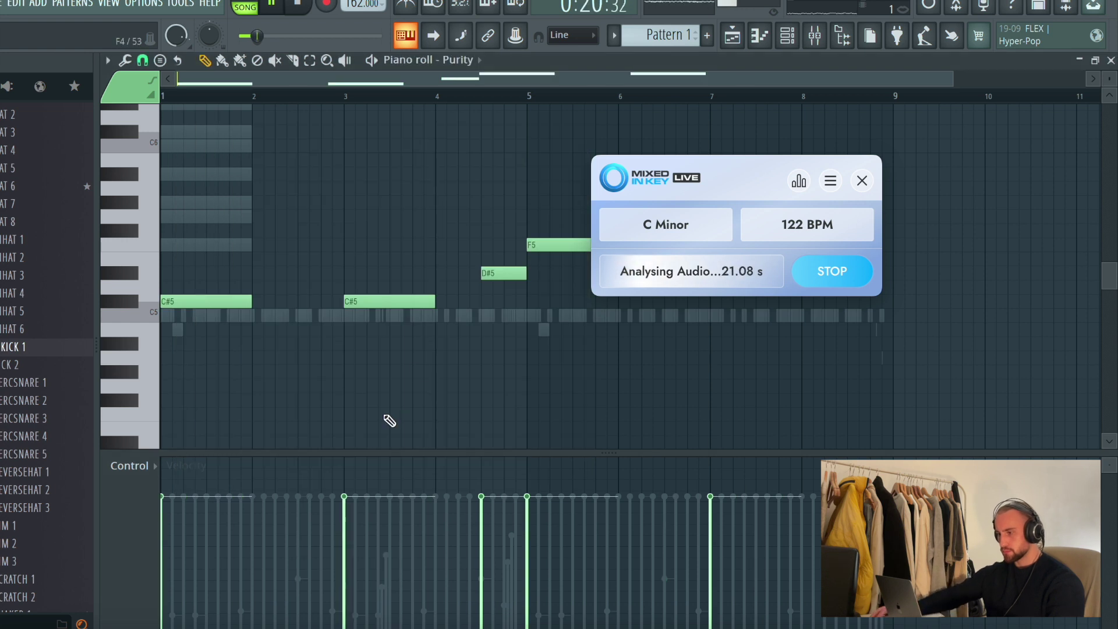
left_click(798, 36)
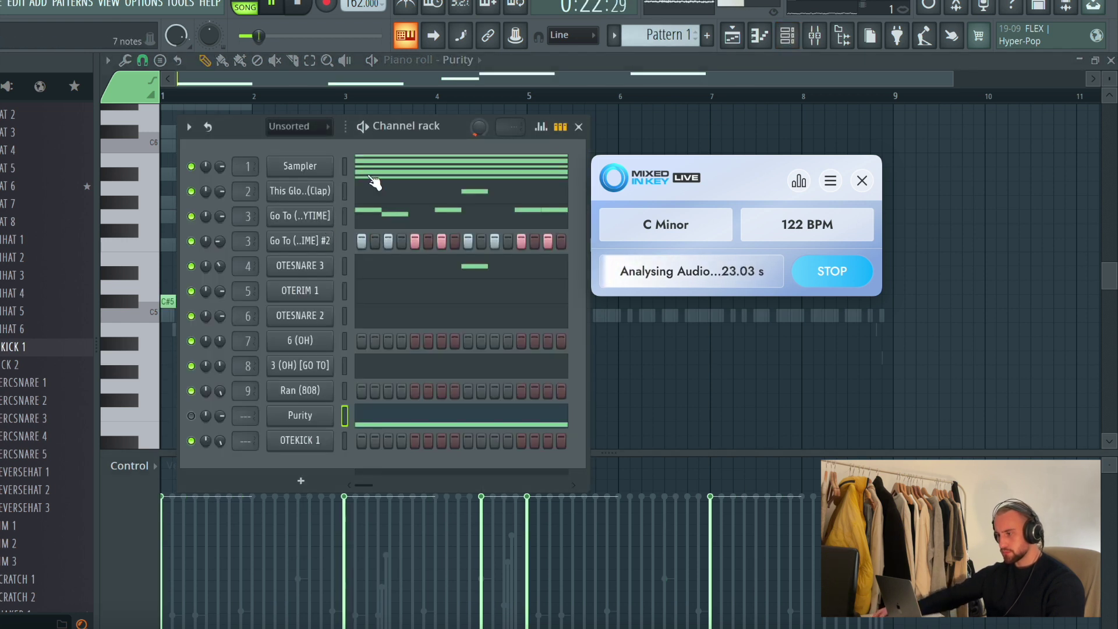
Transpose the Sampler channel's scale notes down five semitones so the lowest note is C5.
left_click(401, 172)
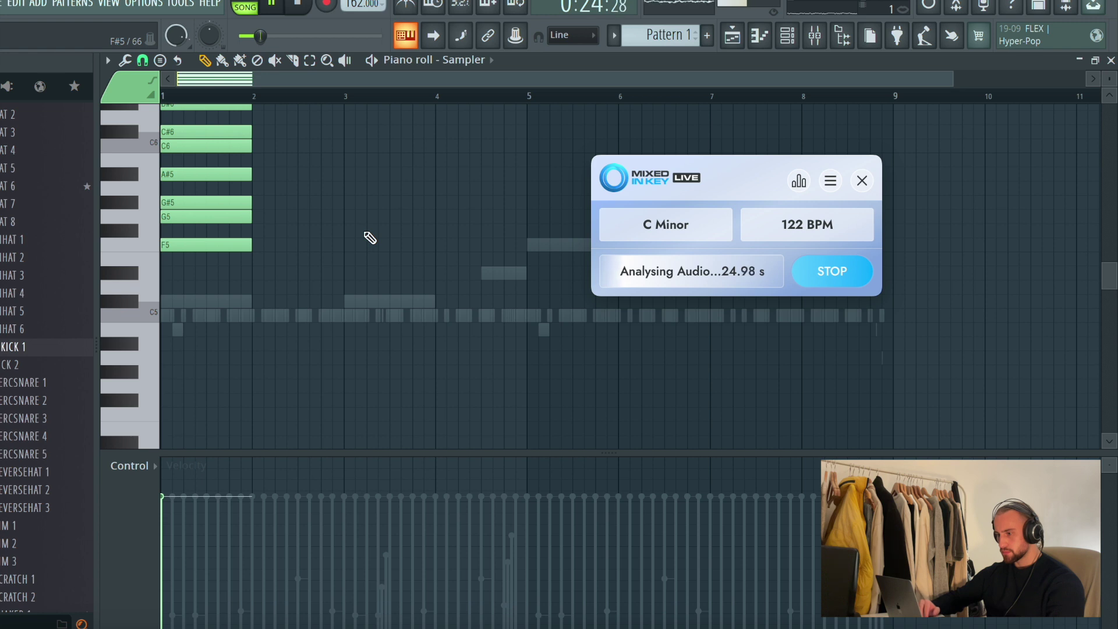
key("shift+Down")
key("shift+Down")
key("shift+Down")
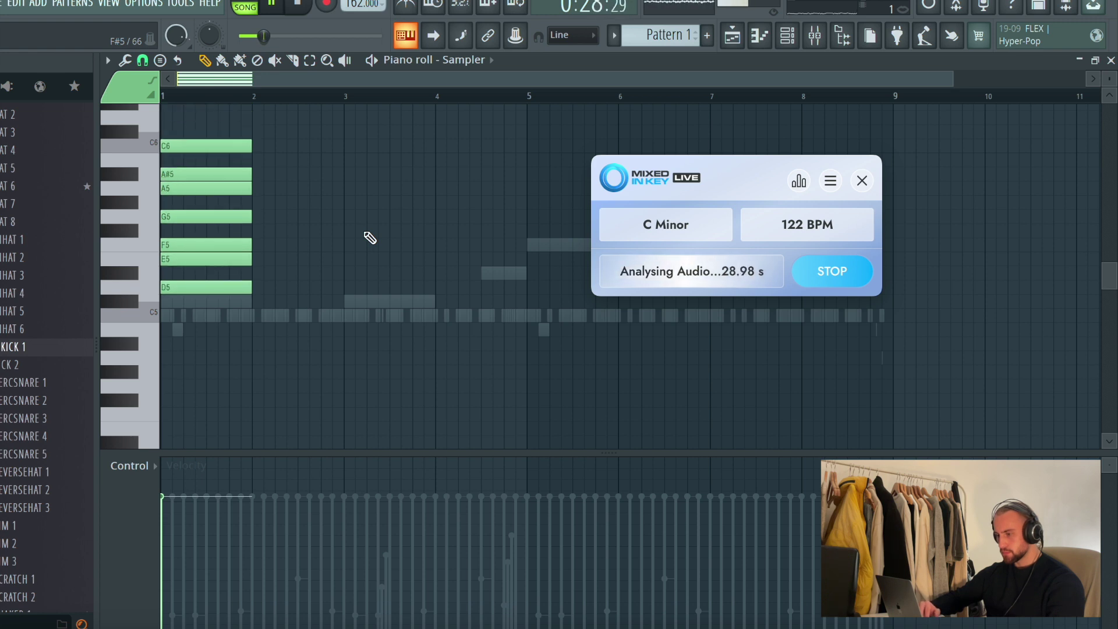
key("shift+Down")
key("shift+Down")
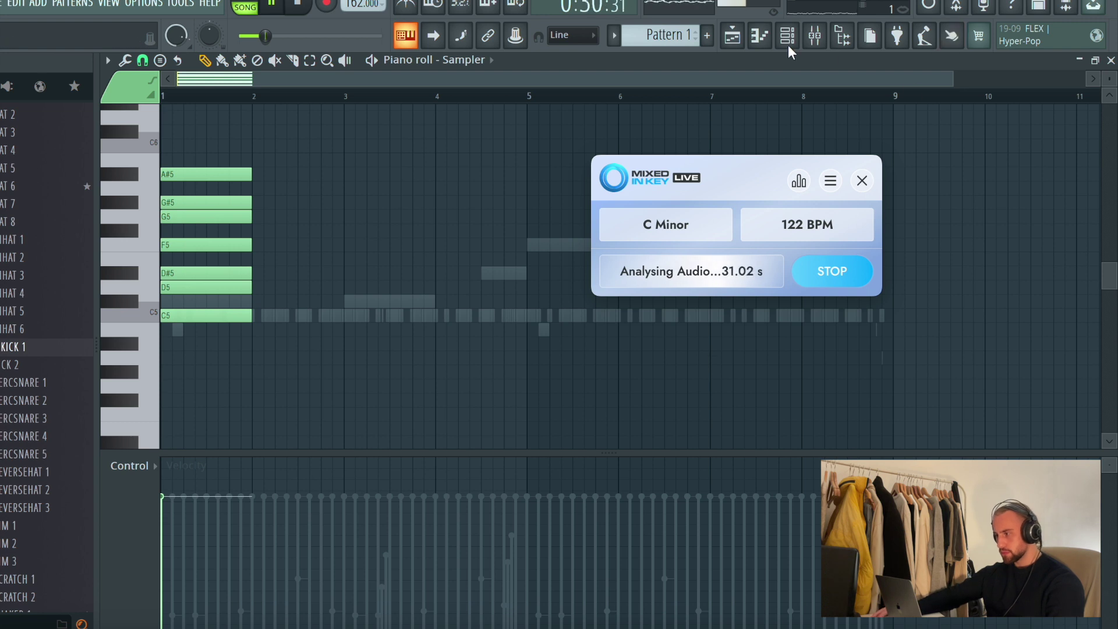
Transpose the Purity channel's melody down five semitones and up one octave so it starts on G#5.
left_click(787, 36)
left_click(413, 424)
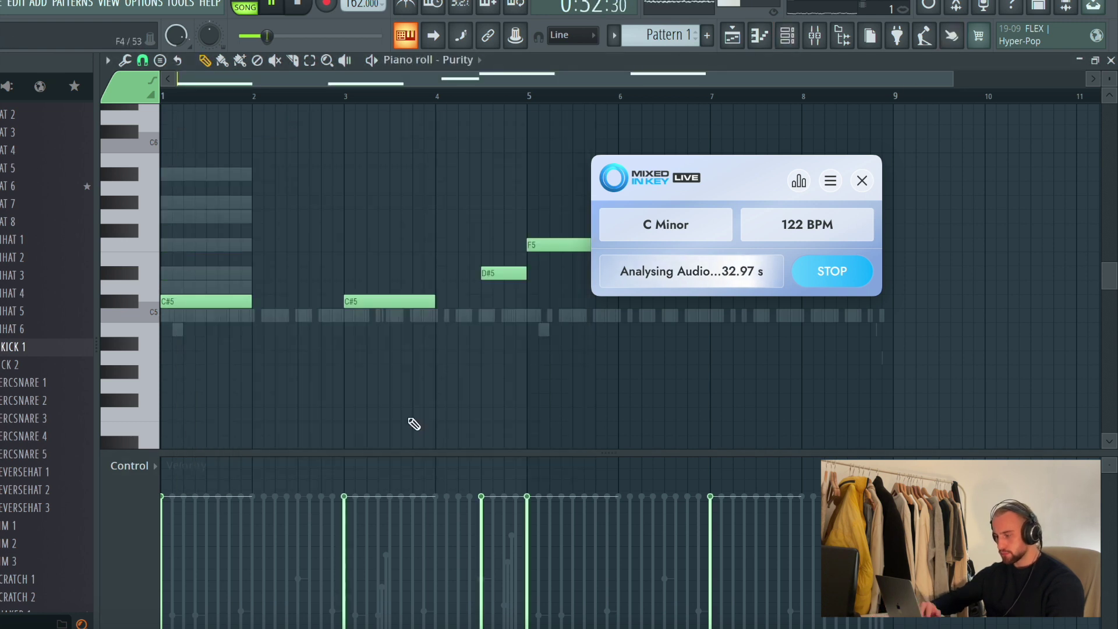
key("shift+Down")
key("shift+Down")
key("shift+Down")
key("shift+Down")
key("shift+Down")
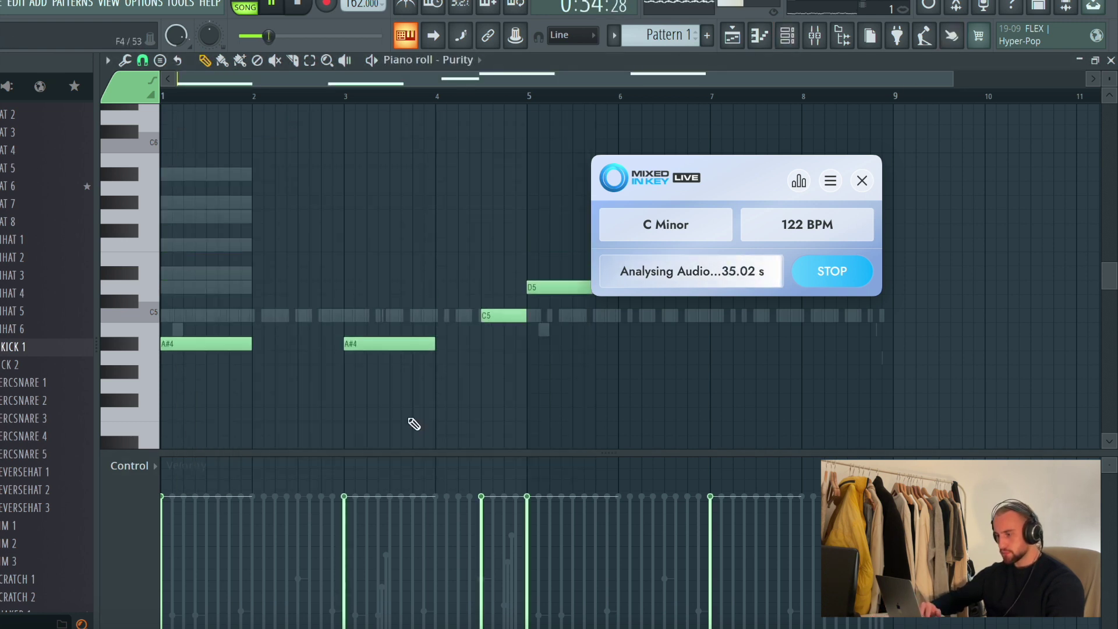
key("ctrl+Up")
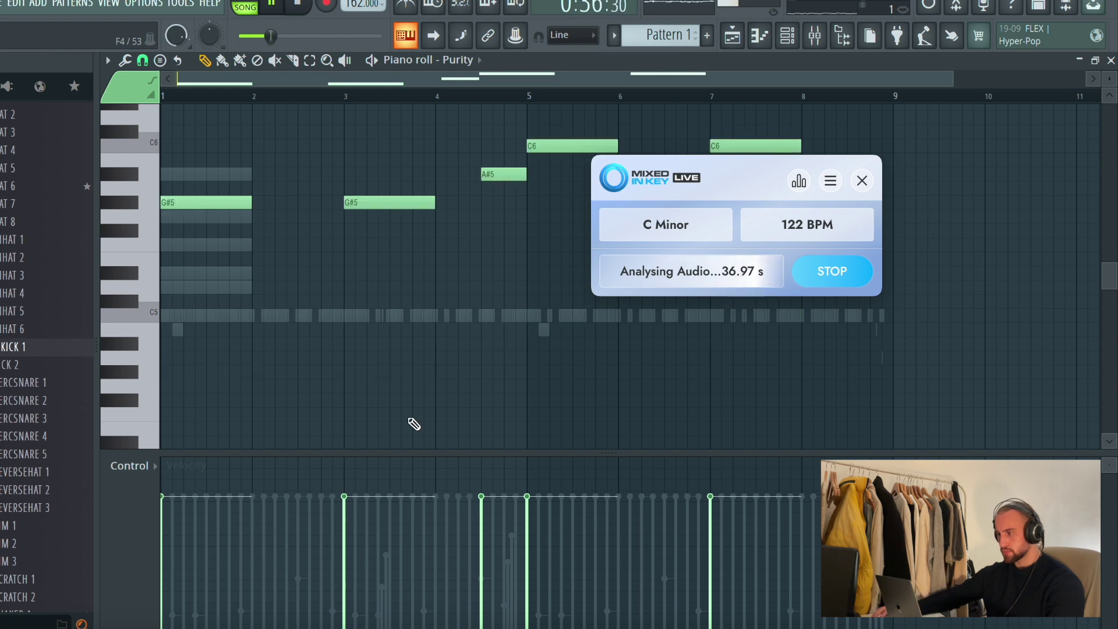
Cut the Purity channel's notes out of Pattern 1.
left_click(787, 37)
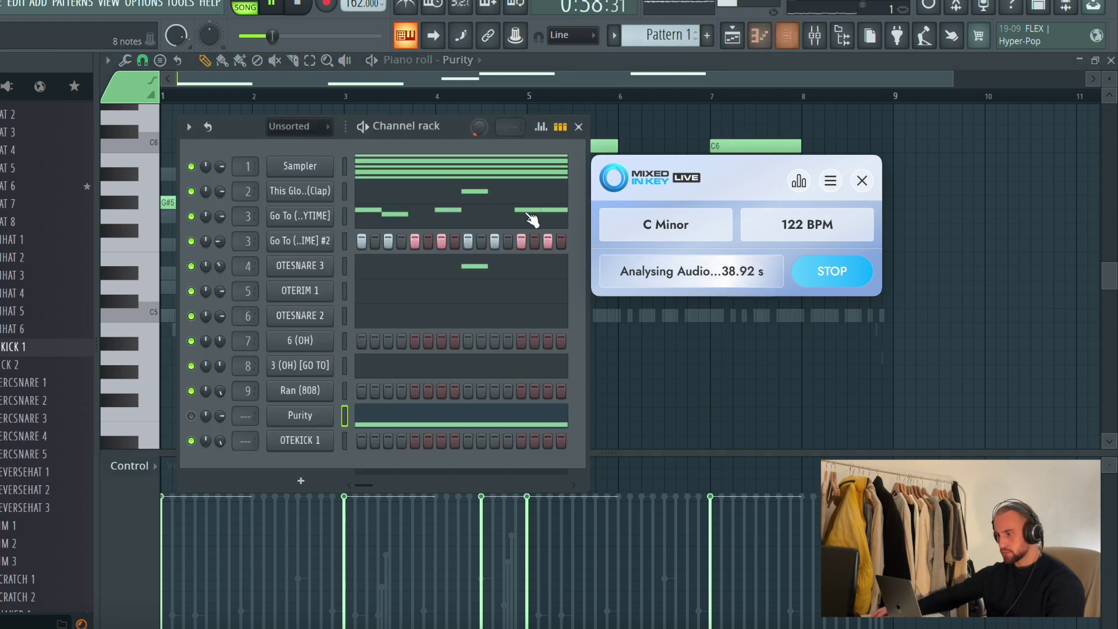
right_click(311, 409)
left_click(550, 393)
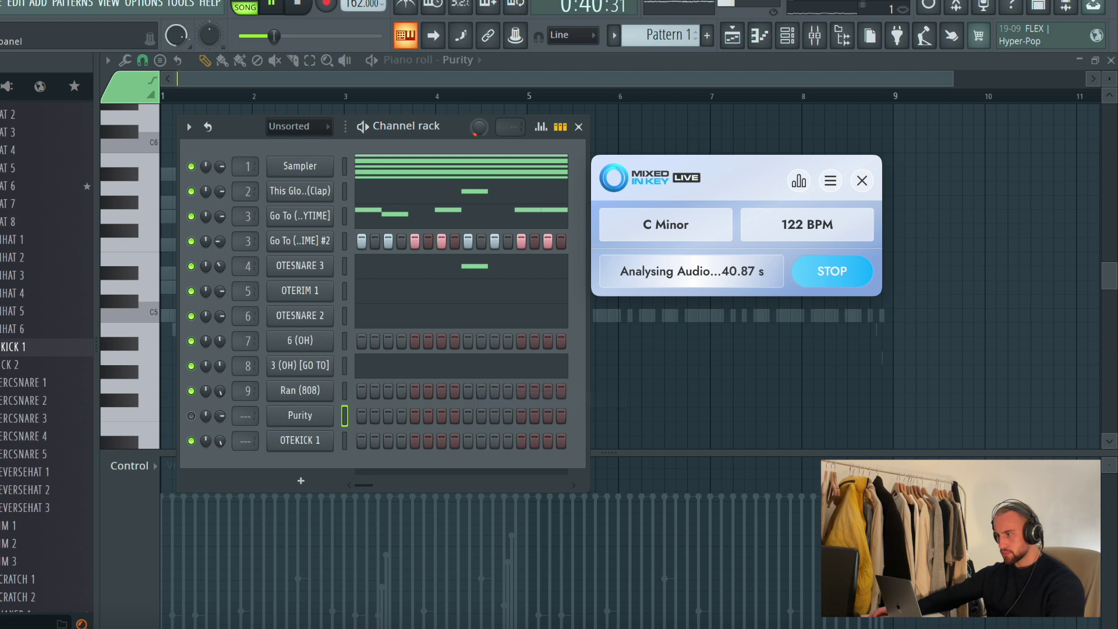
Paste the cut Purity notes into the Purity channel of Pattern 3 and close the key analyser.
scroll(652, 35, "down", 2)
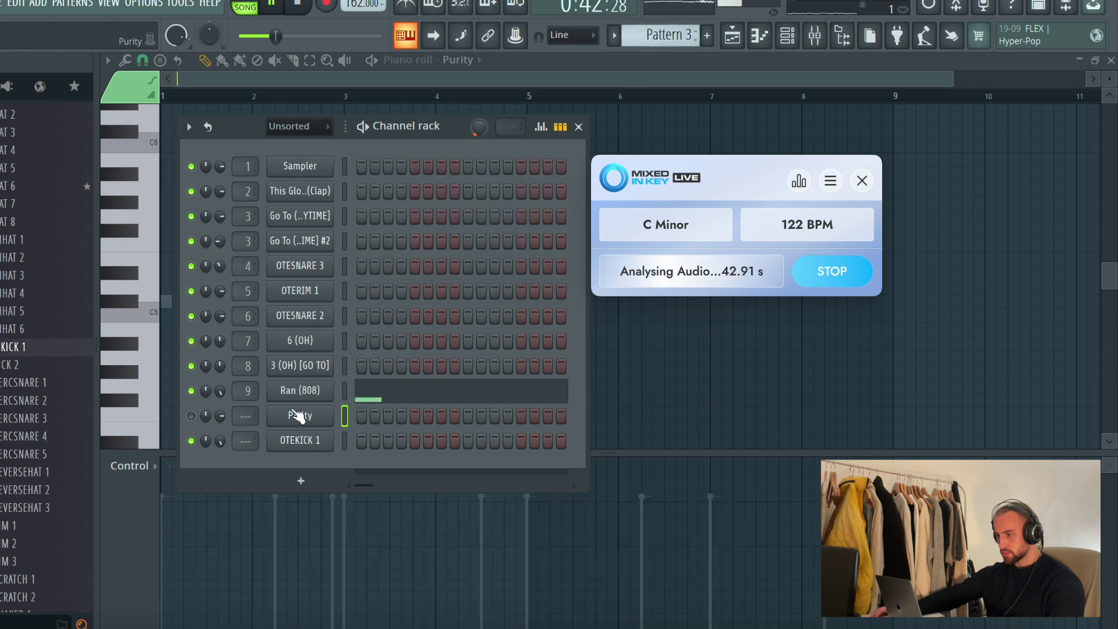
right_click(295, 420)
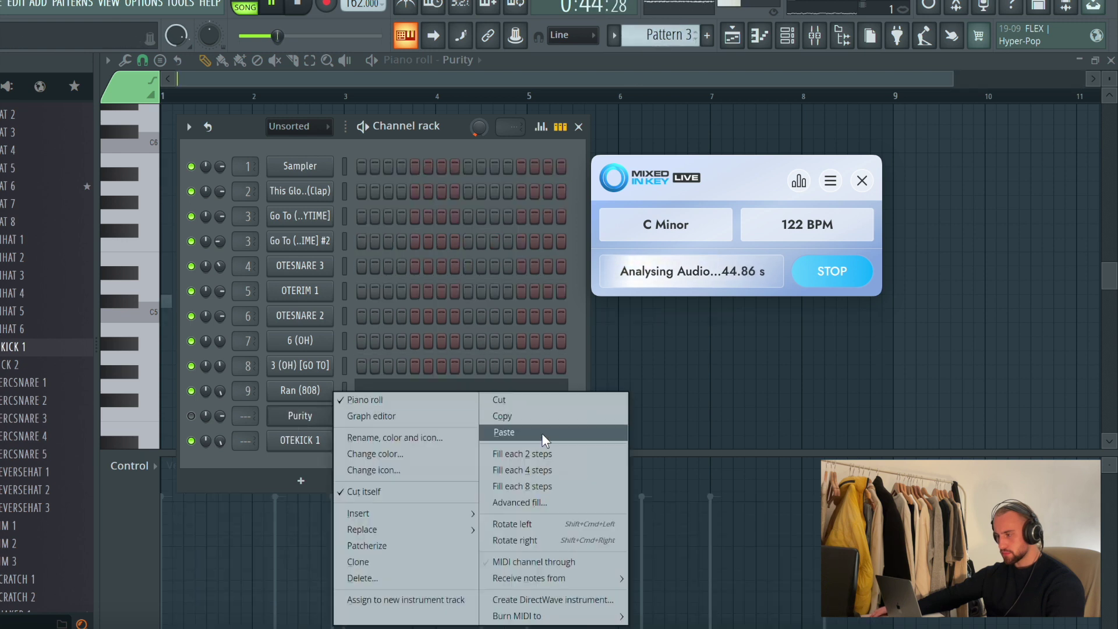
left_click(544, 434)
left_click(863, 180)
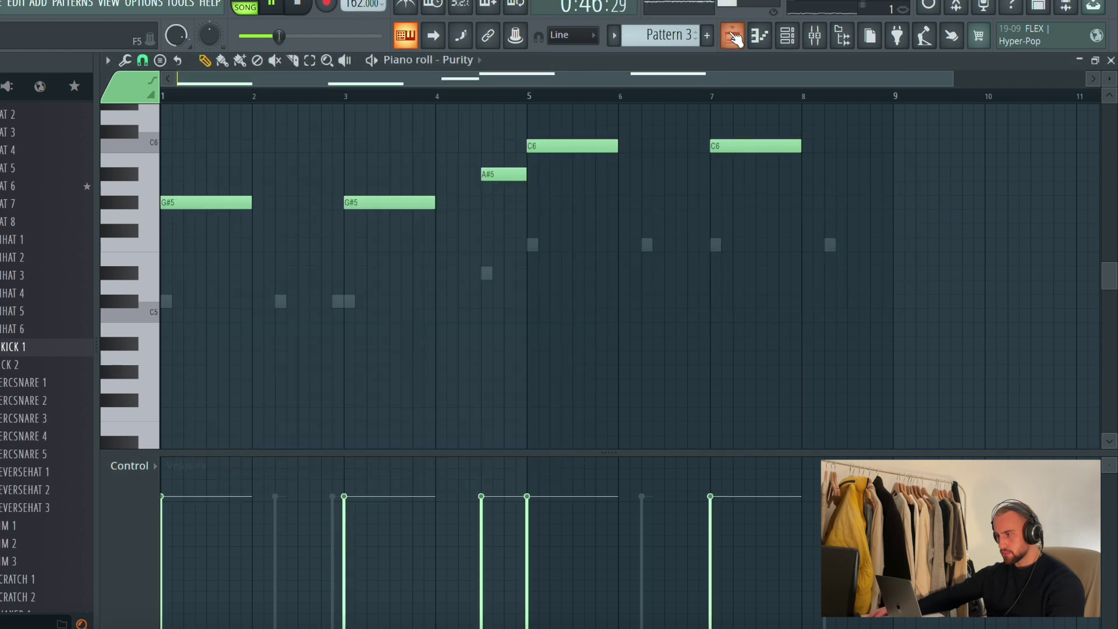
Play back the arrangement and look through the patterns' channel contents up to Pattern 3.
key("F5")
key("space")
key("space")
left_click(787, 36)
scroll(668, 35, "down", 3)
scroll(670, 35, "up", 5)
scroll(670, 35, "down", 2)
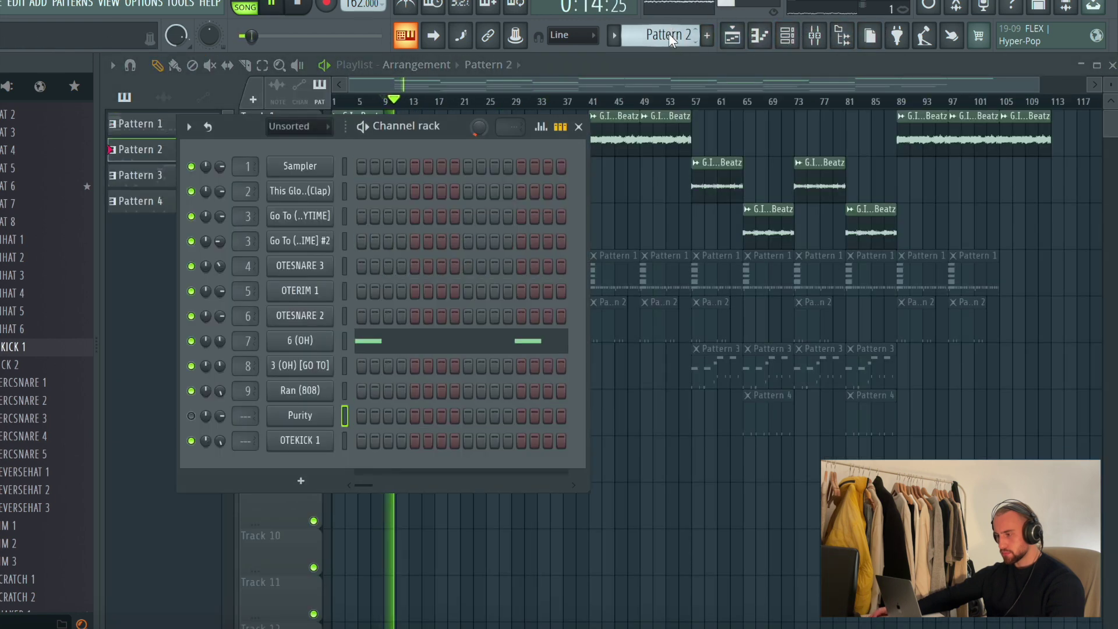
key("space")
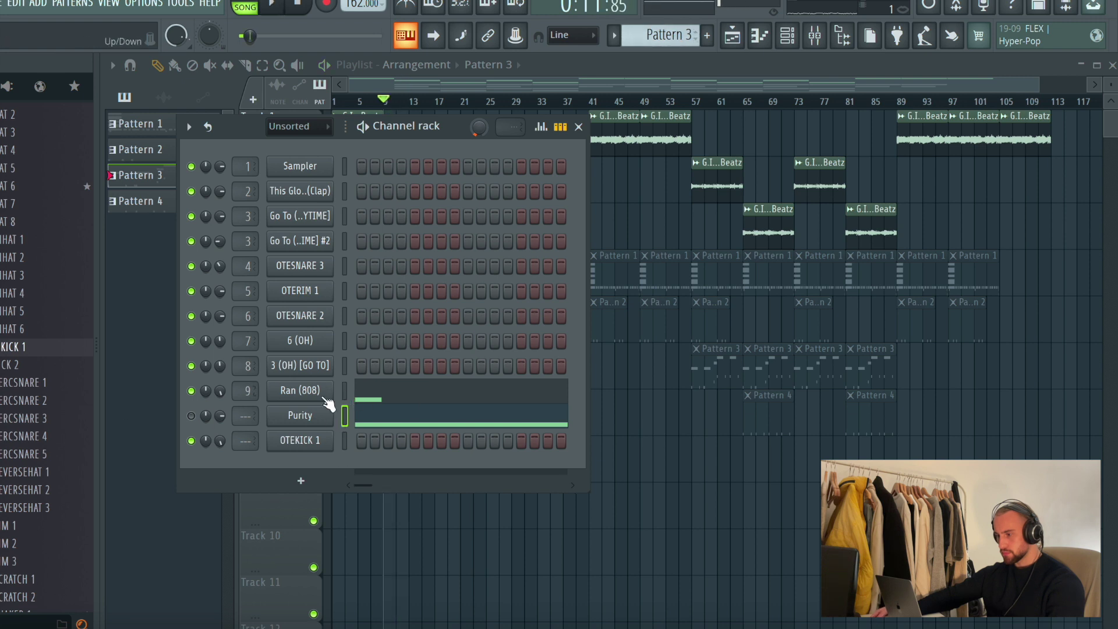
key("space")
Transpose the Purity channel's melody in Pattern 3 up four semitones so it starts on C6.
left_click(386, 418)
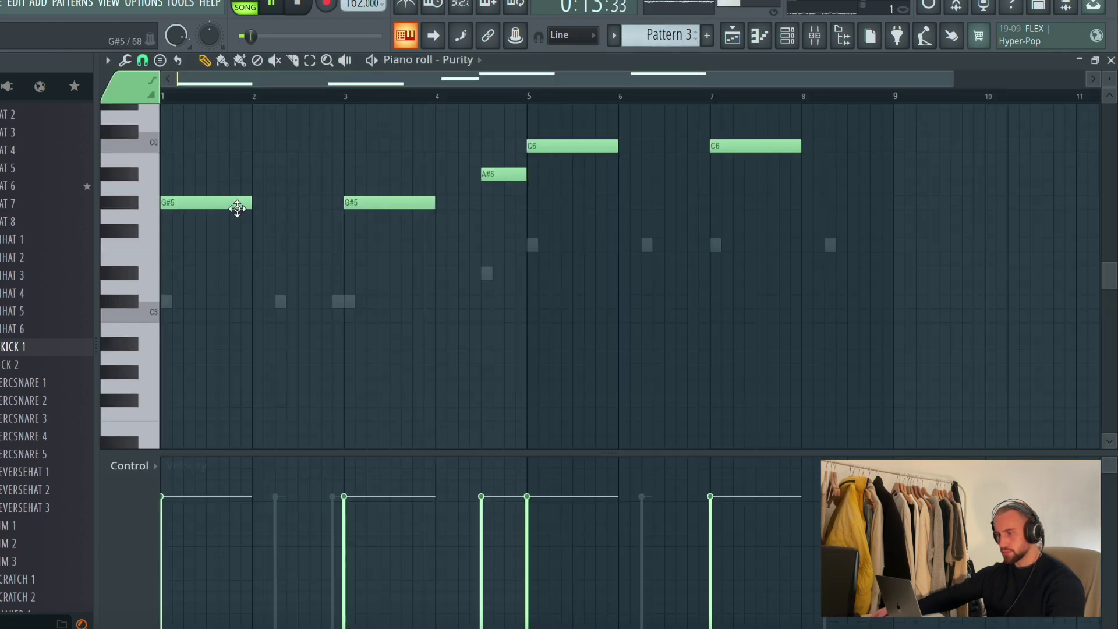
key("space")
key("shift+Up")
key("shift+Up")
key("shift+Up")
key("shift+Up")
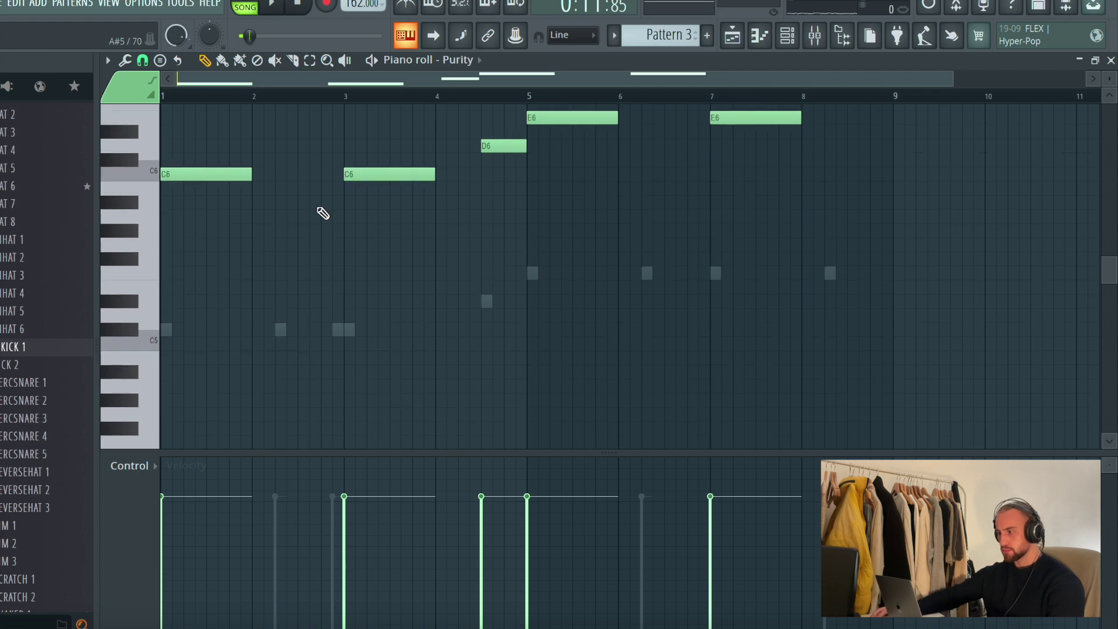
Set the time-stretching mode of the 162 bpm beat's audio clip to Auto and play the arrangement.
left_click(731, 36)
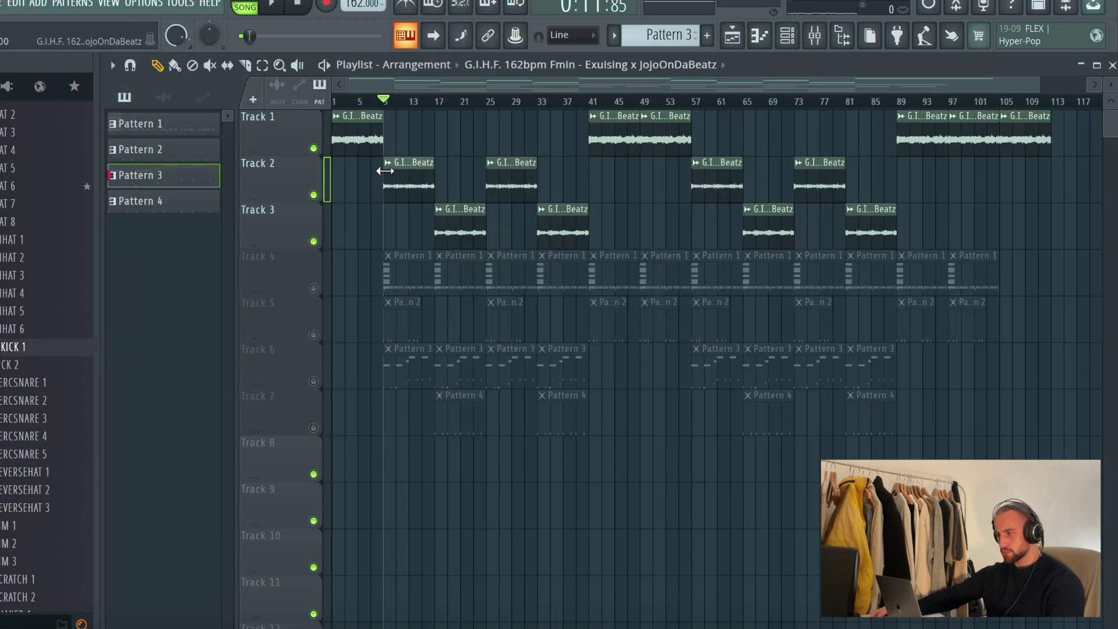
double_click(380, 172)
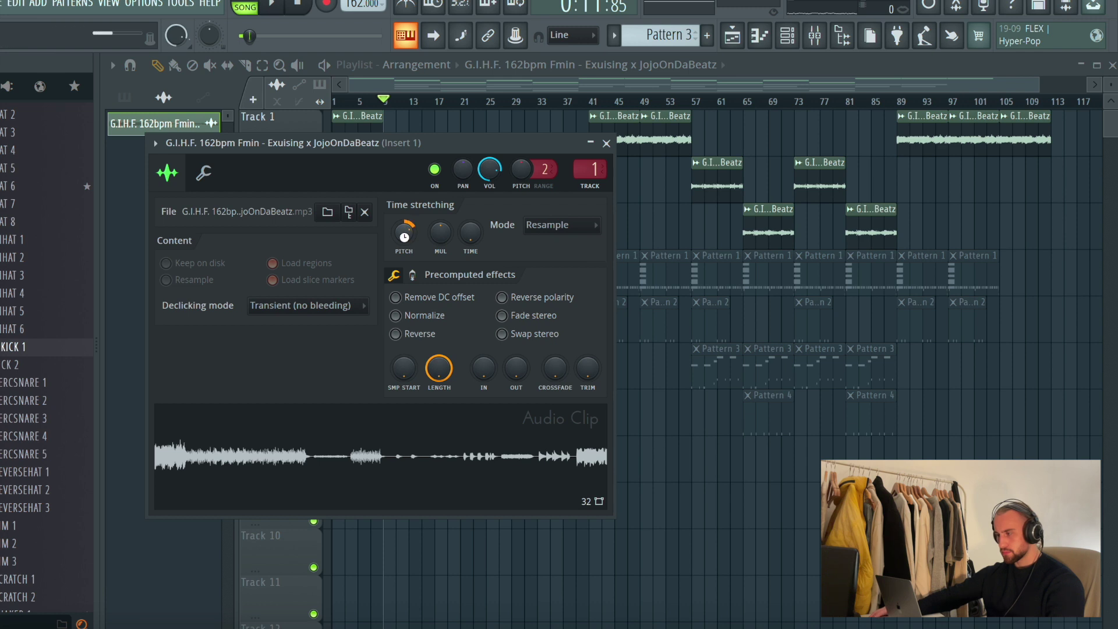
key("space")
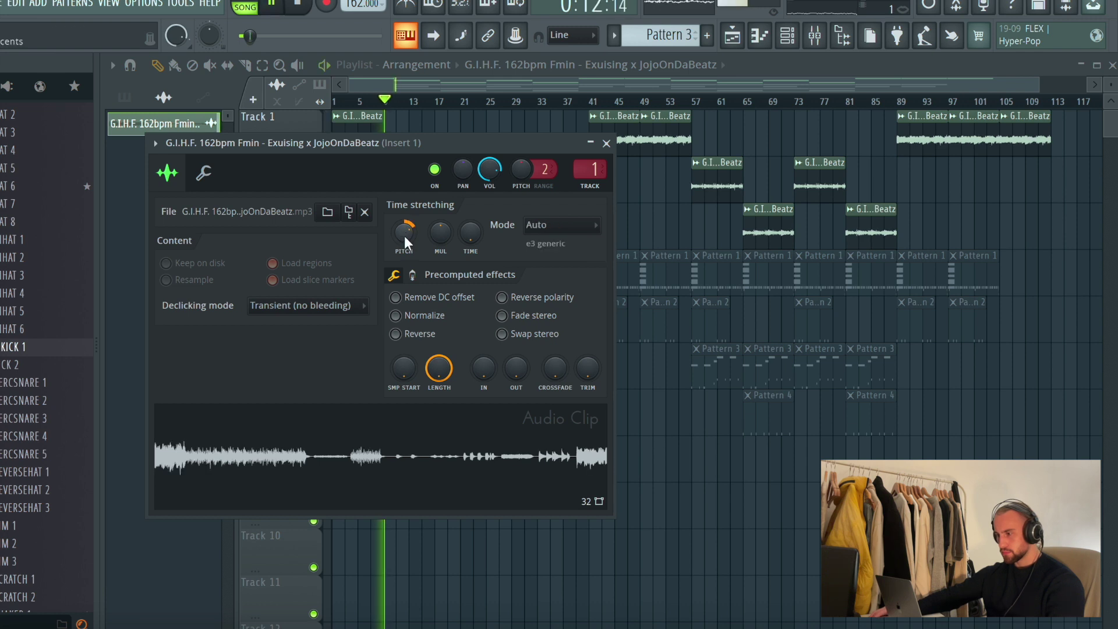
Transpose the Sampler channel's scale notes in Pattern 1 up four semitones so the lowest note is E5.
left_click(787, 36)
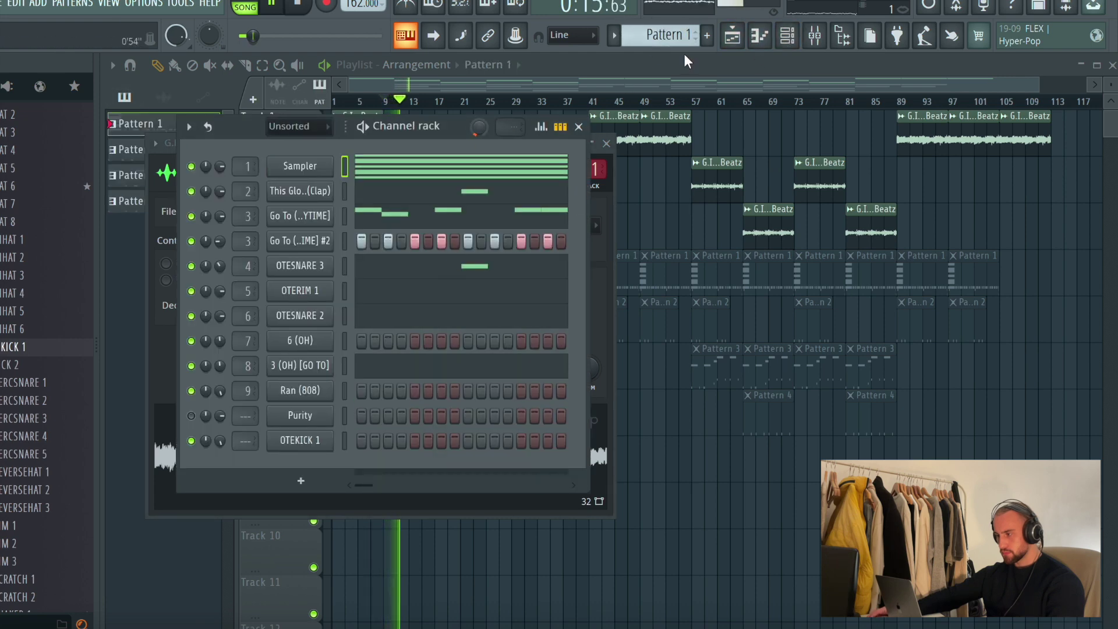
left_click(463, 173)
key("shift+Up")
key("shift+Up")
key("shift+Up")
key("shift+Up")
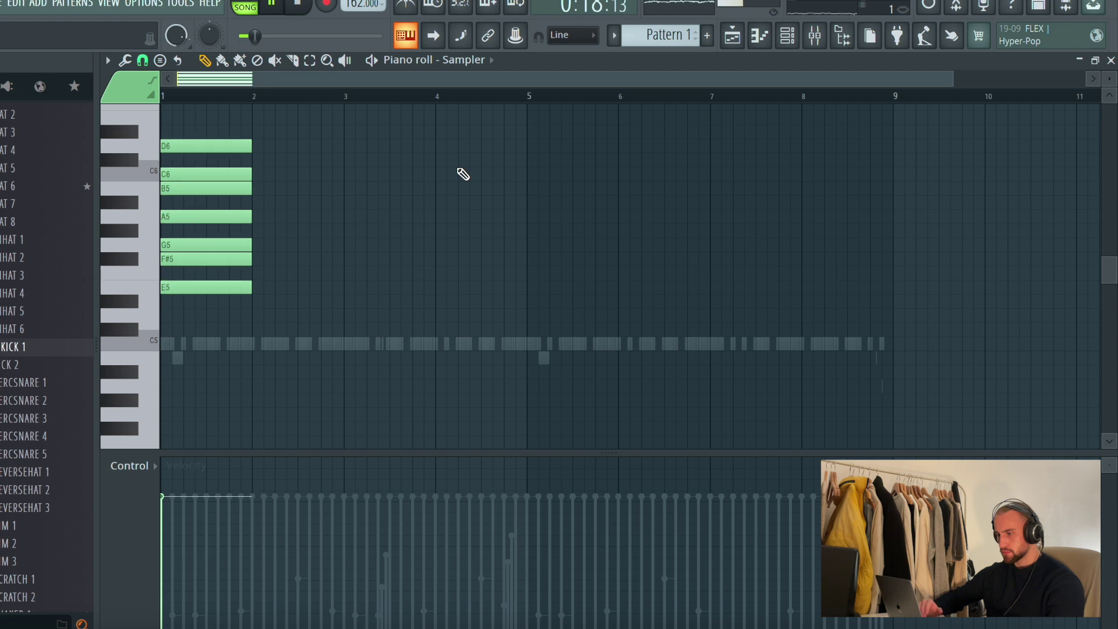
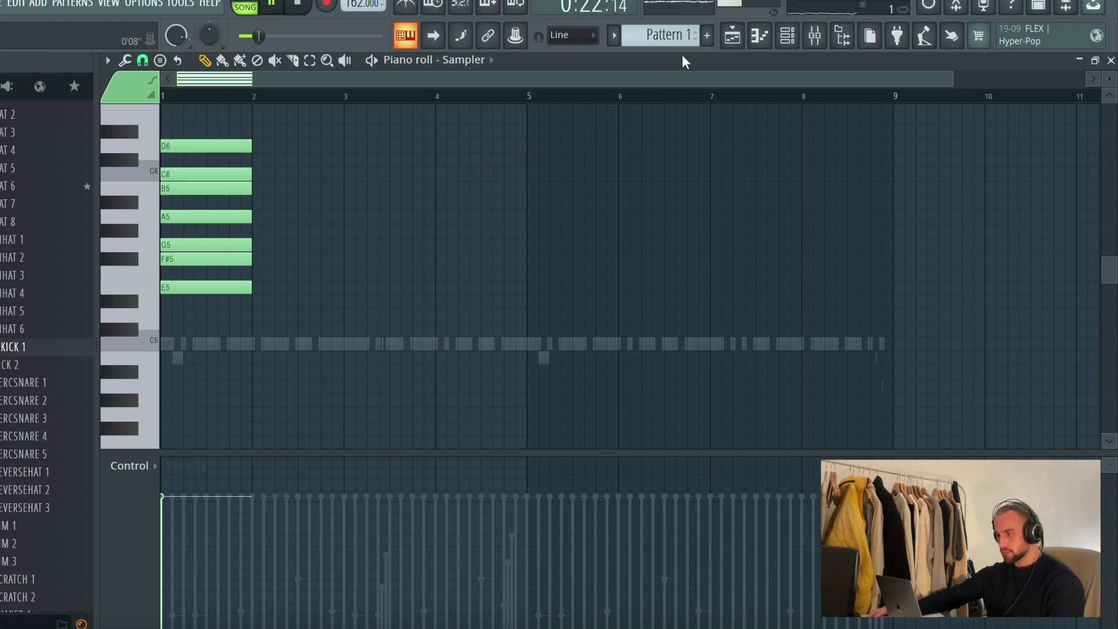
Unmute playlist Track 6, enable the Purity channel and mute the Ran (808) channel to hear Pattern 3's melody.
left_click(733, 47)
left_click(787, 36)
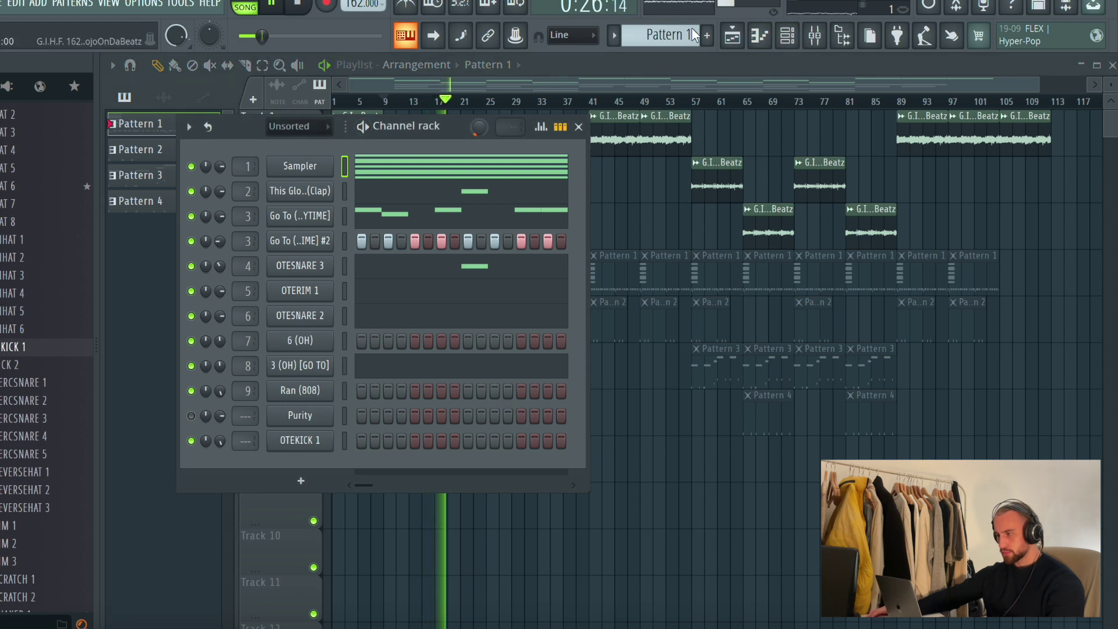
scroll(668, 36, "down", 2)
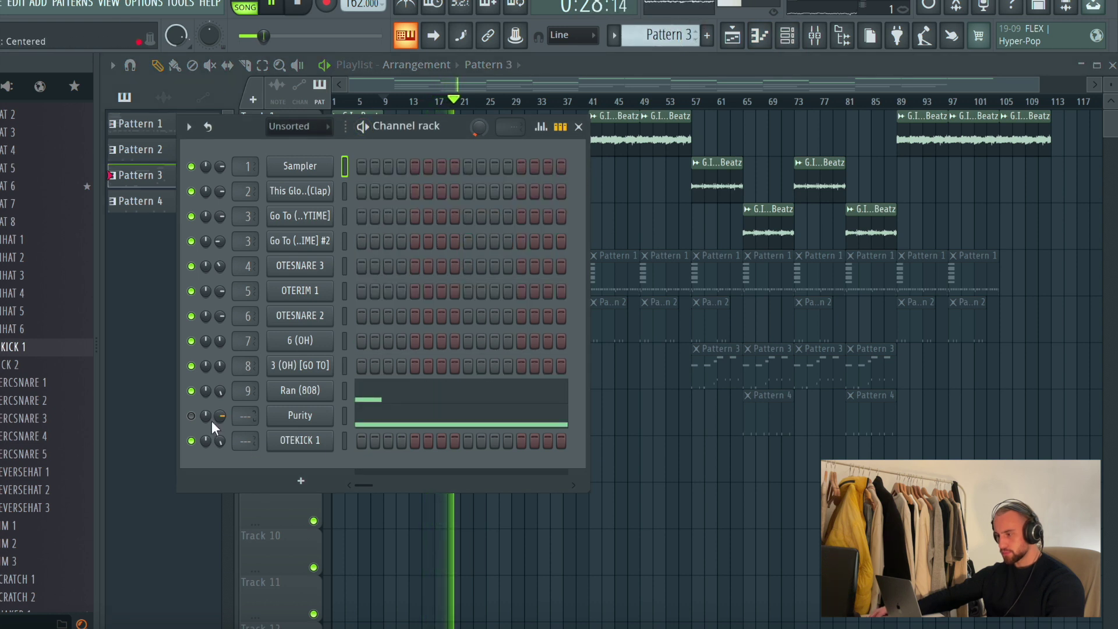
key("Escape")
key("space")
key("space")
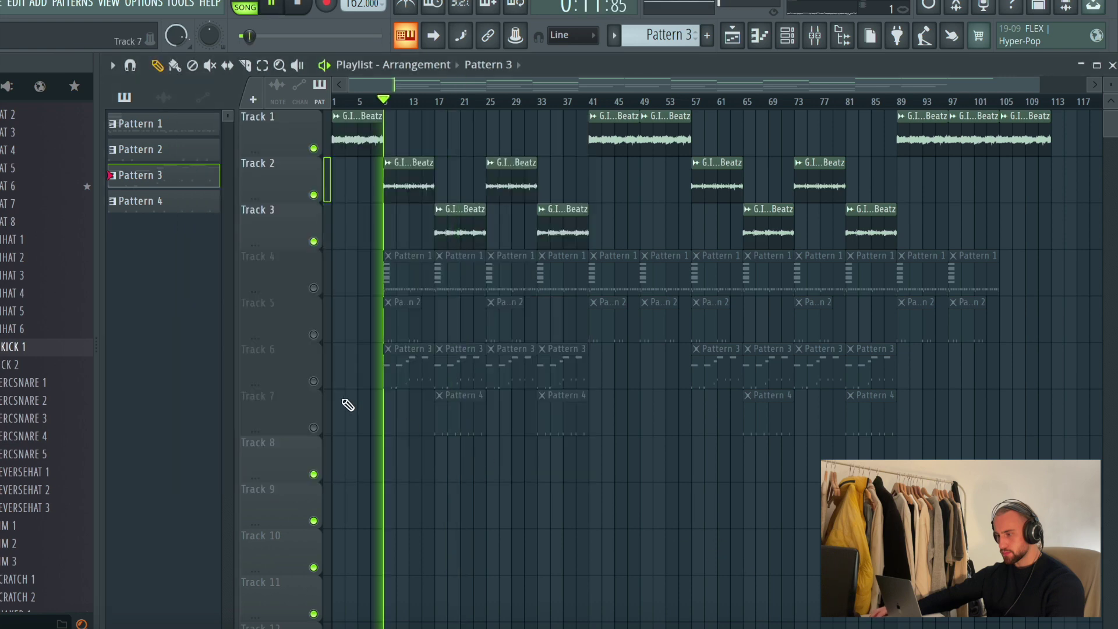
left_click(313, 382)
key("space")
key("space")
key("space")
left_click(795, 36)
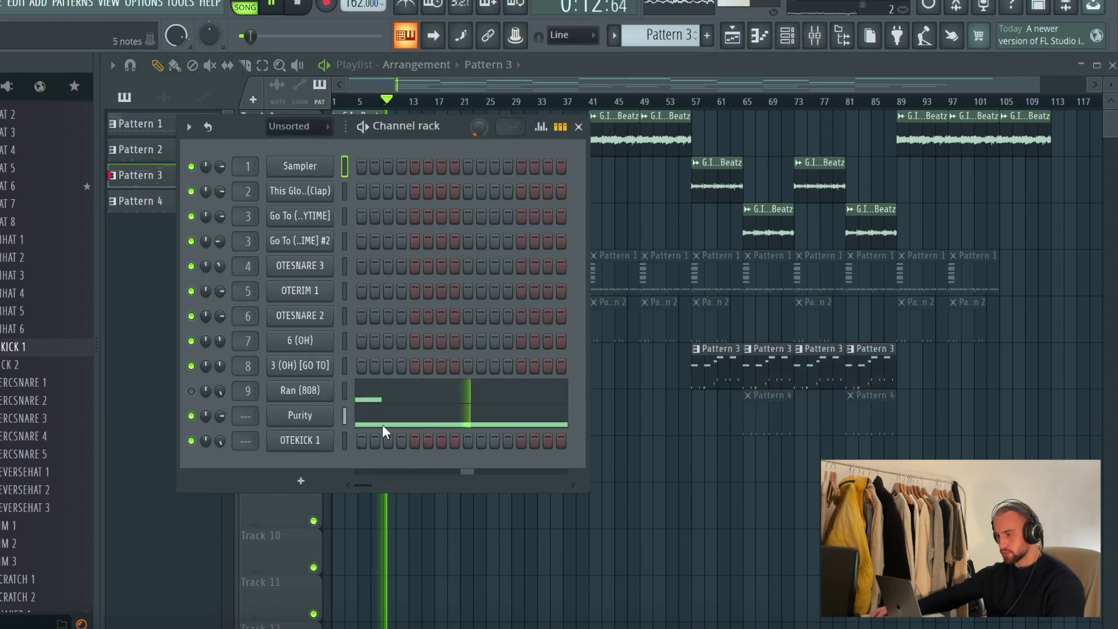
Transpose the Purity channel's melody in Pattern 3 down one semitone so it starts on C6.
left_click(393, 427)
key("space")
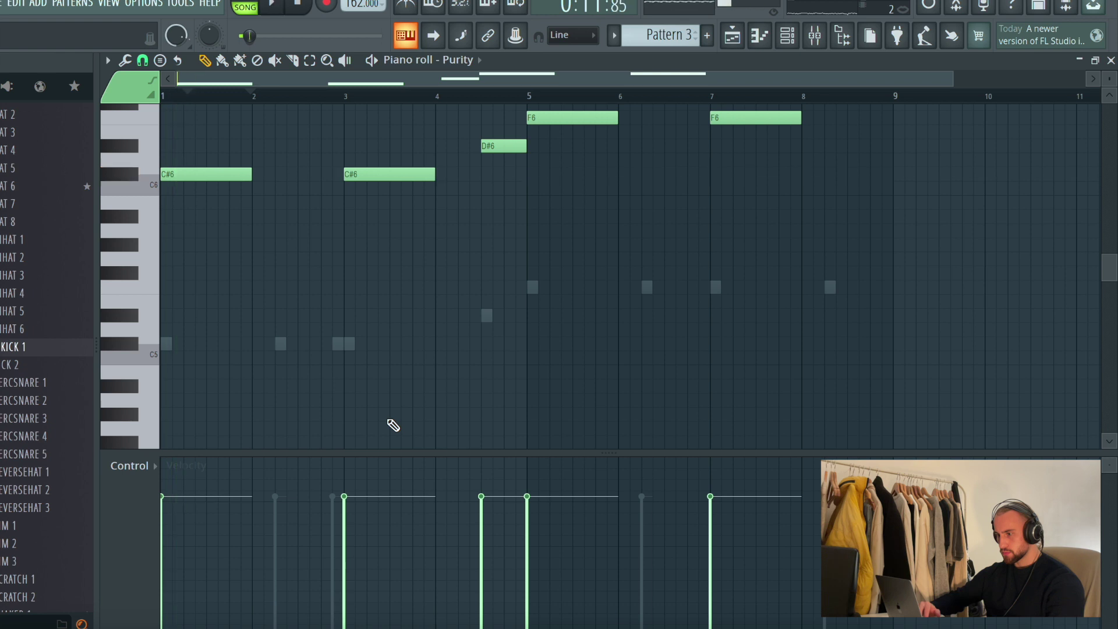
key("shift+Down")
key("shift+Up")
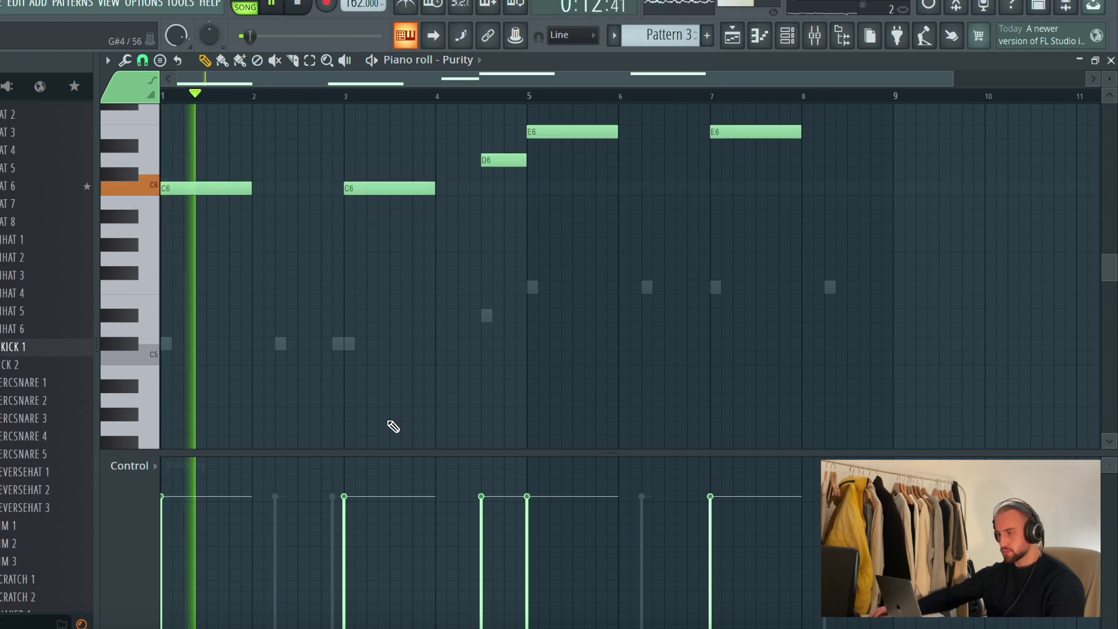
scroll(449, 372, "up", 1)
scroll(579, 330, "up", 3)
scroll(596, 330, "down", 1)
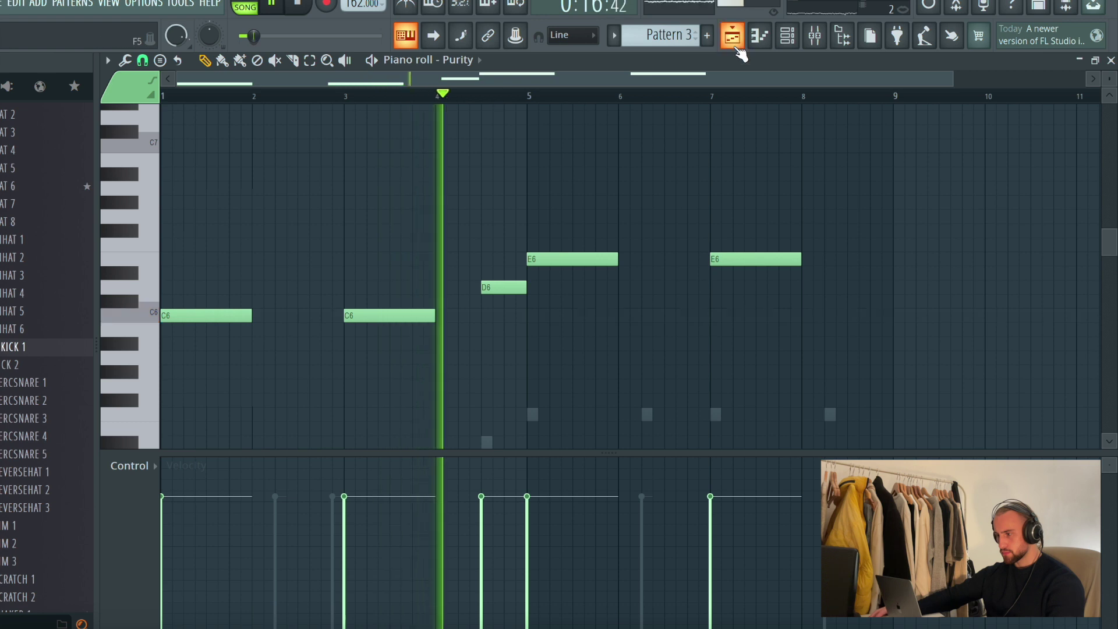
Mute the Purity channel and start a live key analysis of the beat in Mixed In Key Live.
left_click(735, 44)
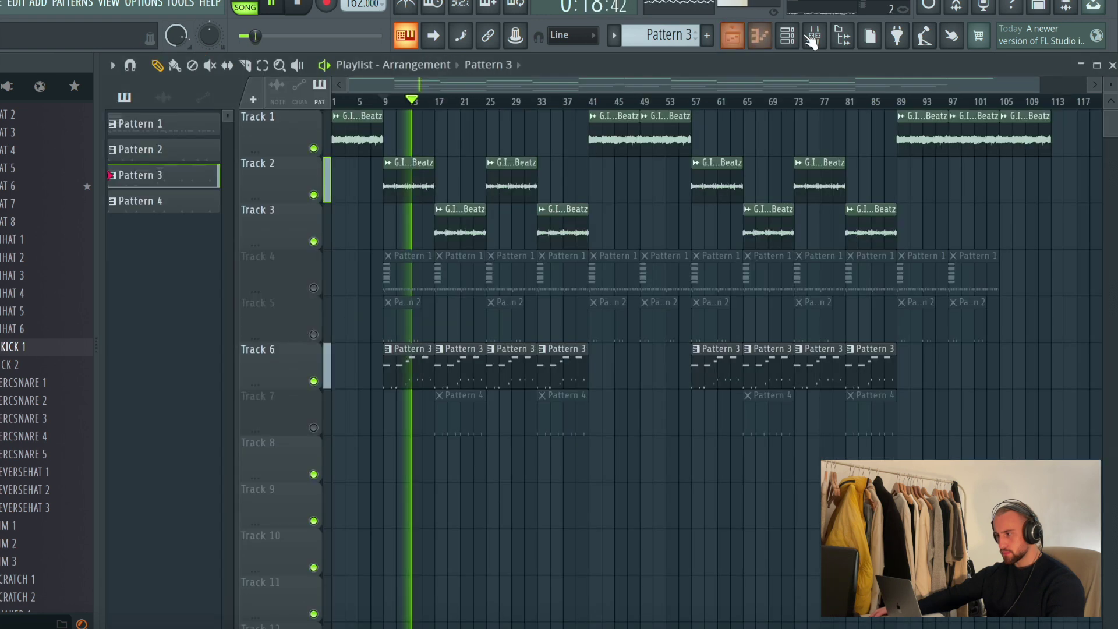
key("F9")
key("F6")
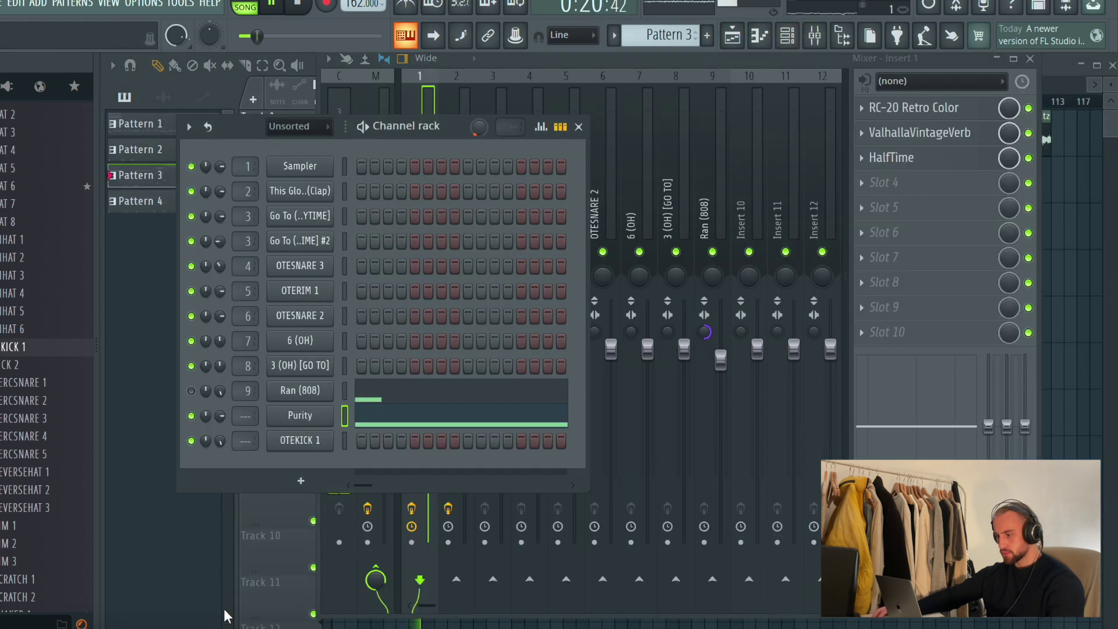
left_click(226, 615)
left_click(818, 274)
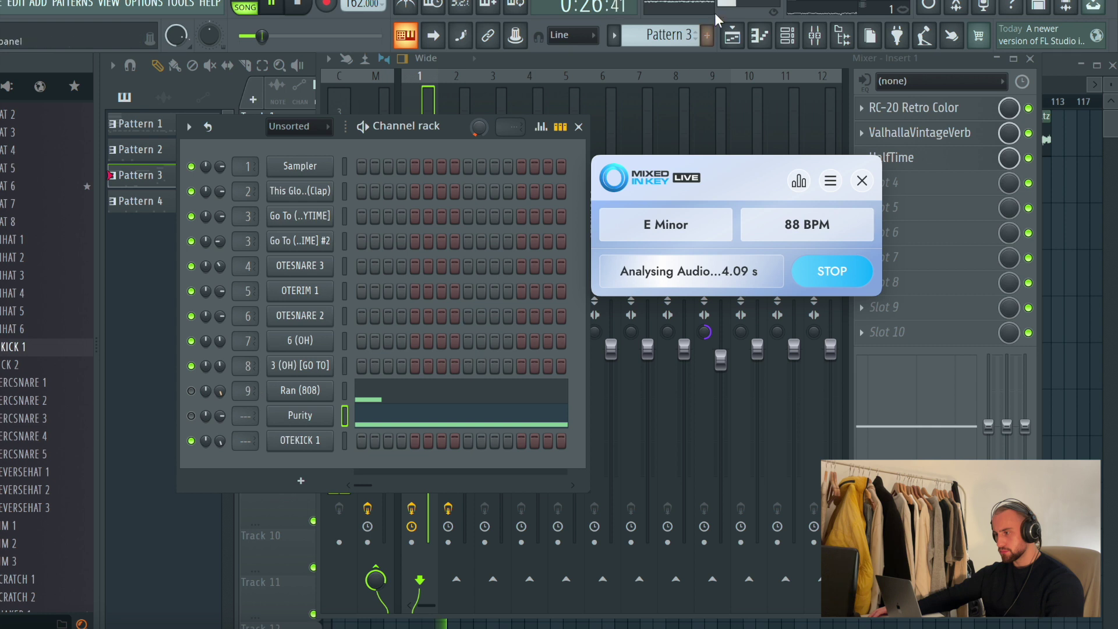
Cut the Sampler channel's scale notes from Pattern 1 and paste them into the Sampler channel of Pattern 3.
left_click_drag(652, 48, 659, 25)
right_click(303, 170)
left_click(517, 170)
scroll(659, 25, "up", 1)
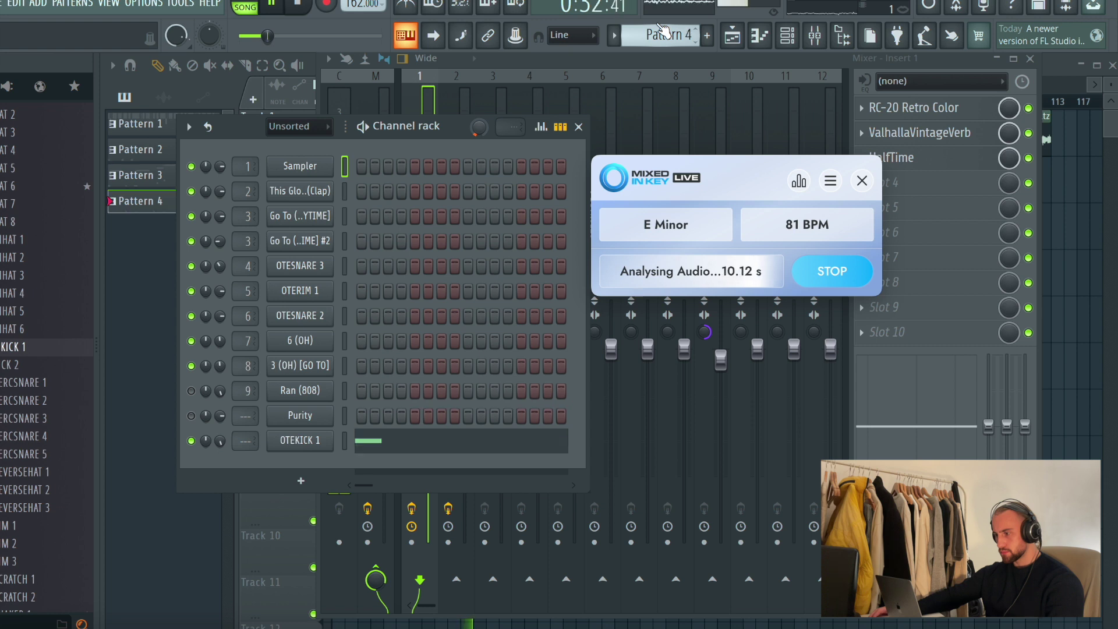
scroll(663, 31, "down", 1)
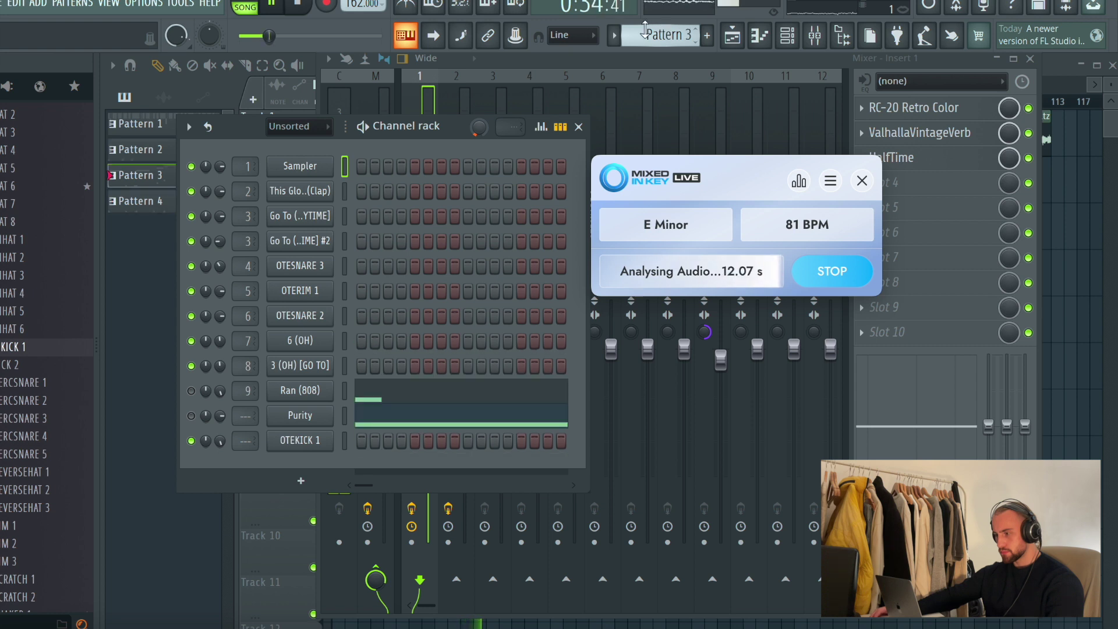
right_click(301, 169)
left_click(577, 201)
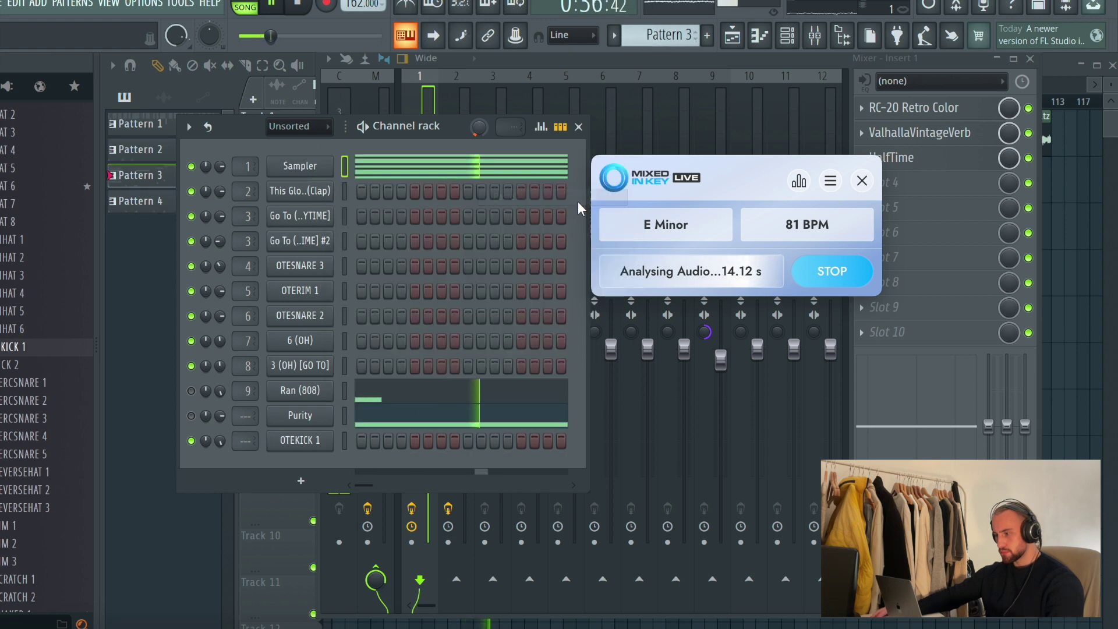
Stop the key analysis and compare the Purity melody with the Sampler's scale notes in Pattern 3.
left_click(429, 423)
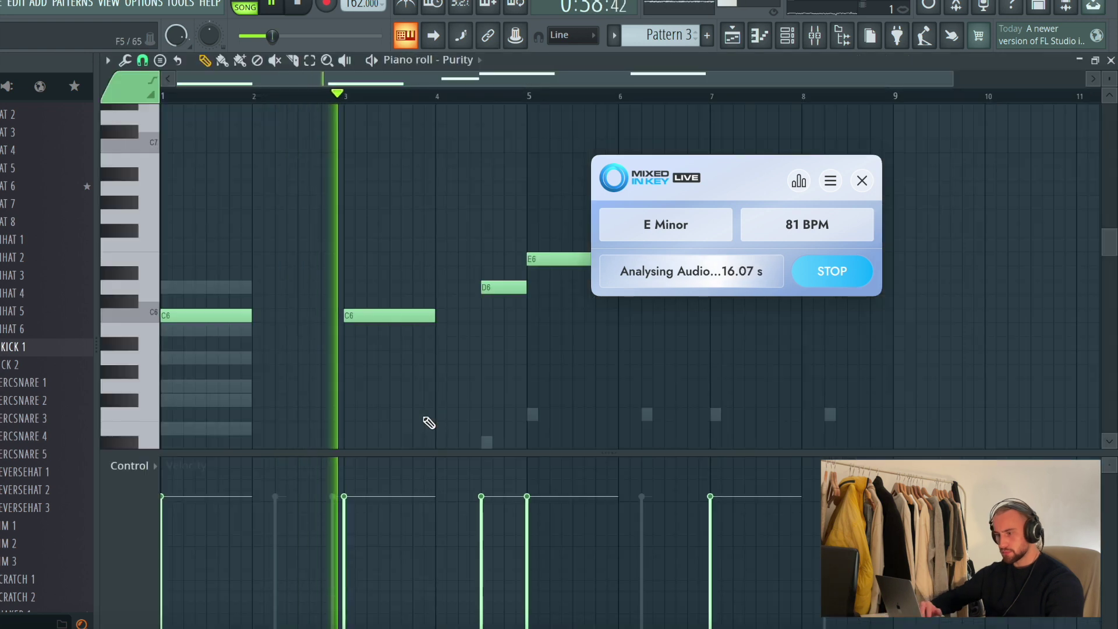
scroll(429, 424, "down", 1)
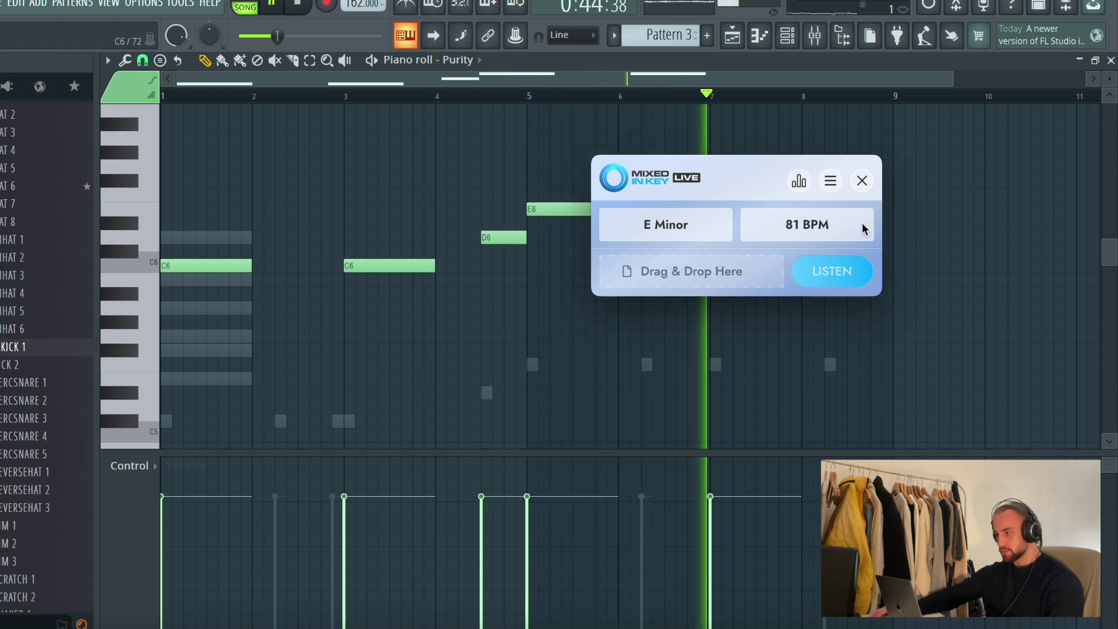
left_click(732, 35)
left_click(787, 35)
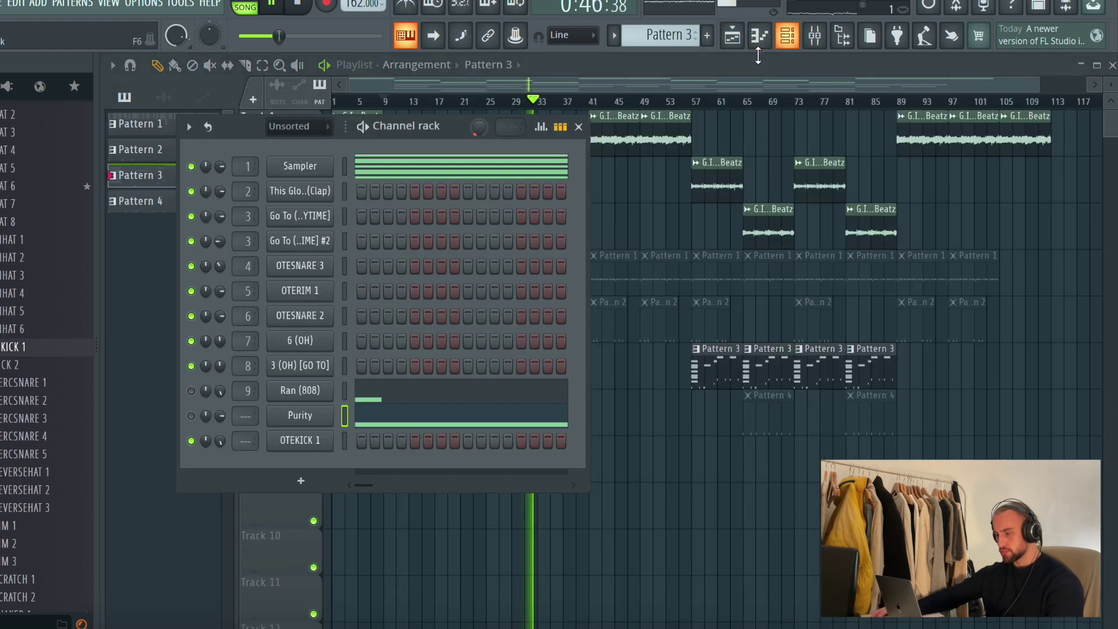
left_click(371, 423)
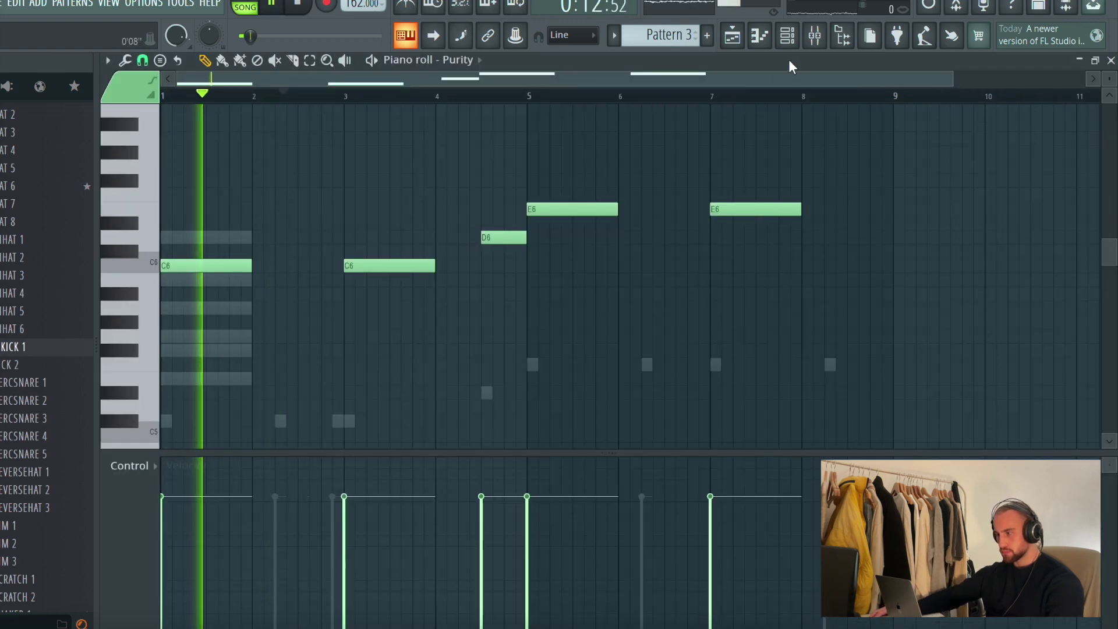
Transpose the Ran (808) channel's notes in Pattern 3 down one semitone so they start on C5.
left_click(787, 36)
key("space")
left_click(381, 396)
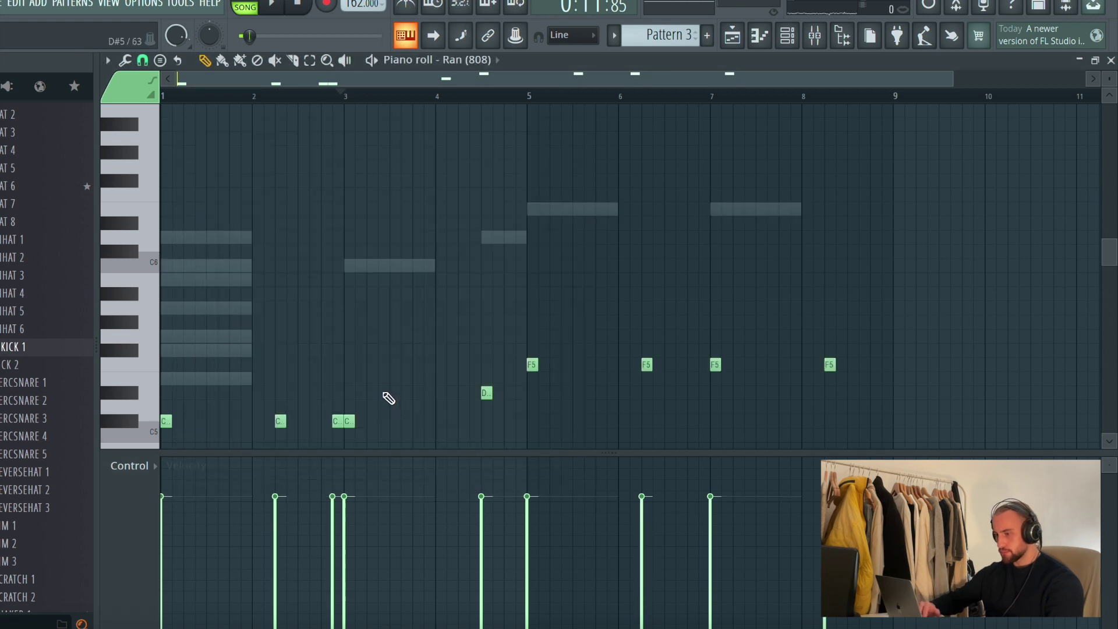
key("ctrl+Up")
key("shift+Down")
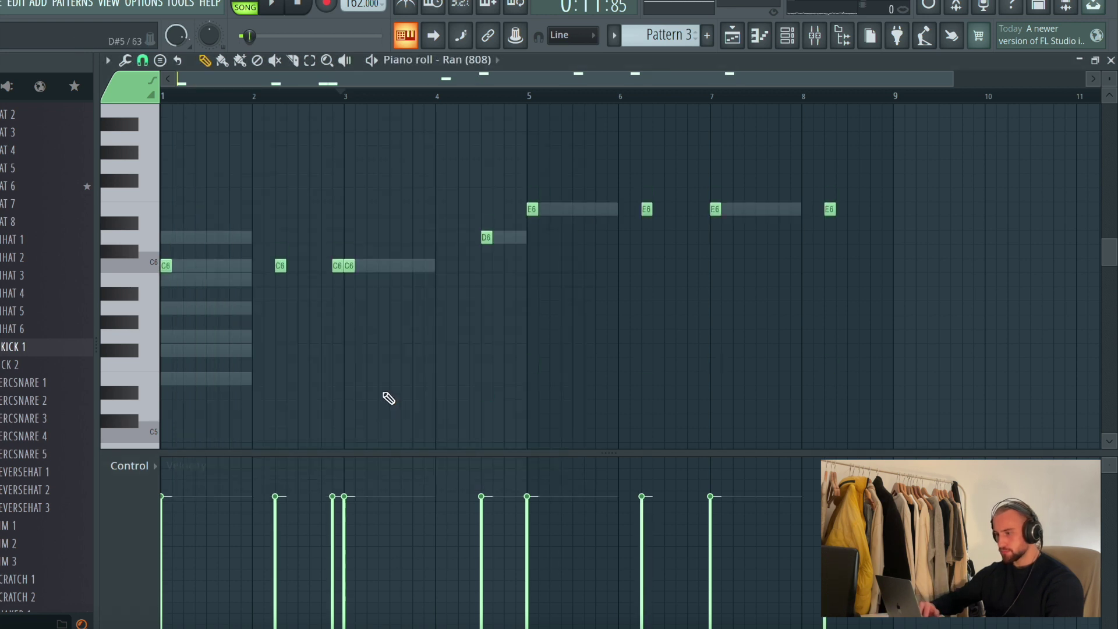
key("ctrl+Down")
key("space")
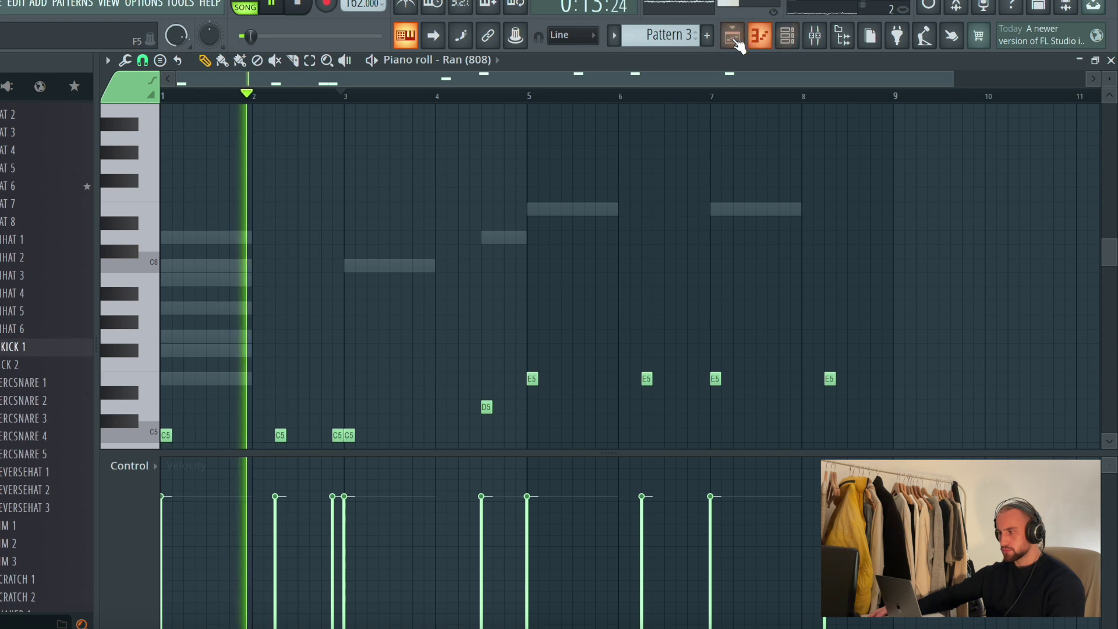
Unmute all playlist tracks and play the full arrangement with the mixer open.
left_click(736, 42)
left_click(787, 41)
left_click(787, 41)
key("space")
left_click(314, 381, "ctrl")
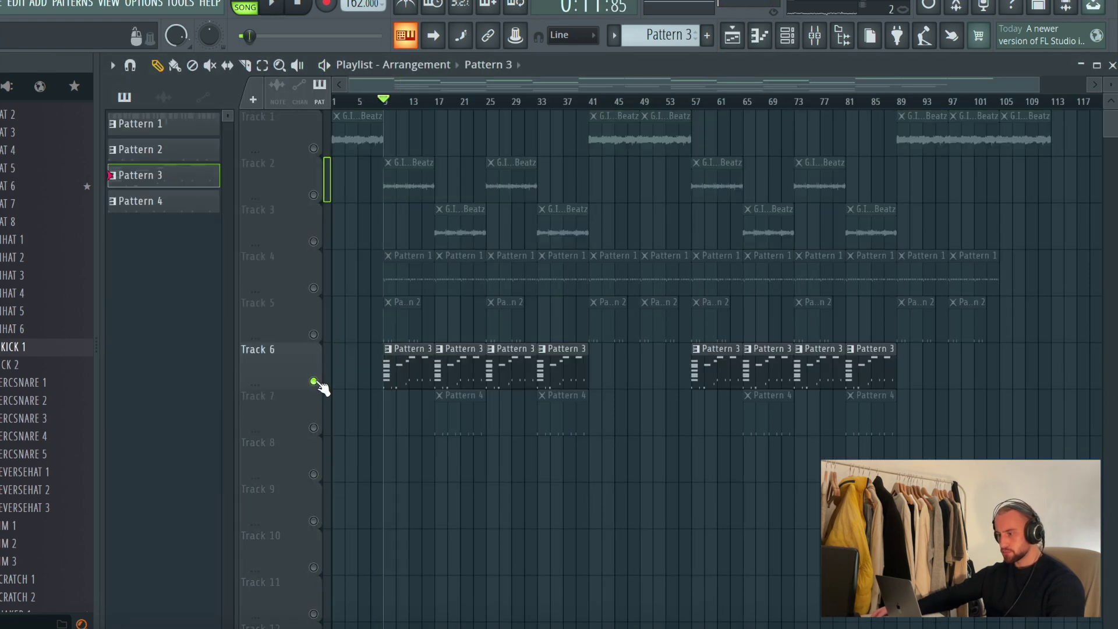
left_click(313, 382, "ctrl")
key("space")
left_click(815, 37)
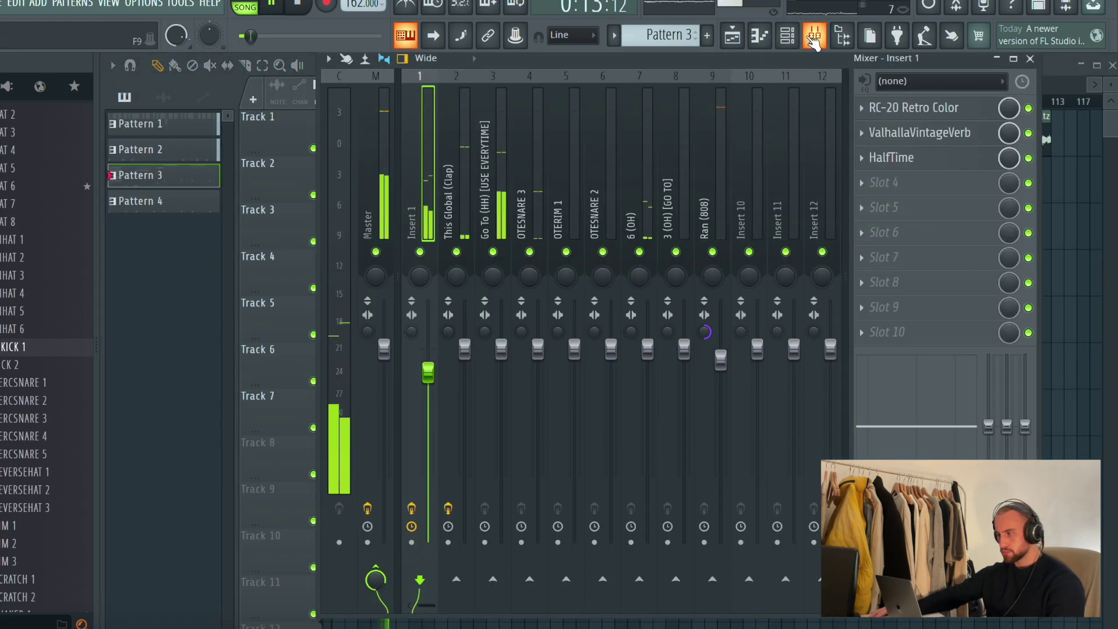
Examine the settings of the clap, OTERIM 1, 3 (OH), OTEKICK 1 and second hi-hat channels with Pattern 1 selected.
left_click(787, 41)
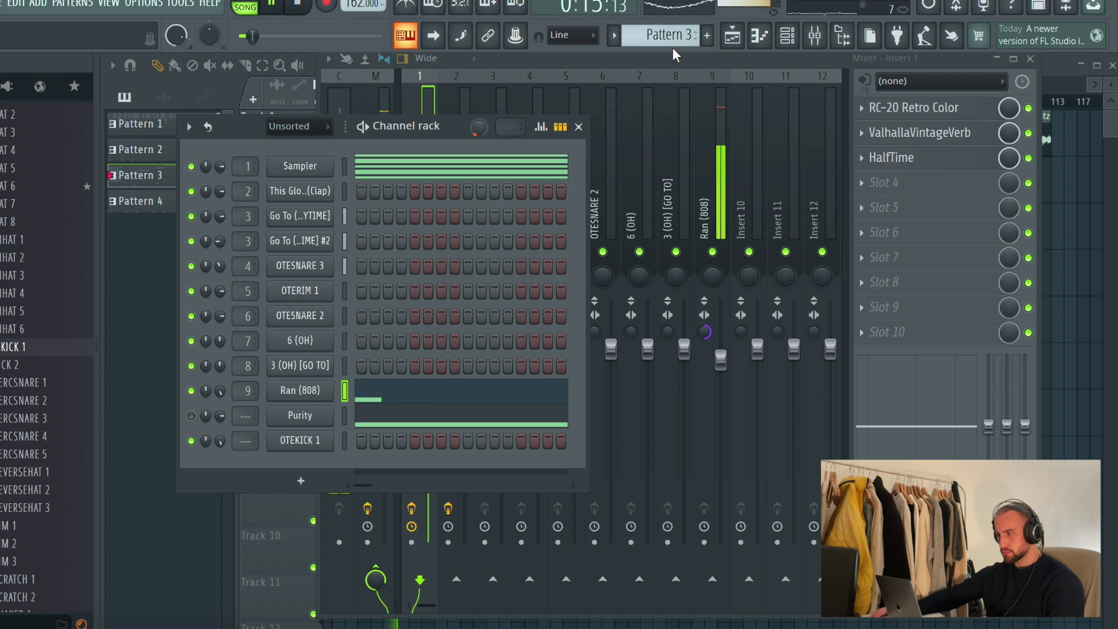
scroll(669, 36, "up", 2)
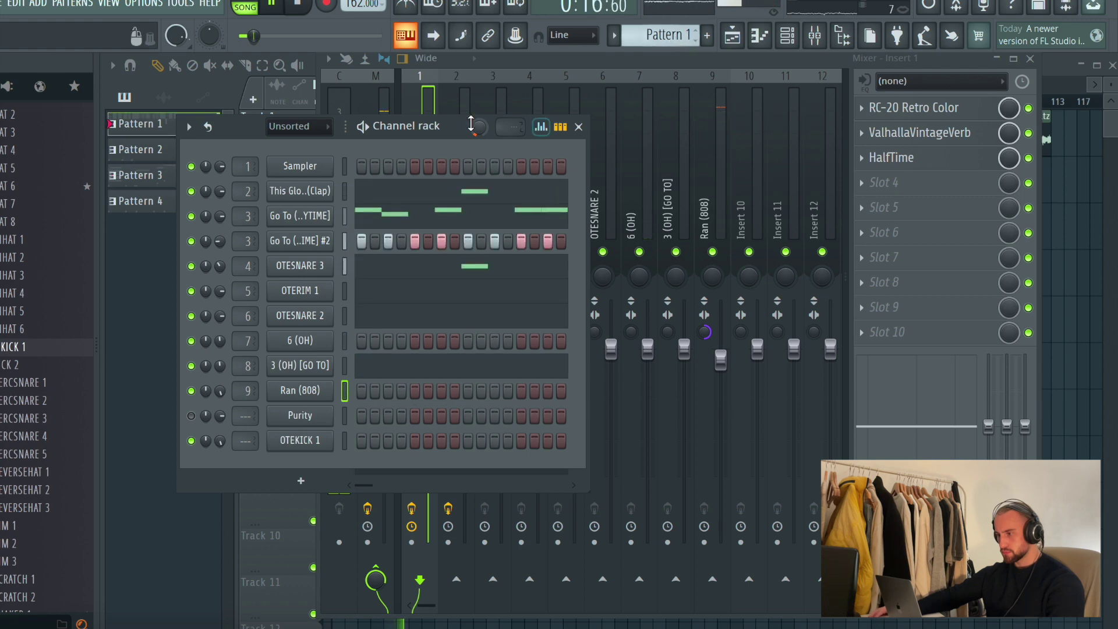
left_click(300, 191)
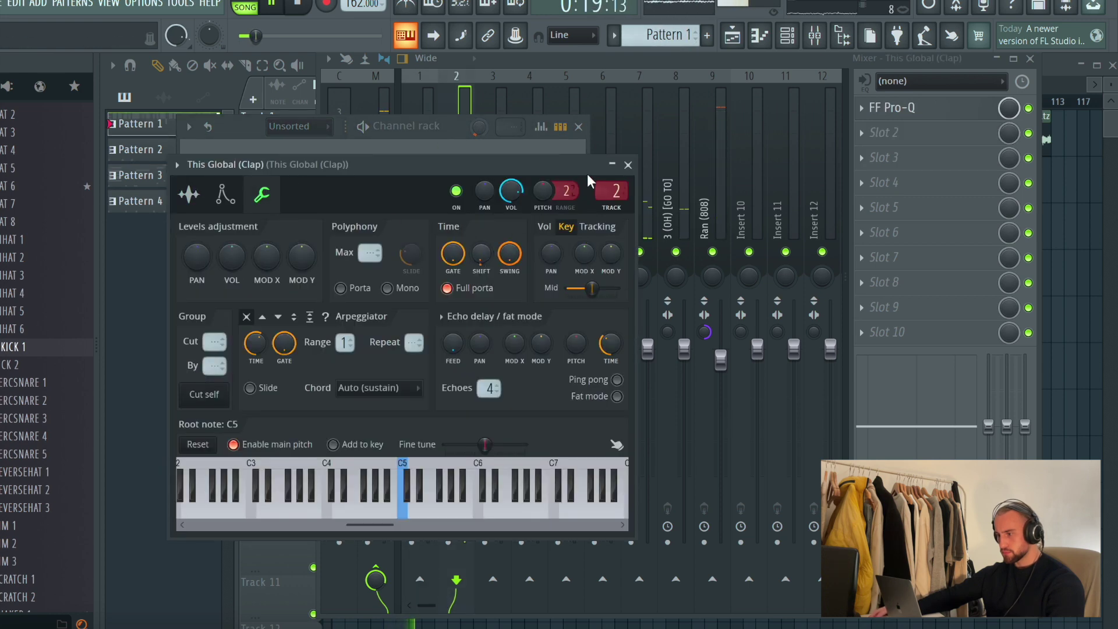
left_click(627, 165)
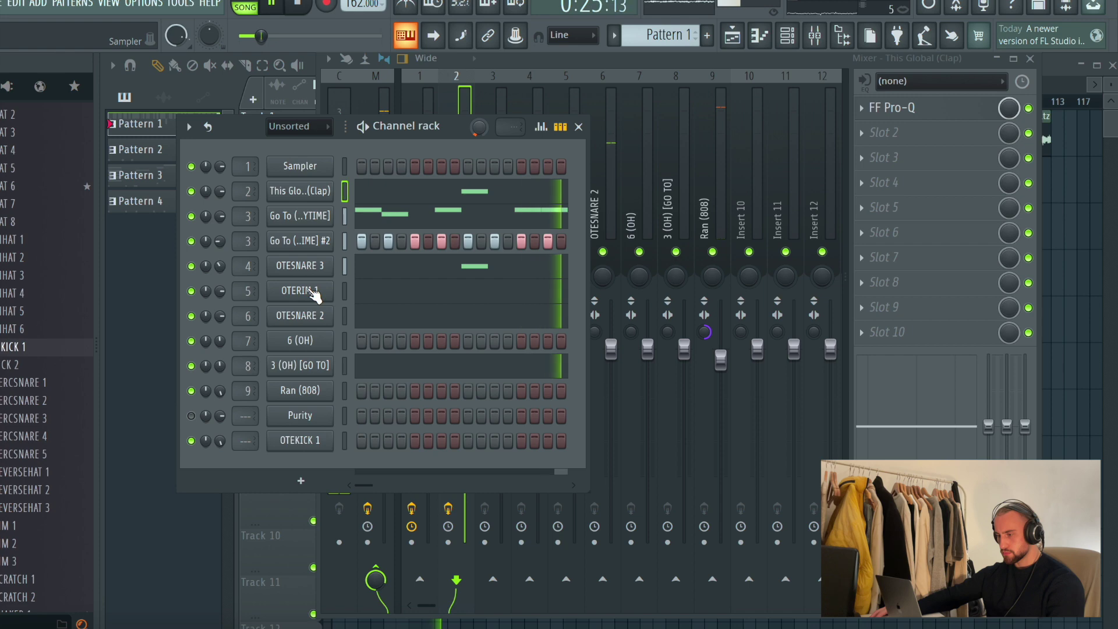
left_click(319, 290)
left_click(326, 259)
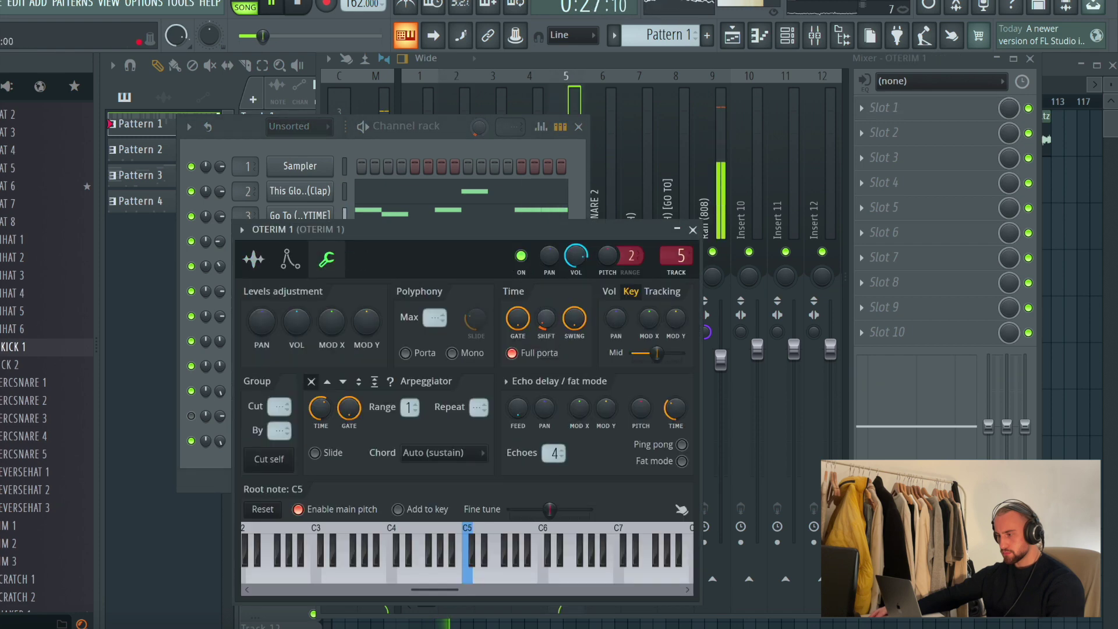
left_click(693, 231)
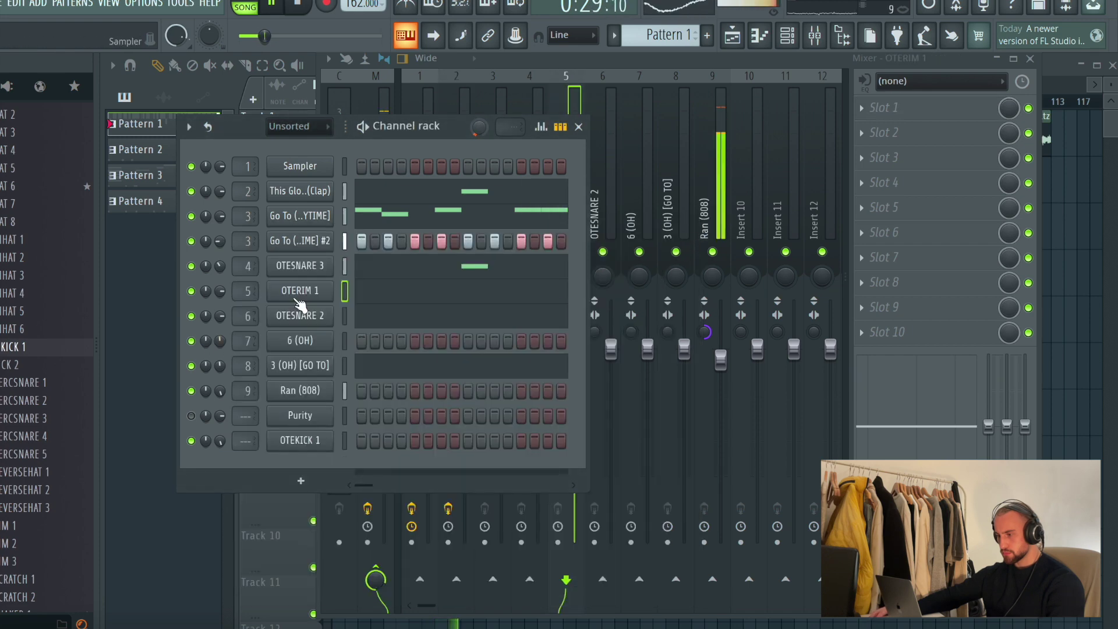
left_click(303, 366)
left_click(218, 150)
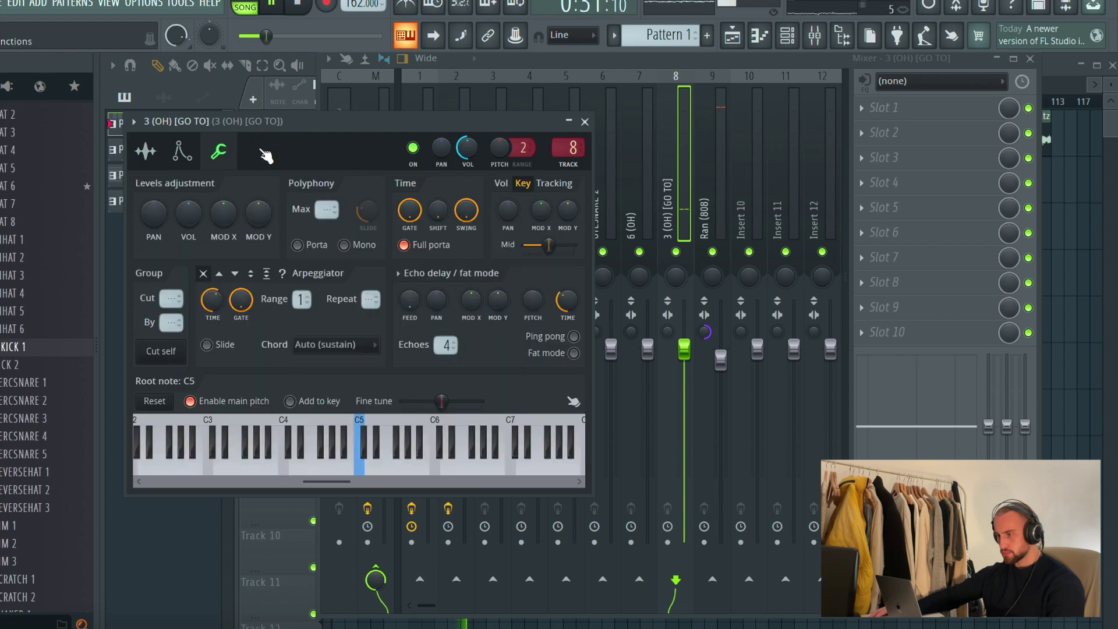
left_click(585, 123)
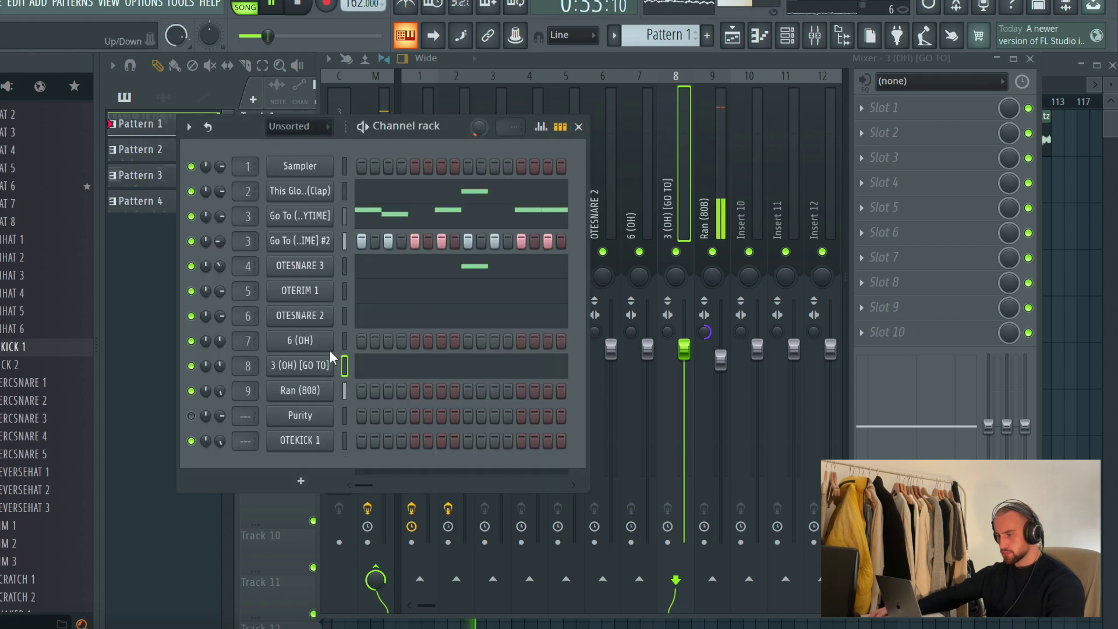
left_click(299, 440)
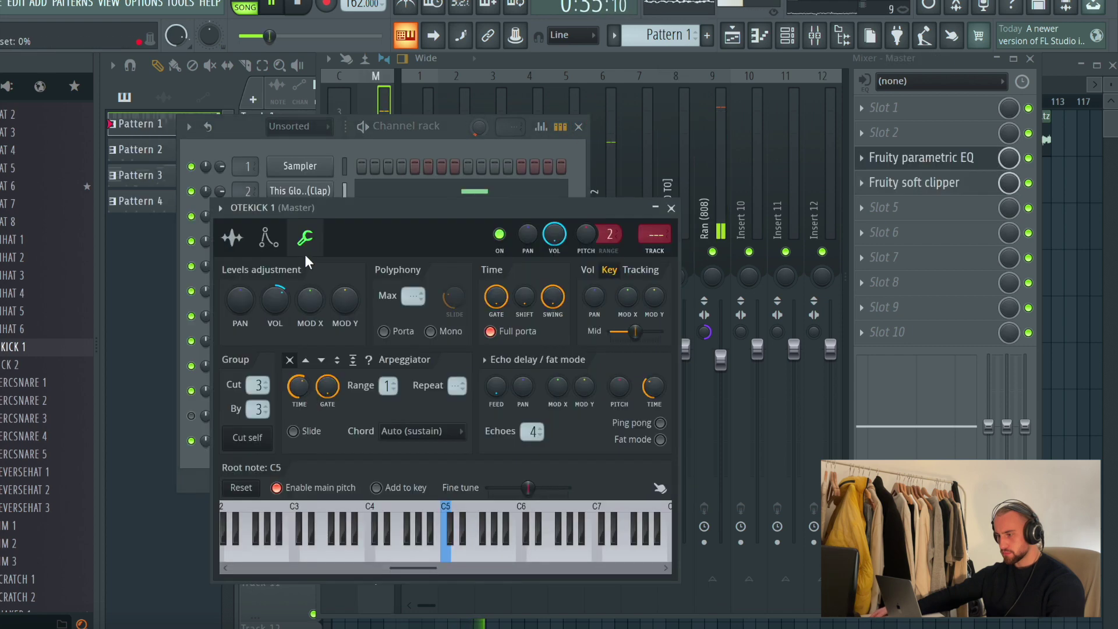
left_click(655, 208)
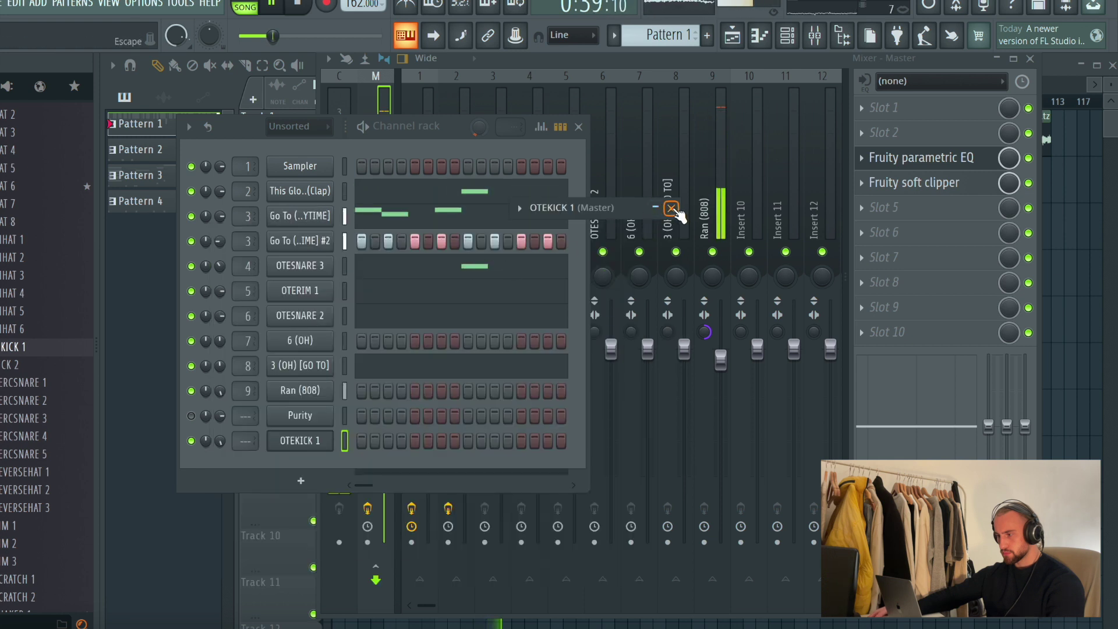
left_click(671, 208)
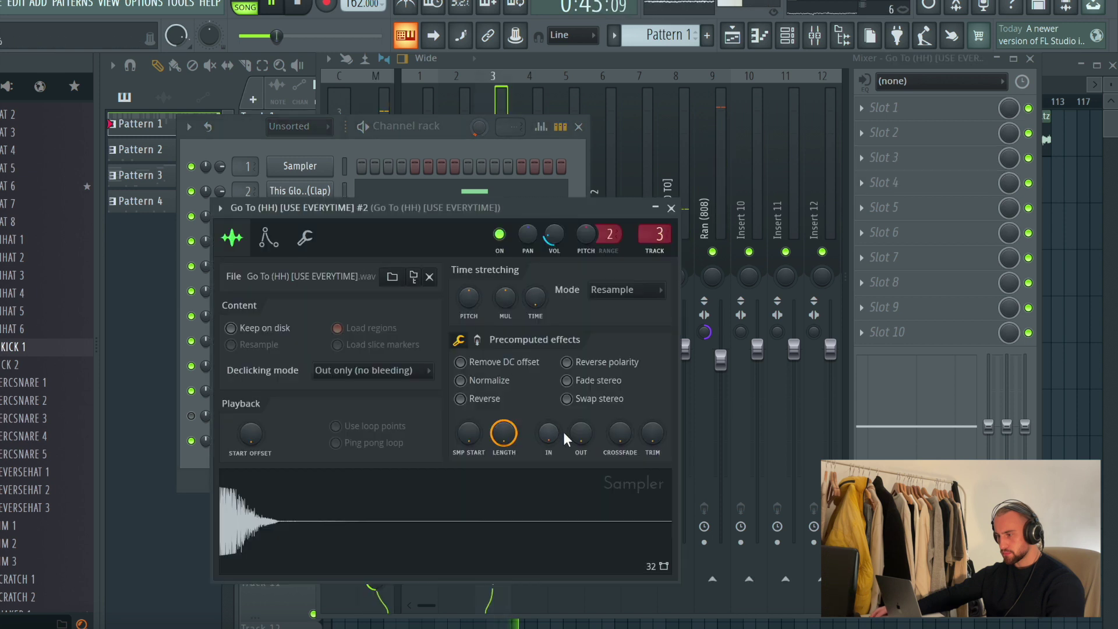
left_click(671, 208)
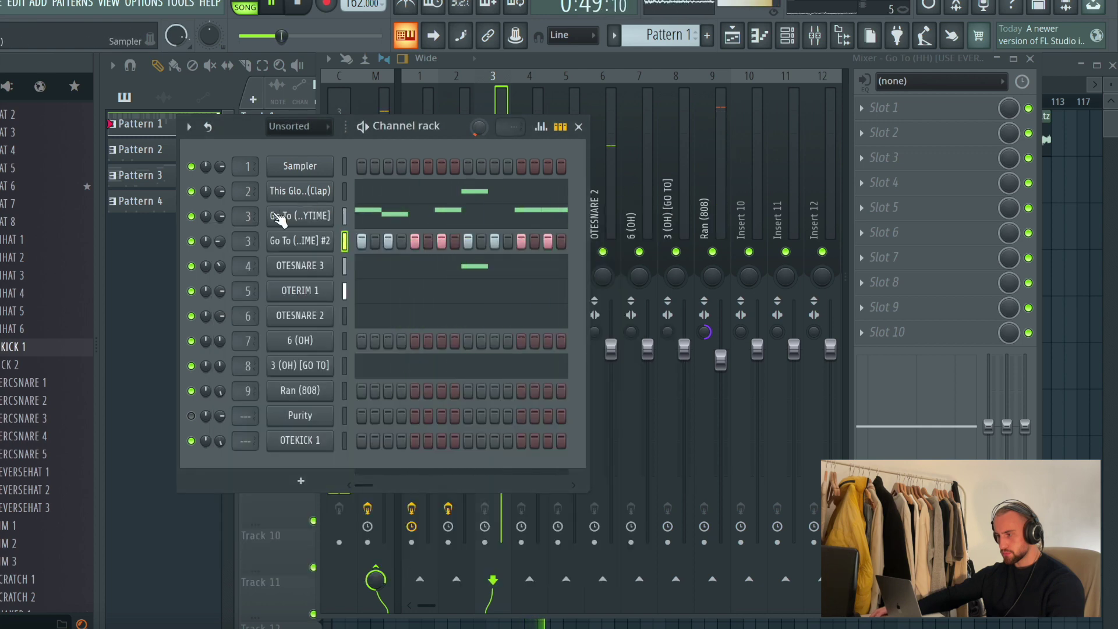
Route the OTEKICK 1 channel to its own mixer track, insert 10.
left_click(768, 153)
left_click(723, 163)
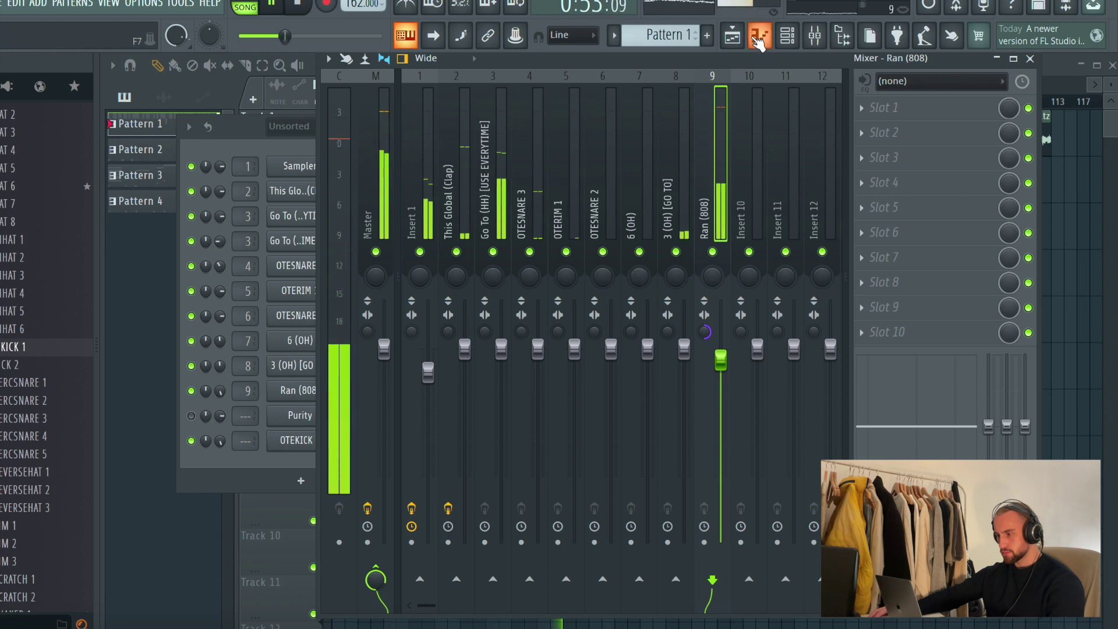
key("F6")
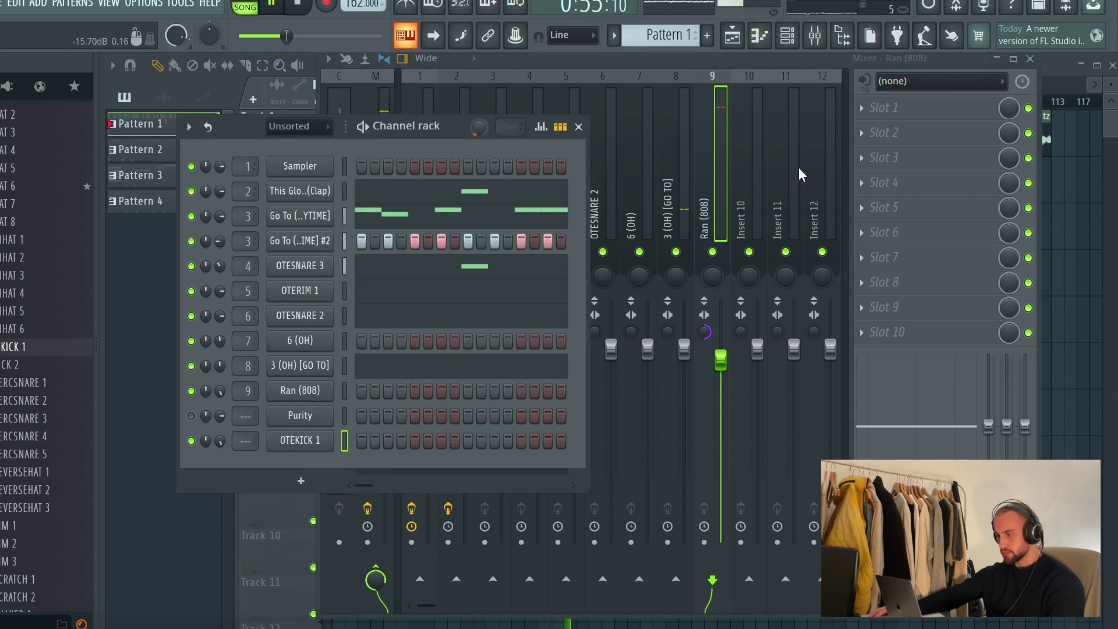
left_click(749, 183)
right_click(751, 183)
left_click(732, 256)
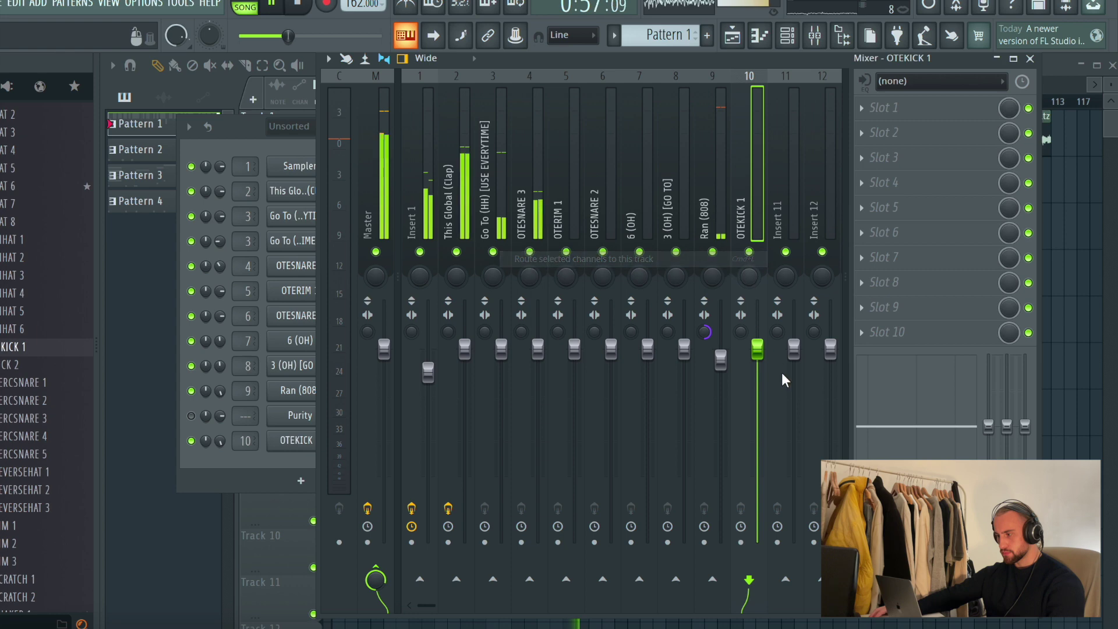
Add FF Pro-Q to the OTEKICK 1 mixer track with a low-shelf cut of about 0.8 dB near 29 Hz.
left_click(880, 109)
left_click(430, 201)
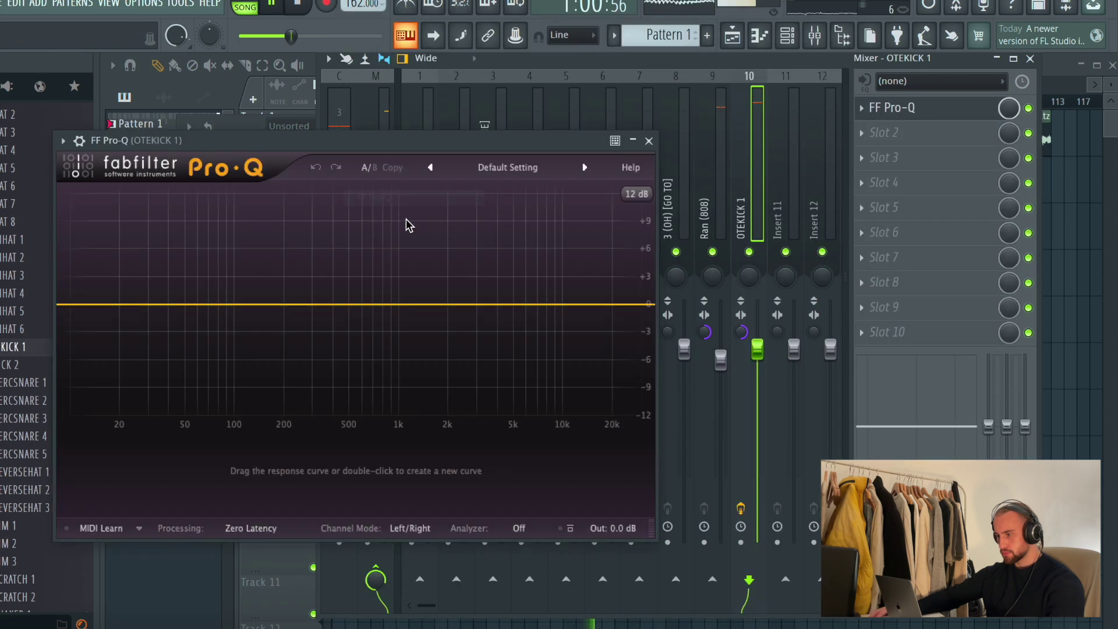
double_click(135, 307)
left_click_drag(141, 317, 150, 318)
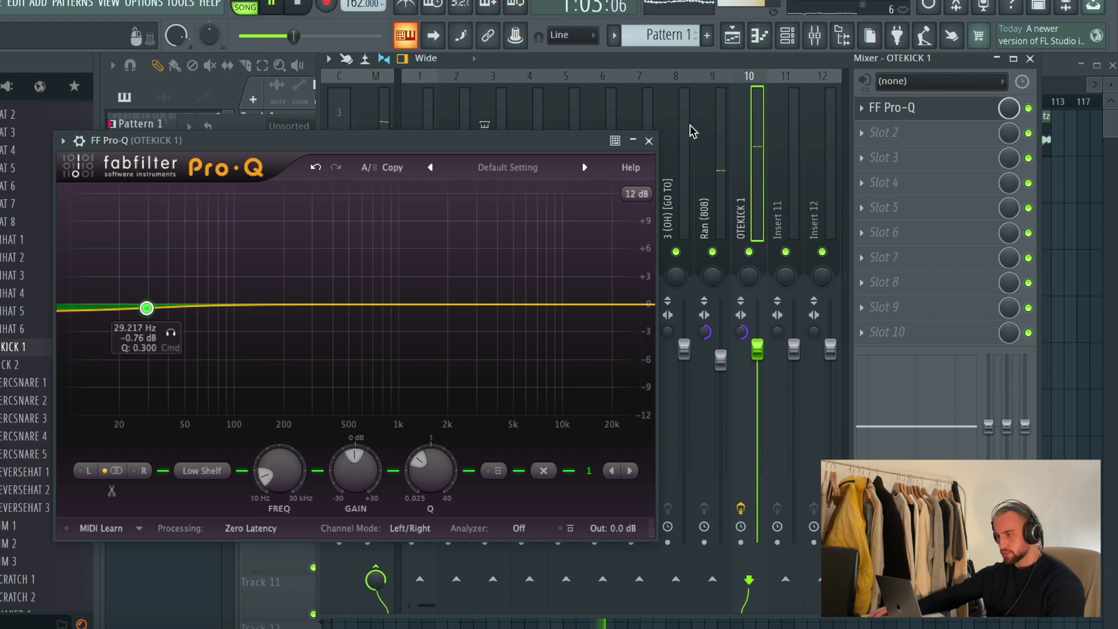
left_click(649, 141)
Add a Fruity soft clipper after the equalizer on the OTEKICK 1 mixer track.
left_click(896, 133)
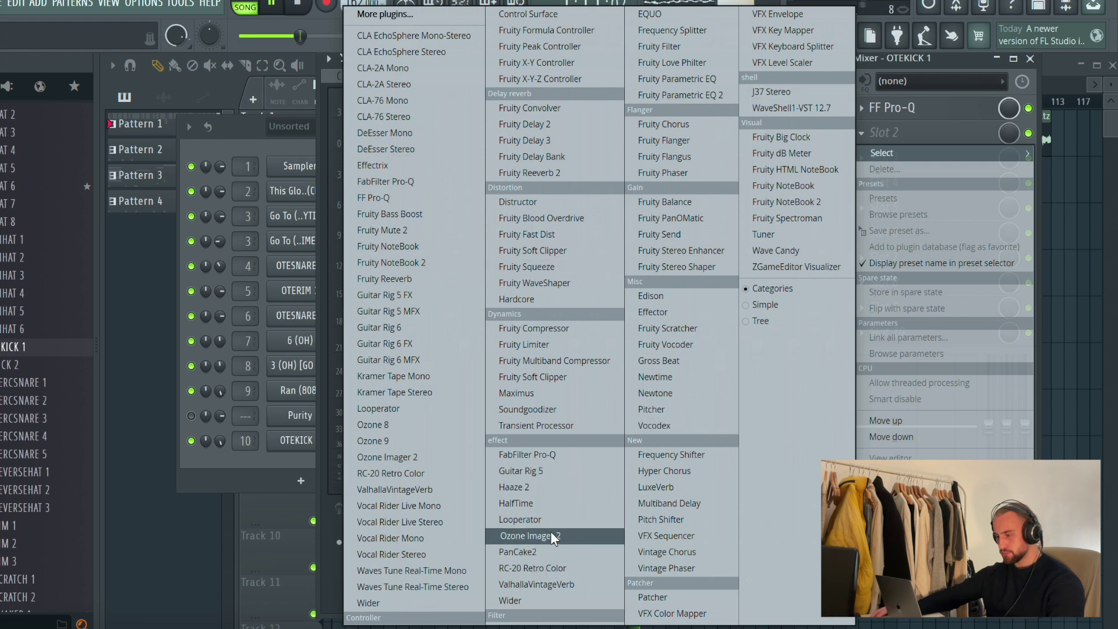
left_click(545, 249)
left_click(475, 252)
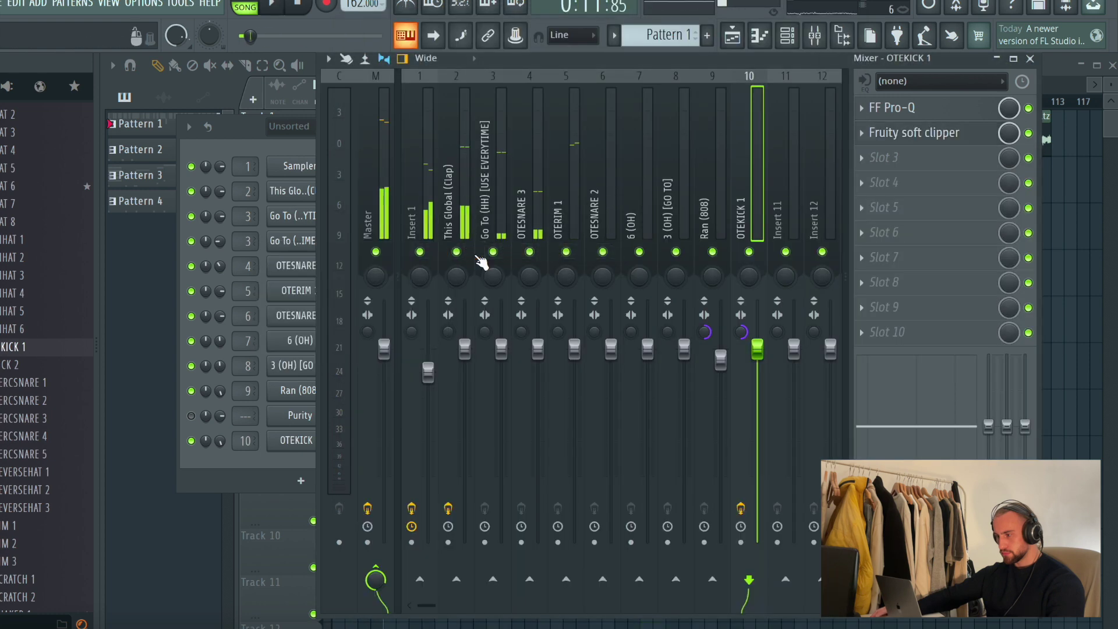
Add J37 Stereo to slot 4 of Insert 1, set its modeled tracks to 2 and adjust the noise level.
left_click(424, 145)
left_click(931, 189)
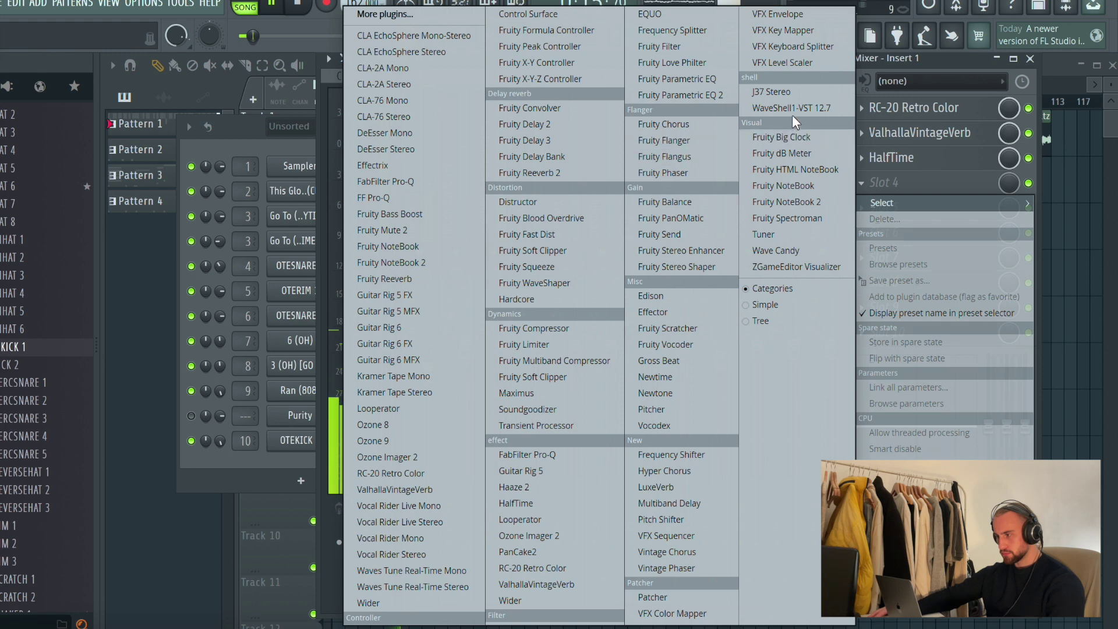
left_click(780, 92)
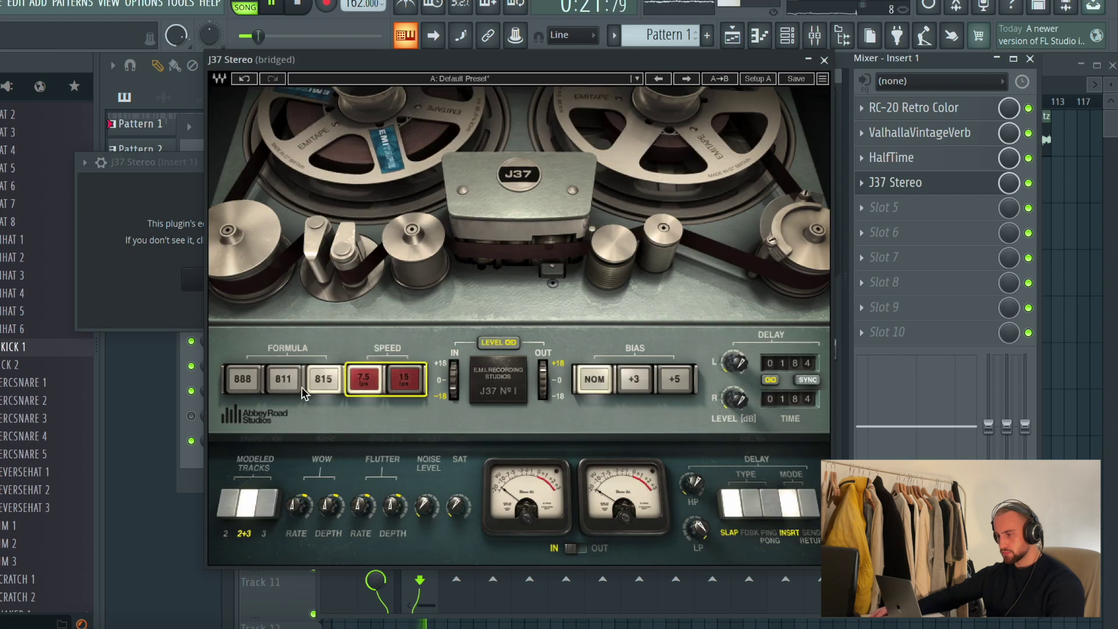
left_click(229, 502)
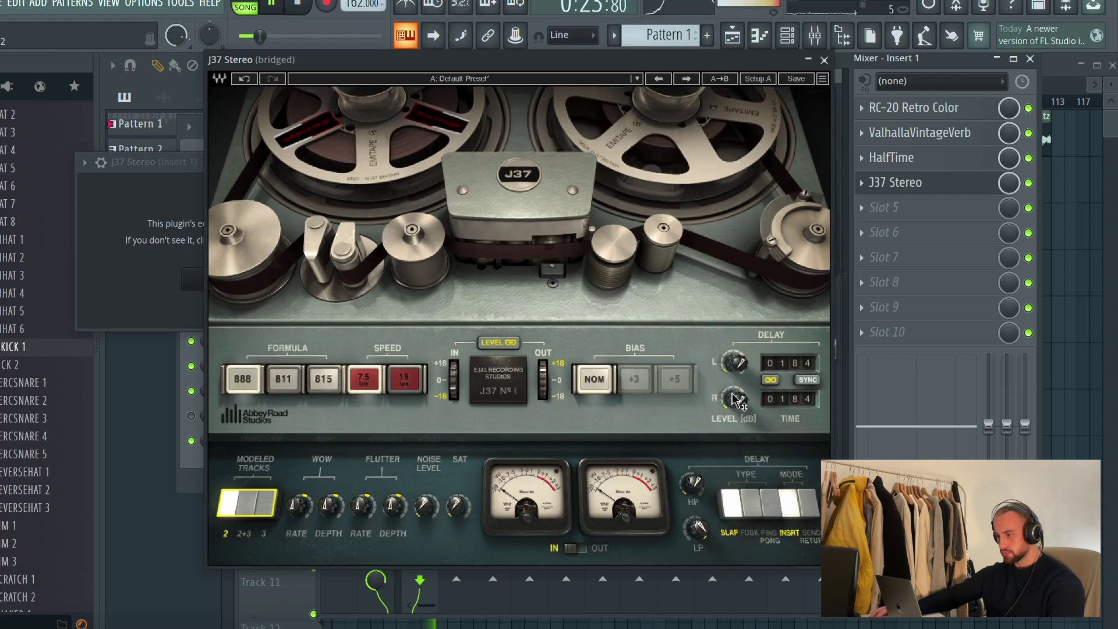
left_click_drag(430, 503, 432, 454)
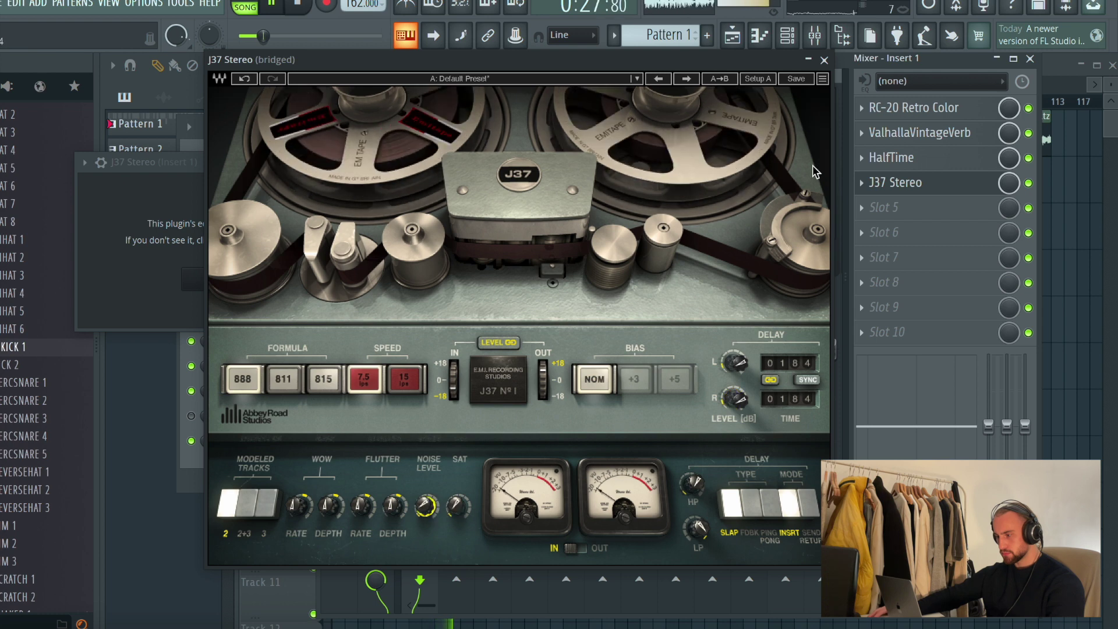
left_click(823, 60)
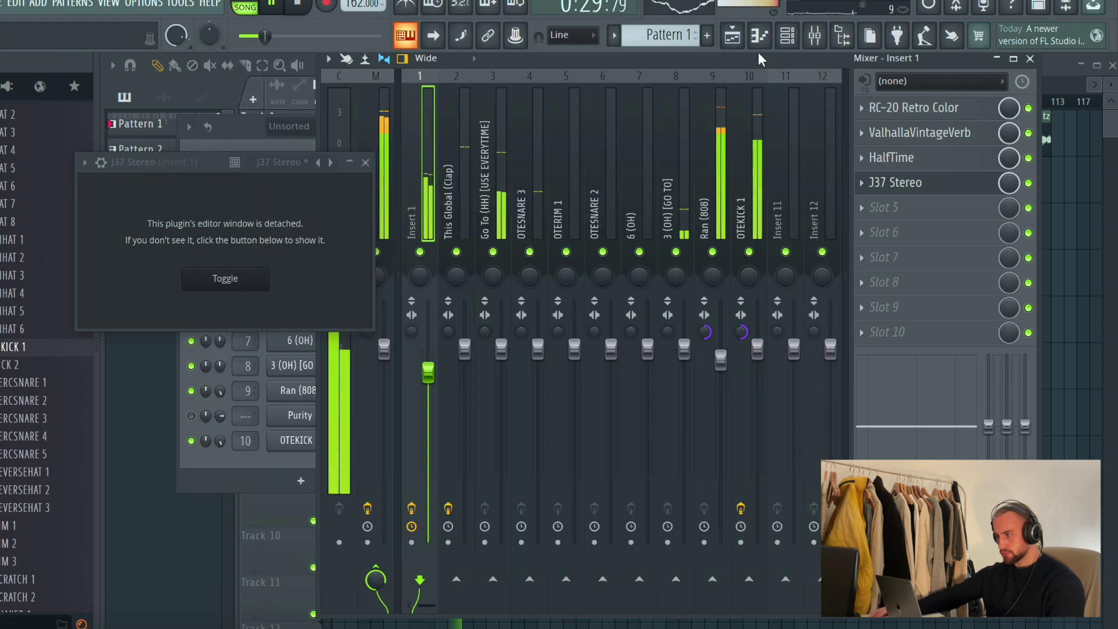
left_click(365, 163)
Examine the Fruity soft clipper on the Master track and return to the playlist.
left_click(378, 186)
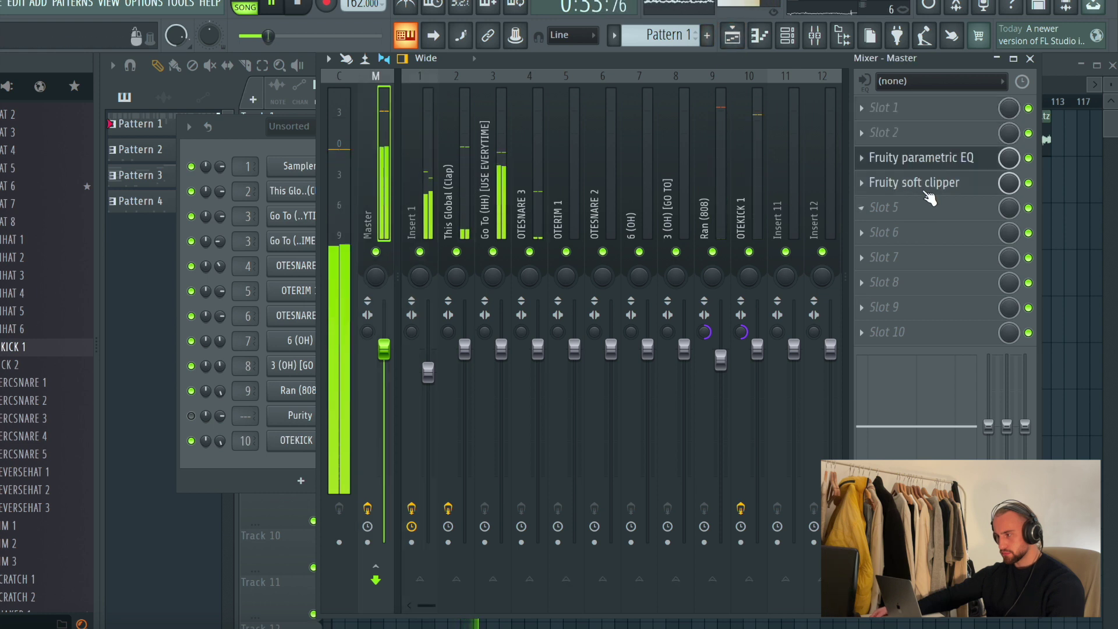
left_click(925, 184)
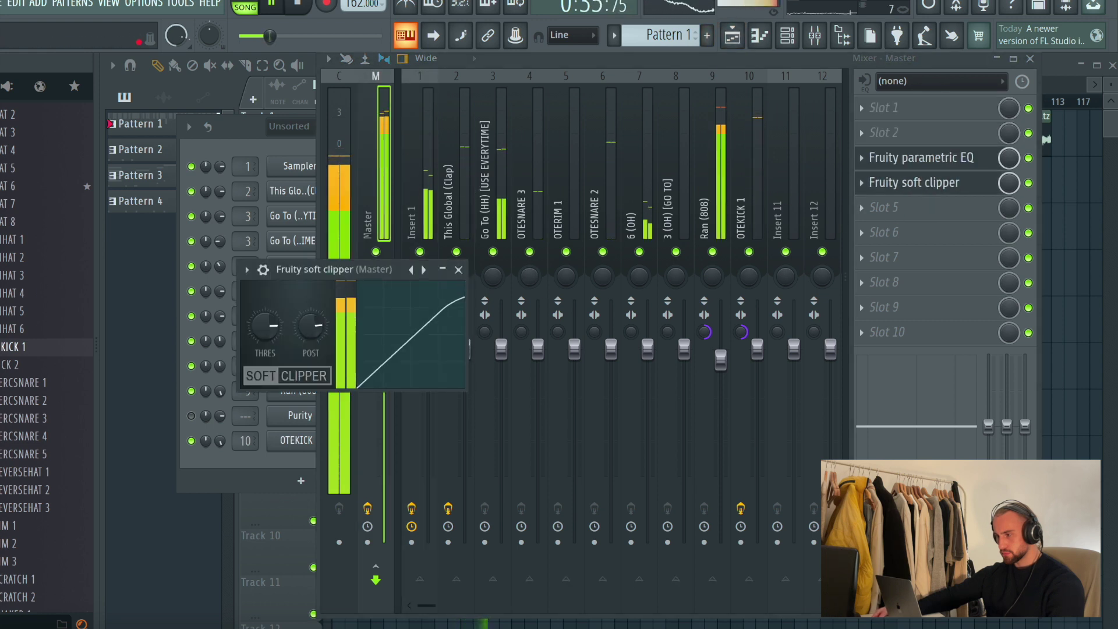
key("F5")
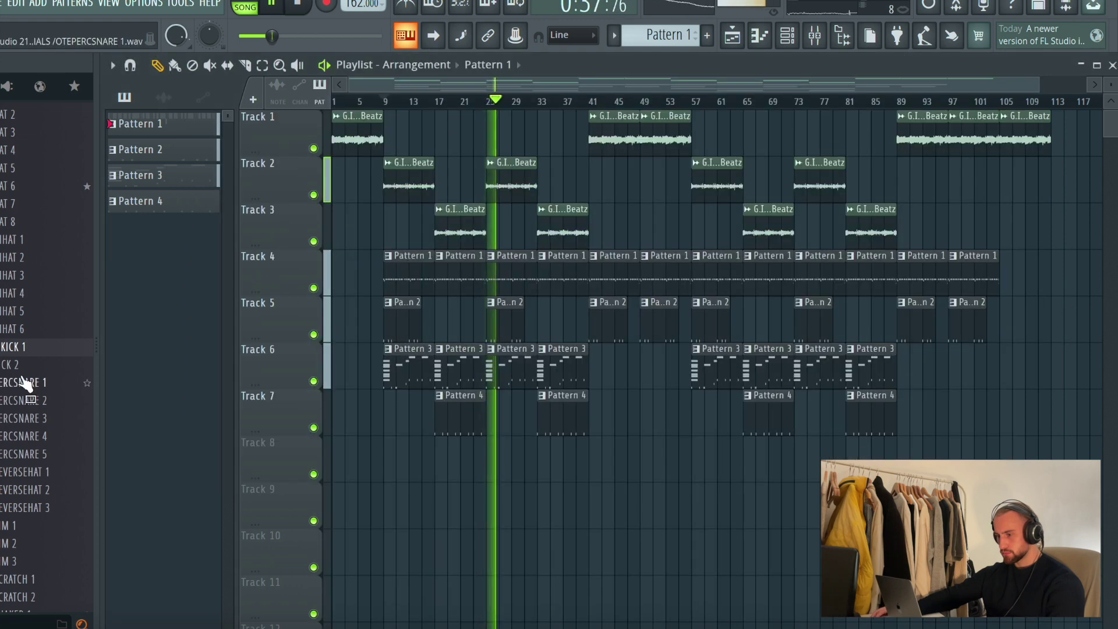
Audition the FX samples and place OTEFX 2 on playlist Track 8 at bar 9.
scroll(31, 388, "down", 5)
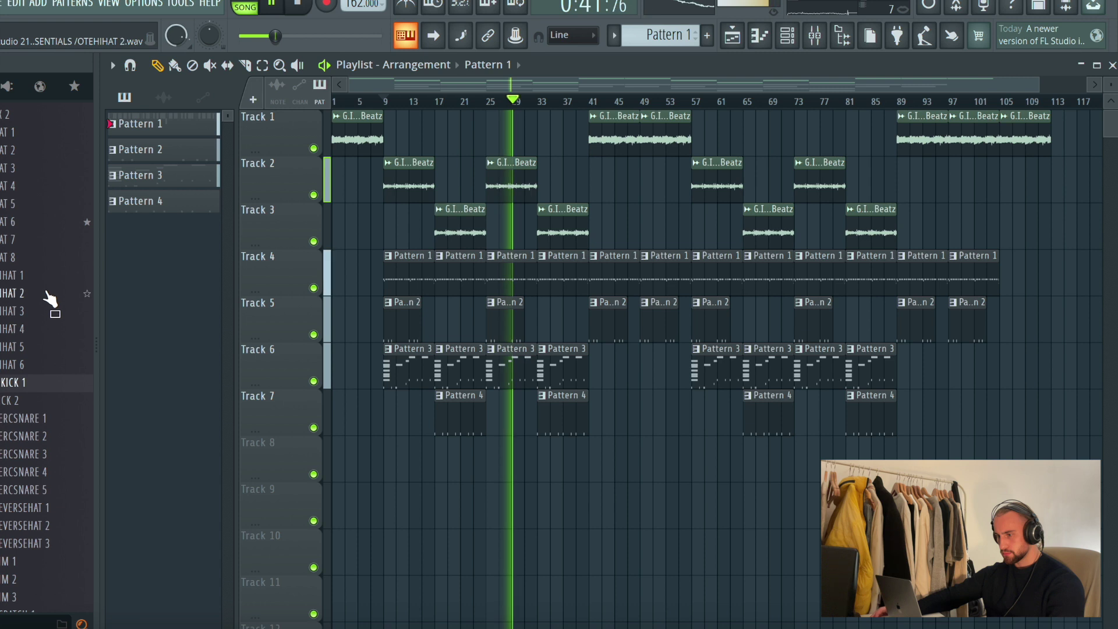
scroll(47, 297, "up", 10)
left_click(34, 135)
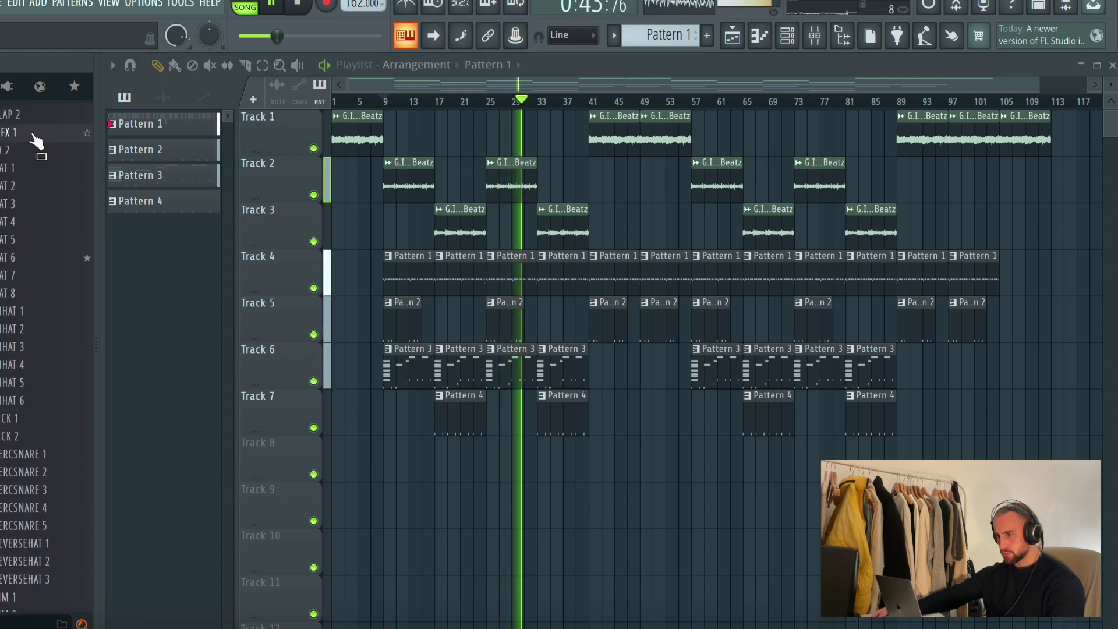
left_click_drag(33, 135, 260, 400)
key("space")
left_click_drag(385, 449, 386, 448)
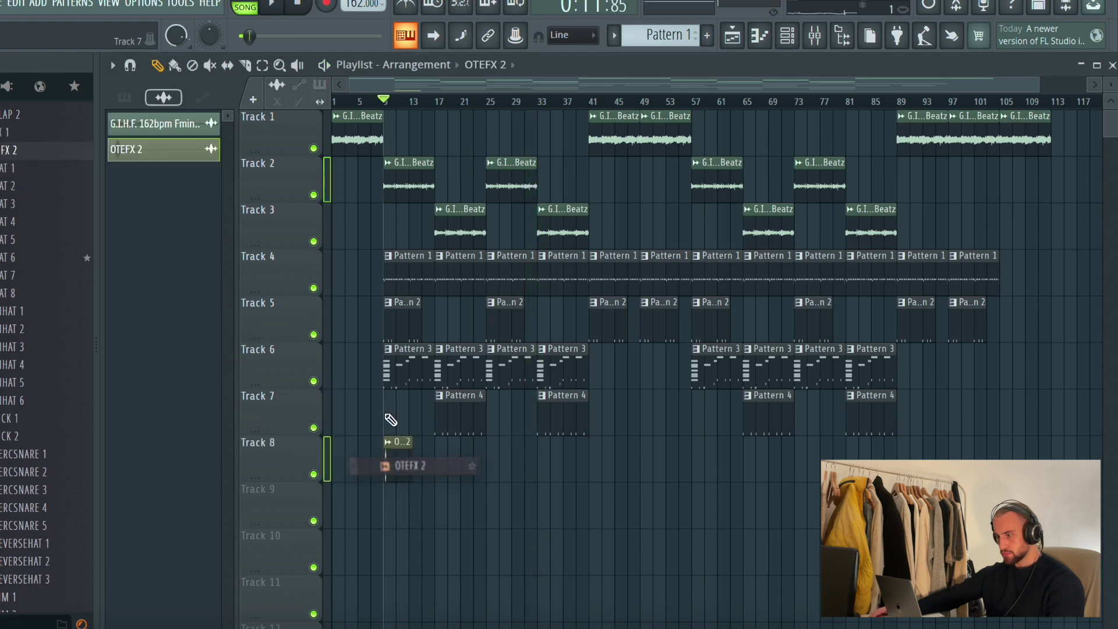
Move the OTEFX 2 clip on Track 8 about one and a half beats earlier so its swell peaks at bar 9, checking by playback.
left_click(373, 105)
key("space")
scroll(380, 111, "up", 10)
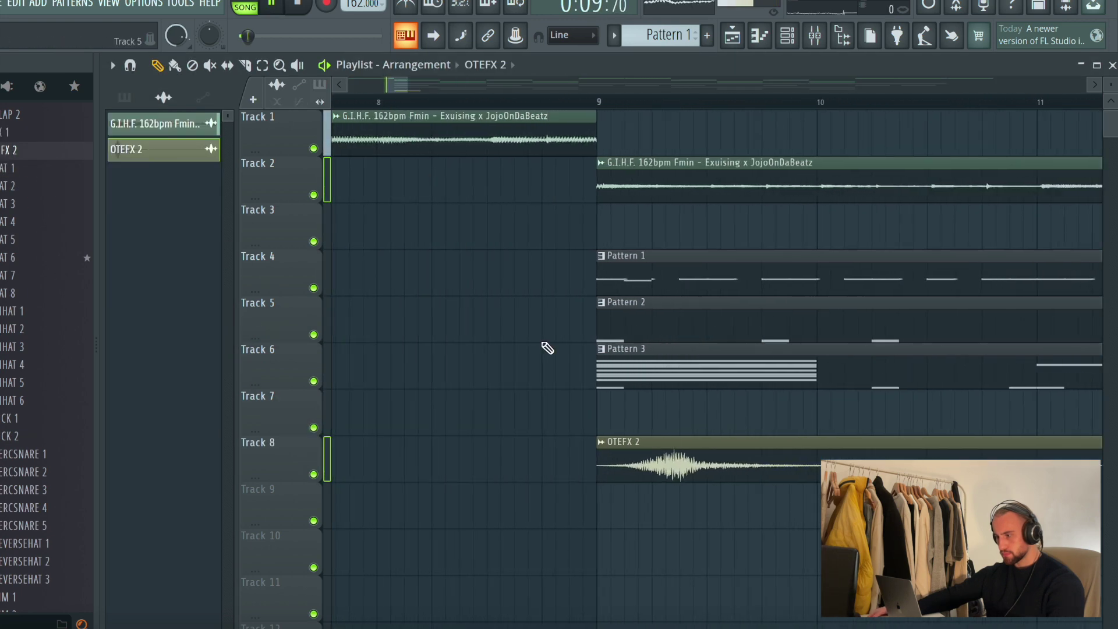
left_click_drag(683, 449, 633, 451)
double_click(633, 450)
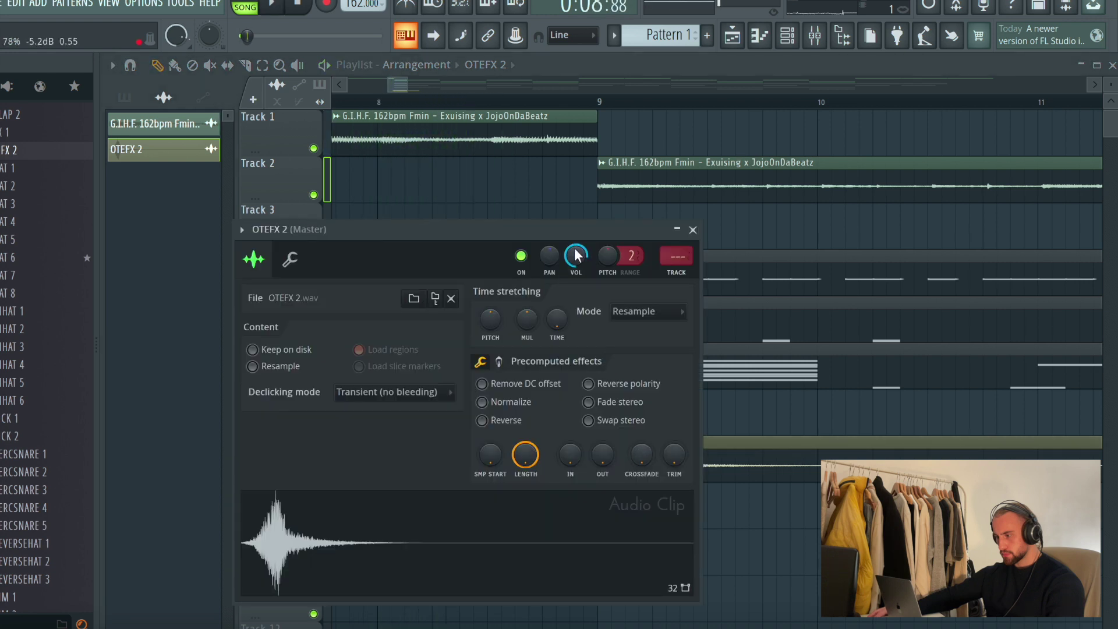
left_click(693, 229)
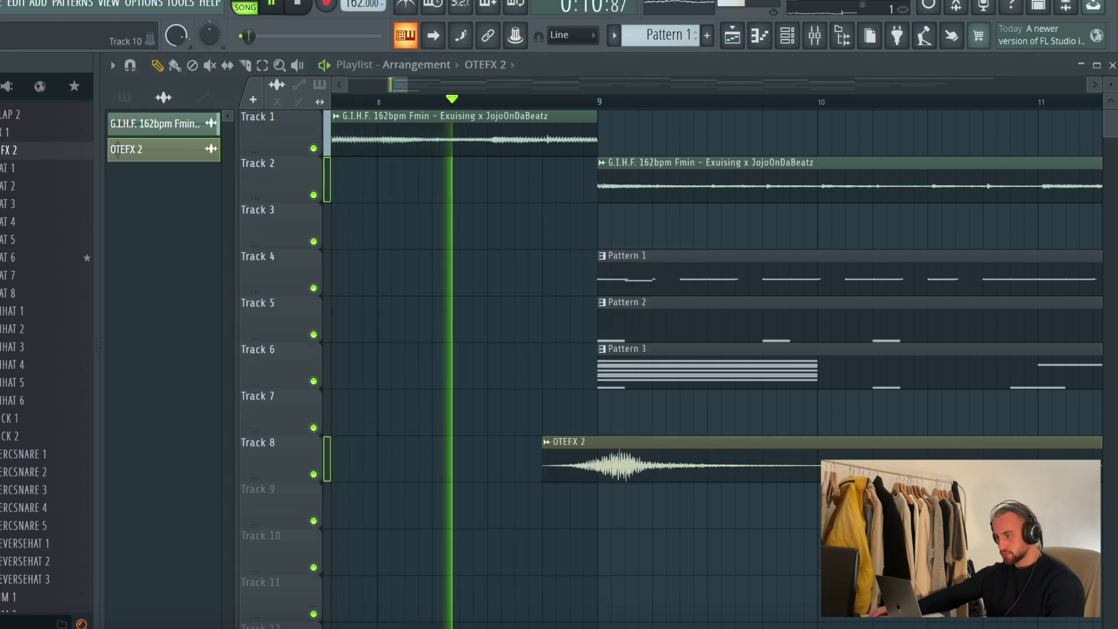
left_click_drag(767, 457, 745, 465)
key("space")
key("space")
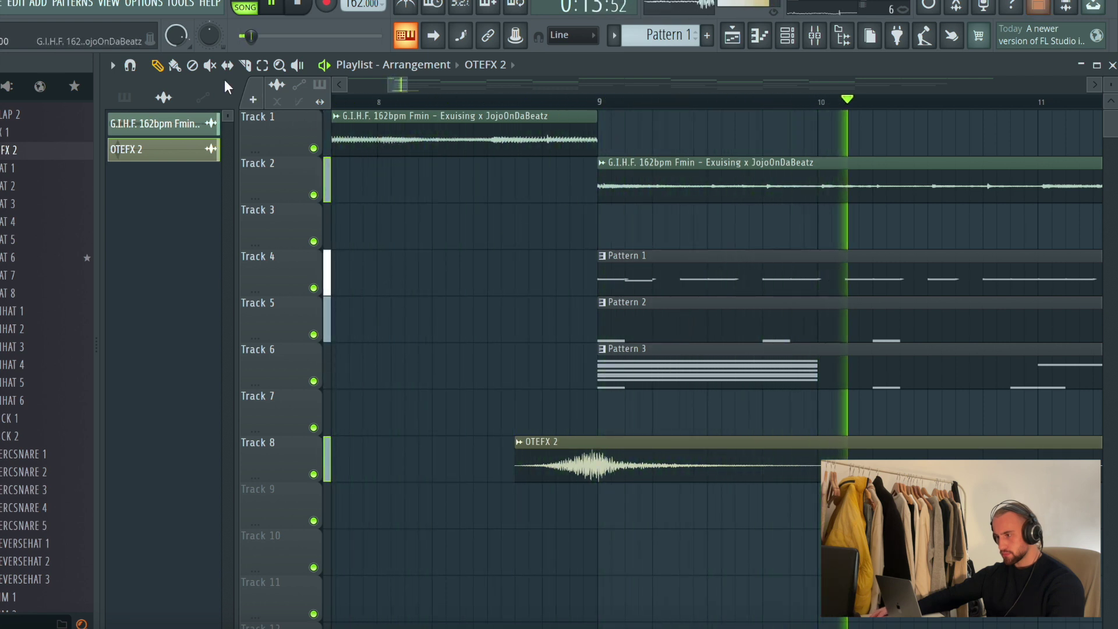
Stop playback and slice the OTEFX 2 clip on Track 8 at bar 9.
key("space")
left_click_drag(598, 441, 598, 430)
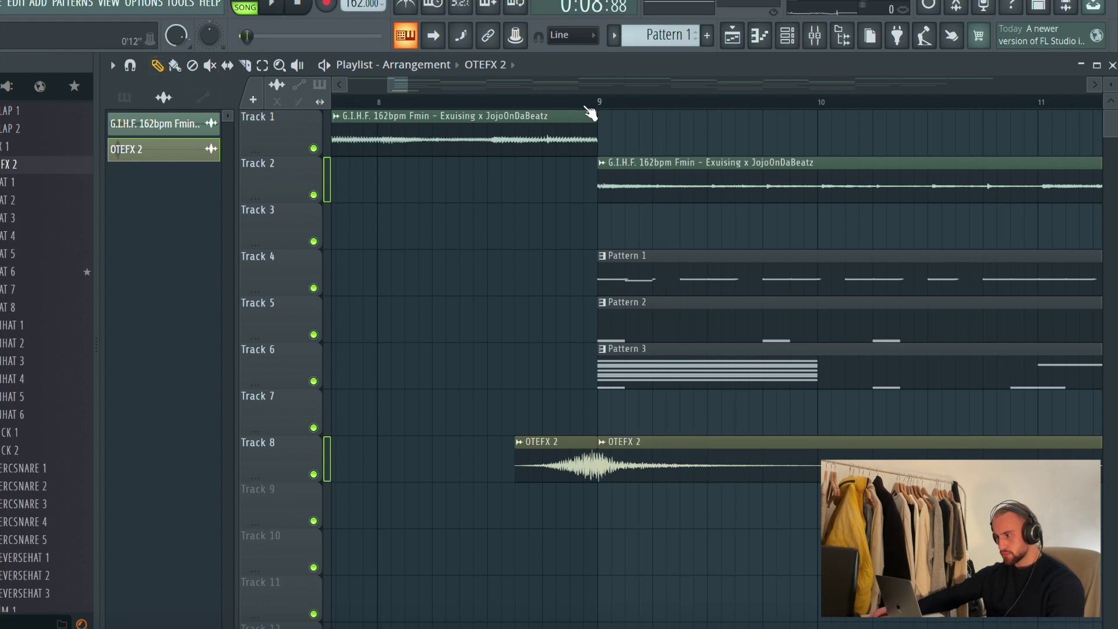
Place further OTEFX 2 clips on playlist Track 8 at bars 57 and 105.
scroll(588, 104, "down", 5)
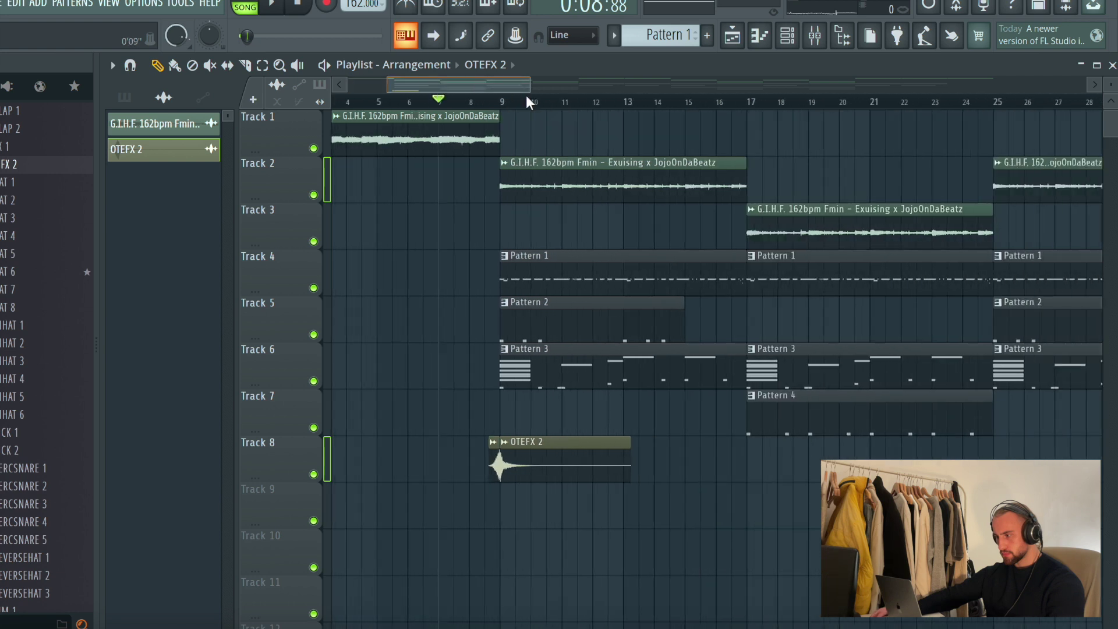
scroll(587, 105, "right", 10)
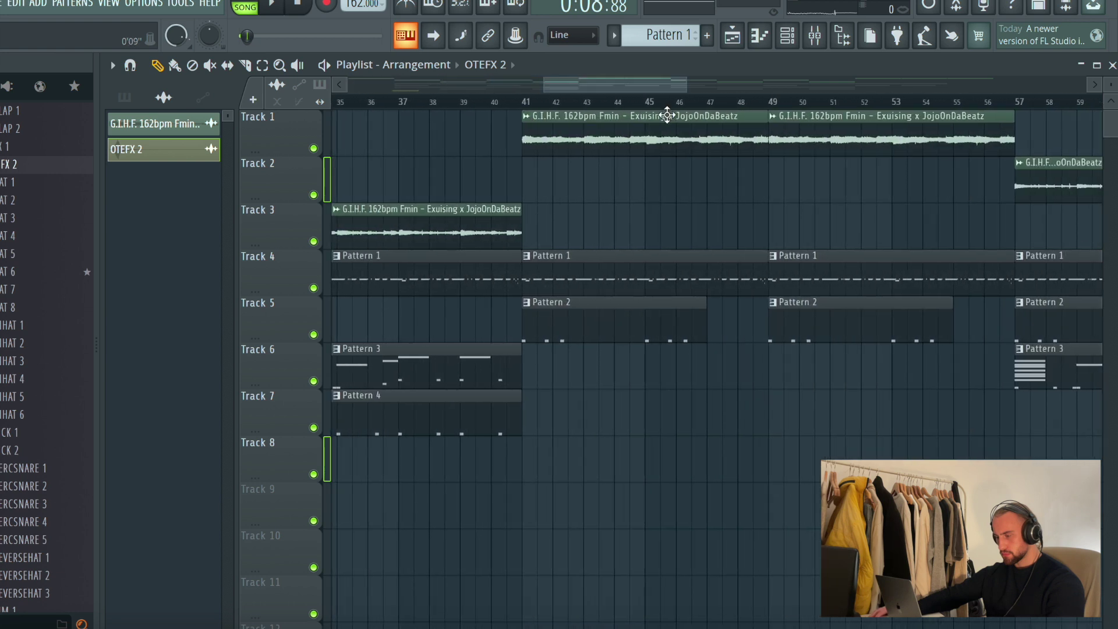
left_click(523, 480)
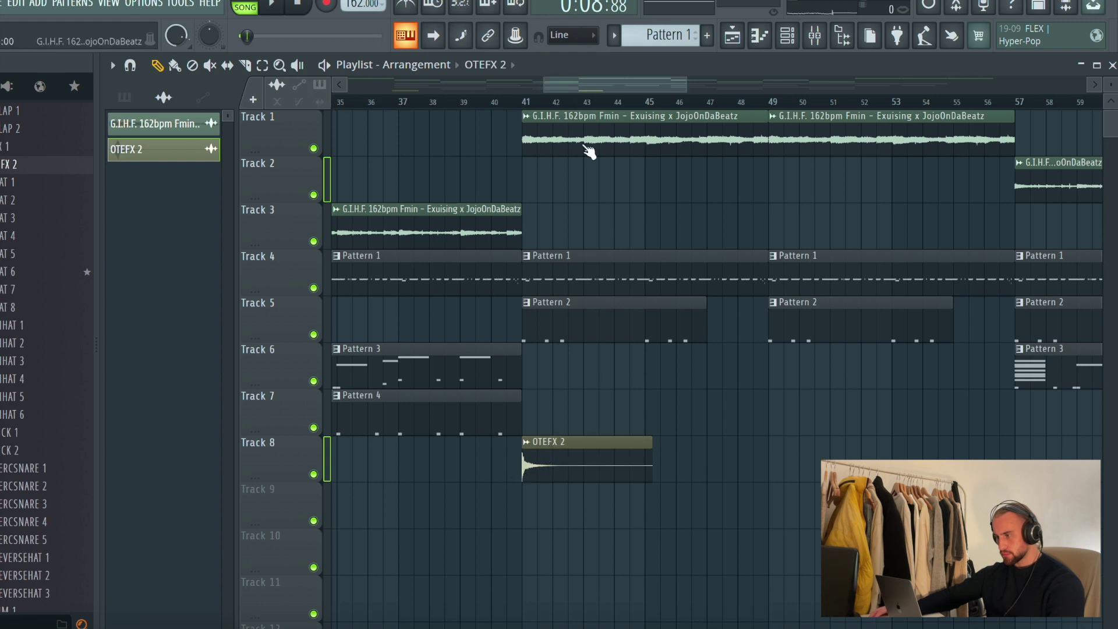
left_click_drag(567, 458, 1066, 450)
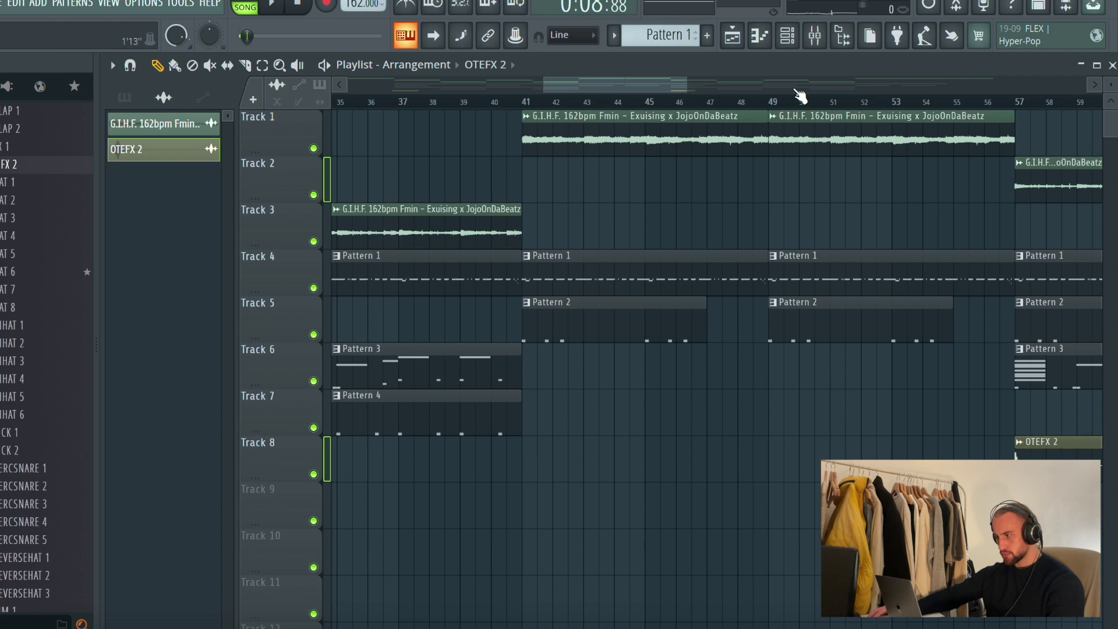
left_click_drag(660, 85, 941, 113)
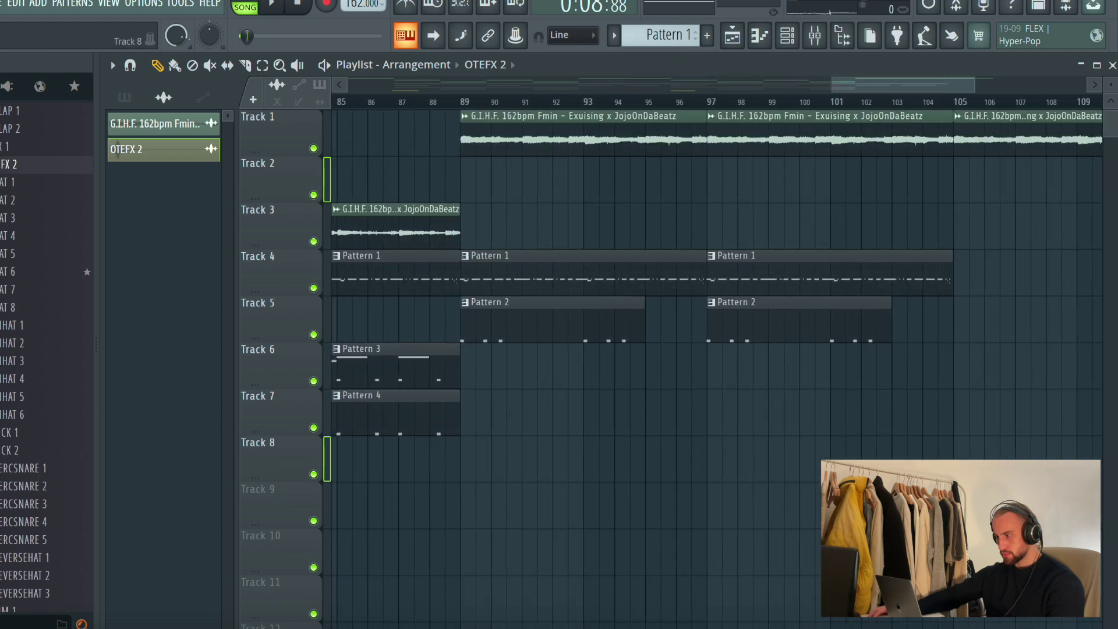
left_click(961, 469)
scroll(952, 108, "down", 5)
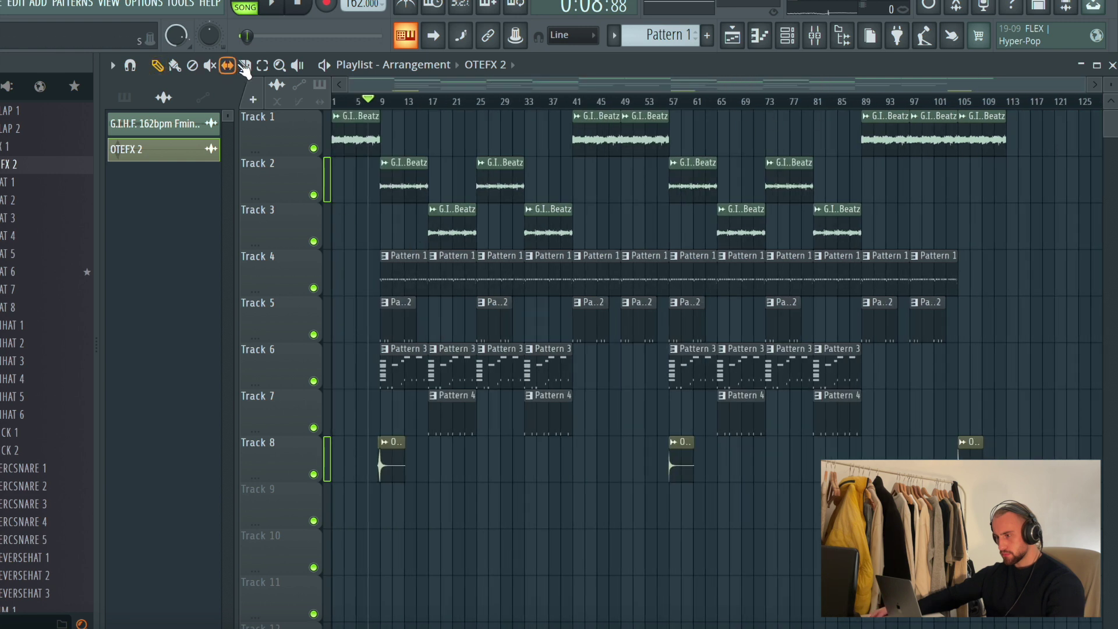
Extend the OTEFX 2 clips at bars 57 and 105 slightly earlier to include the lead-in swell, and check the sample's channel settings.
left_click_drag(987, 438, 576, 488)
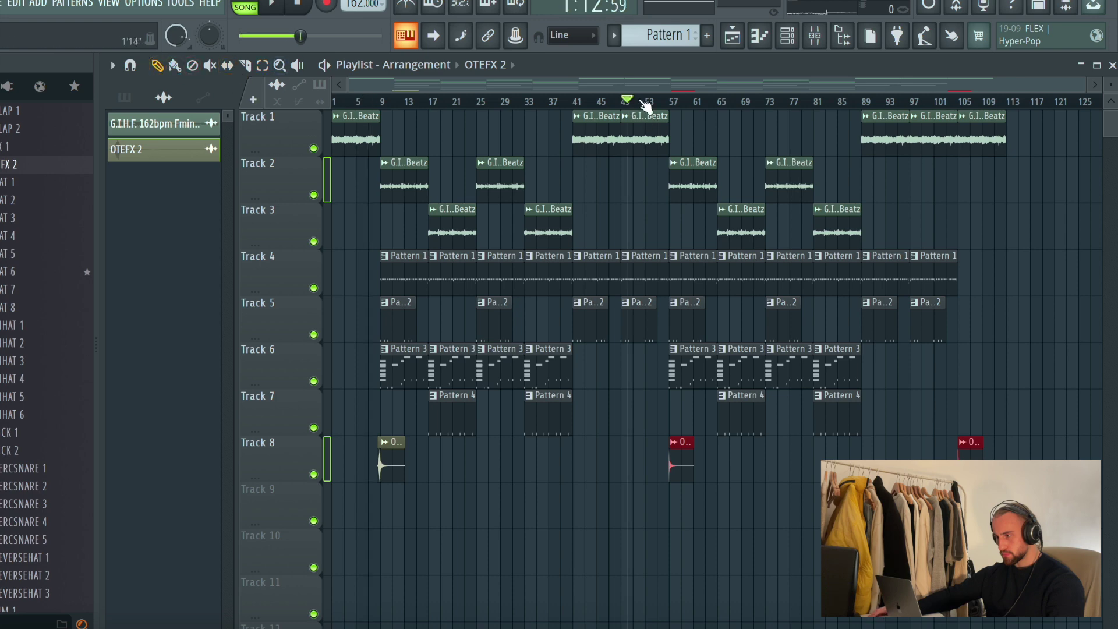
key("space")
scroll(668, 104, "up", 6)
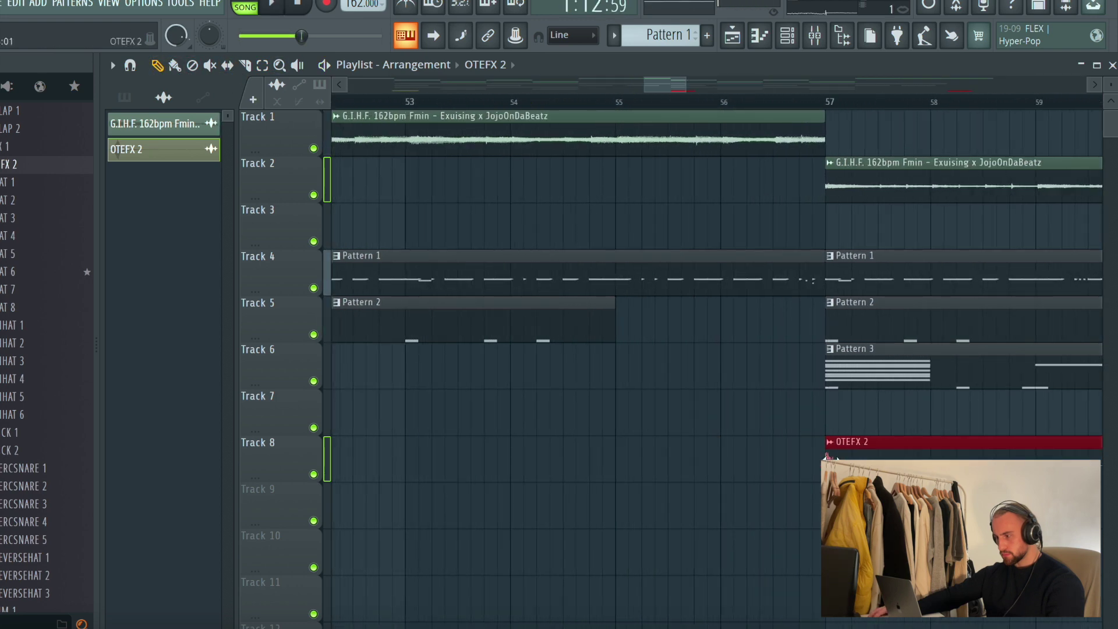
left_click(764, 463)
scroll(732, 107, "down", 6)
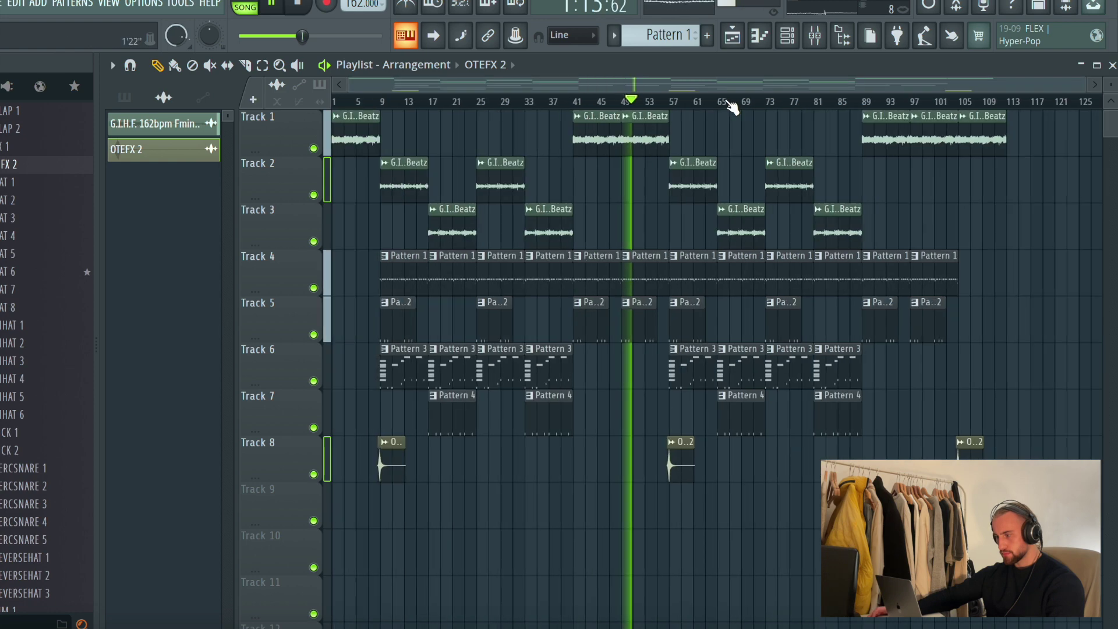
double_click(975, 457)
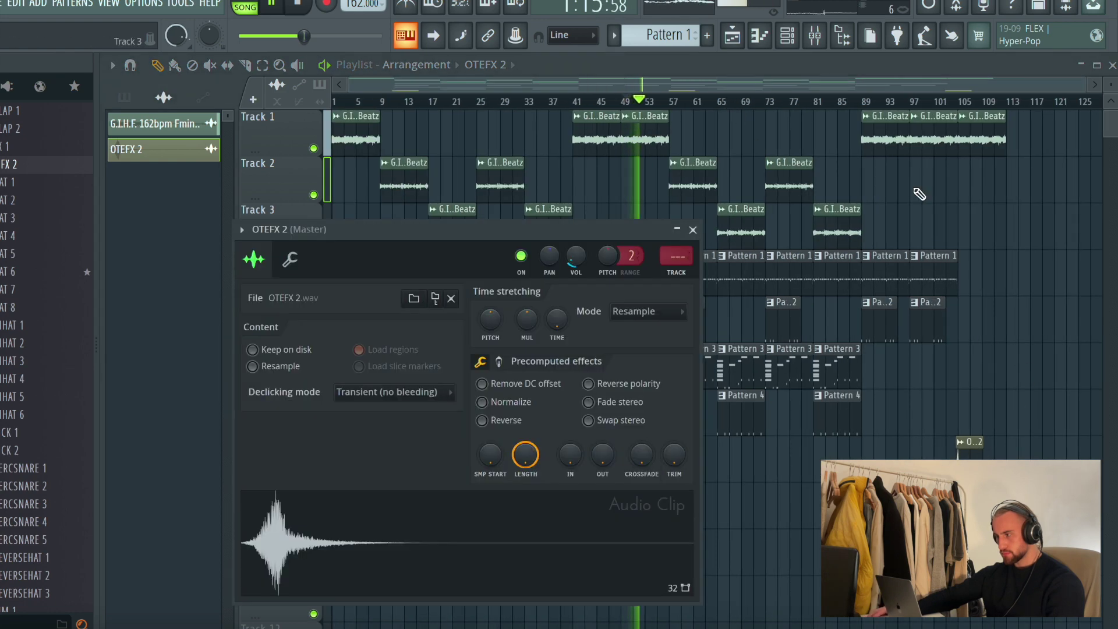
key("Escape")
Add FF Pro-Q to Master slot 2 with a subtle low-shelf cut in the sub-bass and a +0.76 dB high shelf at about 14 kHz.
left_click(815, 41)
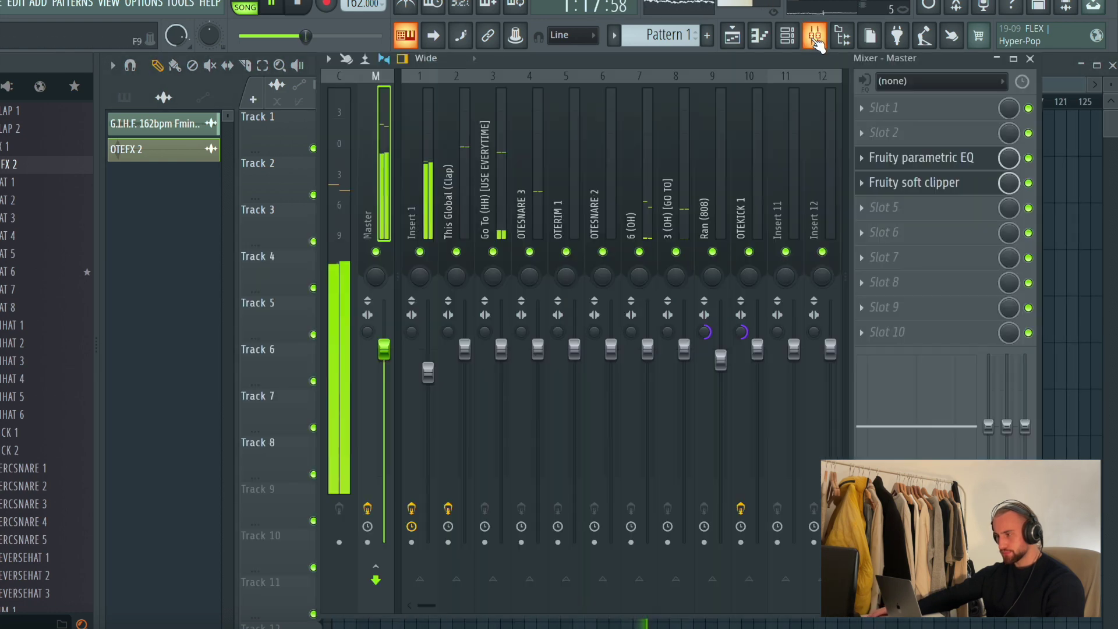
left_click(910, 144)
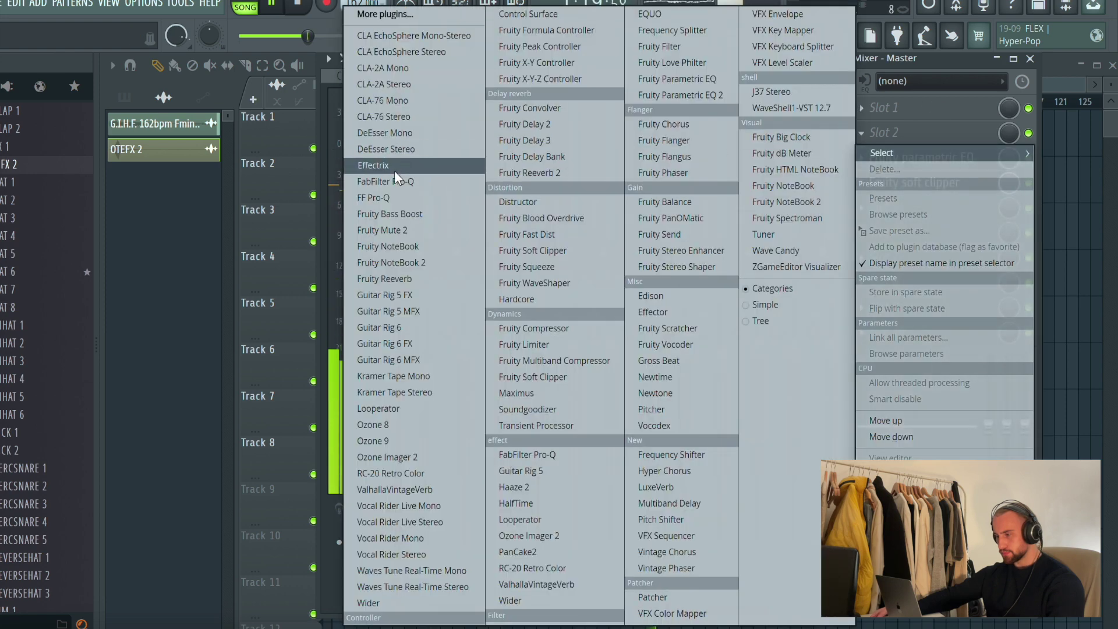
left_click(384, 190)
left_click_drag(41, 247, 70, 251)
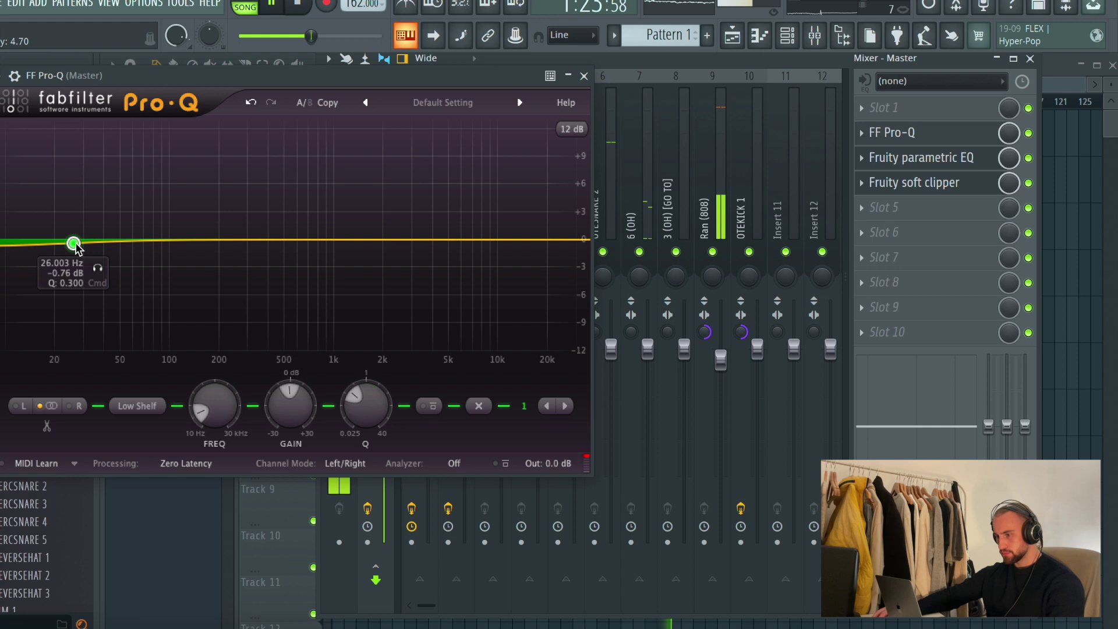
left_click_drag(530, 252, 524, 237)
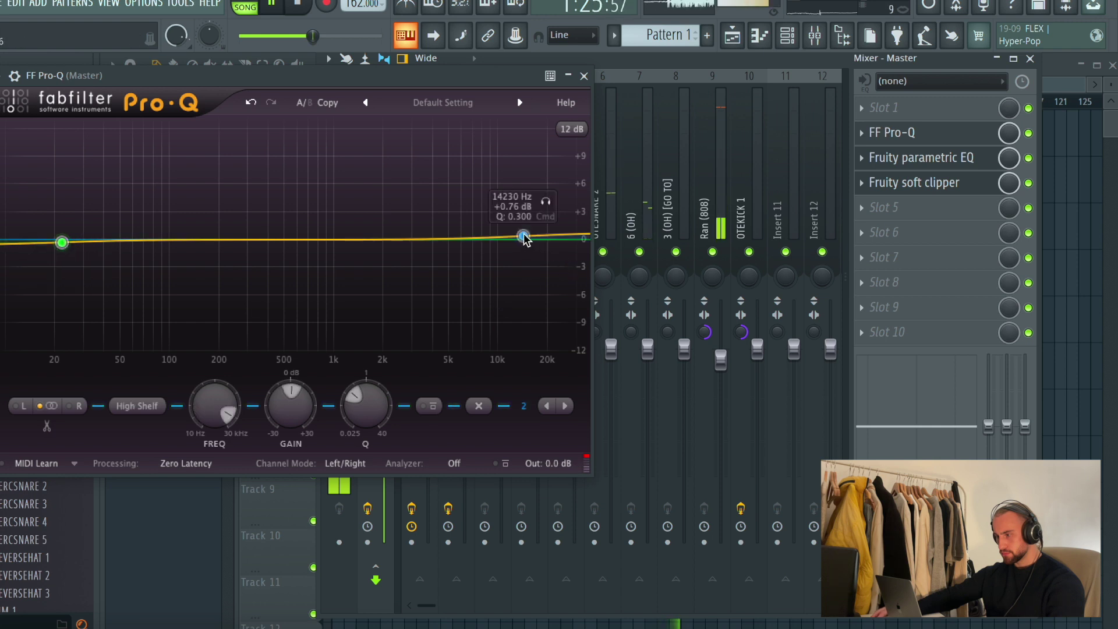
left_click(584, 76)
Lower the mixer volume of the Go To (HH) [USE EVERYTIME] hi-hat track.
left_click(503, 171)
left_click_drag(502, 351, 502, 379)
Add Fruity Mute 2 to Master slot 1 and create an automation clip for its mix level.
left_click(976, 108)
left_click(975, 106)
left_click(391, 106)
left_click(903, 109)
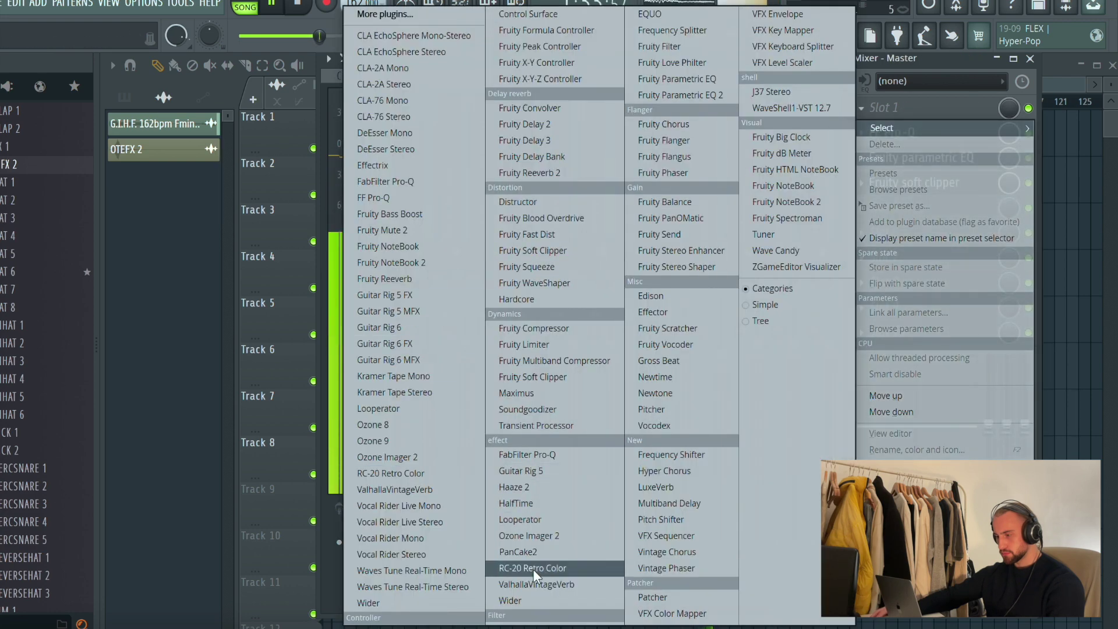
left_click(407, 230)
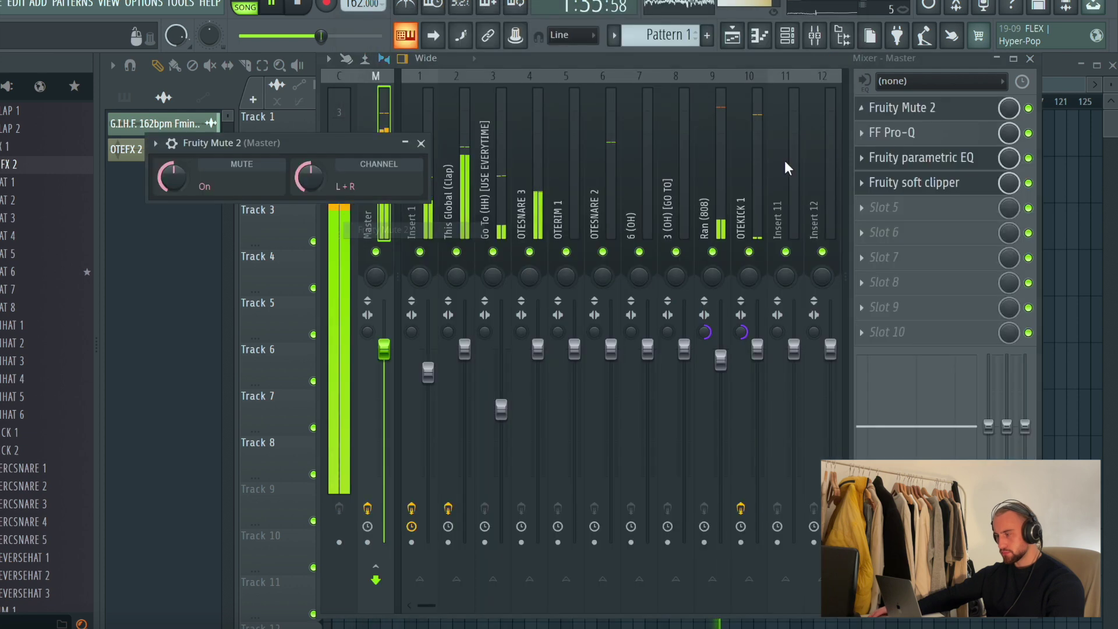
right_click(1009, 108)
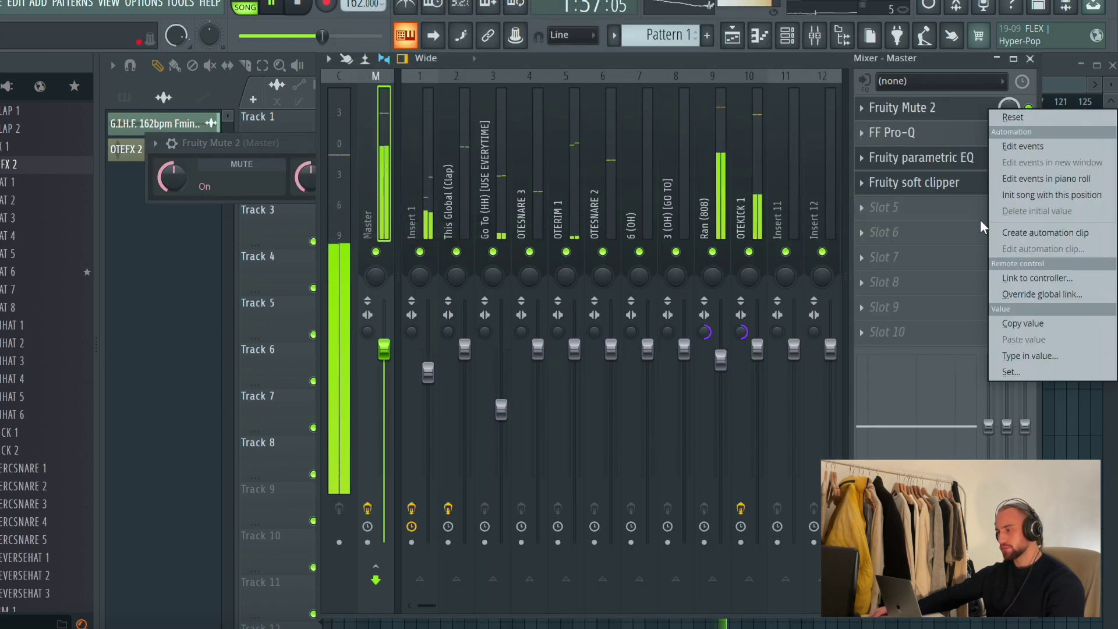
left_click(1036, 232)
left_click(1081, 397)
Shape the Mute 2 mix level automation on Track 9 to fall to zero within about two bars, and turn Fruity Mute 2's mute parameter Off.
left_click_drag(993, 496, 993, 528)
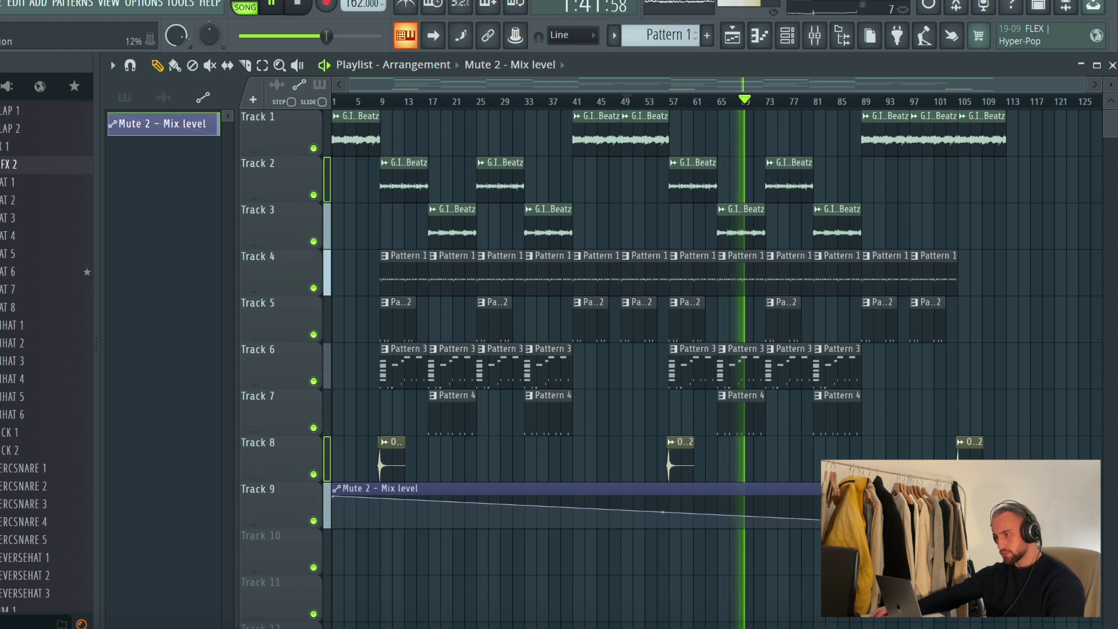
mouse_move(334, 496)
left_mouse_down()
mouse_move(345, 544)
mouse_move(338, 513)
left_mouse_up()
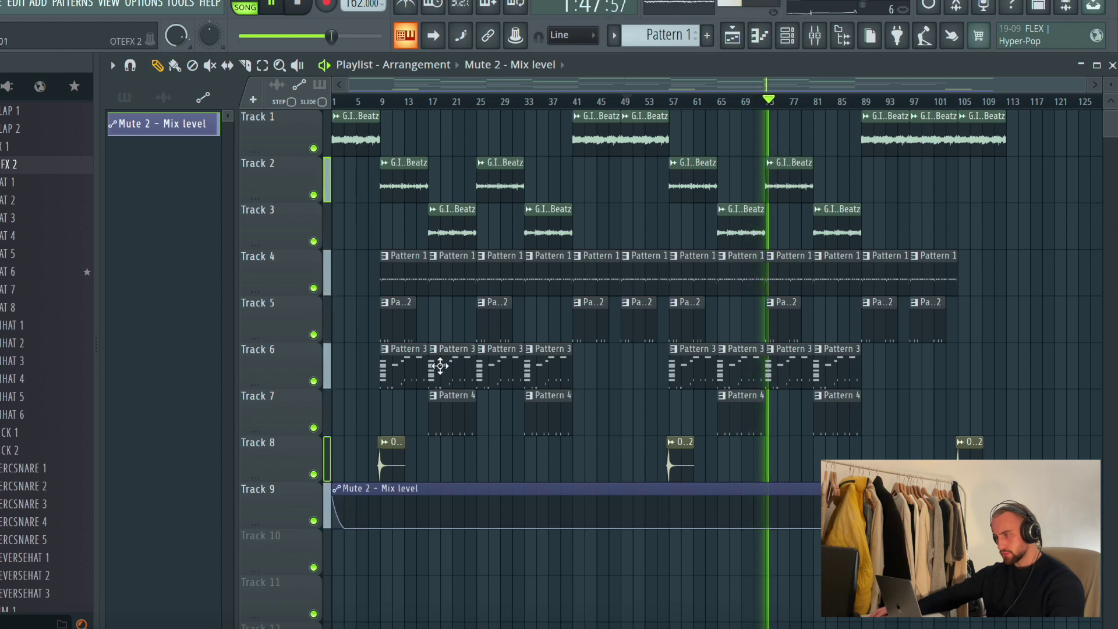
left_click(815, 36)
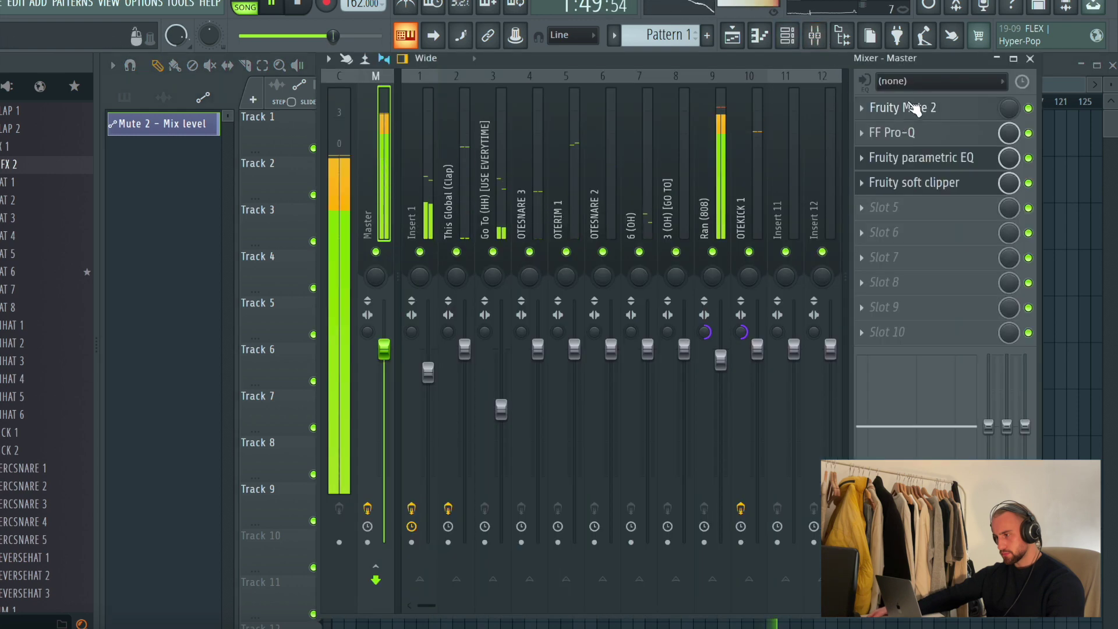
left_click(911, 108)
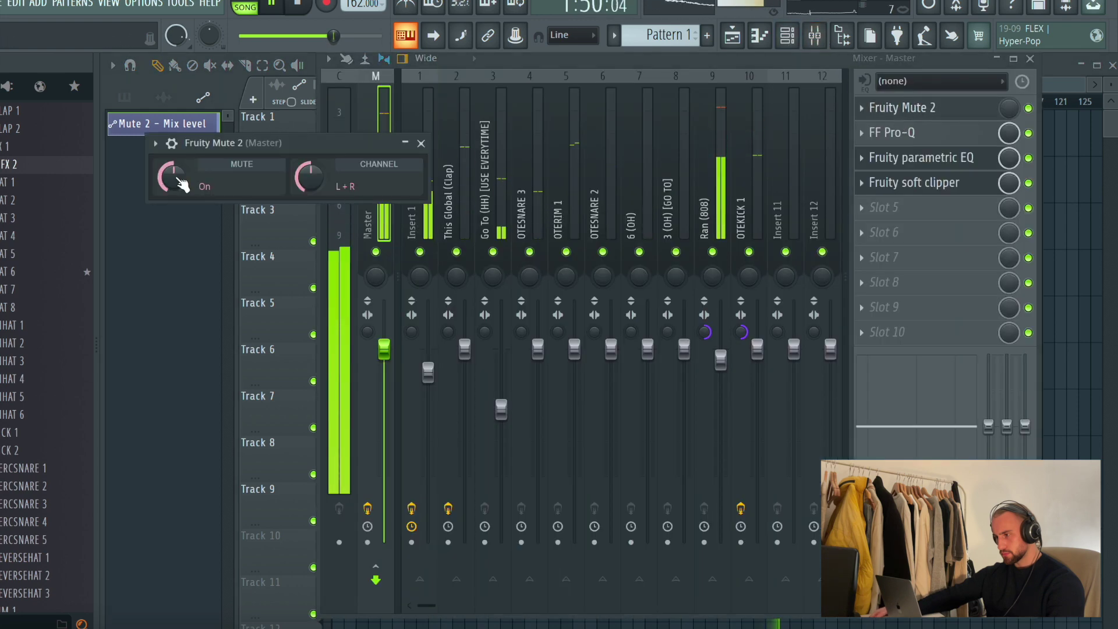
Examine the Fruity soft clipper and FF Pro-Q on the Master track, and return to the playlist.
left_click(945, 182)
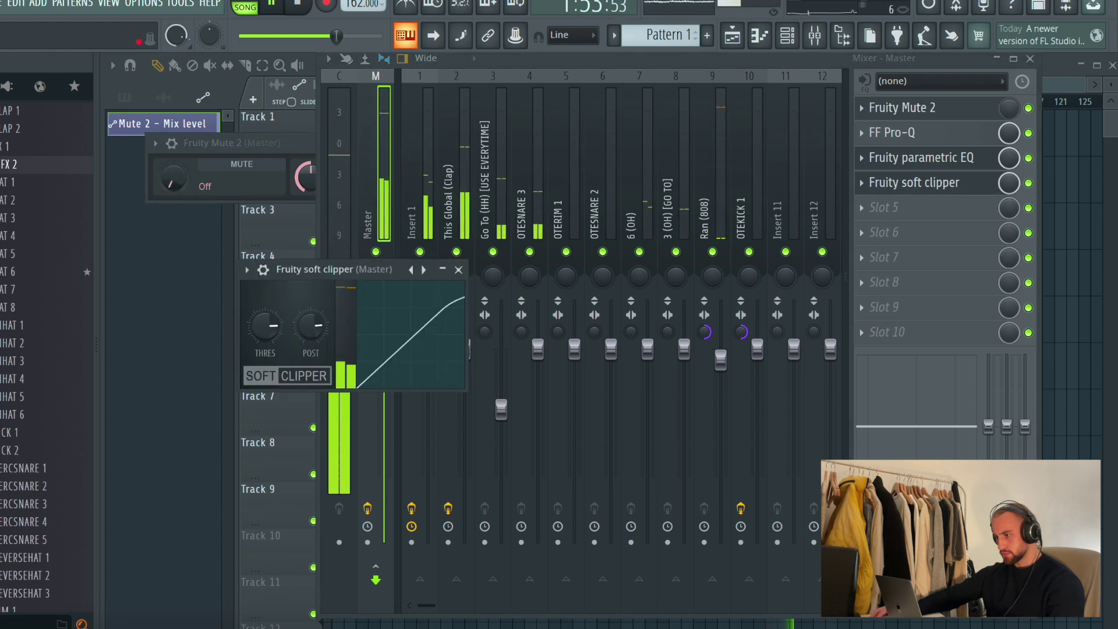
left_click(365, 136)
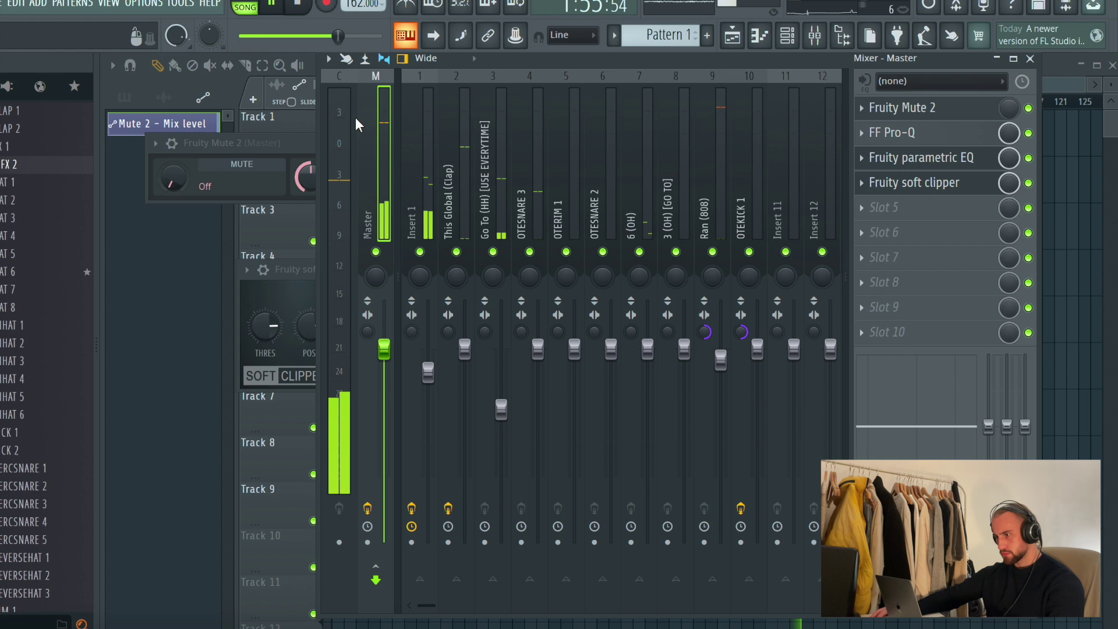
left_click(923, 131)
left_click(921, 128)
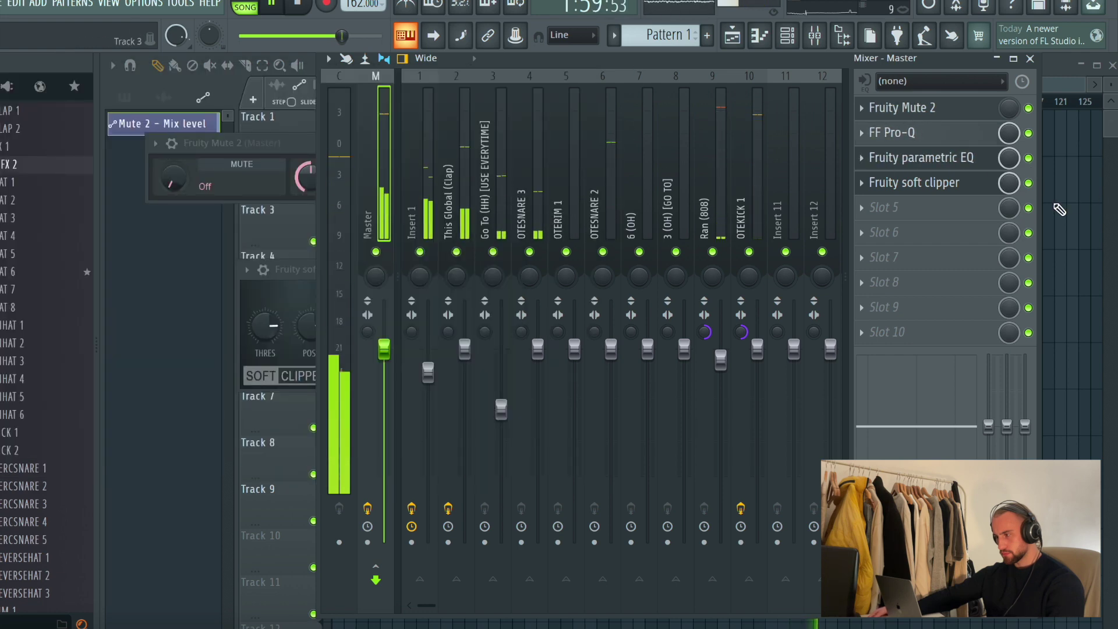
left_click(1054, 204)
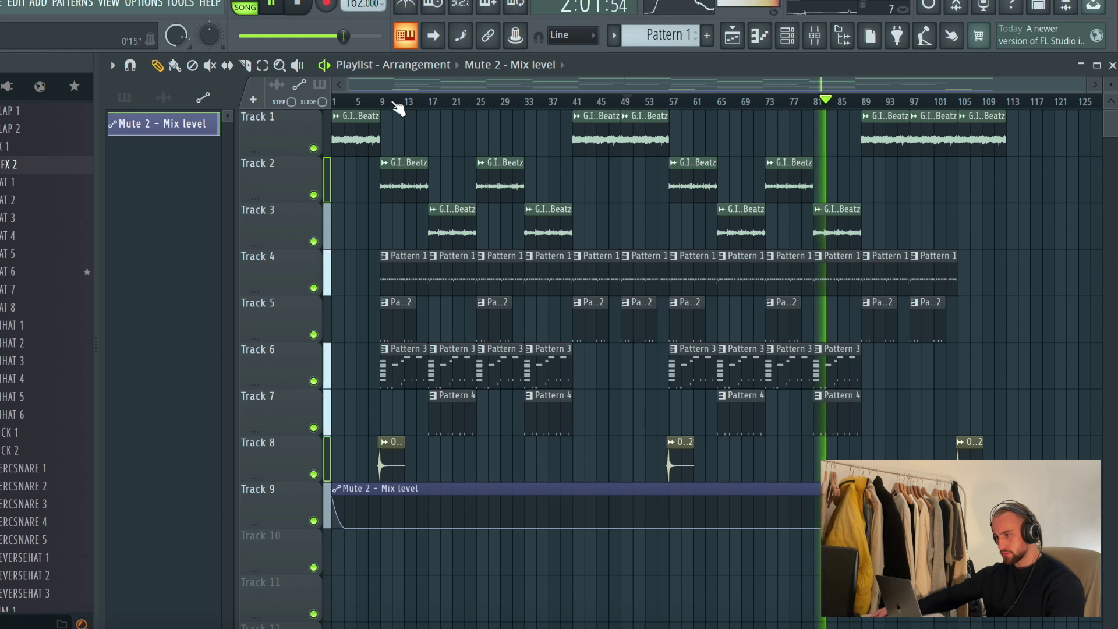
Play from bar 9 and pan the Go To (HH) [USE EVERYTIME] channel to the right in the enlarged channel rack.
left_click(386, 102)
key("space")
left_click(787, 37)
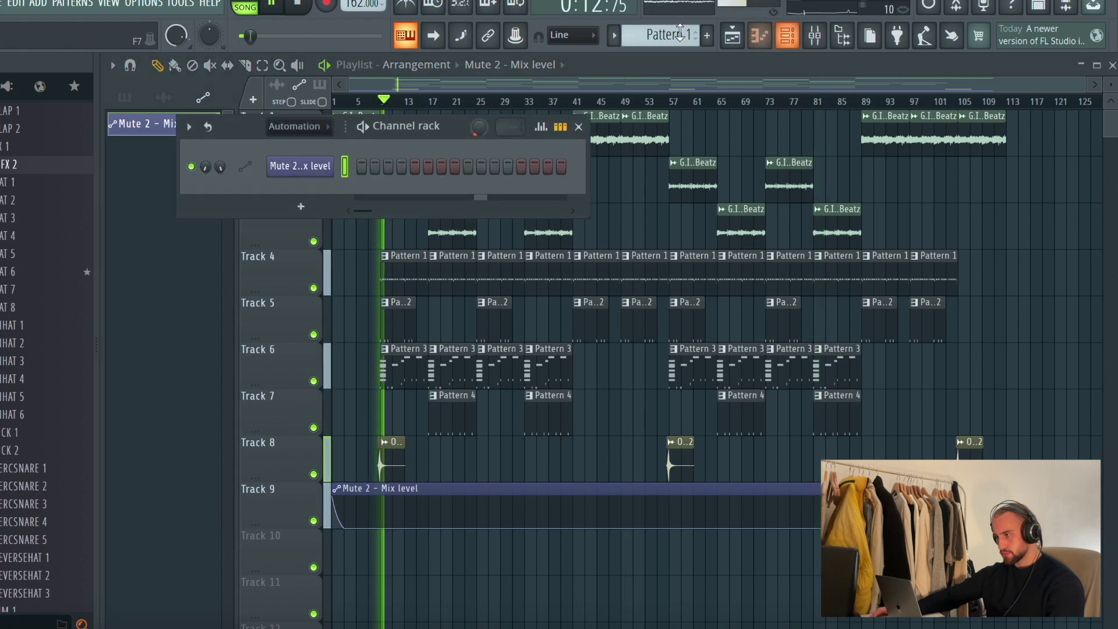
left_click(659, 36)
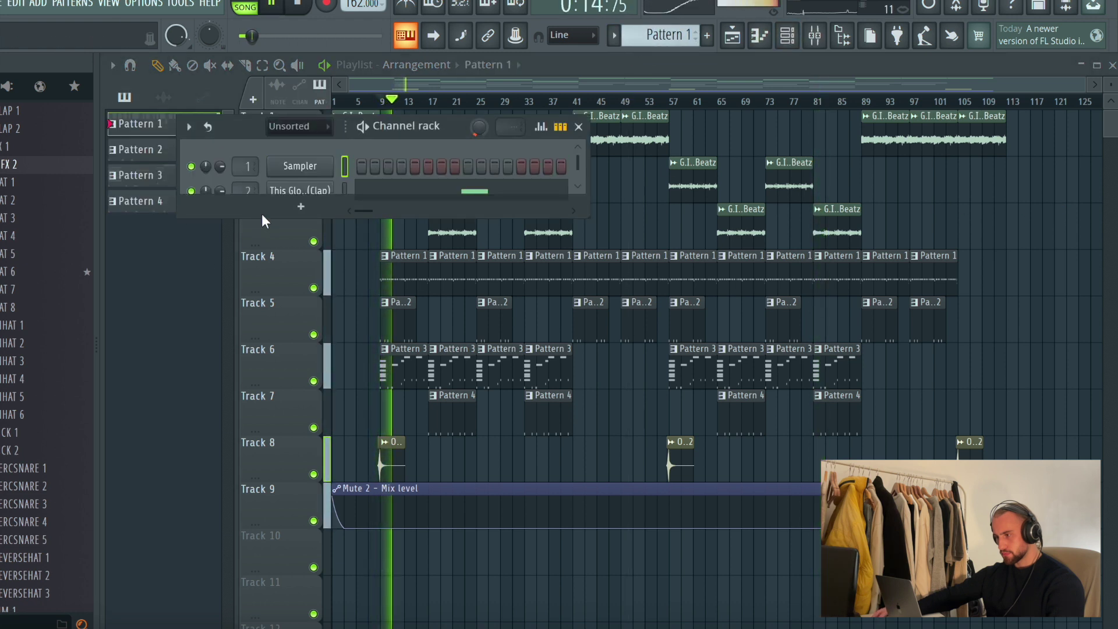
left_click_drag(260, 216, 273, 491)
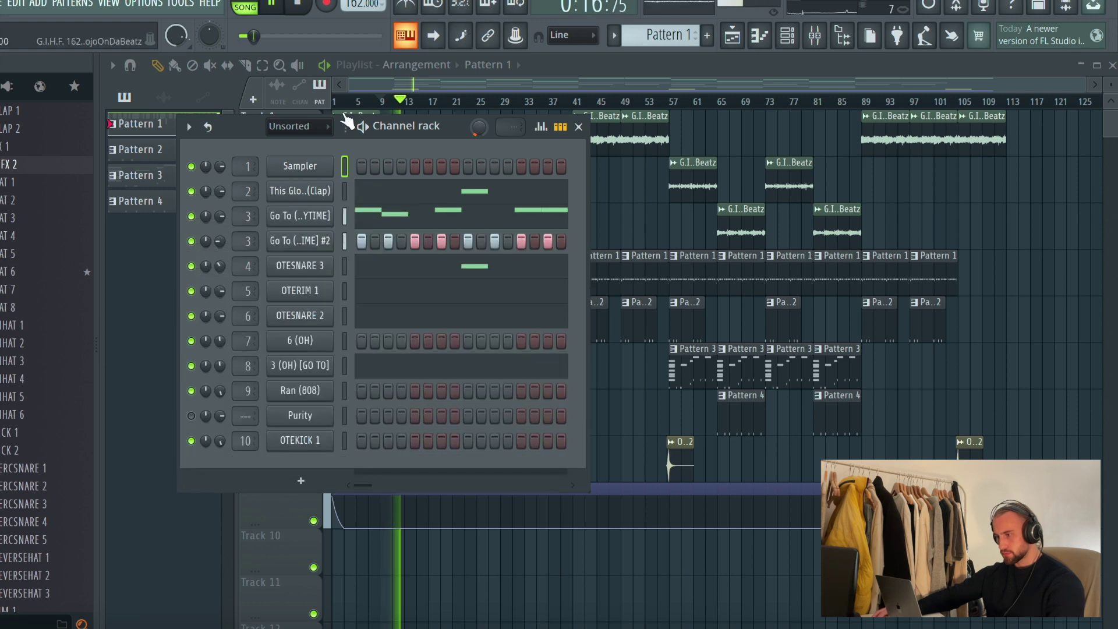
left_click_drag(206, 216, 206, 205)
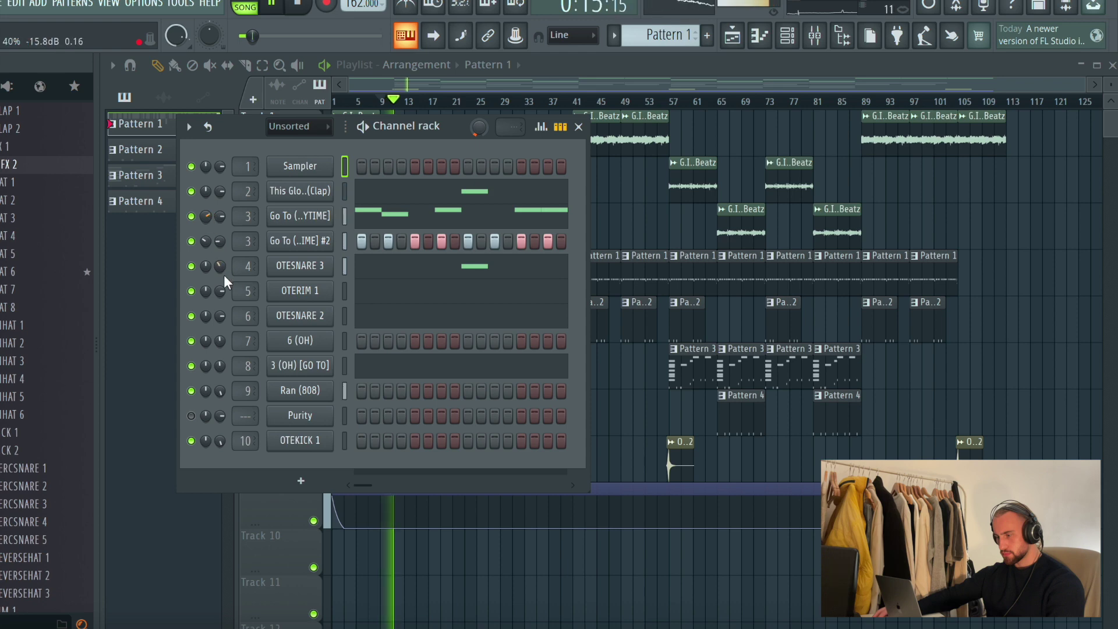
Show note panning in OTERIM 1's piano roll and pan its note in bar 2 about 48% left.
left_click(391, 292)
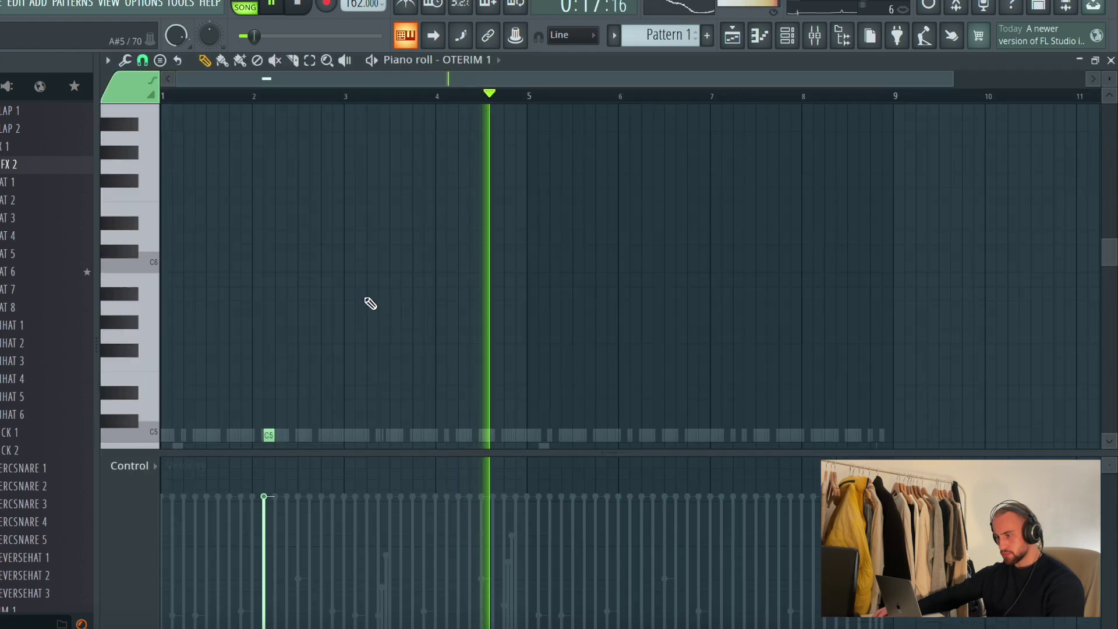
left_click(137, 469)
left_click(139, 495)
scroll(424, 312, "down", 8)
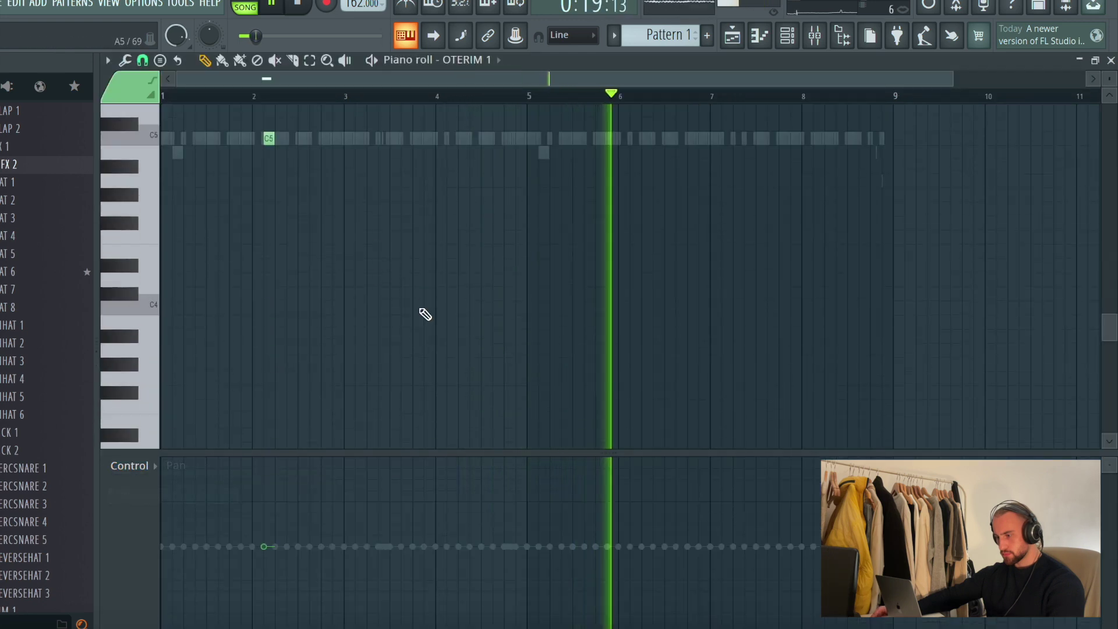
left_click_drag(298, 454, 294, 182)
left_click(284, 272)
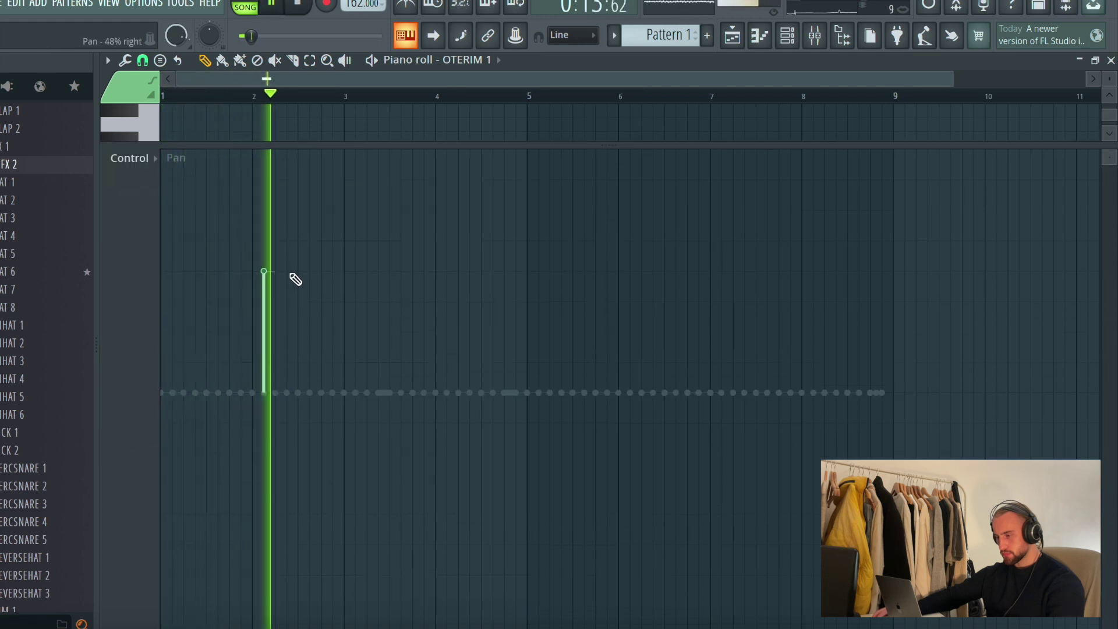
left_click(282, 513)
left_click_drag(278, 511, 279, 515)
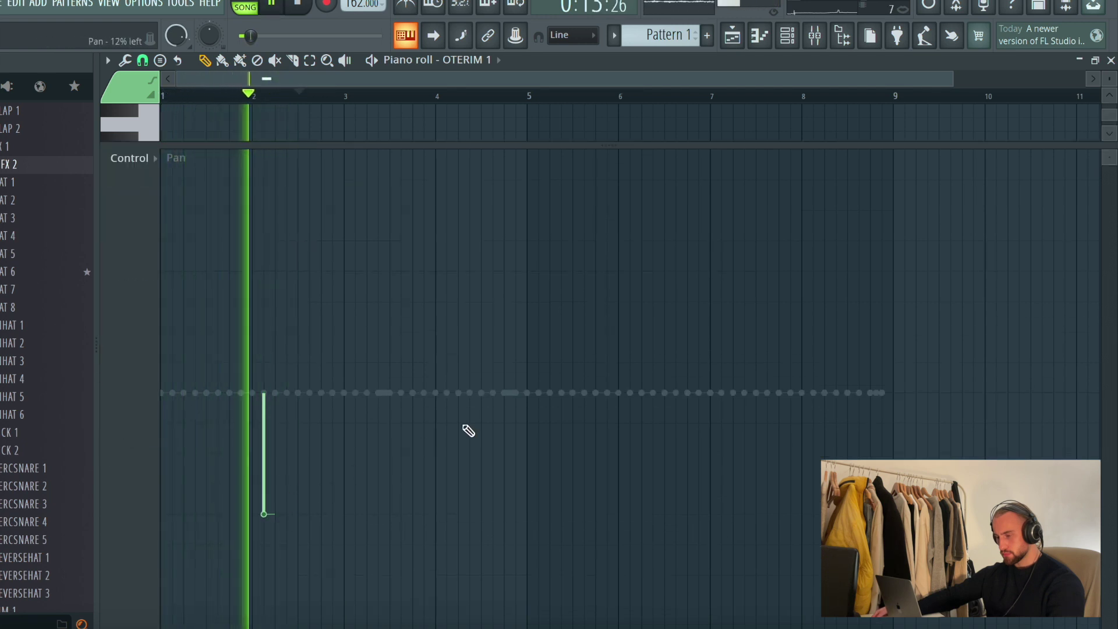
Switch the piano roll to OTESNARE 2 and pan its note in bar 8 about 50% right.
left_click(440, 68)
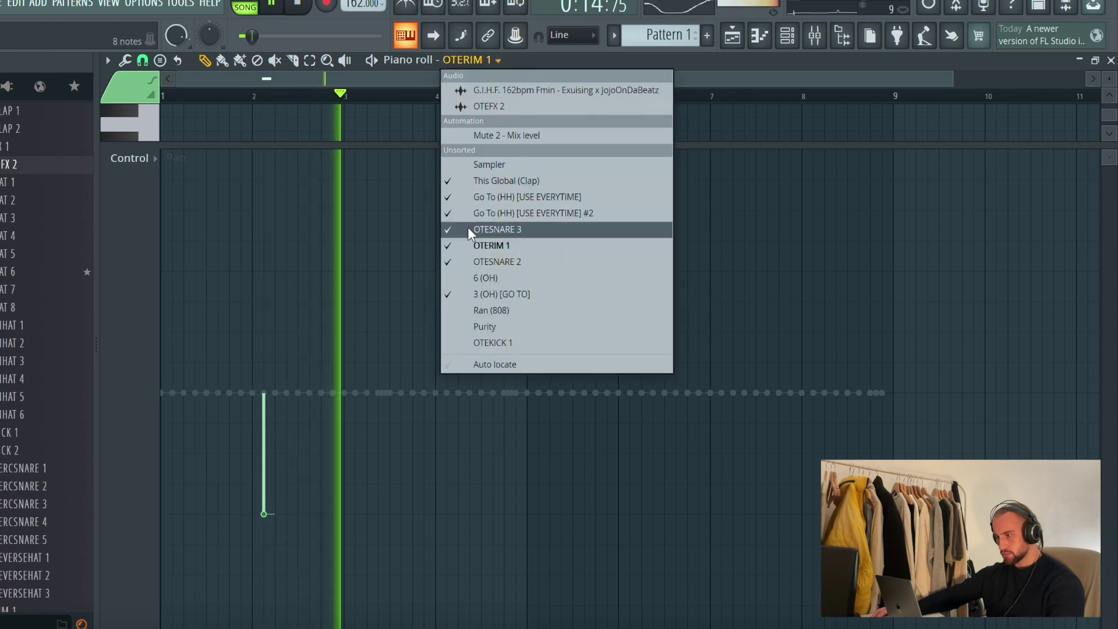
left_click(536, 257)
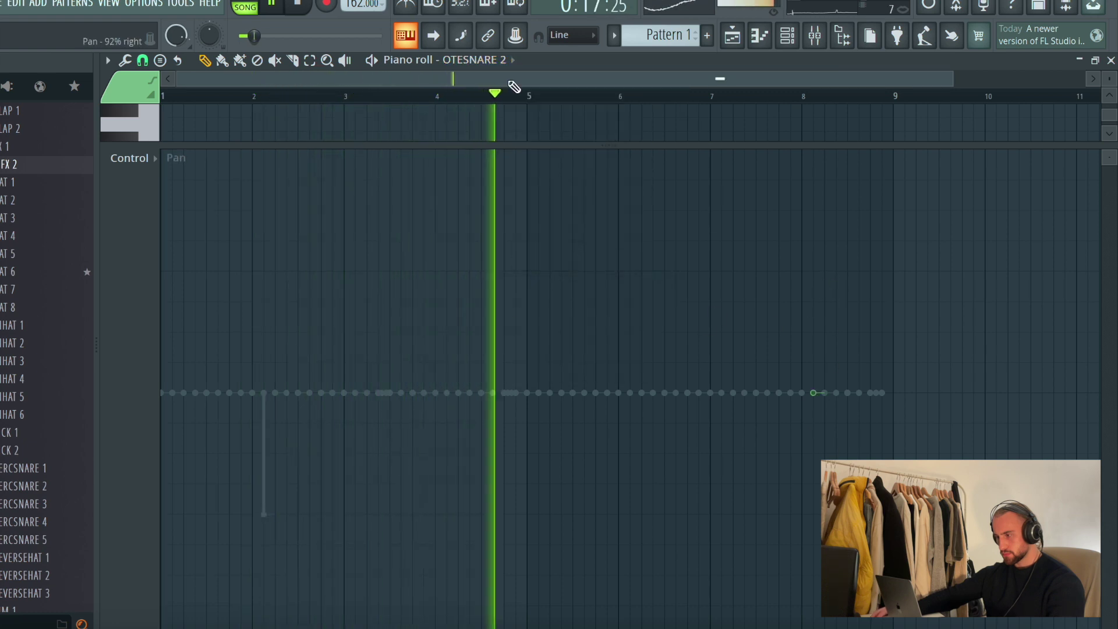
left_click(487, 62)
left_click(838, 320)
left_click(833, 272)
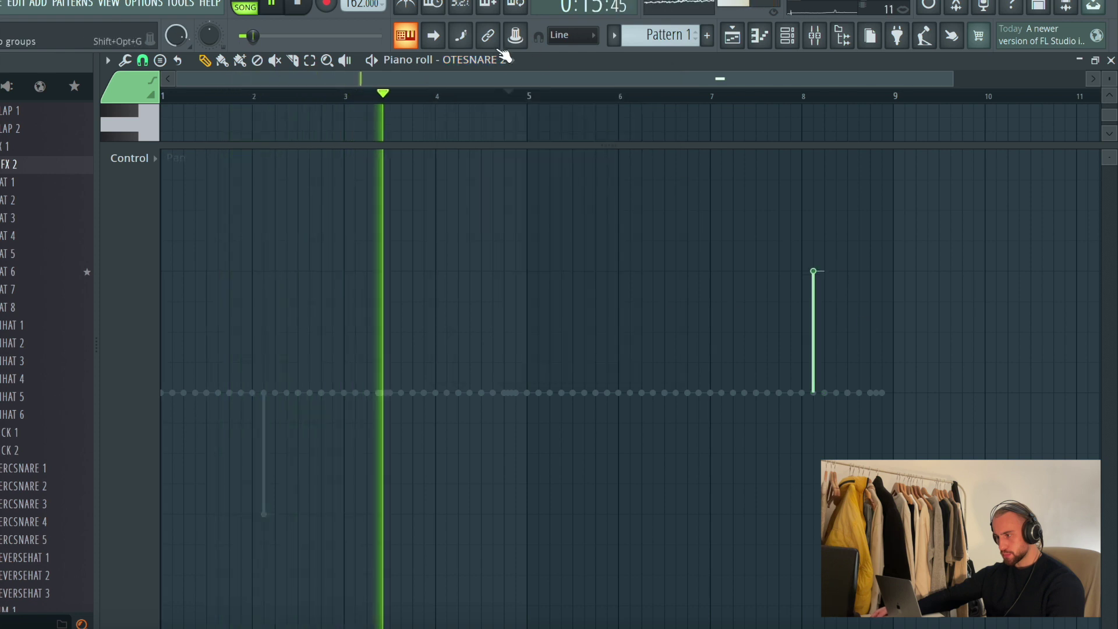
Switch the piano roll to 3 (OH) [GO TO] and pan its note just before bar 5 to 50% left.
left_click(486, 60)
left_click(530, 295)
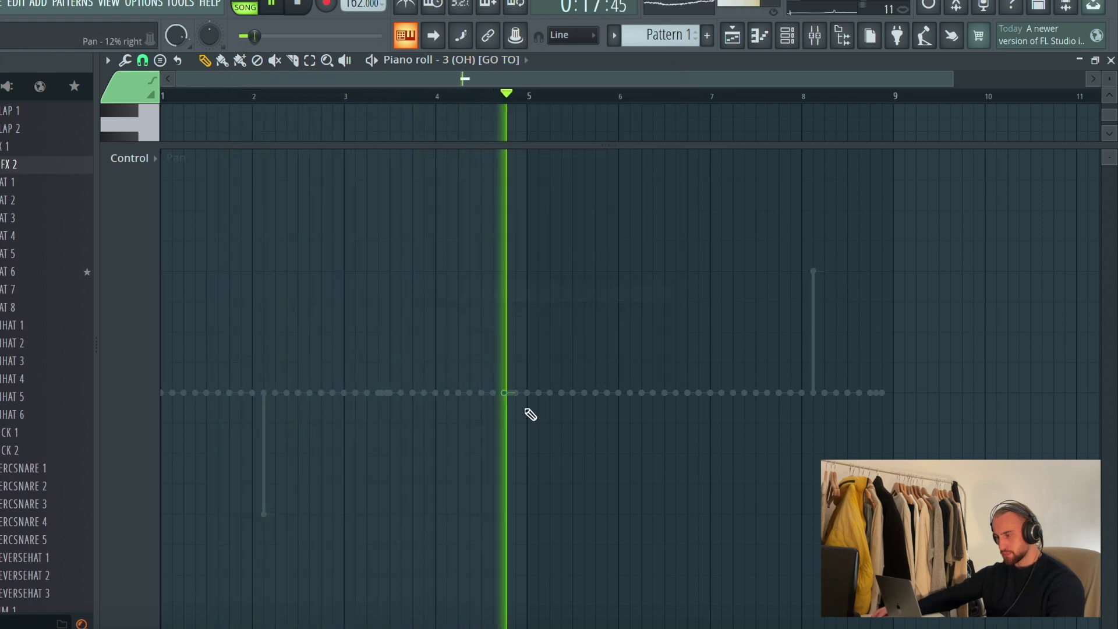
left_click_drag(528, 412, 524, 518)
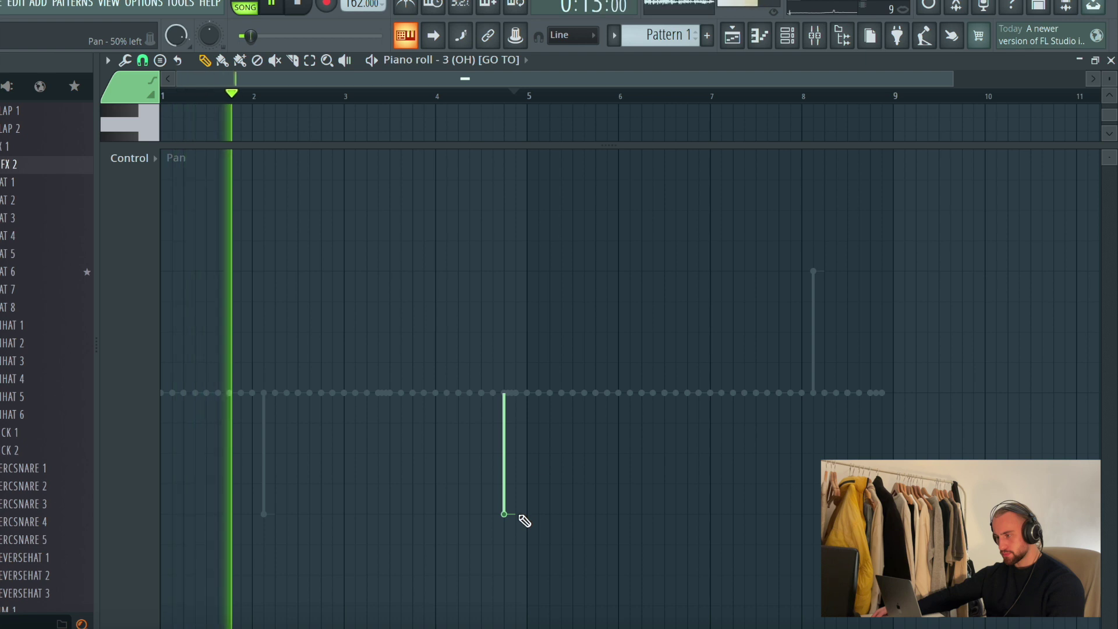
Switch to 6 (OH) in Pattern 2 and pan its notes about 50%: left, right, left in the first group; right, left, right in the second.
left_click(504, 61)
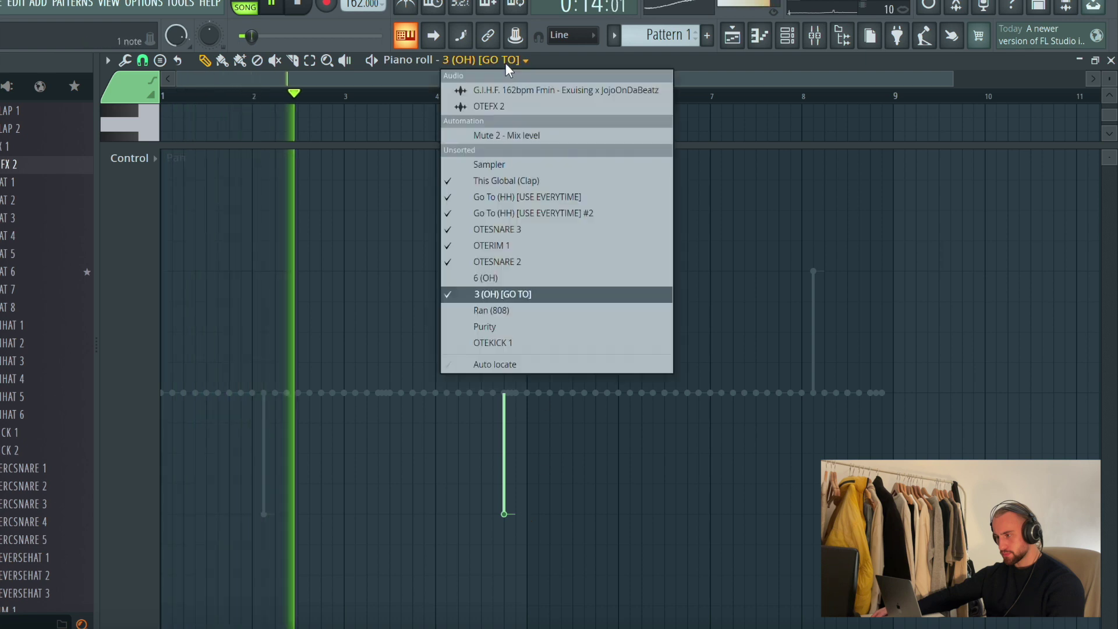
left_click(535, 230)
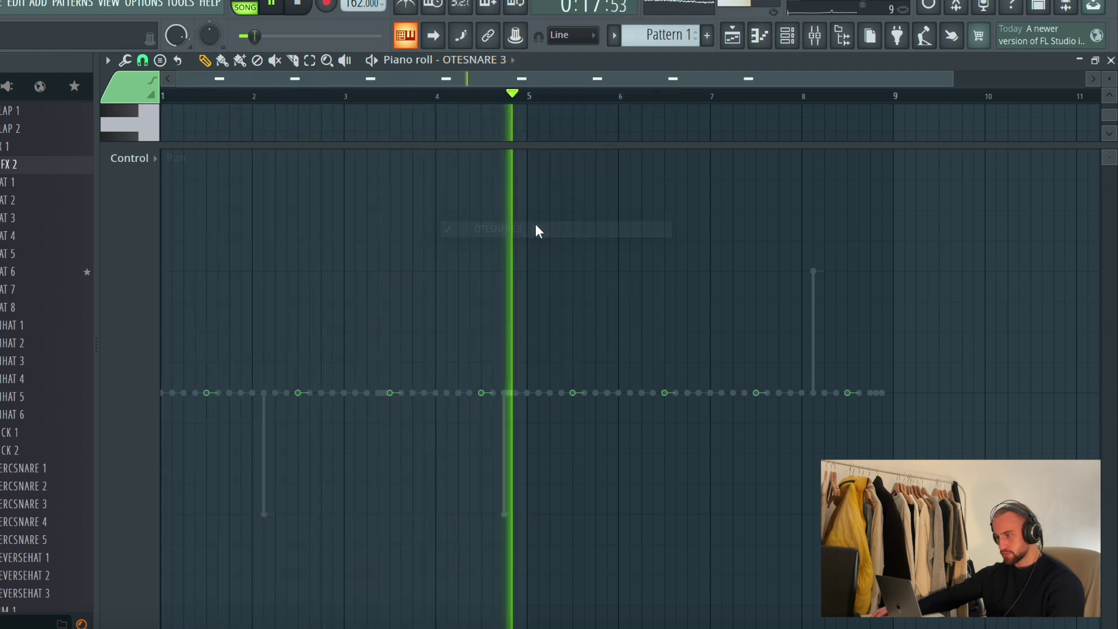
left_click(481, 61)
left_click(480, 62)
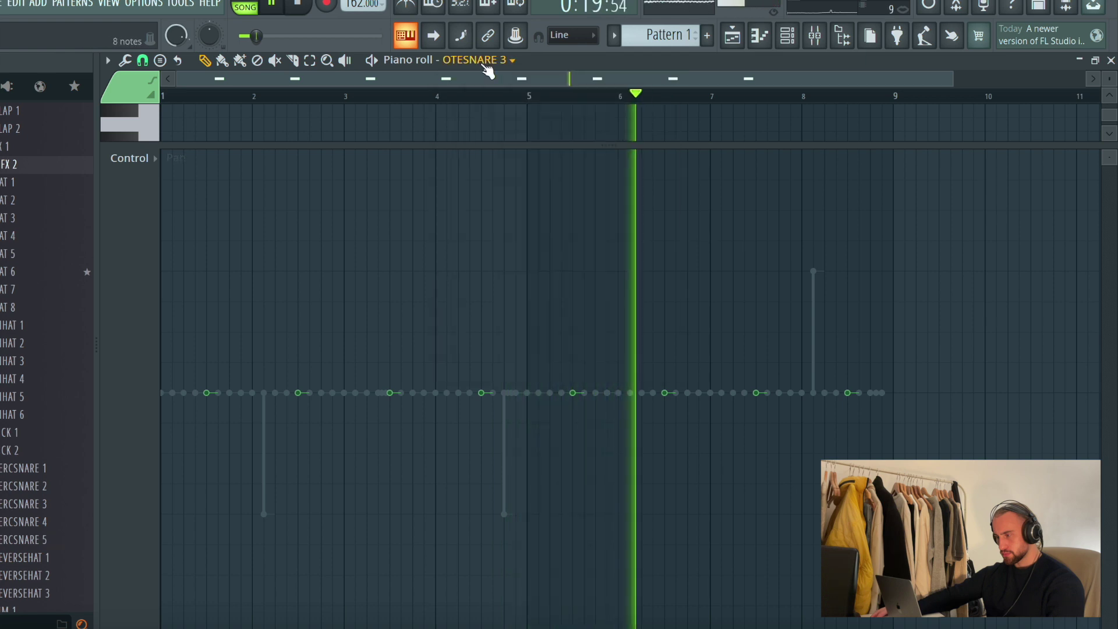
scroll(644, 33, "up", 1)
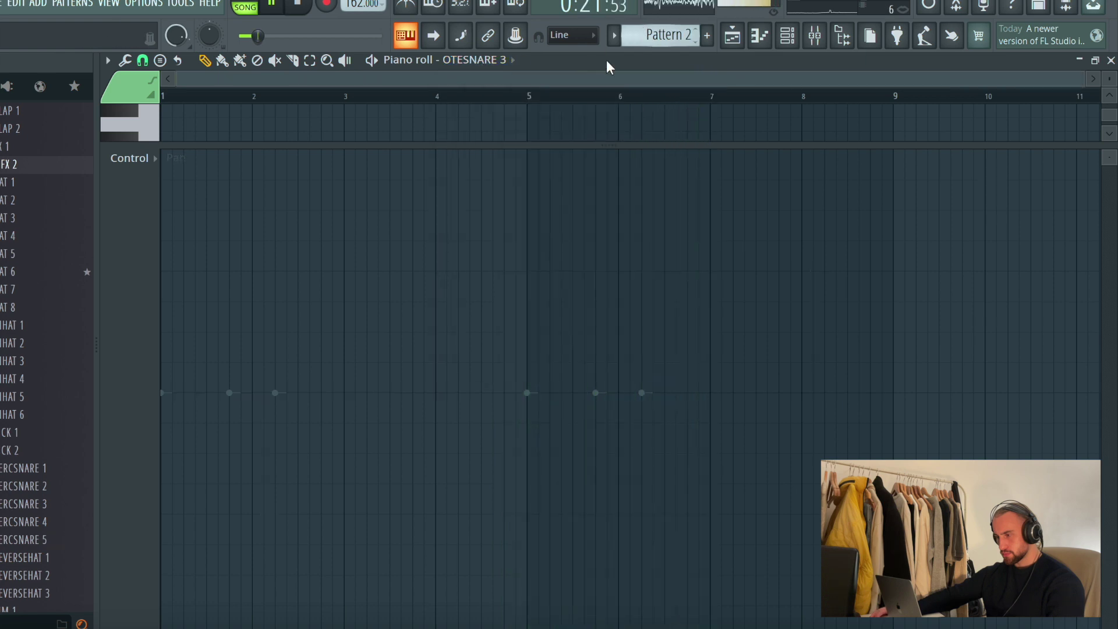
left_click(469, 61)
left_click(513, 277)
key("space")
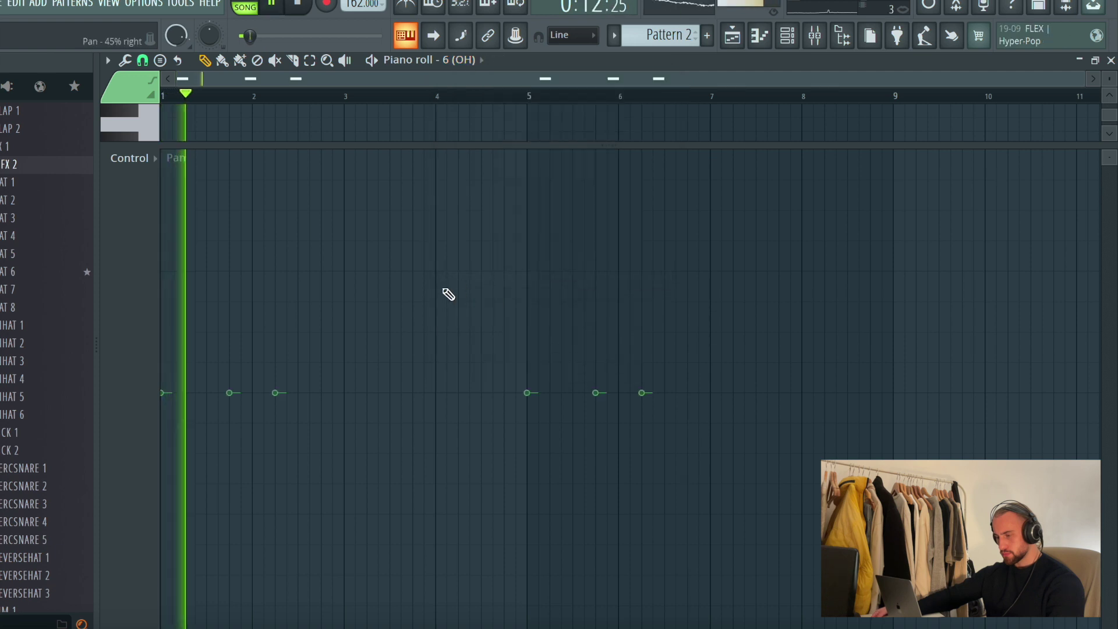
left_click(467, 95)
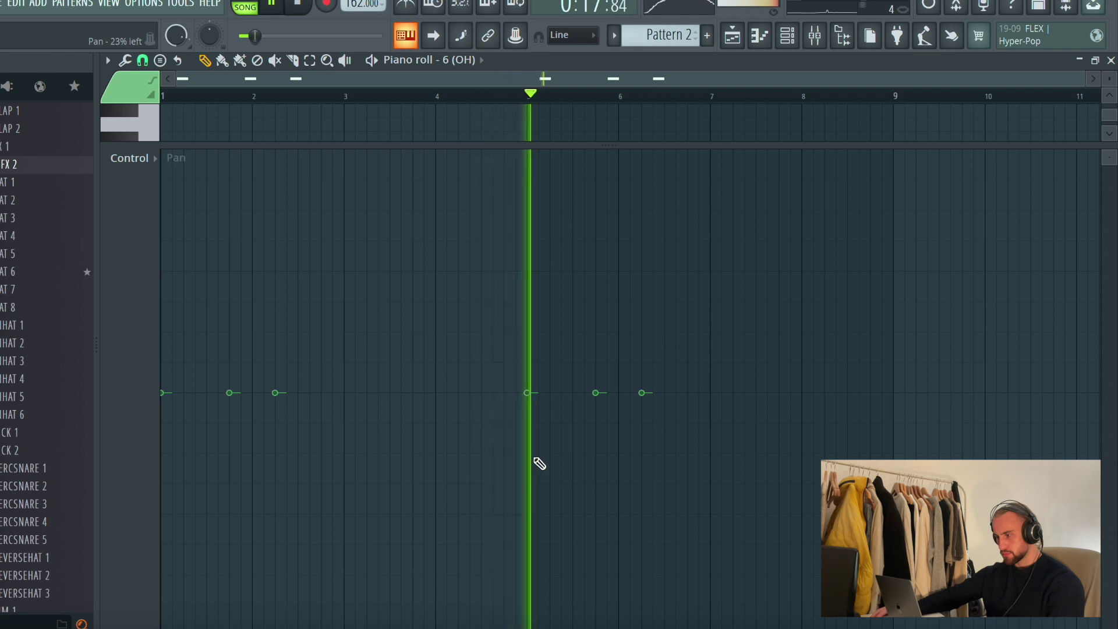
left_click_drag(538, 461, 555, 273)
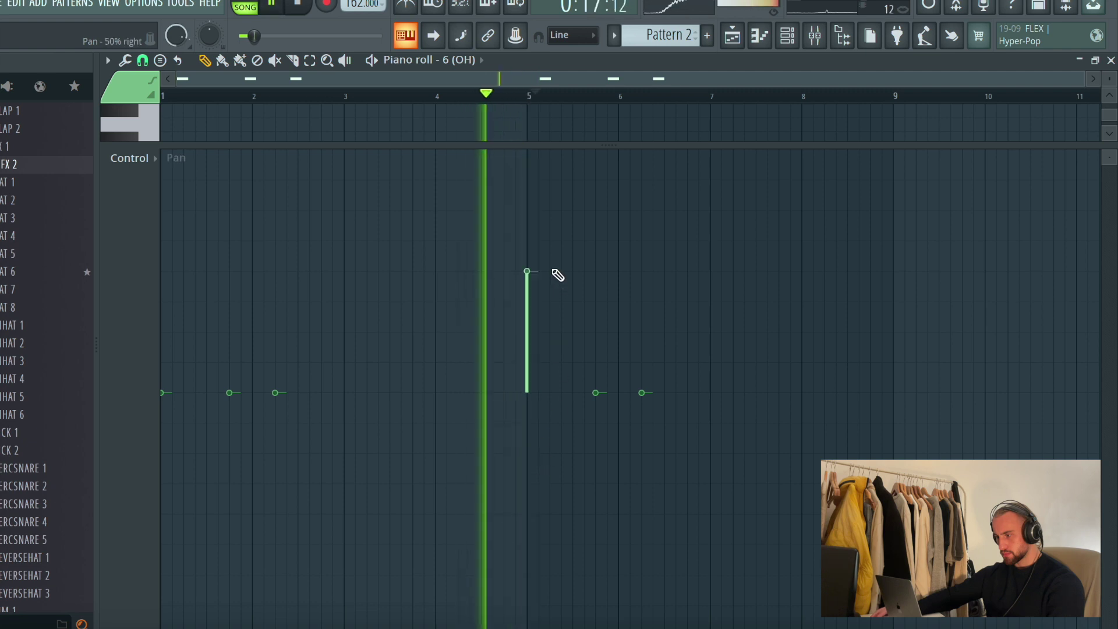
left_click_drag(191, 477, 187, 514)
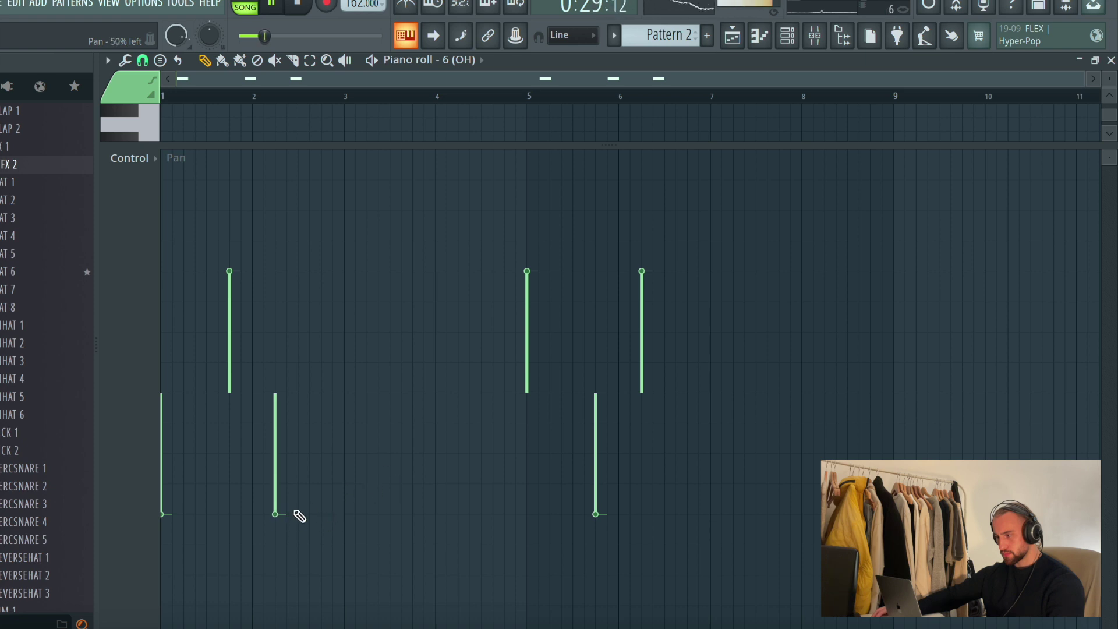
In the mixer, lower the 3 (OH) [GO TO] track to about 0.31 and also reduce the 6 (OH) track's level.
left_click(732, 35)
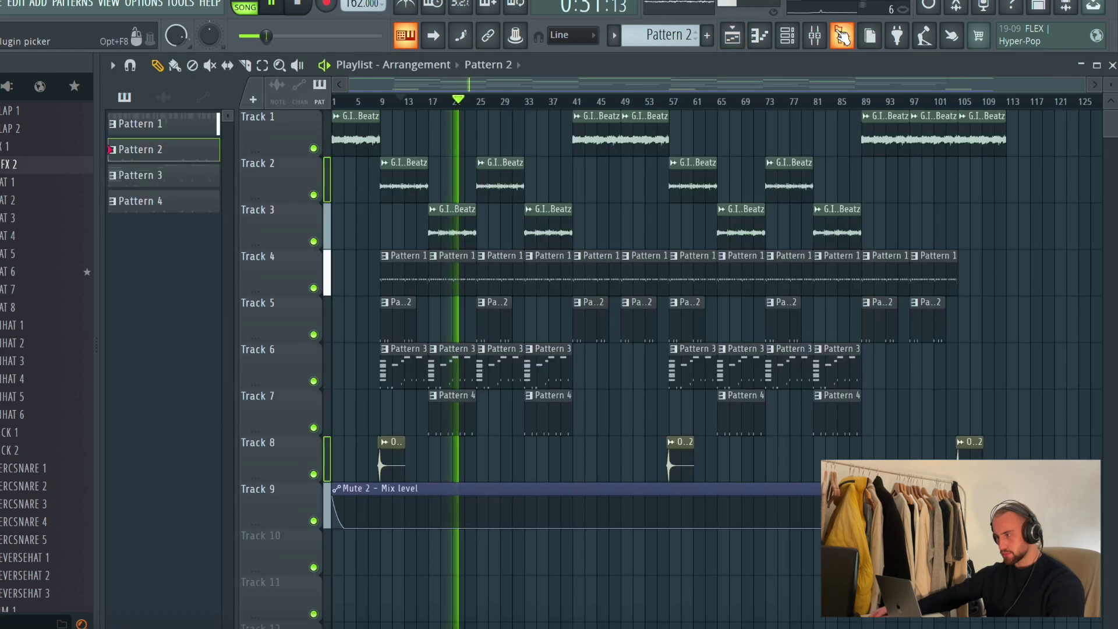
left_click(815, 35)
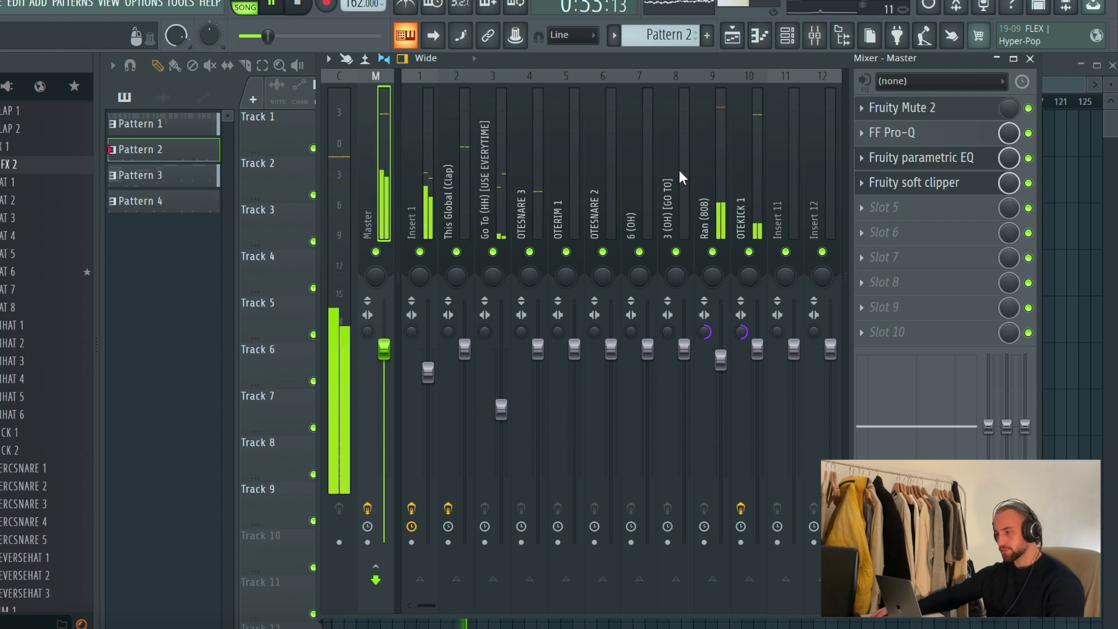
left_click_drag(684, 348, 684, 429)
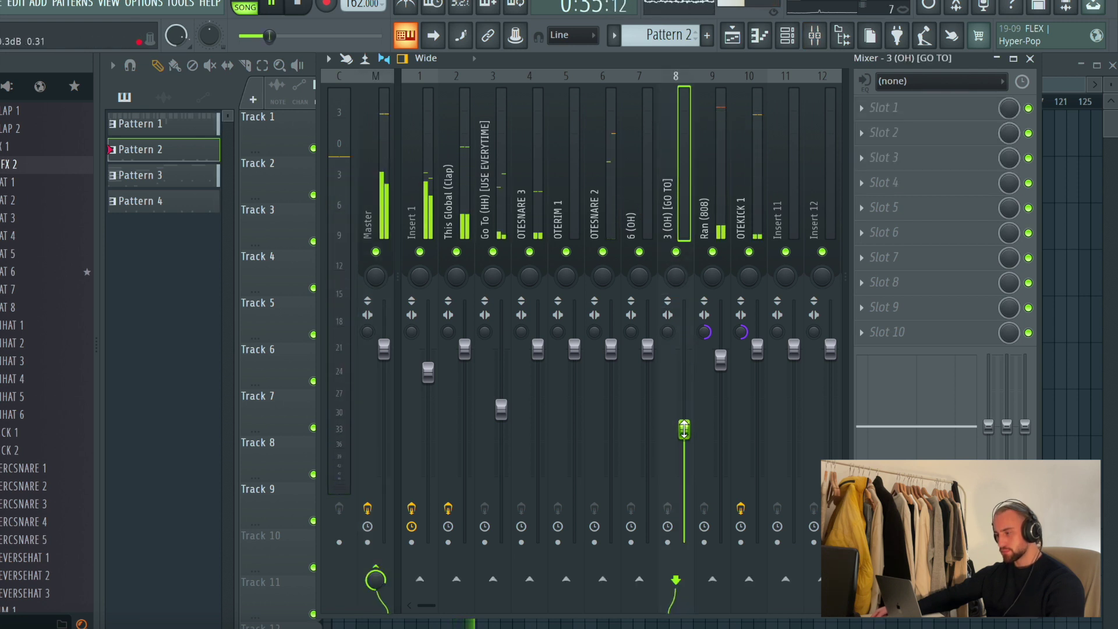
left_click_drag(647, 348, 646, 394)
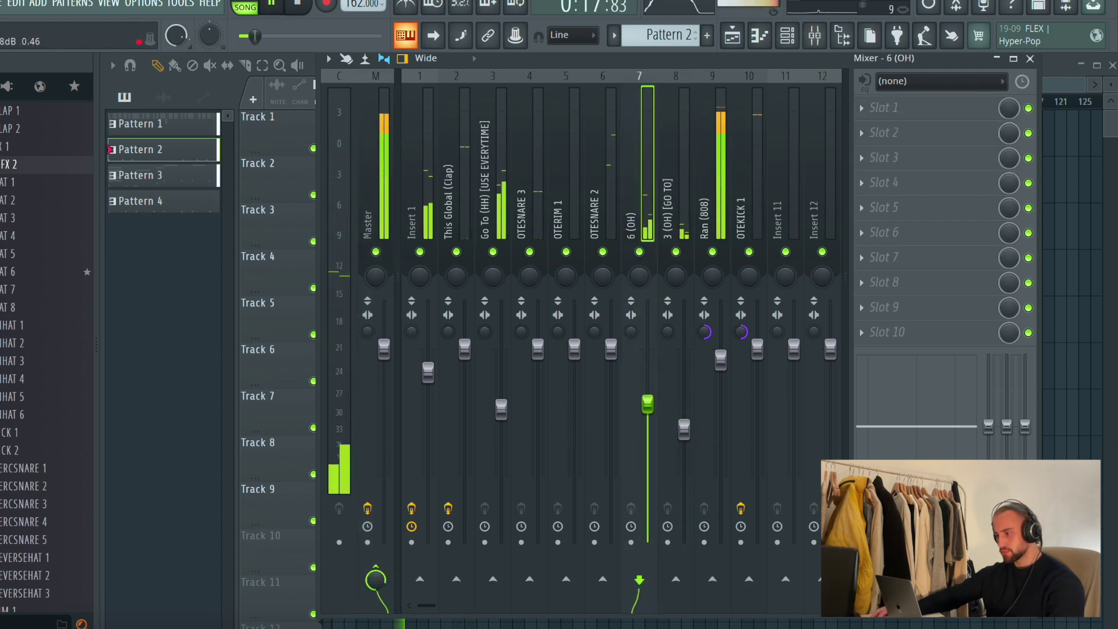
Widen the stereo separation of the 6 (OH), 3 (OH) [GO TO] and Go To (HH) [USE EVERYTIME] mixer tracks slightly.
left_click_drag(635, 333, 672, 336)
left_click(492, 221)
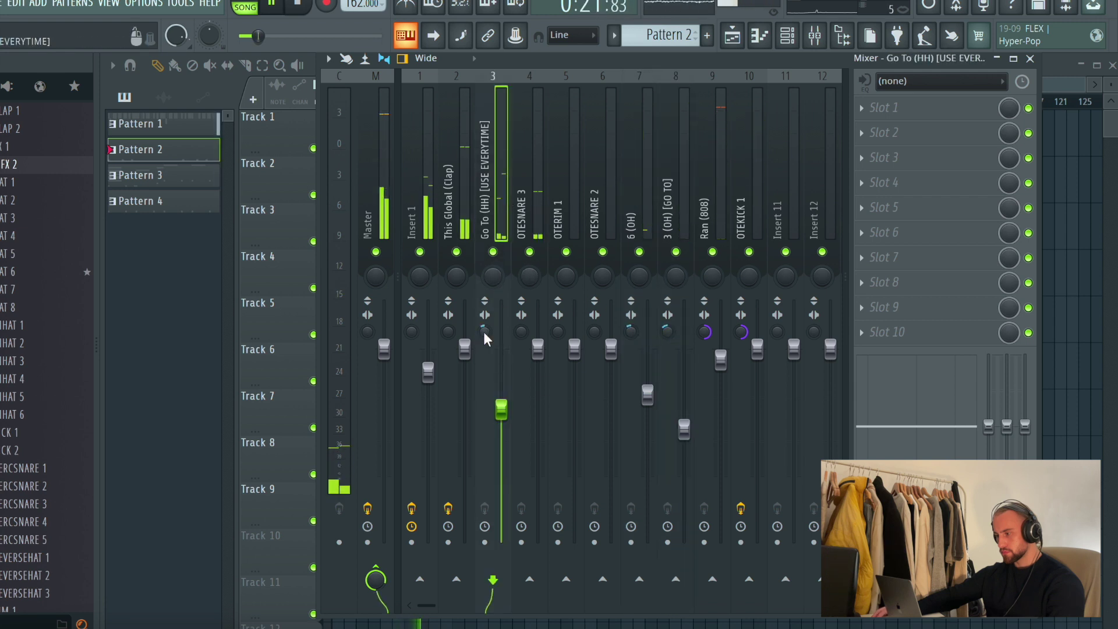
left_click(684, 429)
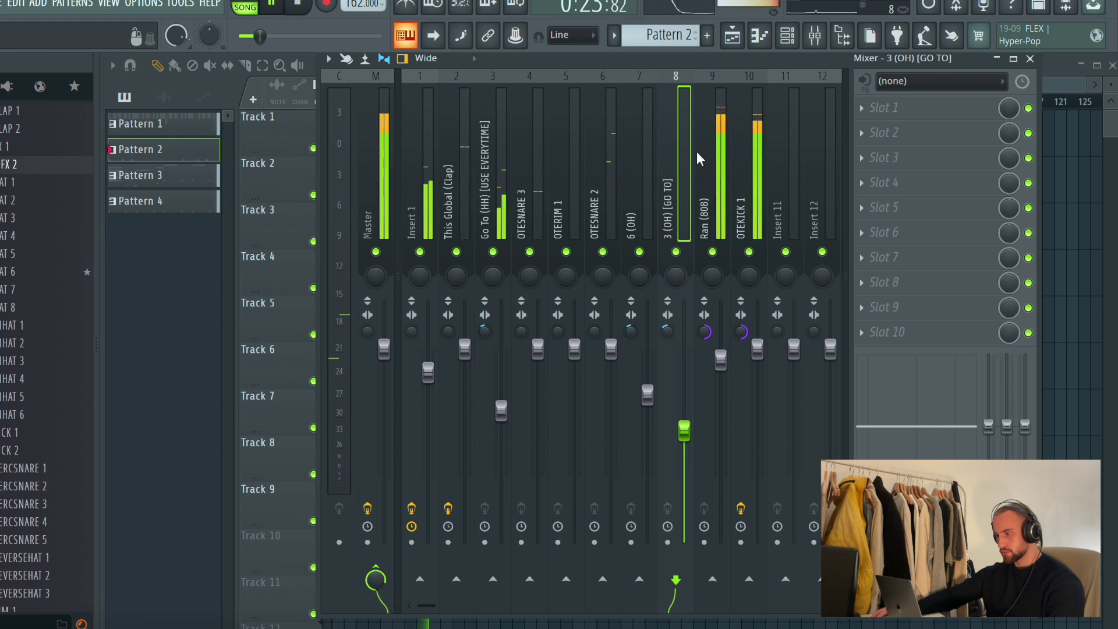
Lower the OTERIM 1 mixer track's level, set OTESNARE 2 to about 0.82, and select the Master track.
left_click_drag(608, 350, 574, 408)
left_click(611, 364)
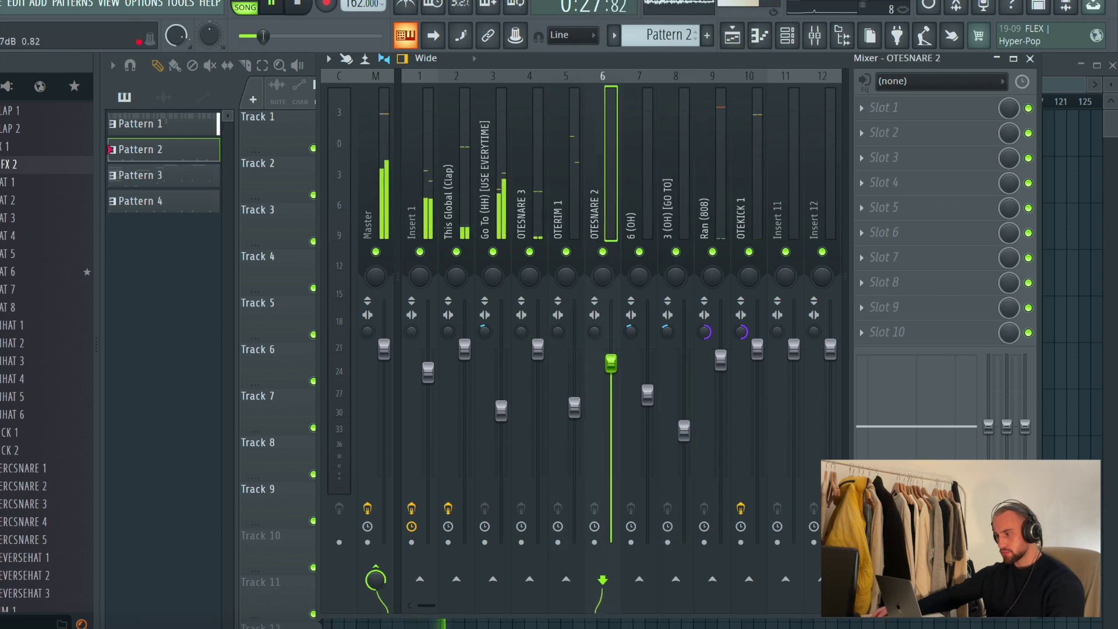
left_click(373, 125)
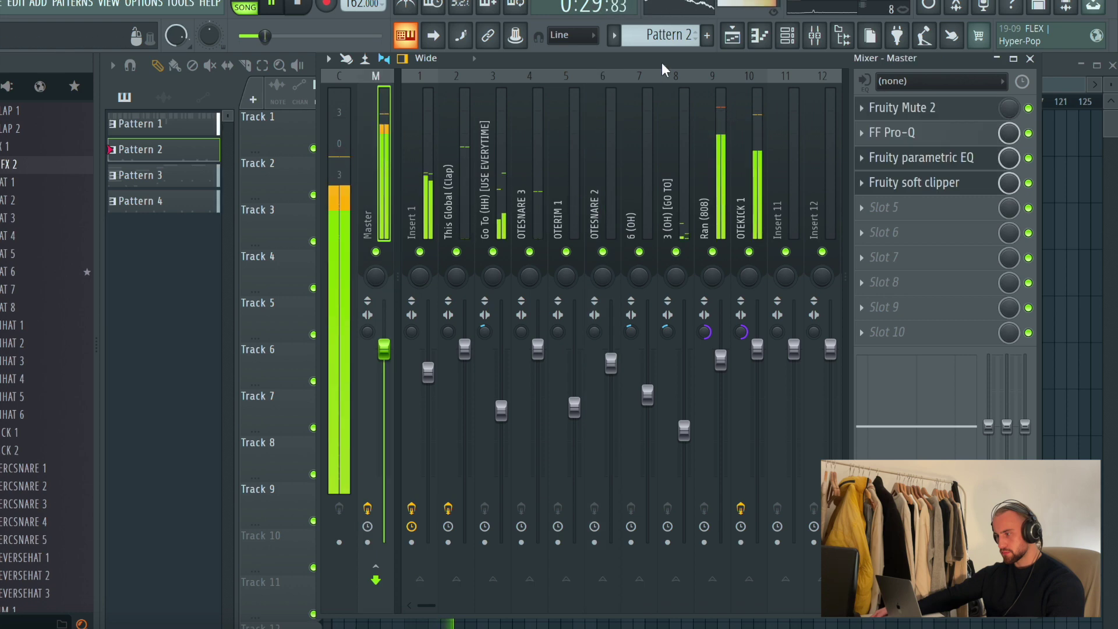
Delete the Pattern 2 clips at bars 25 and 73 on Track 5 of the playlist, and save the project.
left_click(730, 35)
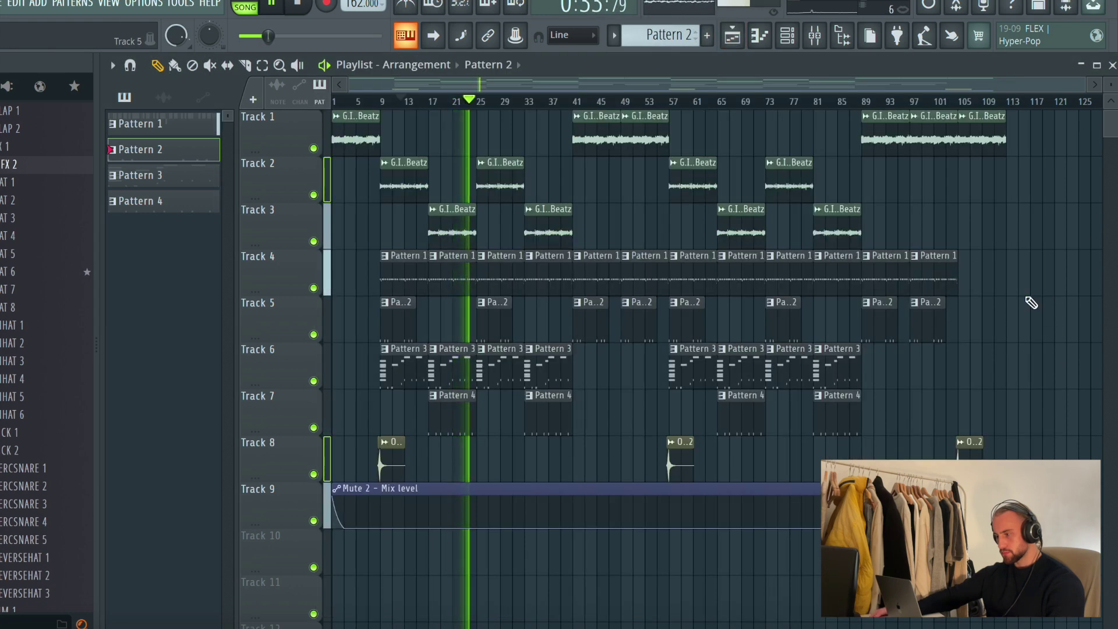
right_click(492, 320)
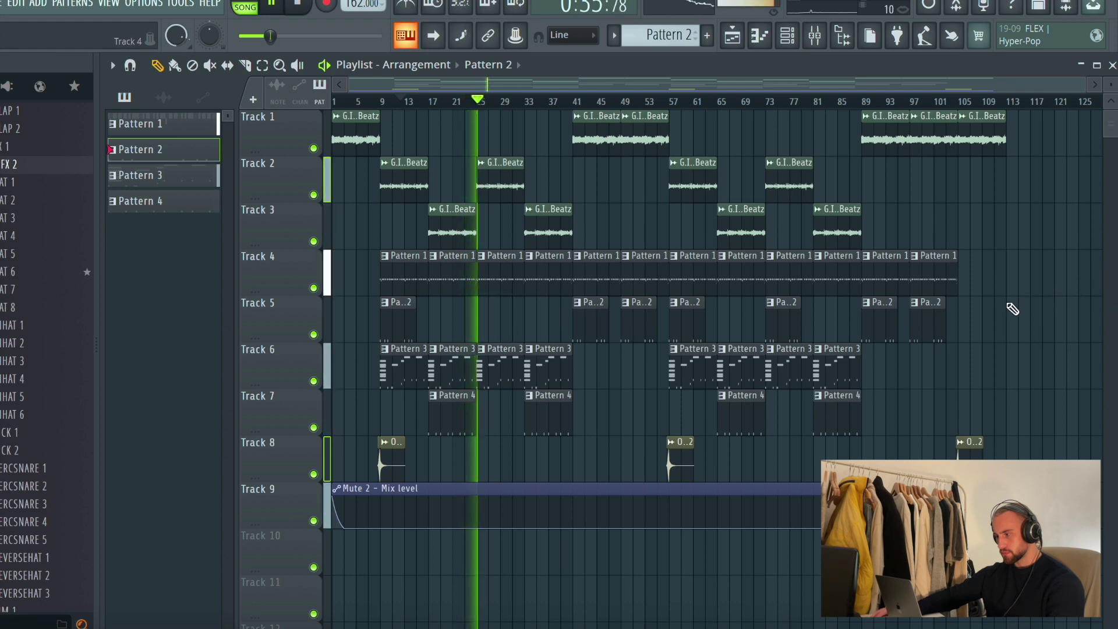
right_click(794, 318)
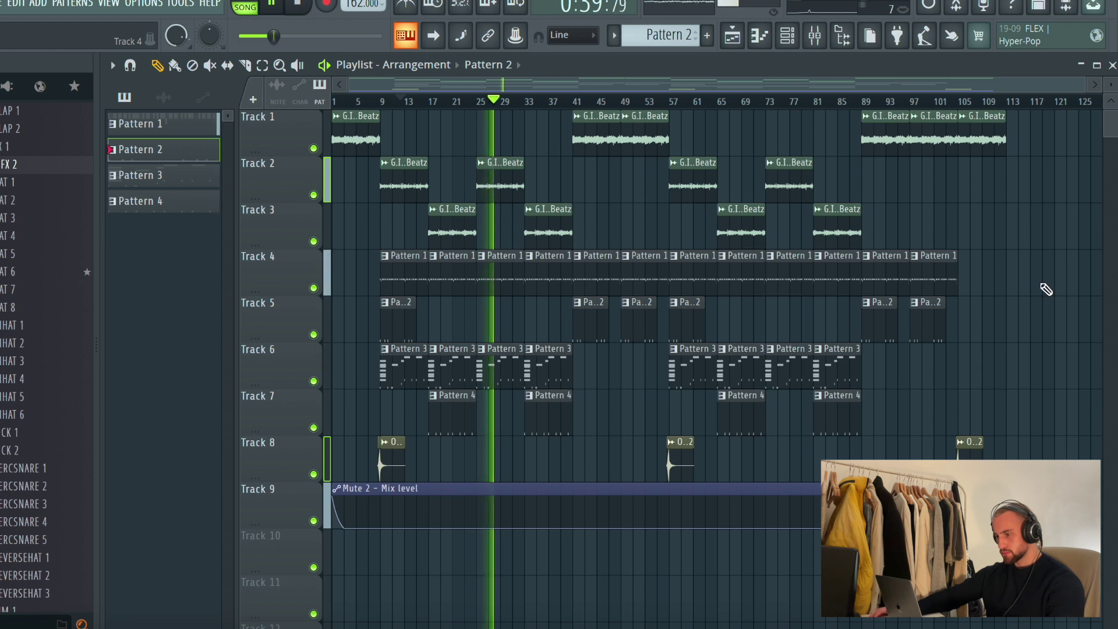
left_click(1, 4)
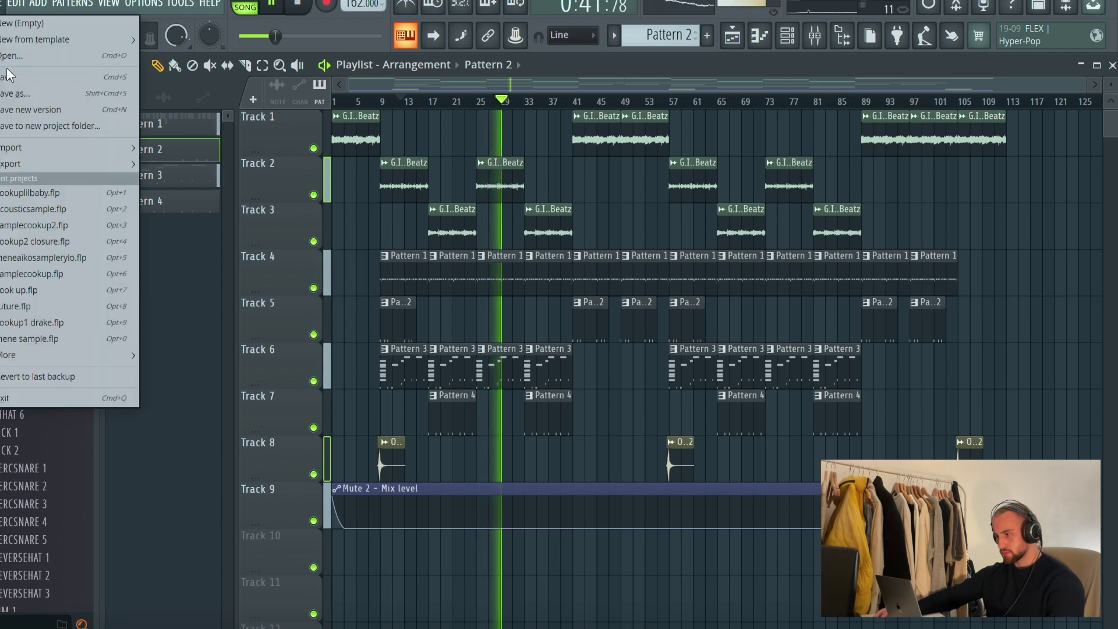
left_click(9, 74)
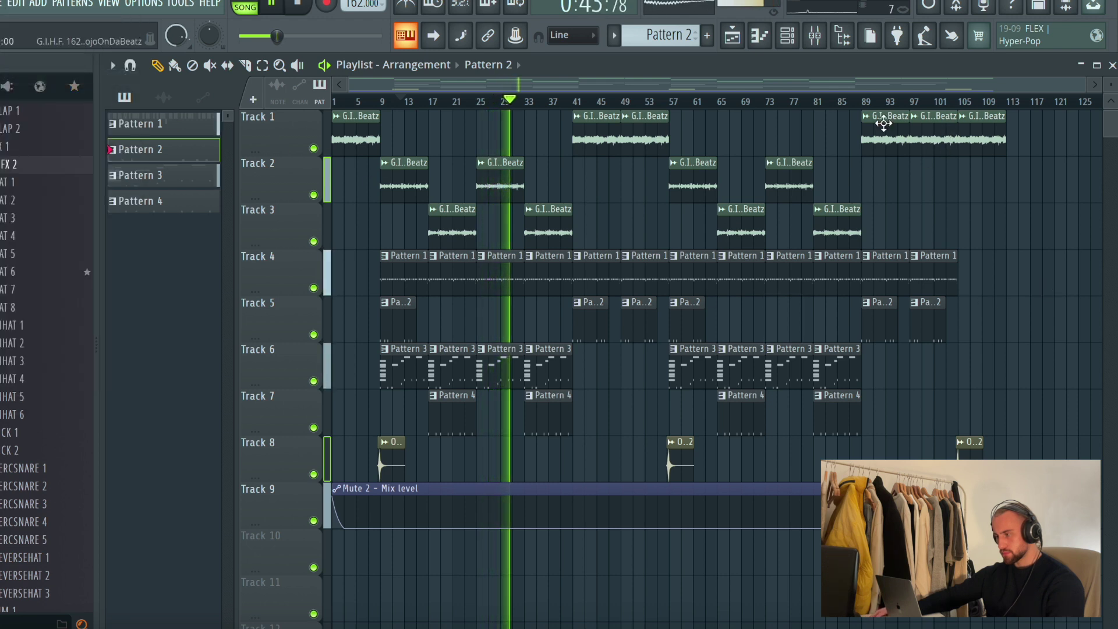
Reopen the mixer and lower the 3 (OH) [GO TO] track's level further to about 0.17.
left_click(786, 36)
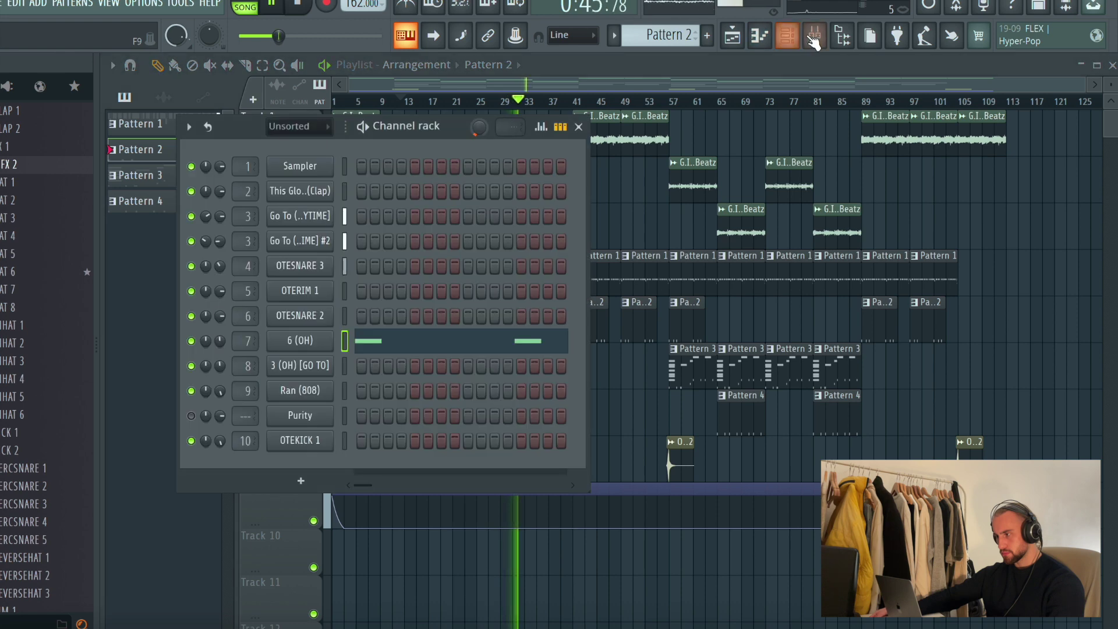
left_click(813, 37)
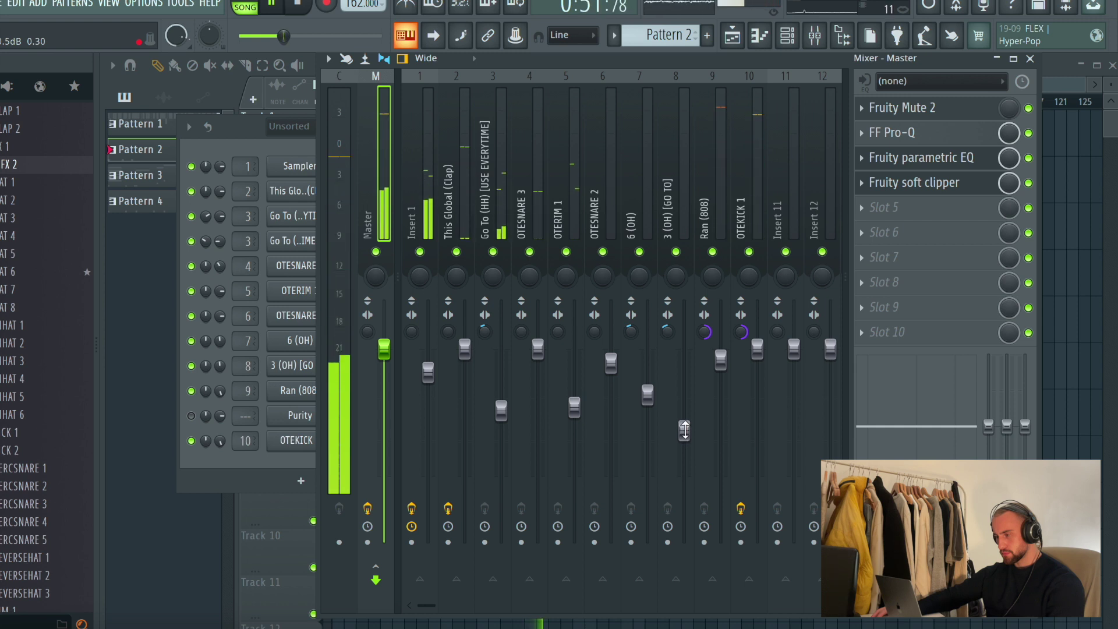
left_click_drag(684, 430, 685, 460)
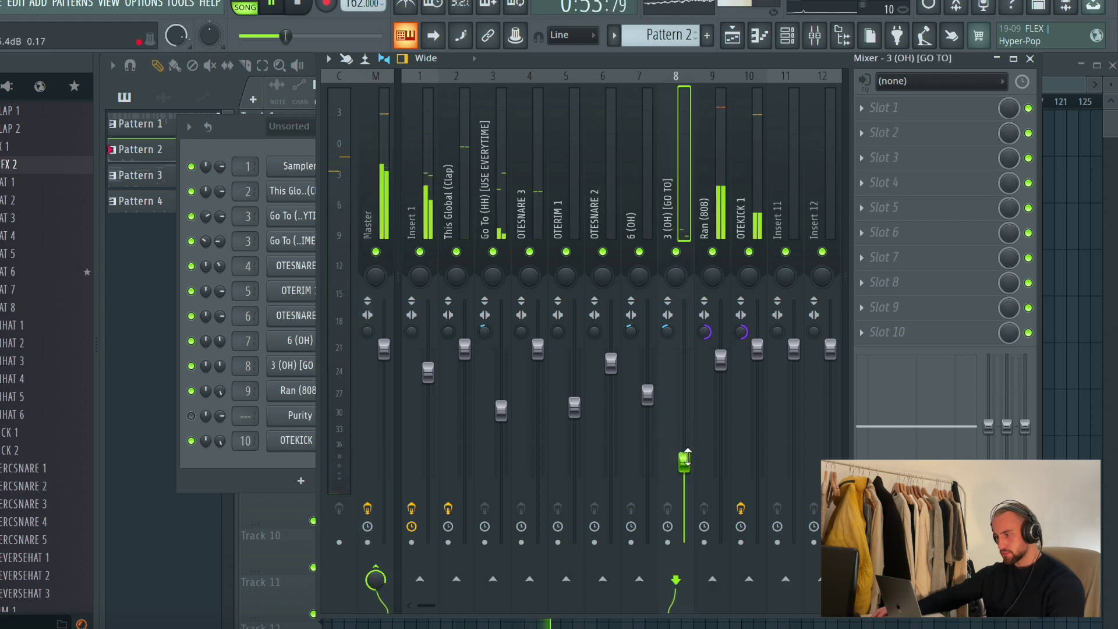
On Track 5 of the playlist, delete the Pattern 2 clip at bar 49 and move the one at bar 41 to bar 25.
left_click(733, 36)
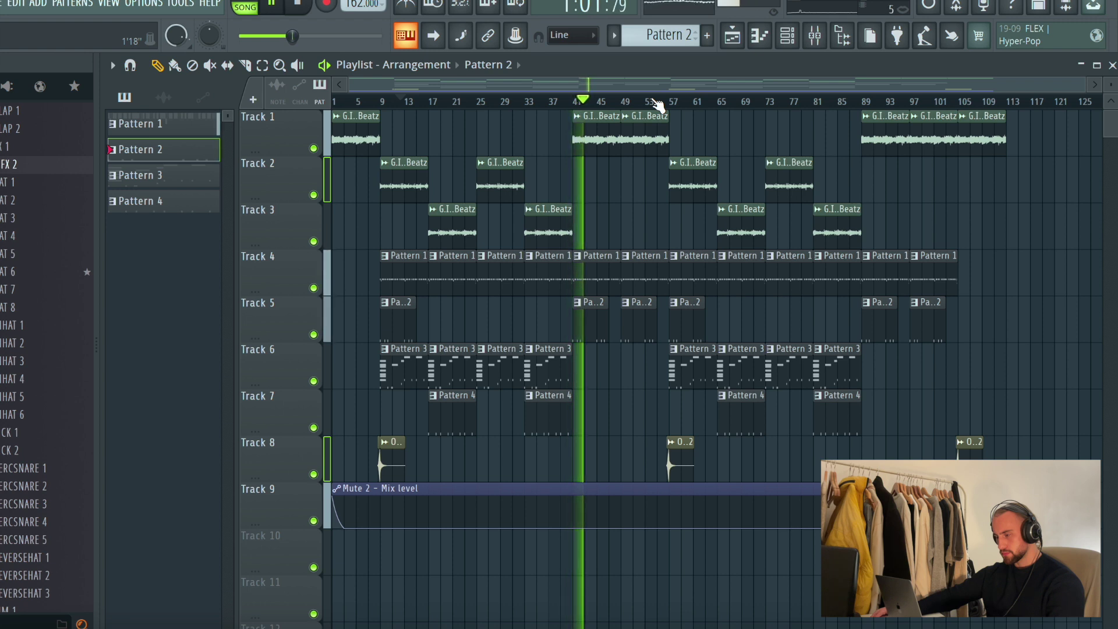
key("space")
right_click(643, 336)
left_click_drag(576, 324, 488, 328)
key("space")
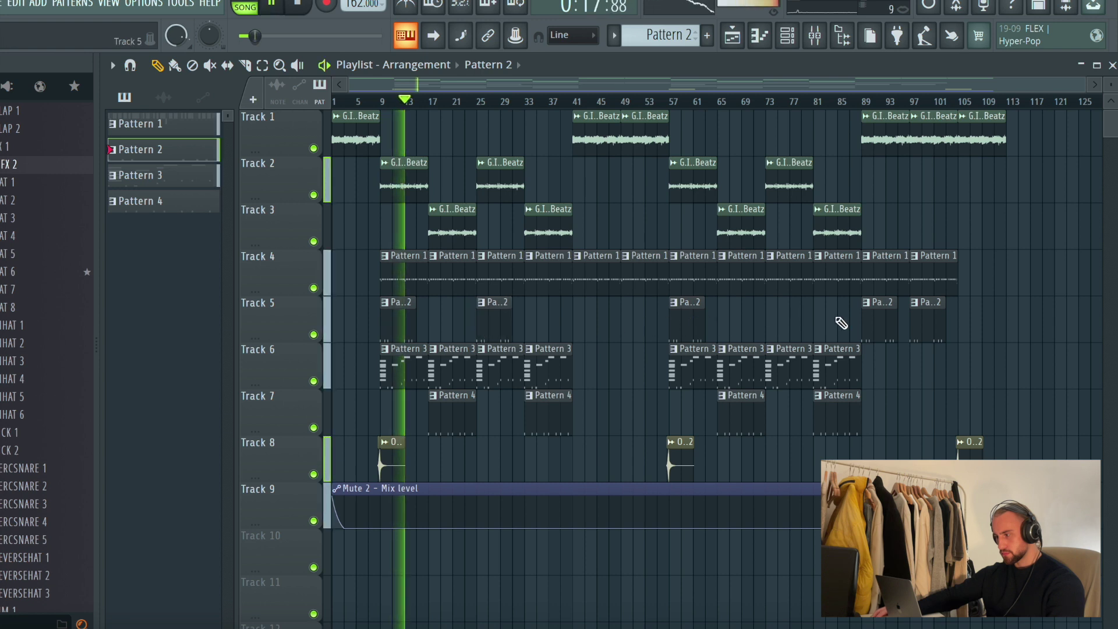
Move Track 5's Pattern 2 clip from bar 89 to bar 73, delete the one at bar 97, and audition from bars 41 and 53.
left_click_drag(868, 318, 771, 320)
right_click(925, 319)
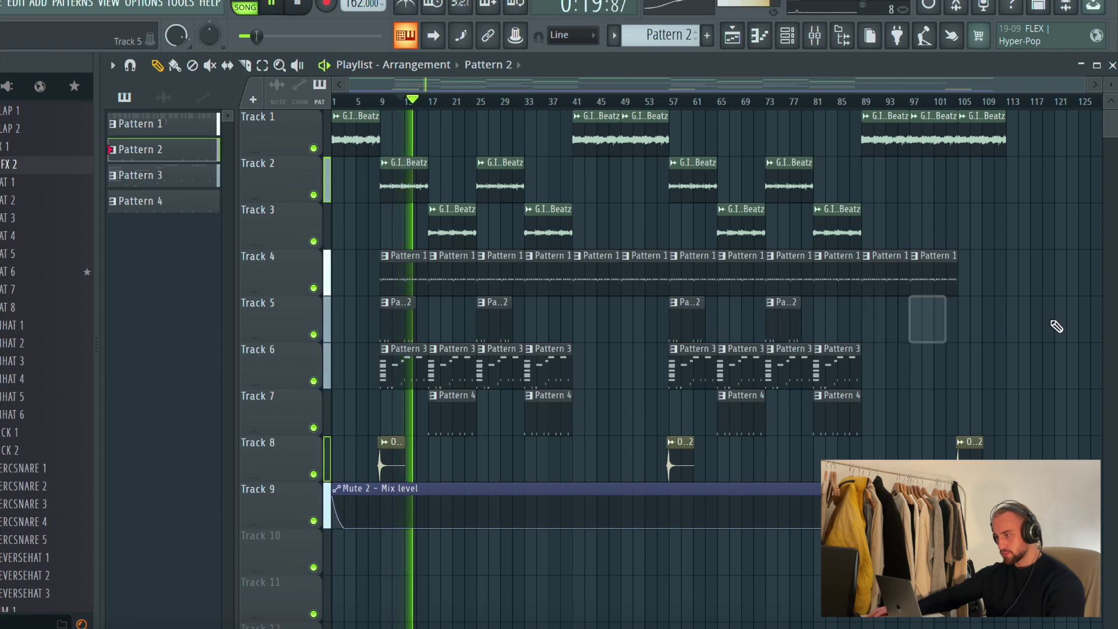
left_click(575, 101)
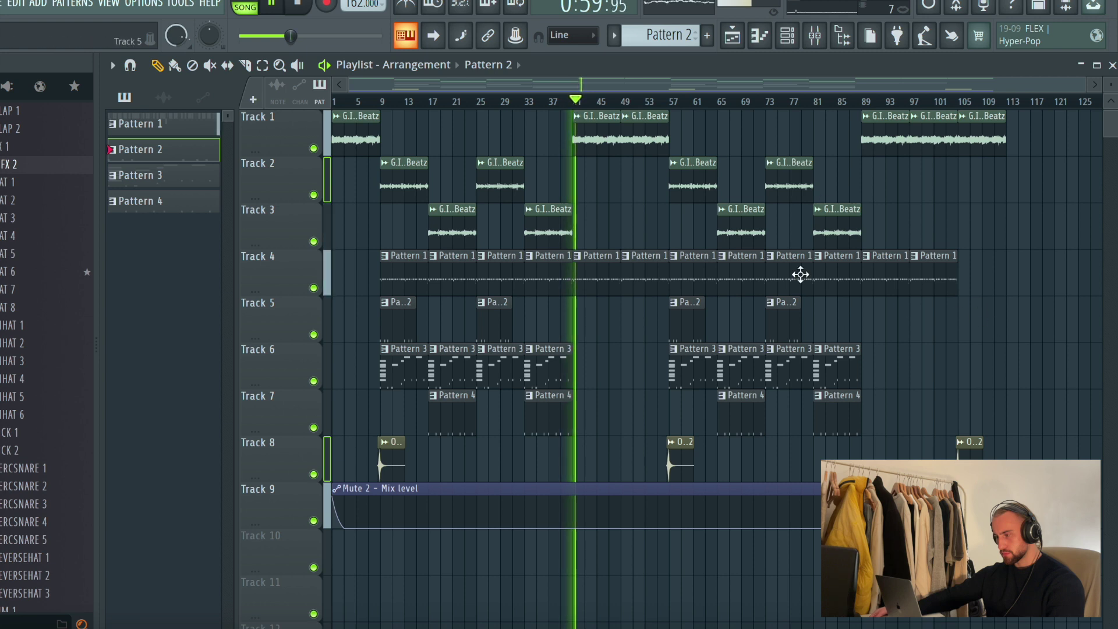
left_click(647, 101)
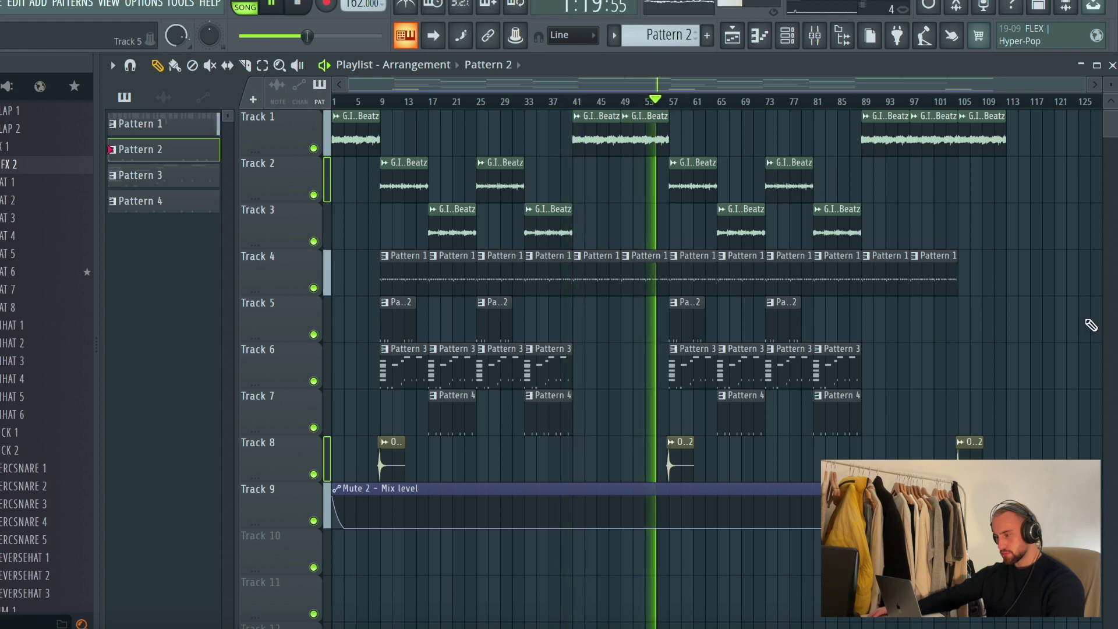